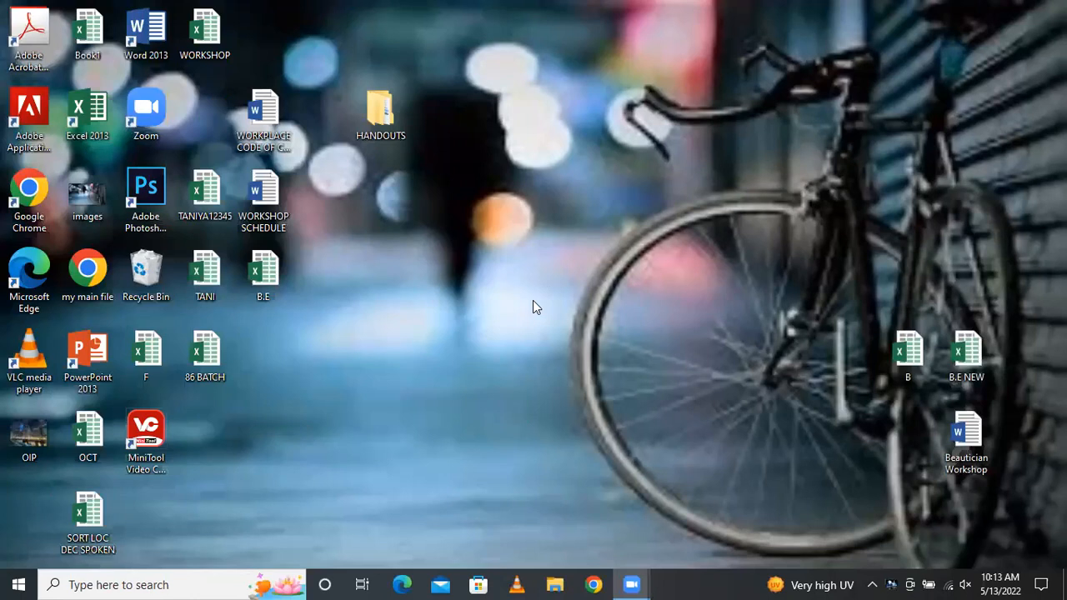
left_click(562, 206)
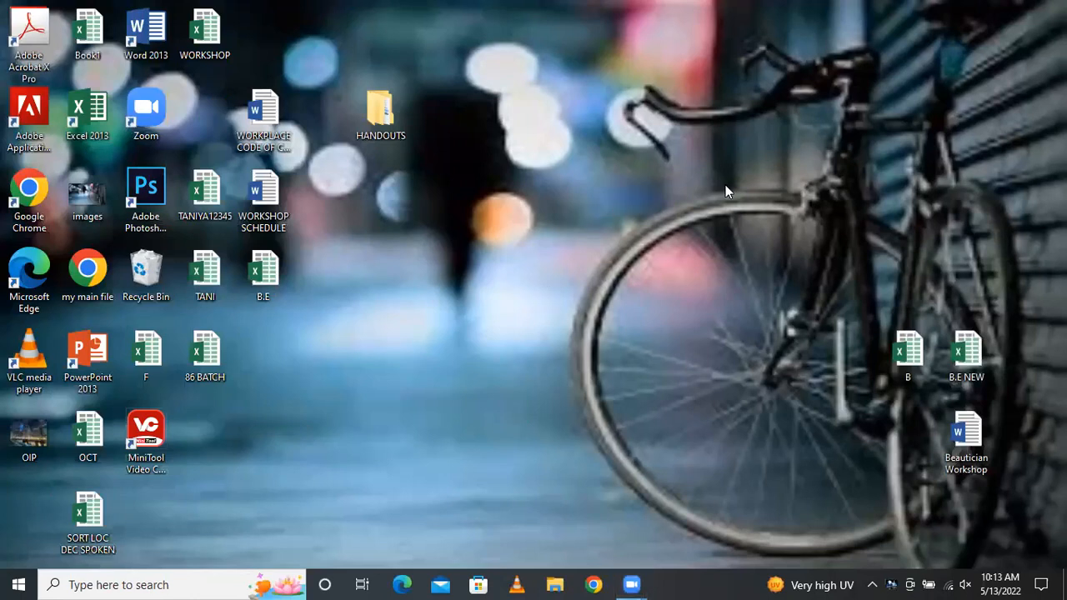
right_click(691, 168)
left_click(715, 212)
right_click(662, 155)
left_click(697, 211)
right_click(661, 168)
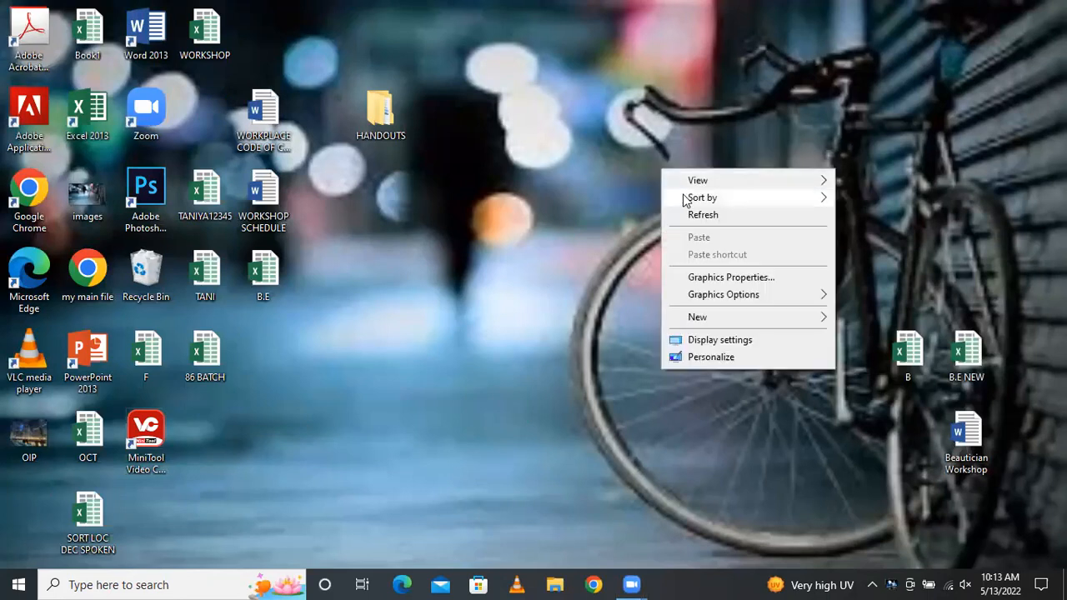
left_click(692, 211)
right_click(657, 169)
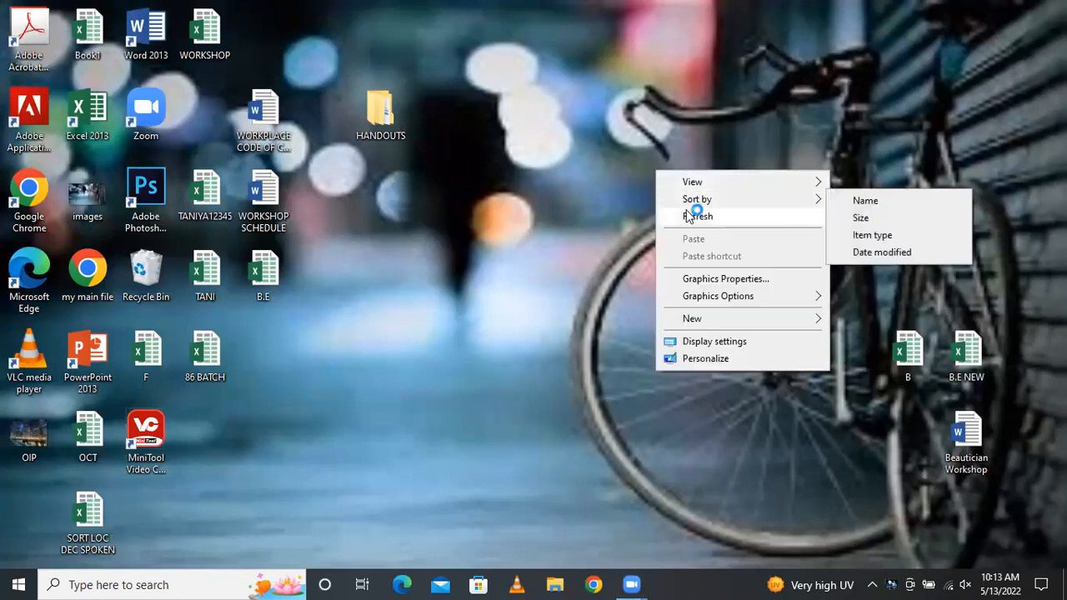
left_click(692, 211)
right_click(661, 186)
left_click(687, 230)
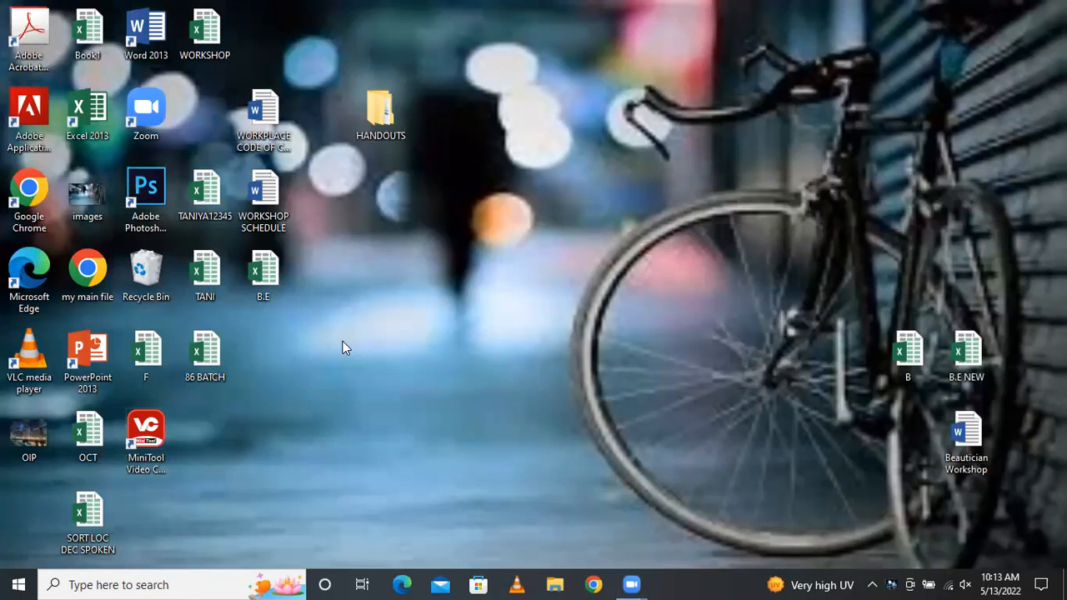
- Search for and launch Excel 2013, dismissing the Office activation wizard
left_click(19, 584)
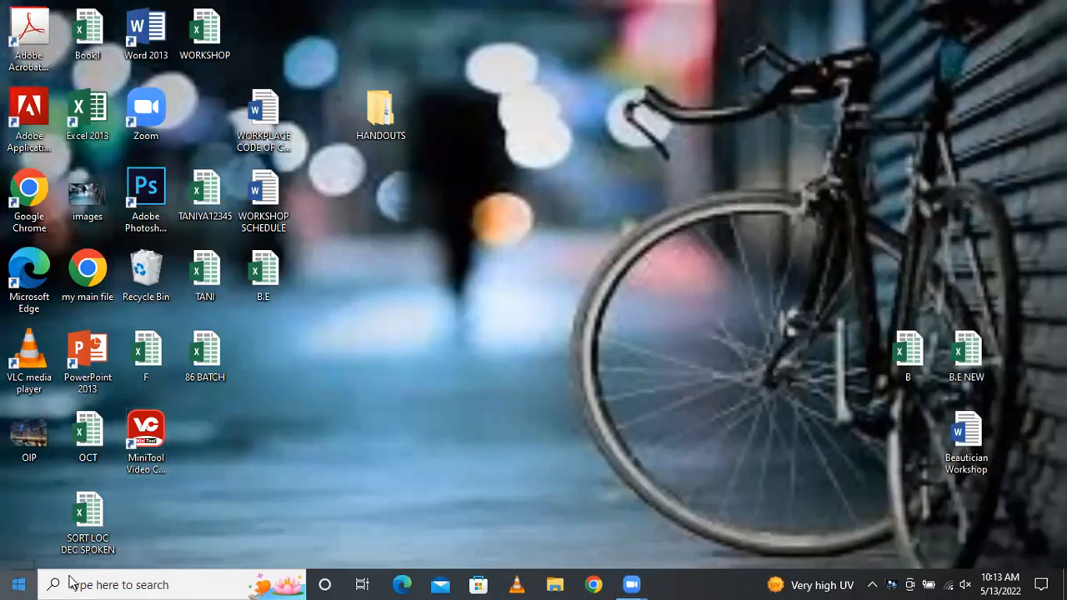
left_click(105, 584)
type("ms ex")
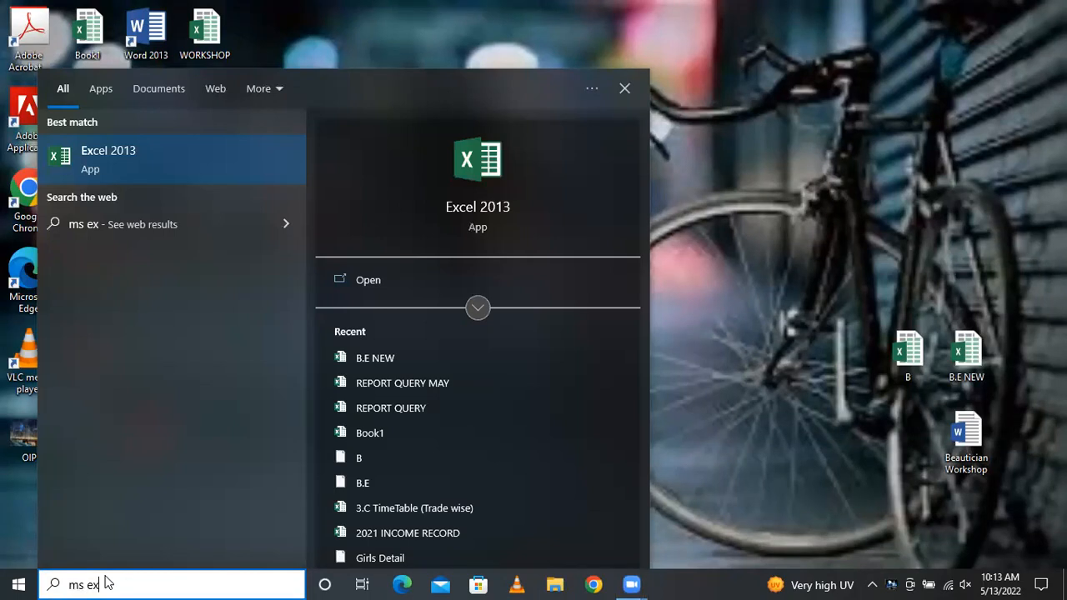
key("Return")
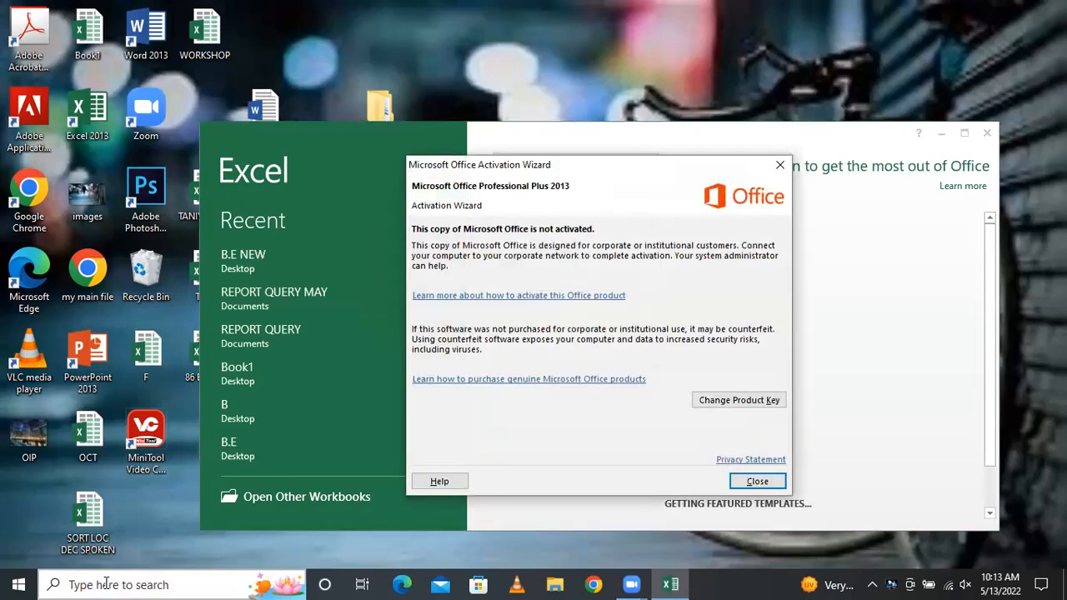
left_click(773, 481)
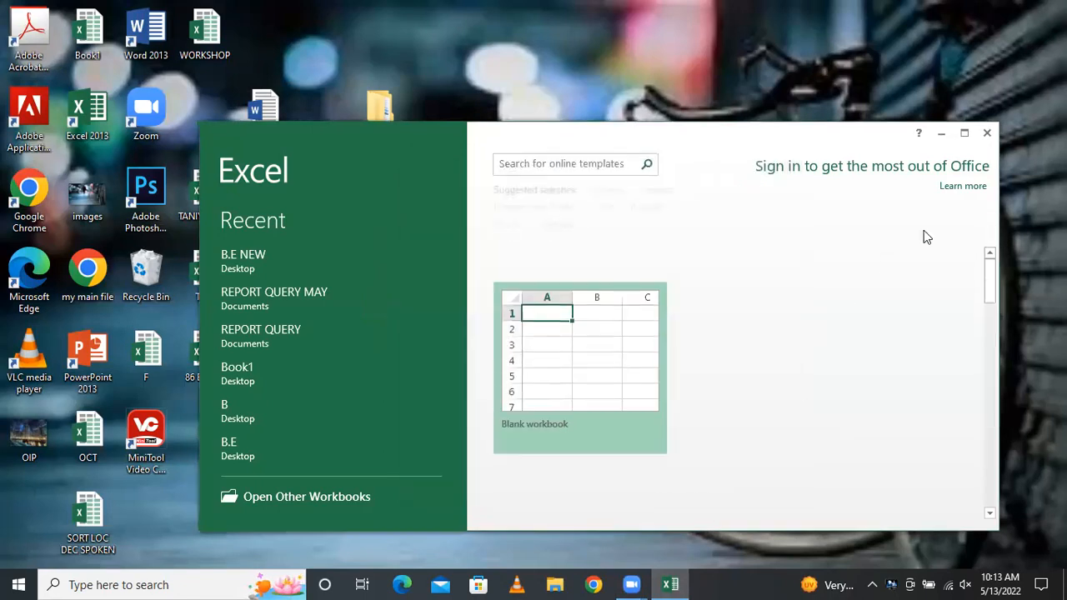
- Create a blank workbook and maximize its window
left_click(624, 322)
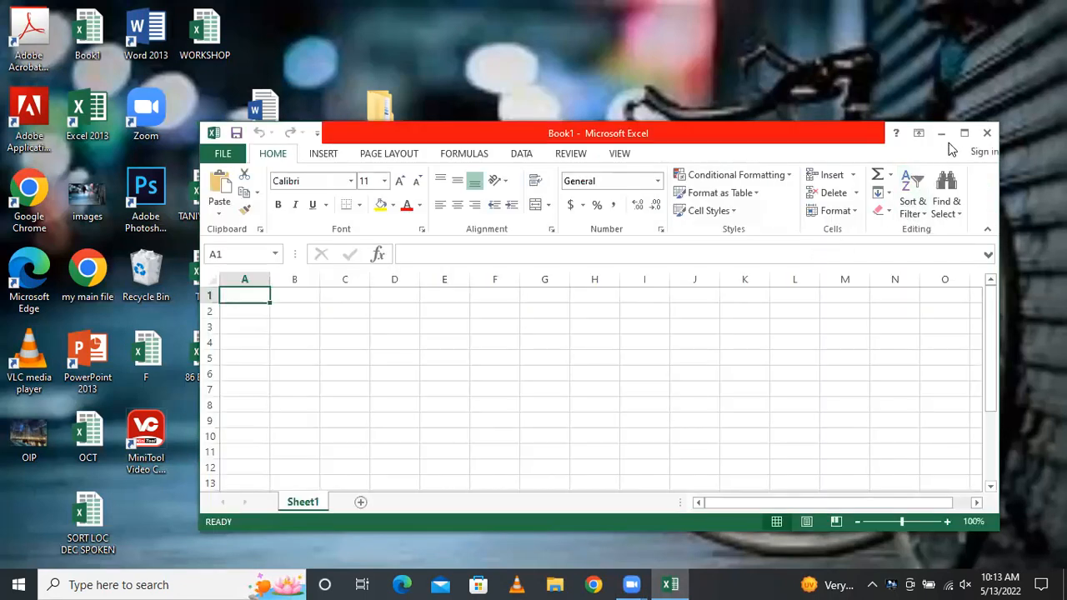
left_click(964, 133)
left_click(367, 246)
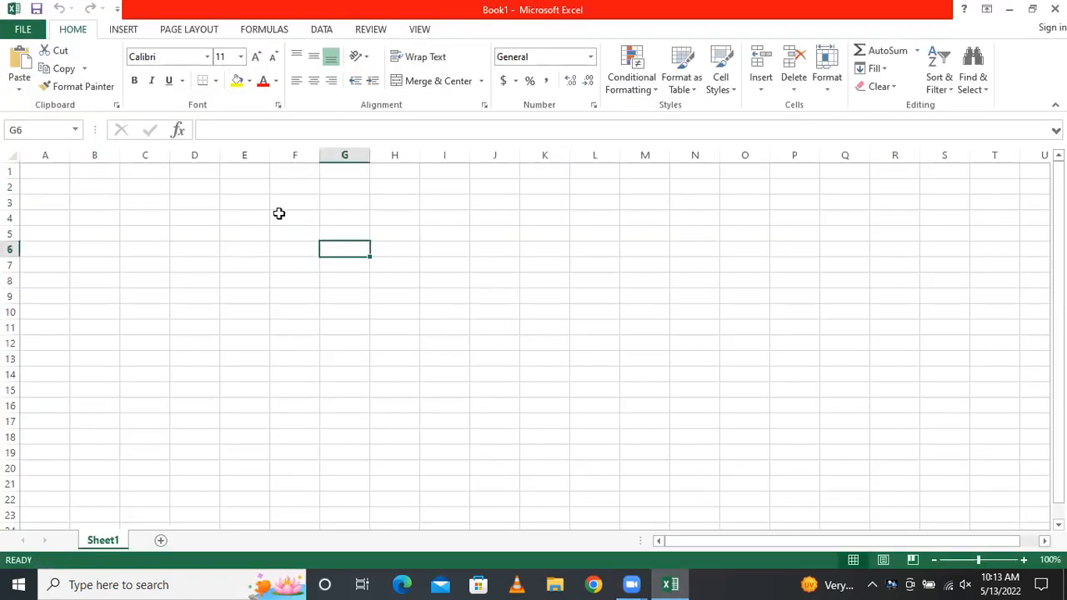
left_click(265, 200)
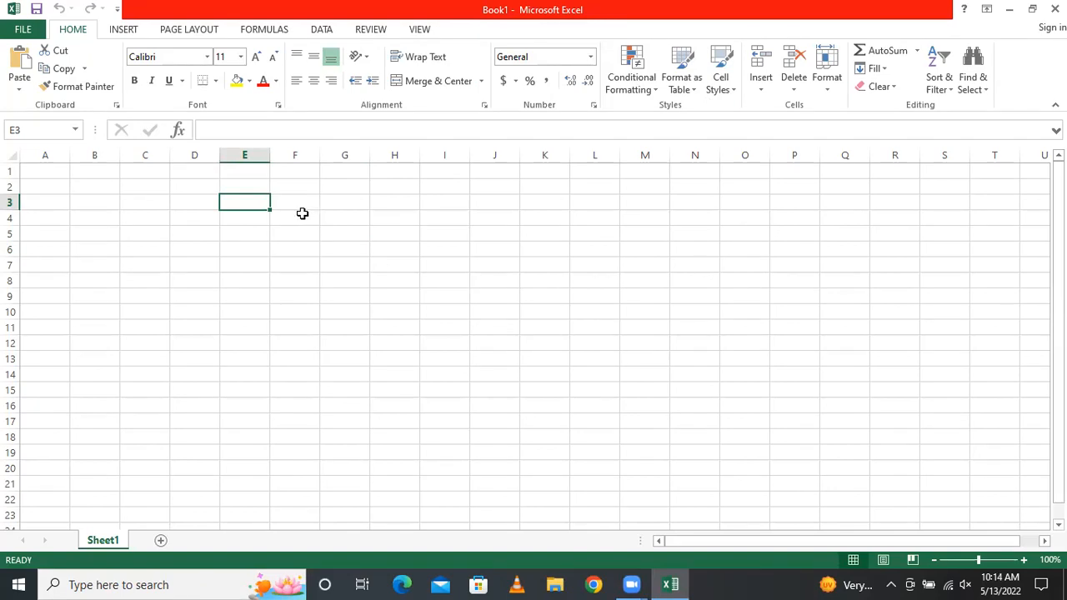
left_click(173, 203)
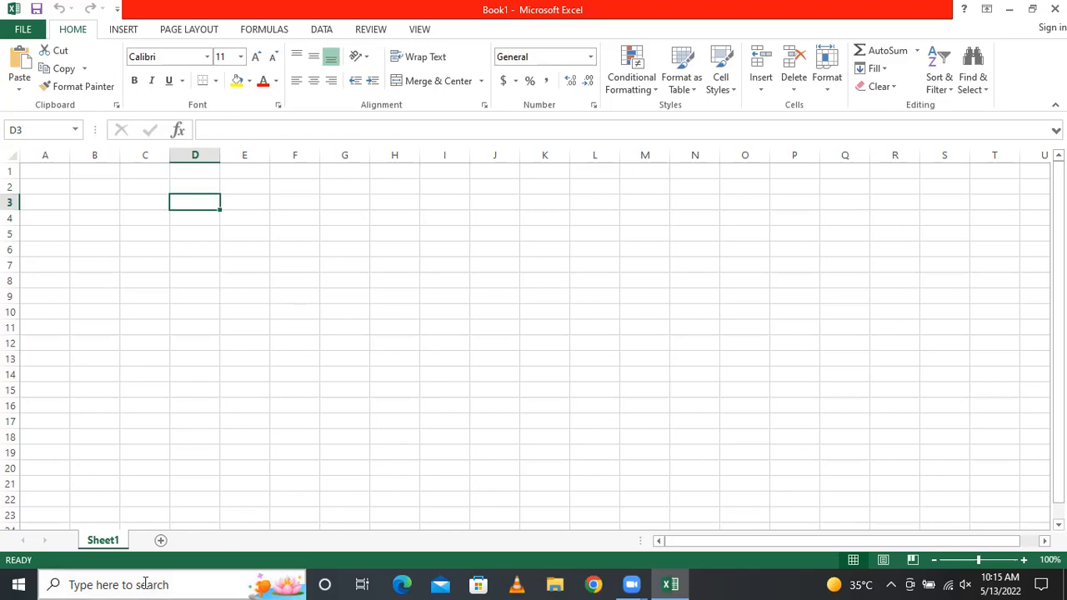
- Merge and center cells B2:H3 and enter the title "Employee Attendance" in the merged cell
left_click(104, 201)
left_click_drag(100, 191, 395, 209)
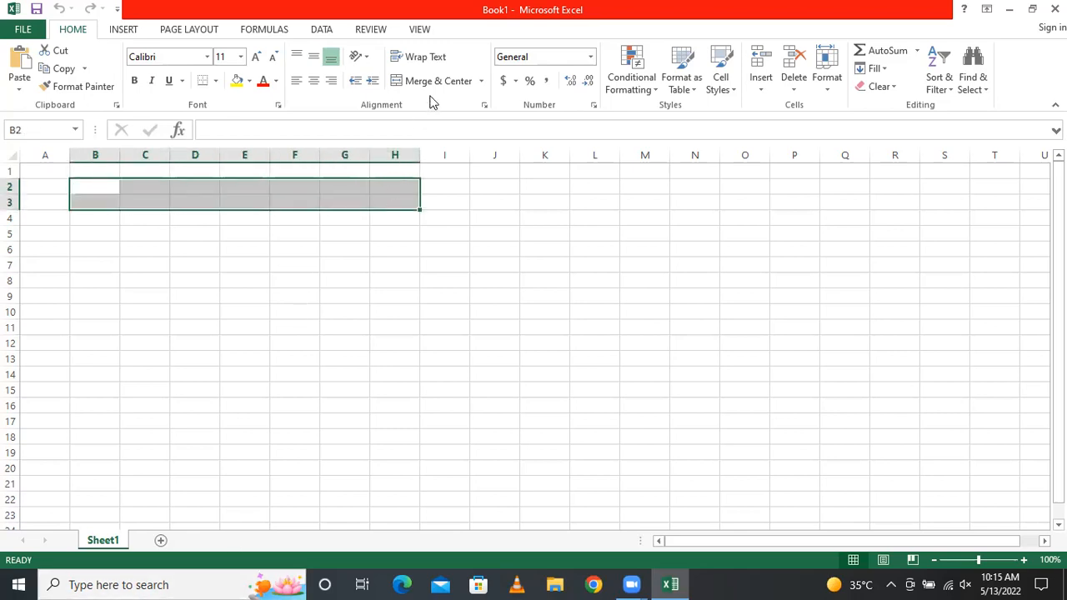
left_click(433, 81)
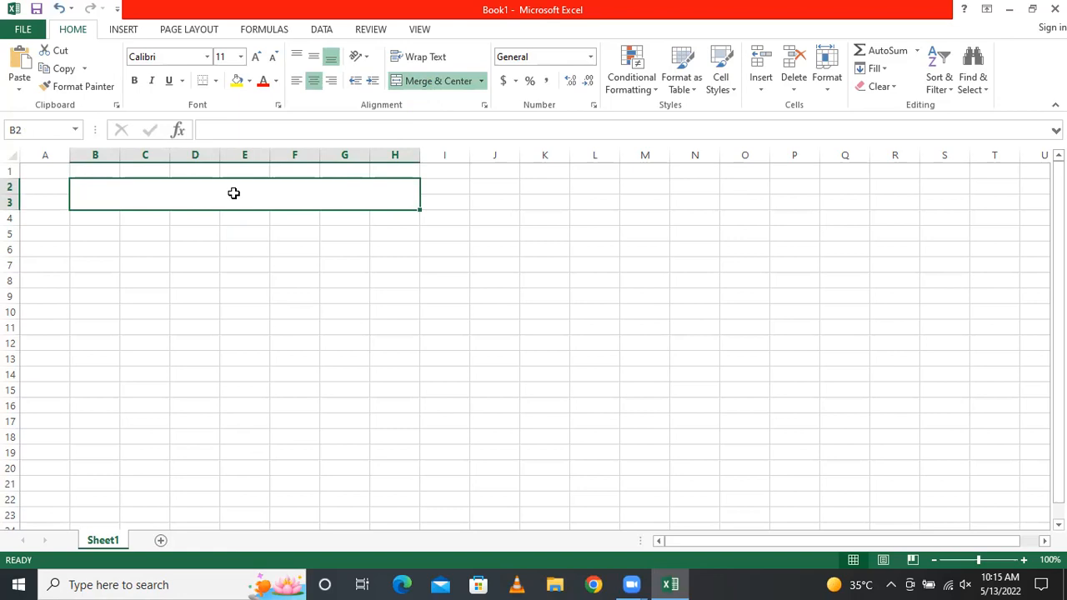
type("E")
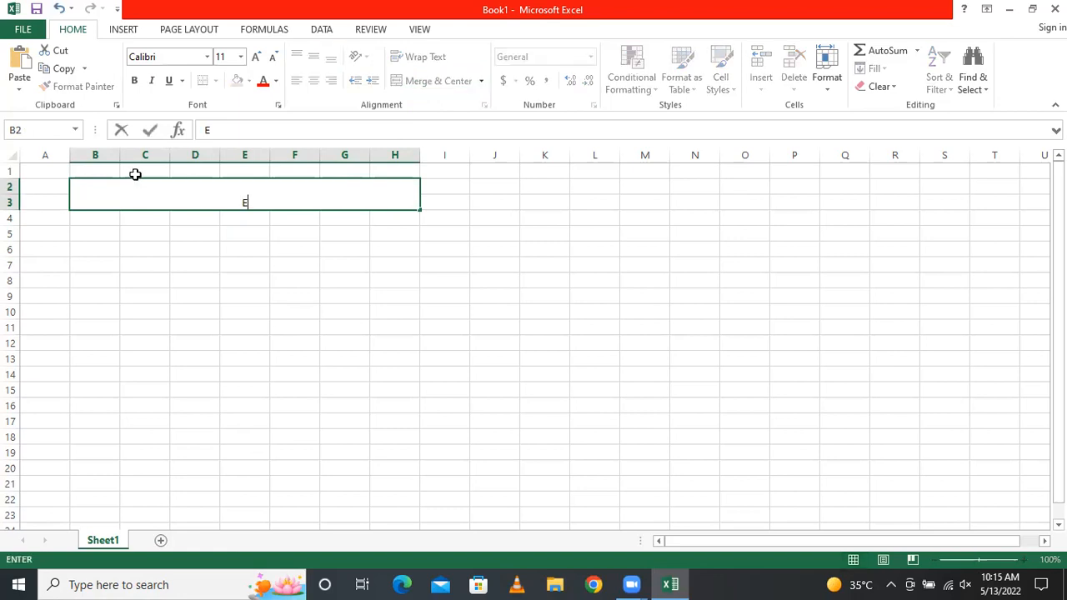
type("mployee")
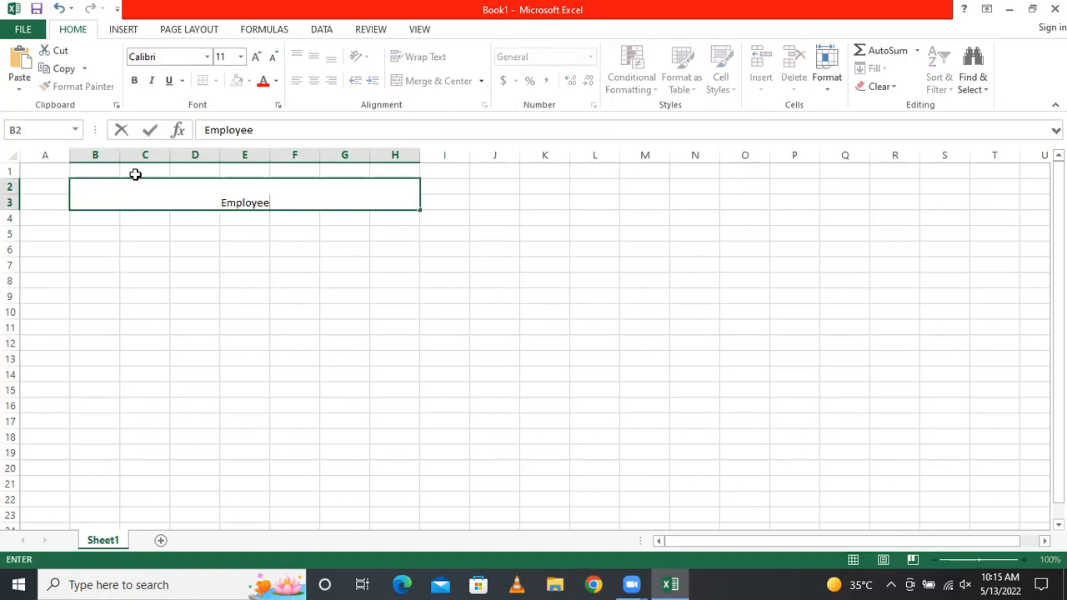
type(" Attendance")
key("Return")
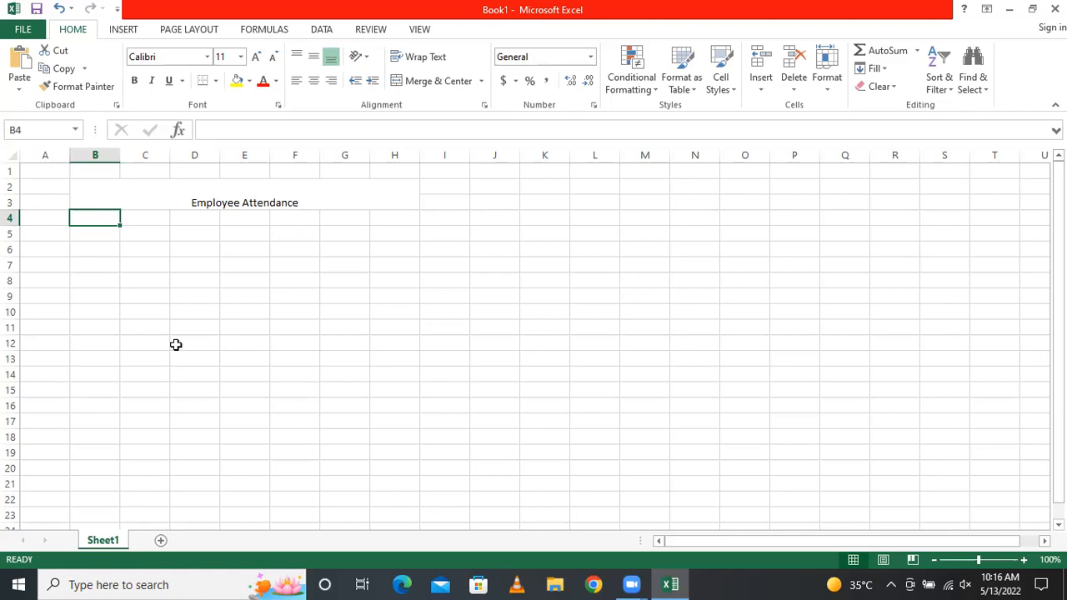
- Enter the column heading "Sr #" in cell A4 below the title
left_click(46, 220)
type("Sr")
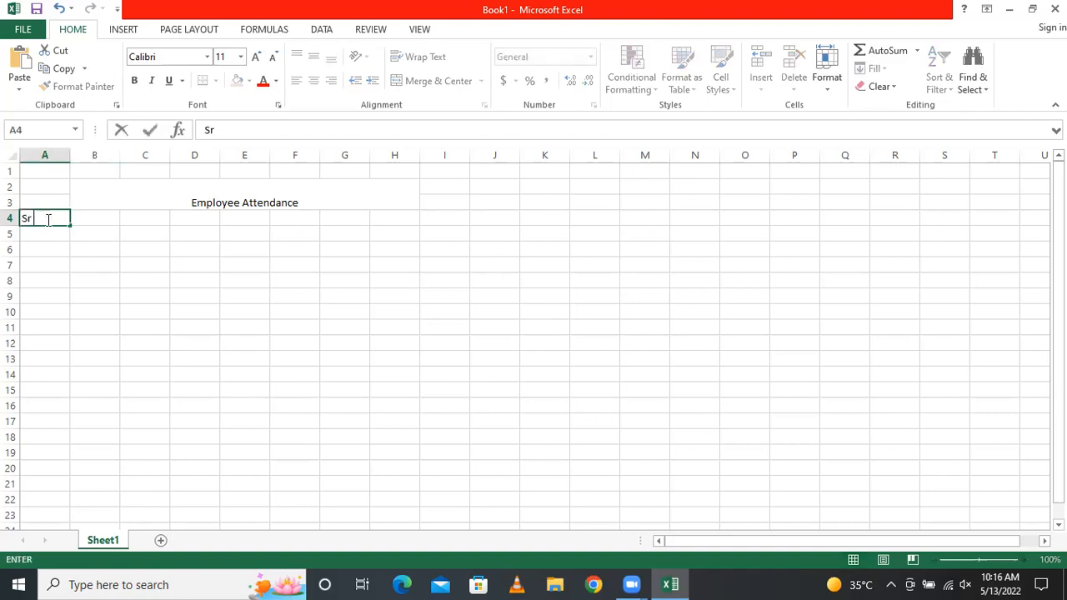
type(" #")
key("Tab")
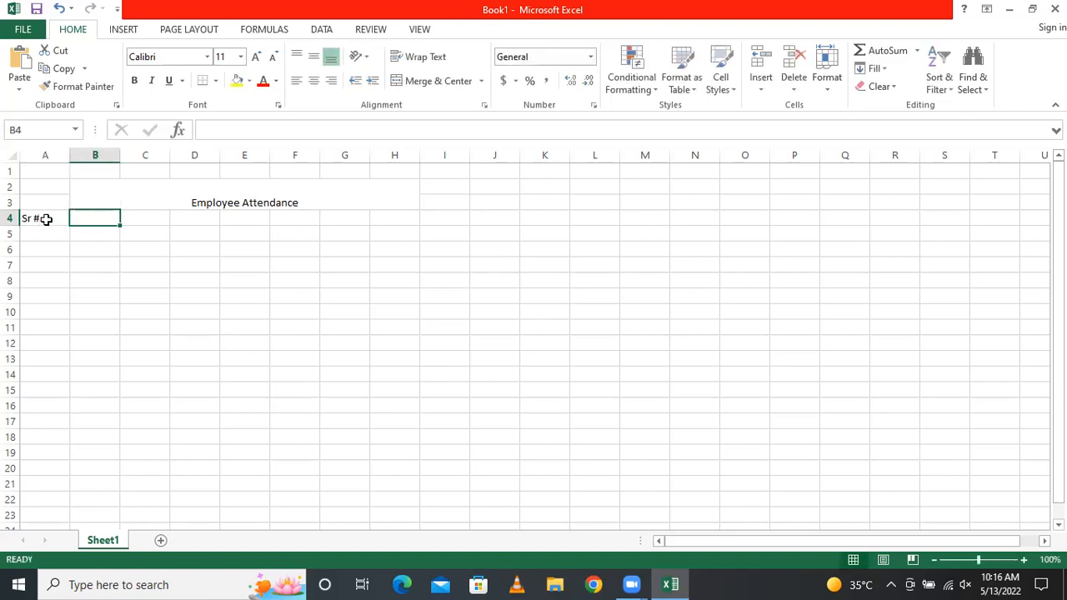
type("Roll #")
key("Tab")
key("Left")
- Enter the column headings "Employee ID" in cell B4 and "Name" in cell C4
type("Emp")
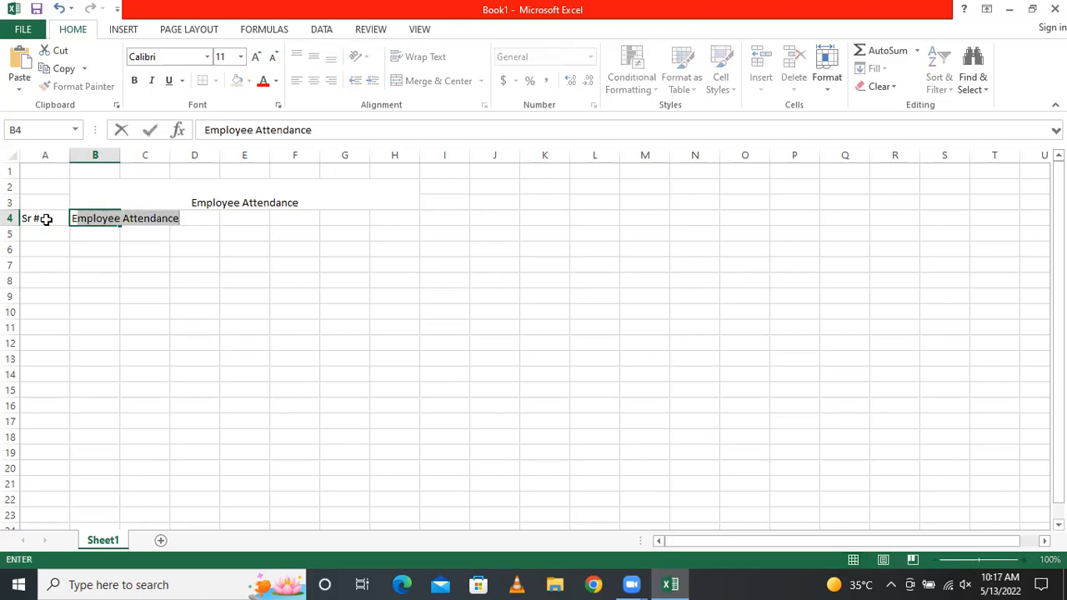
type("loyee ")
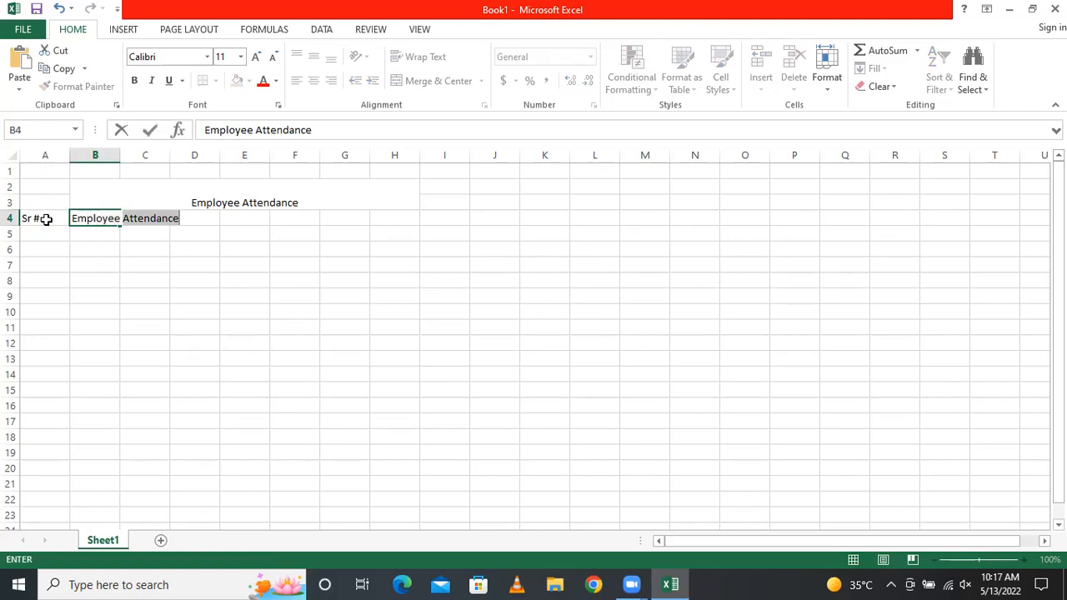
type("ID")
key("Tab")
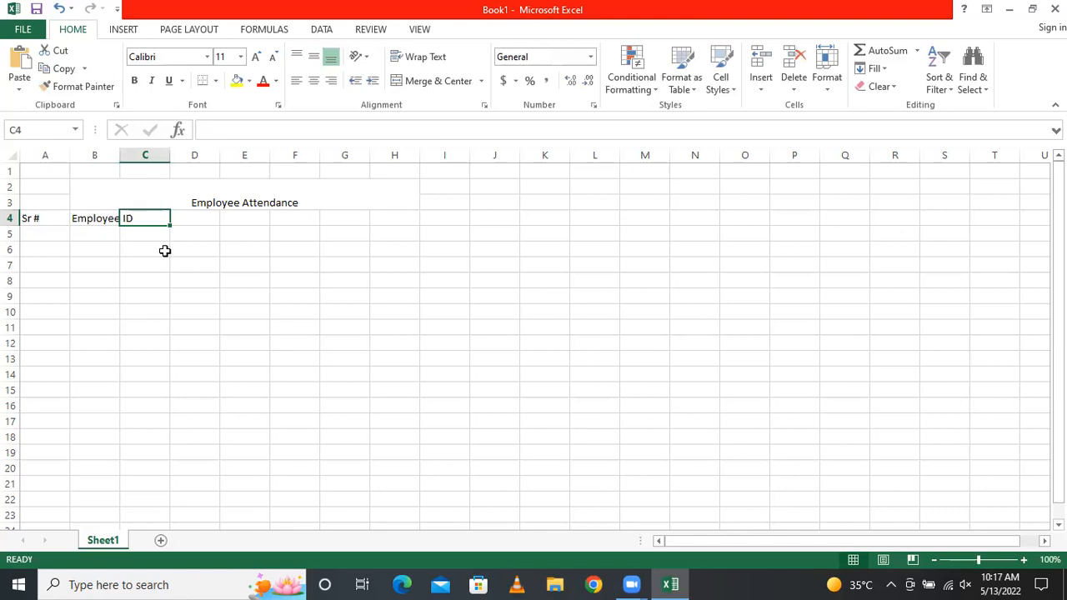
type("Name")
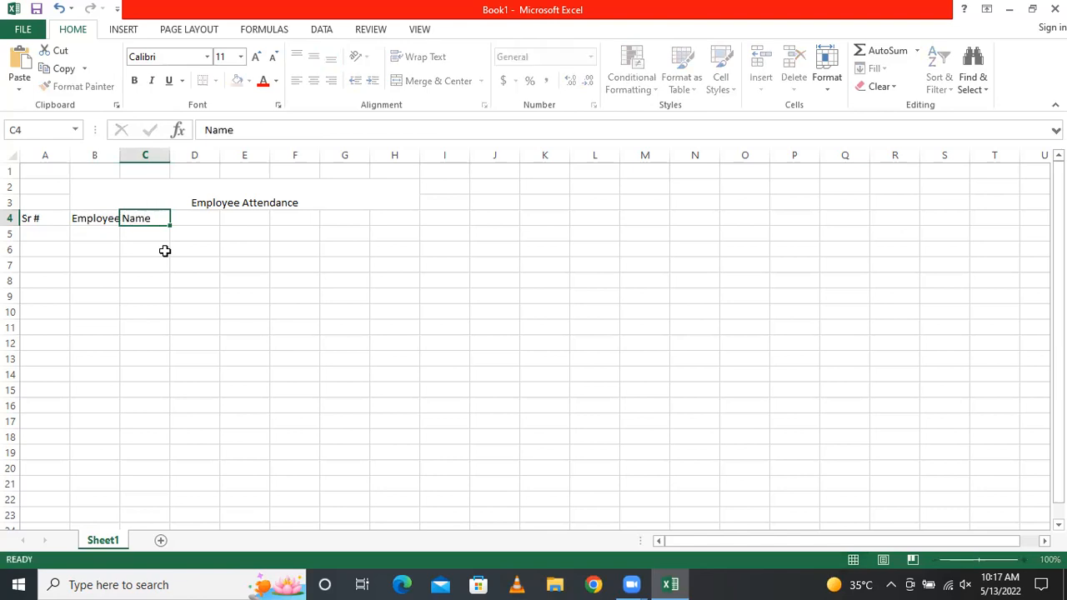
key("Tab")
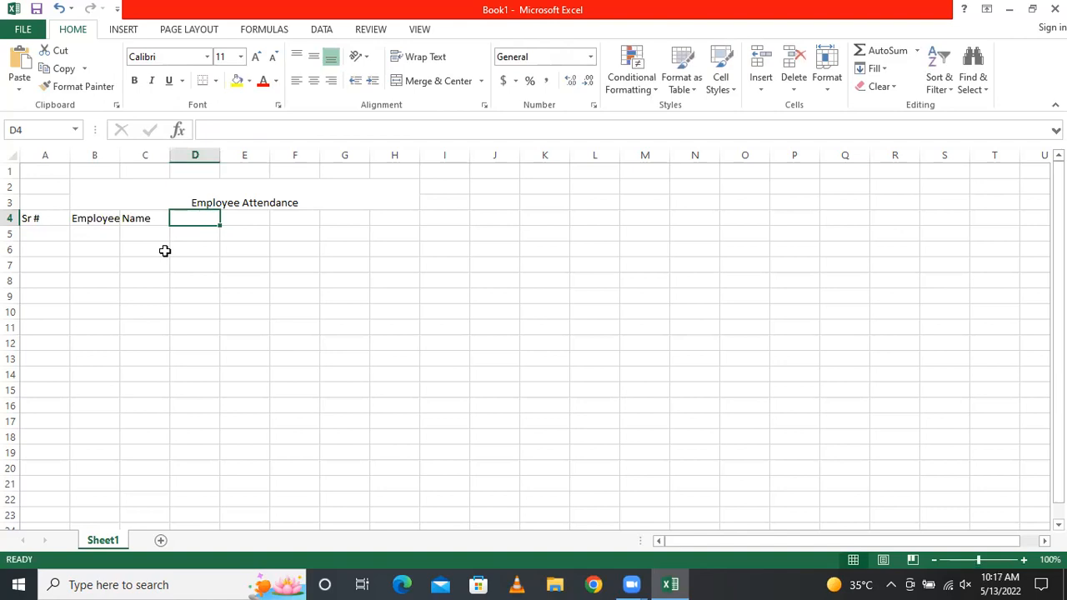
- Enter the column headings "CNIC", "Designation", "DOJ" and "DOB" in cells D4 to G4
type("CNIC")
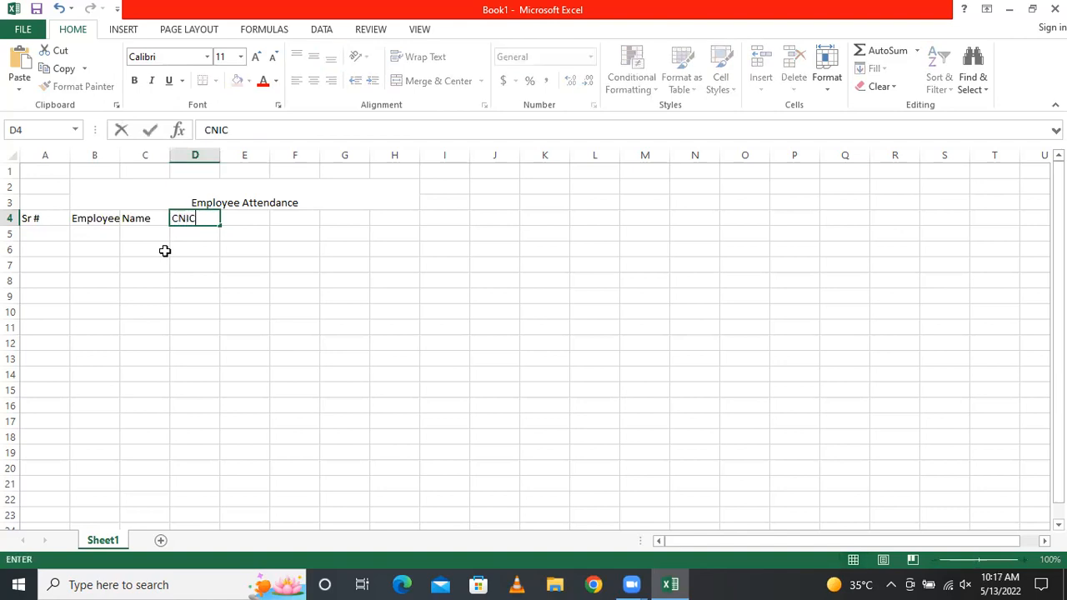
key("Tab")
type("De")
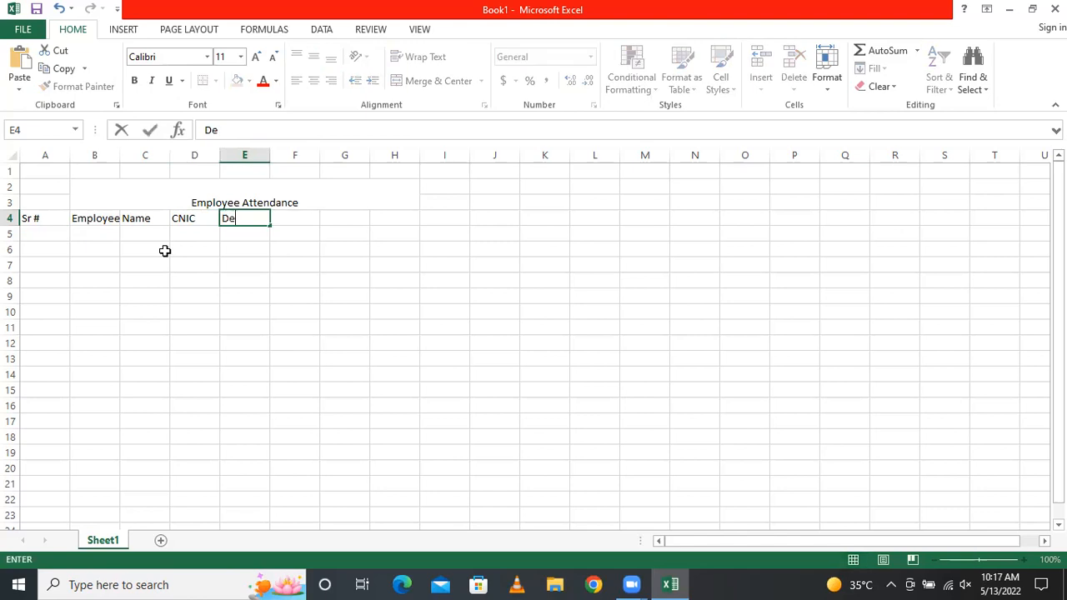
type("signation")
key("Tab")
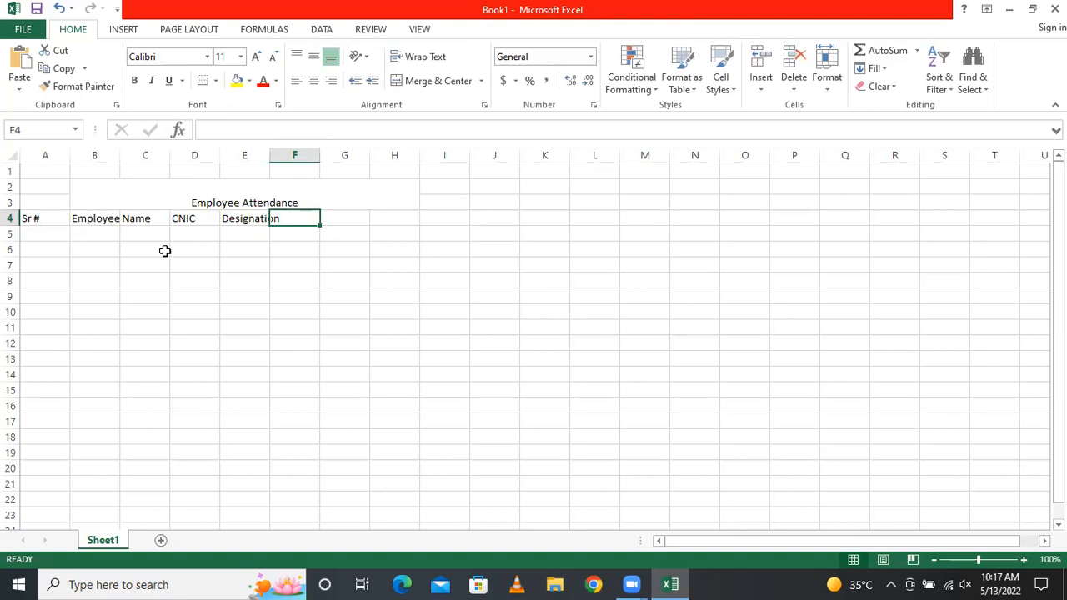
type("DOJ")
key("Tab")
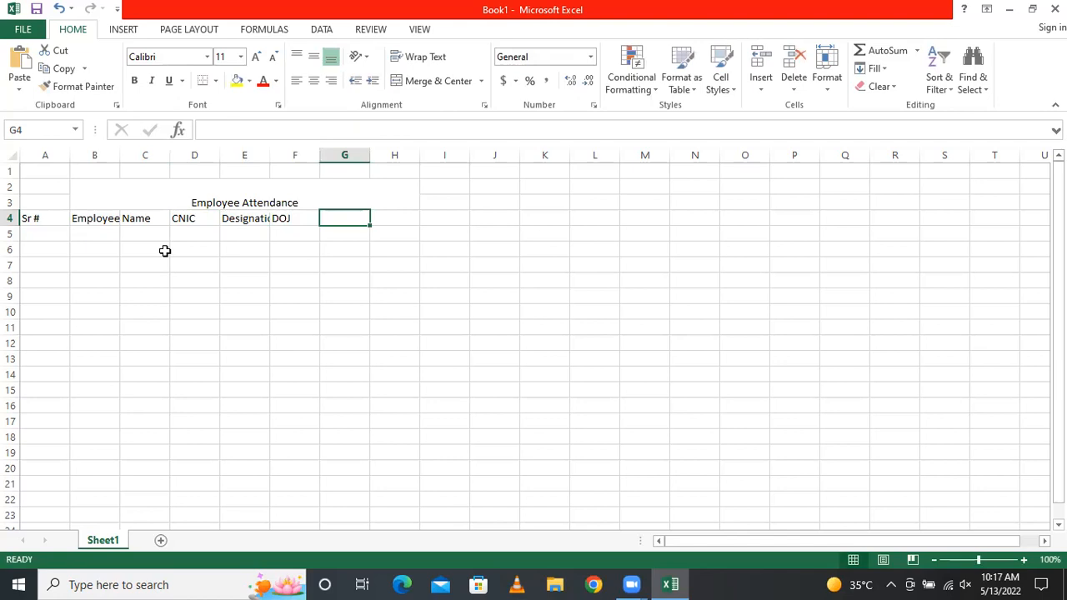
type("DOB")
key("Tab")
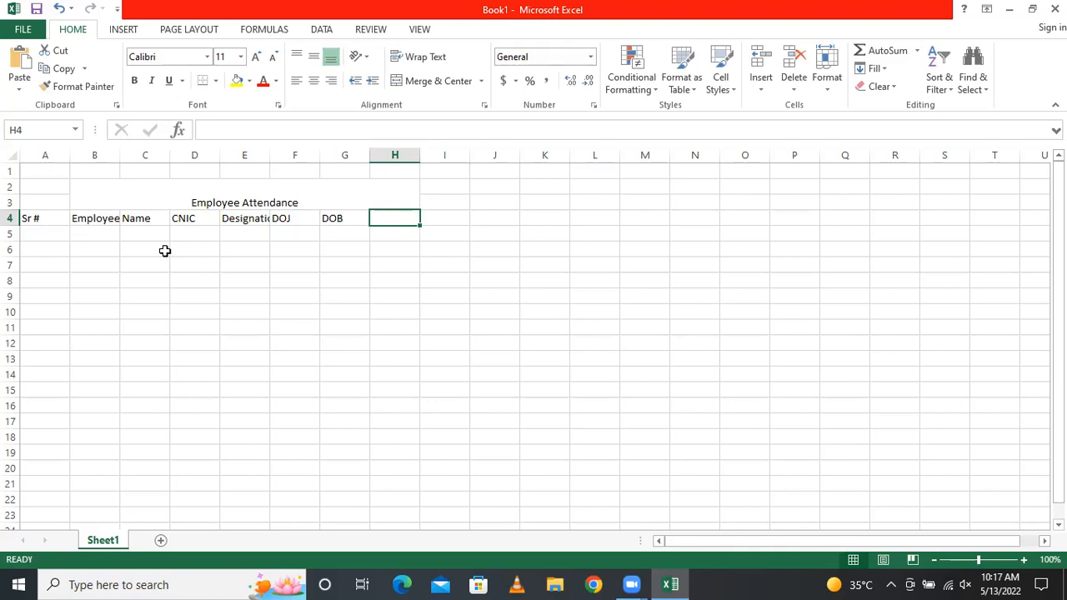
- Enter the date 31-5-2022 in cell I4, leaving one empty column after the DOB heading
left_click(454, 216)
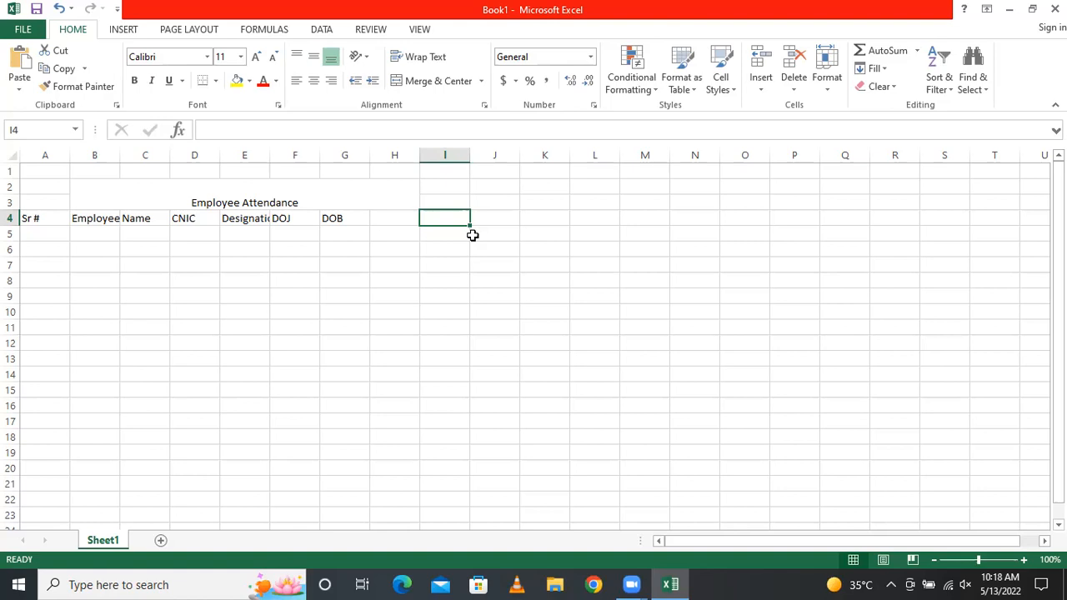
type("31")
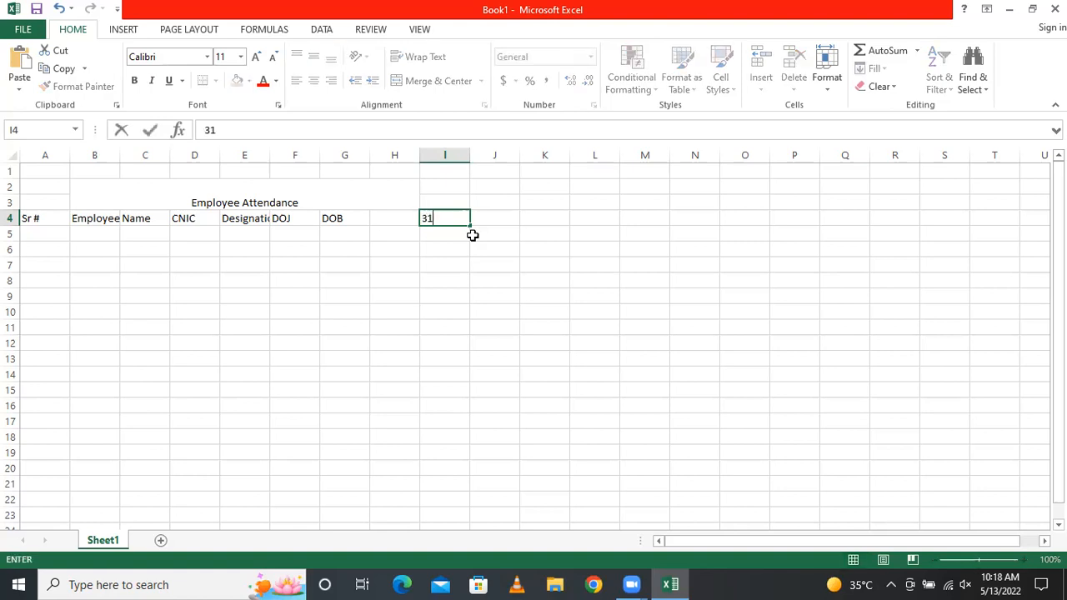
type("-5-2022")
key("Tab")
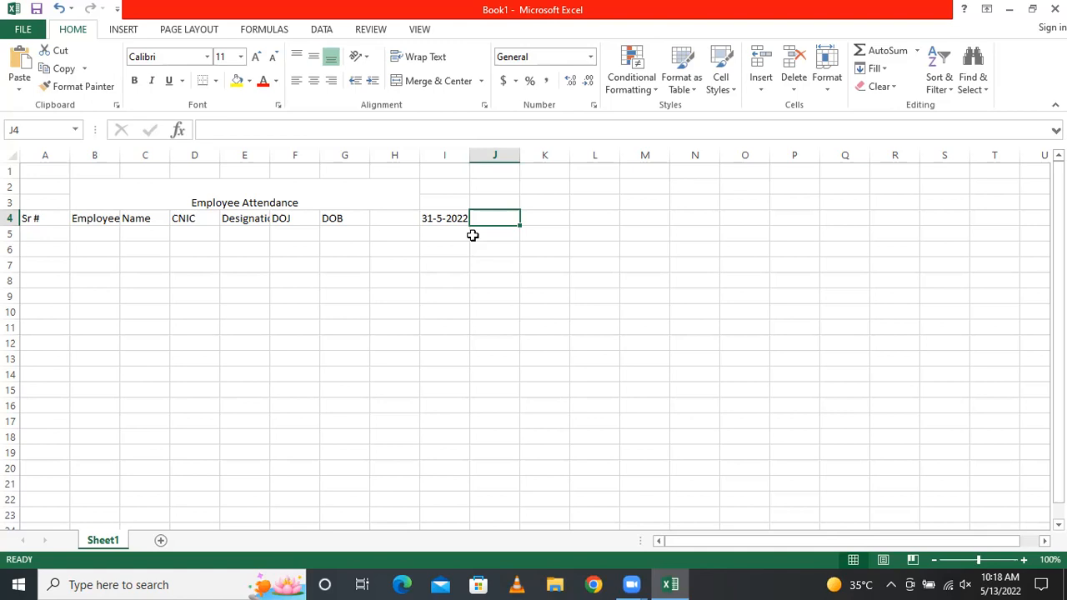
- Format cell I4 as a date with the long type *Wednesday, March 14, 2012
left_click(454, 220)
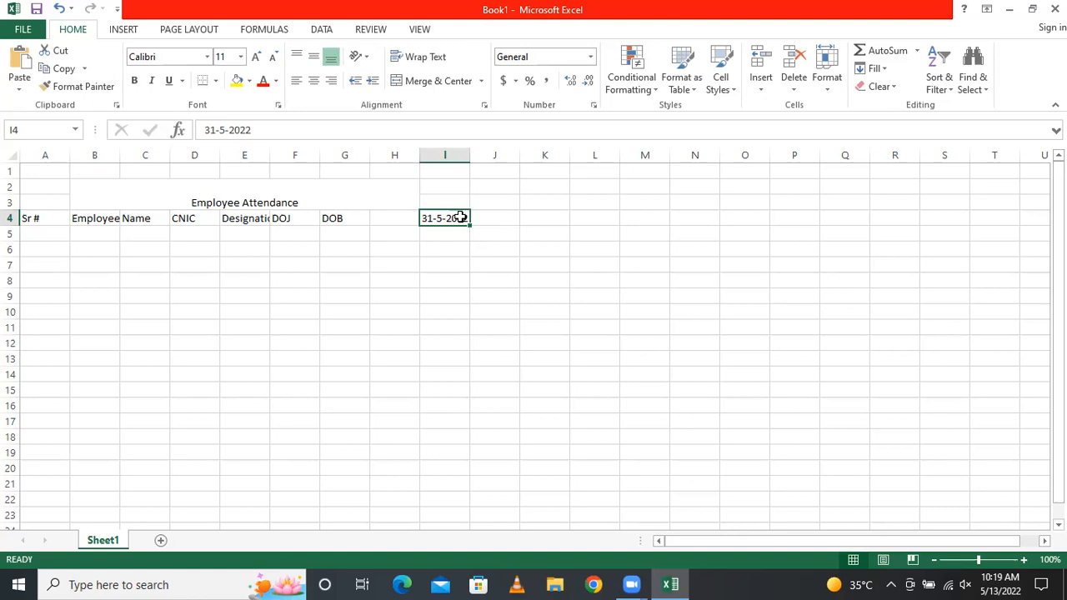
left_click(593, 105)
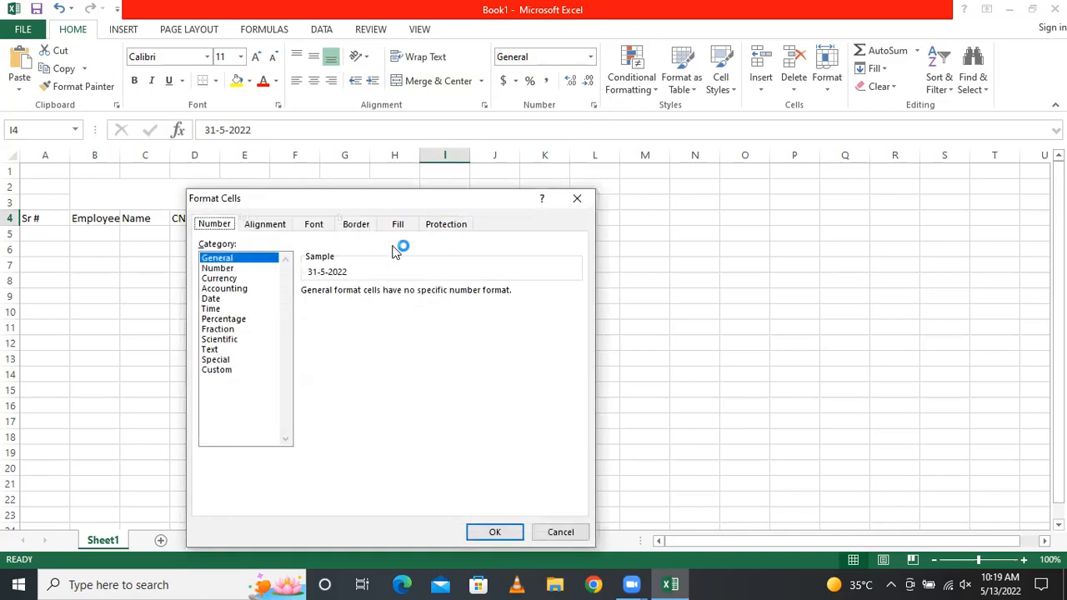
left_click(213, 299)
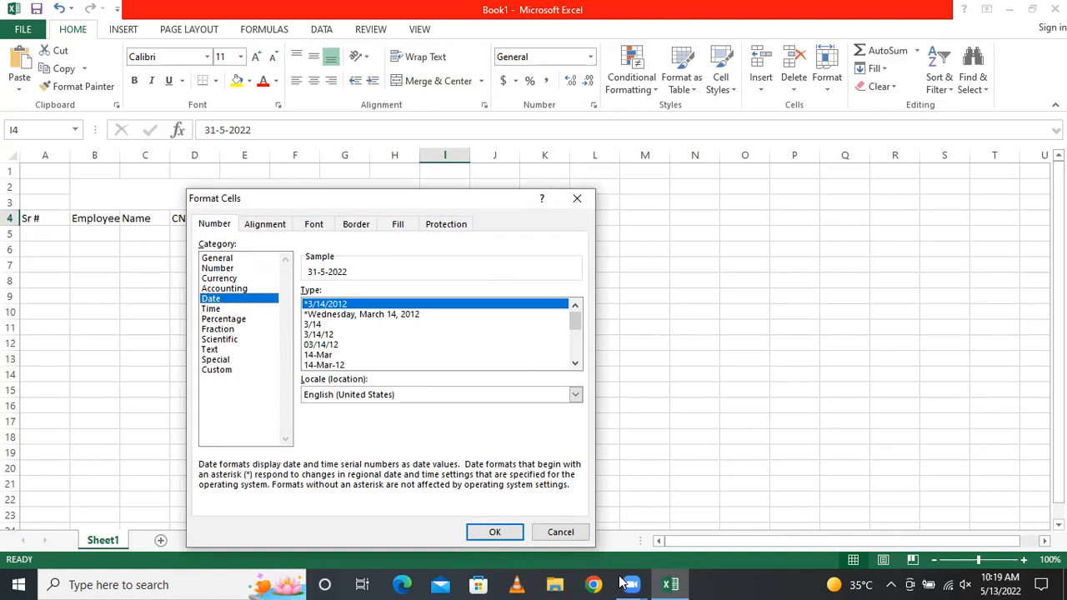
key("super+plus")
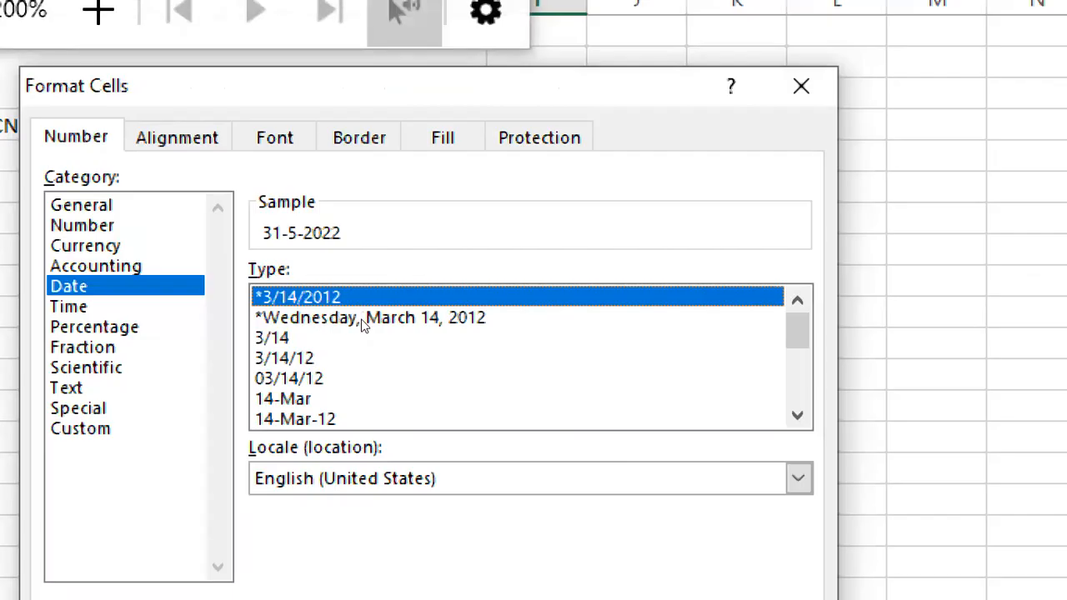
left_click(363, 321)
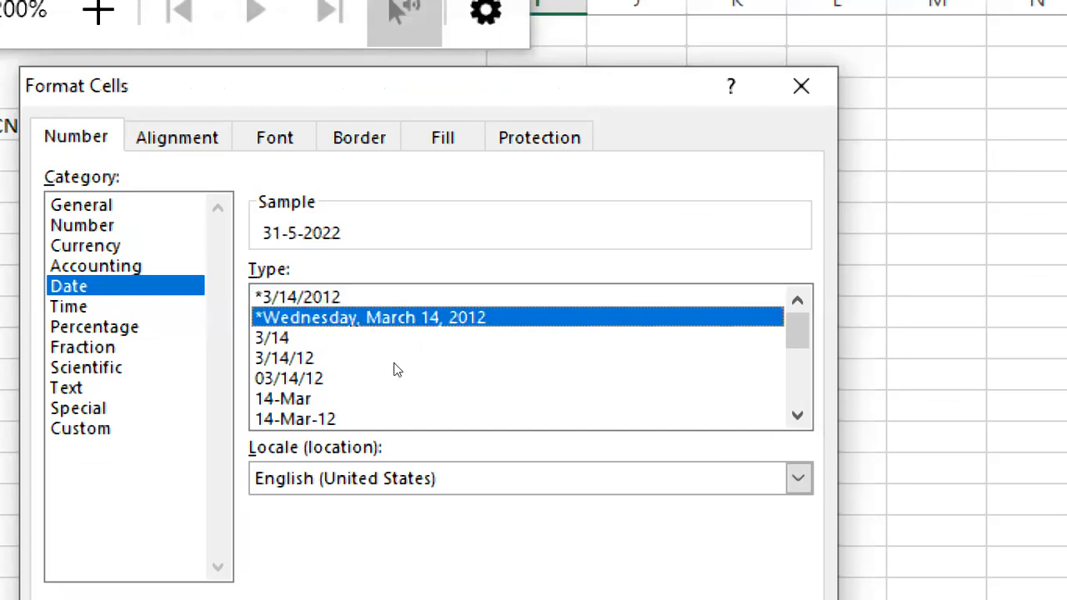
key("Return")
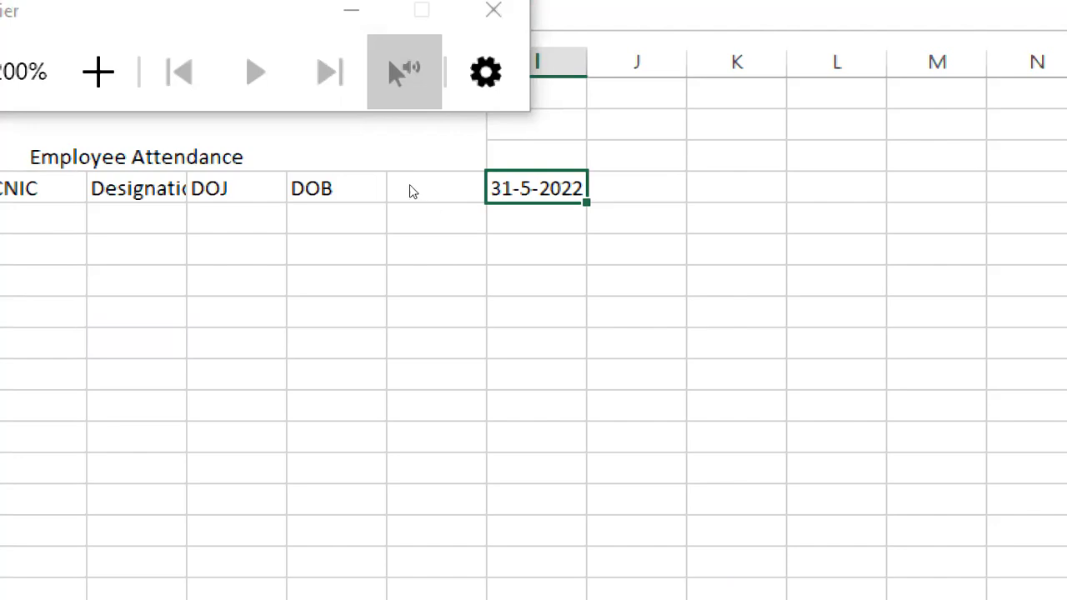
left_click(353, 40)
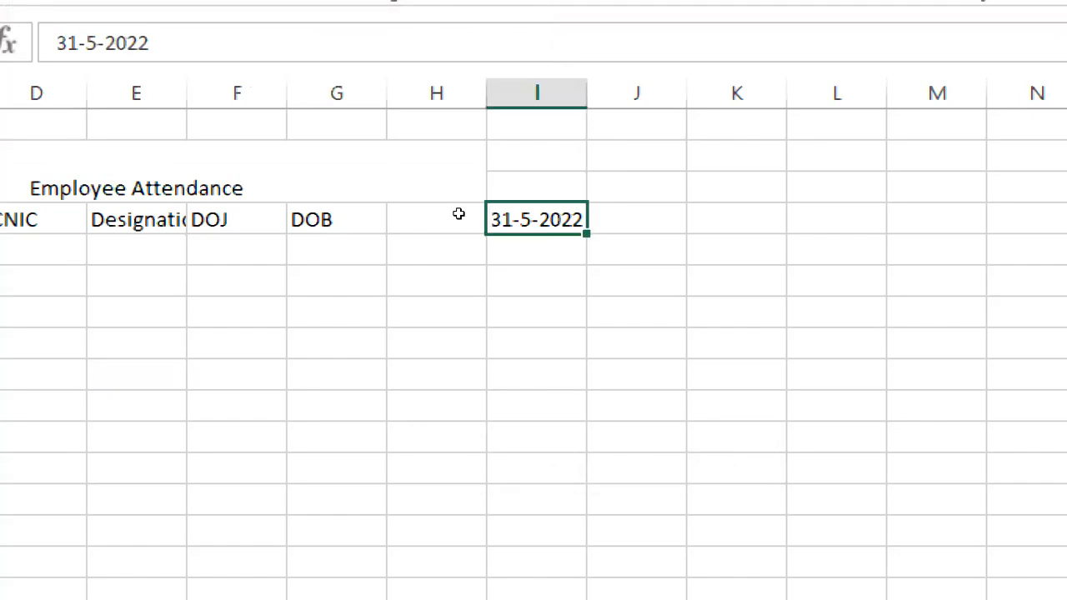
- Replace the content of cell I4 with the date 5-30-2022
type("5")
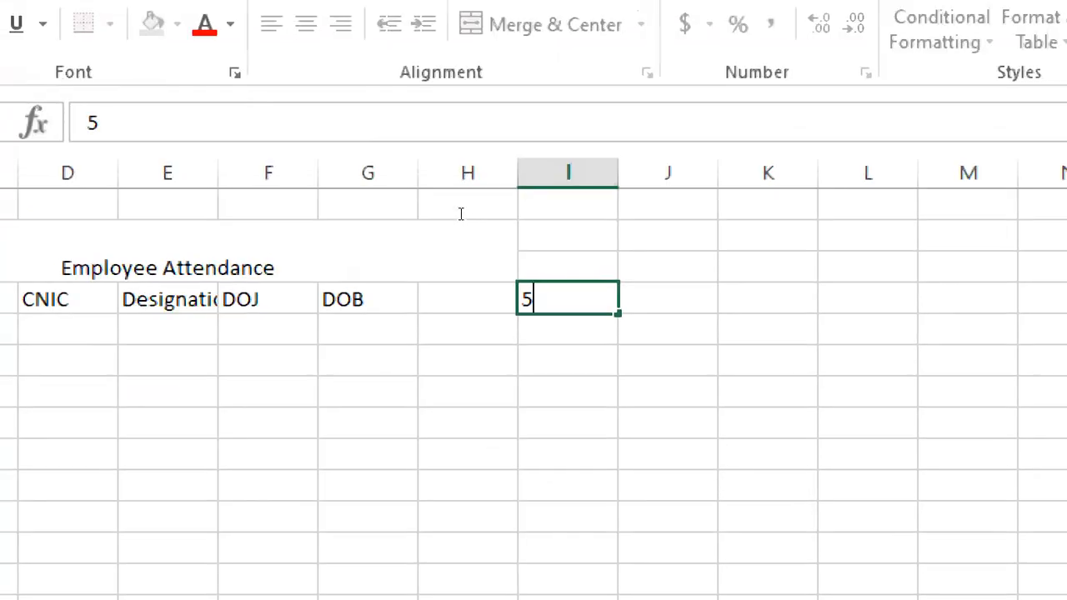
type("-3")
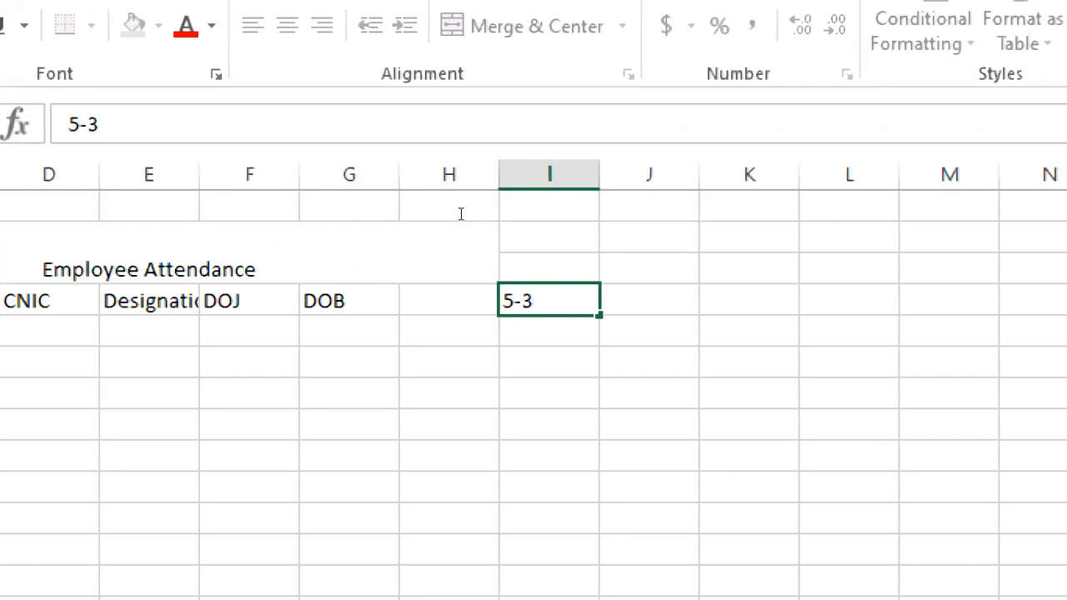
type("0-2022")
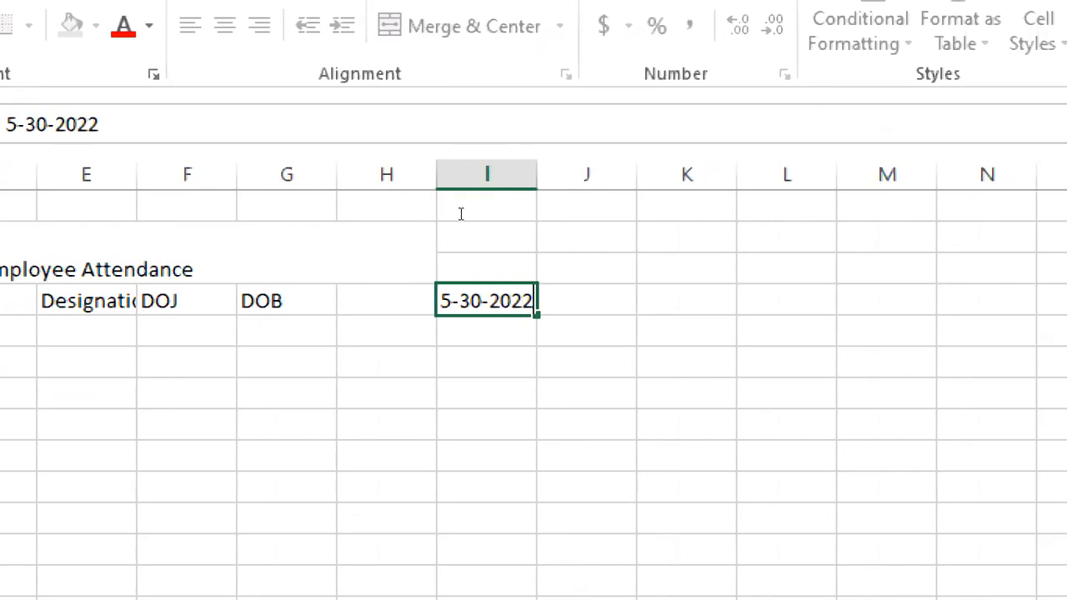
key("Return")
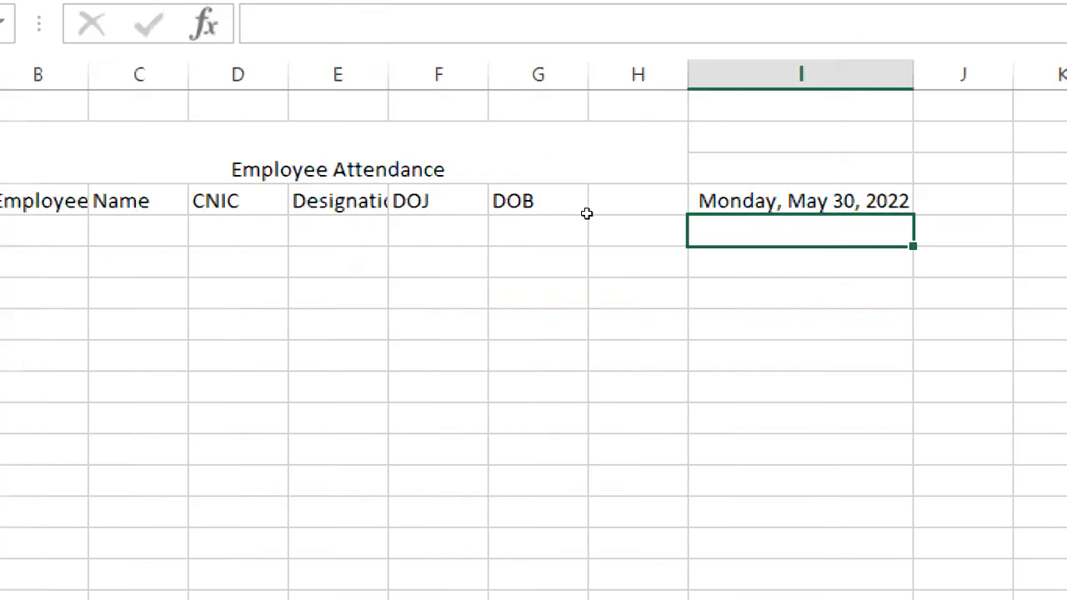
- Change the date format of cell I4 to the type 3/14/12 1:30 PM
key("Up")
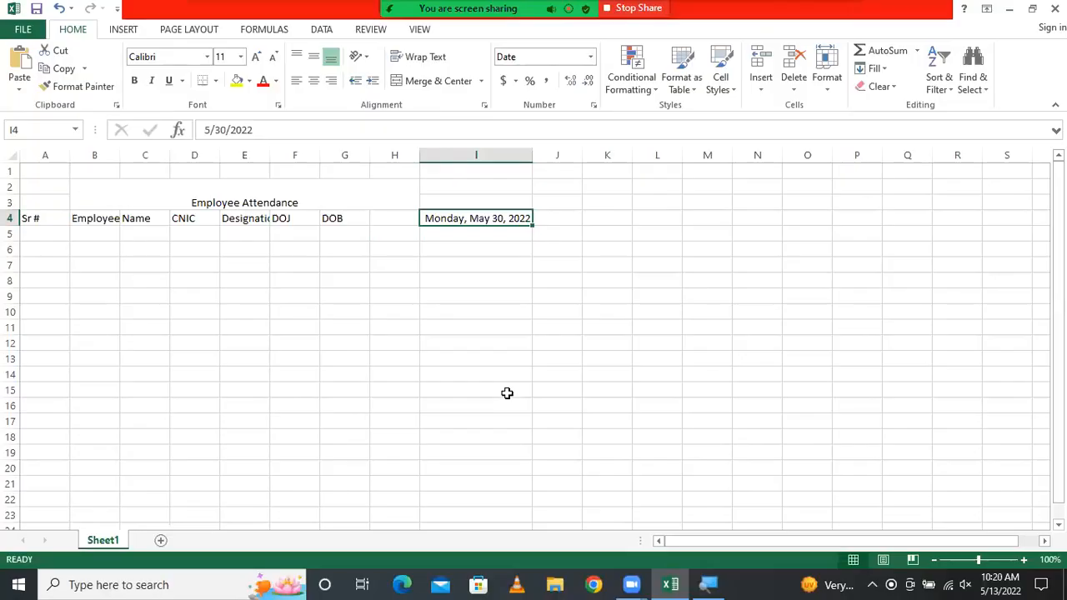
left_click(594, 105)
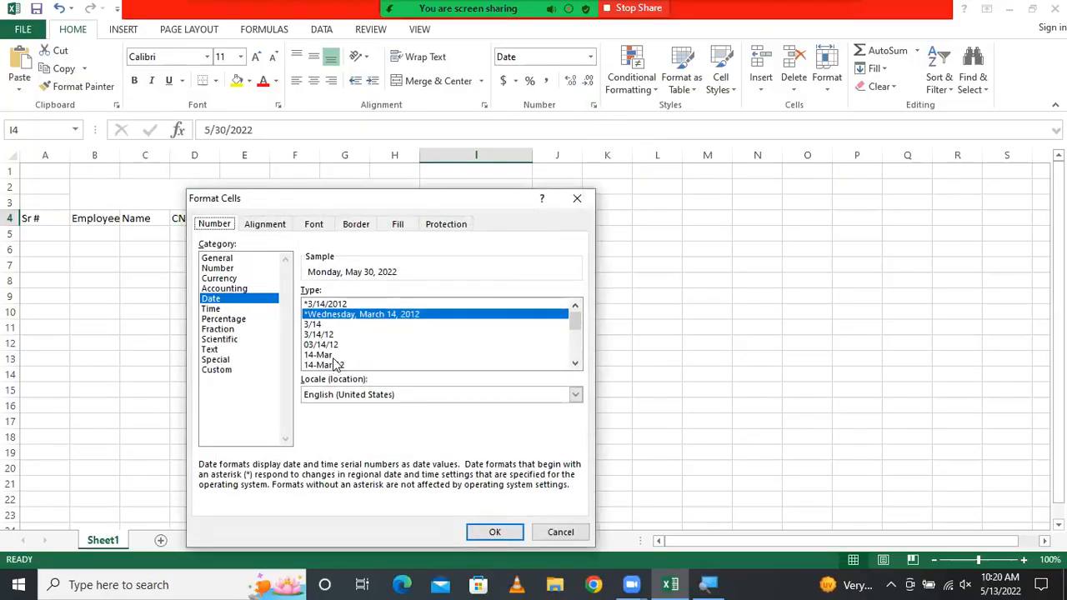
left_click(334, 357)
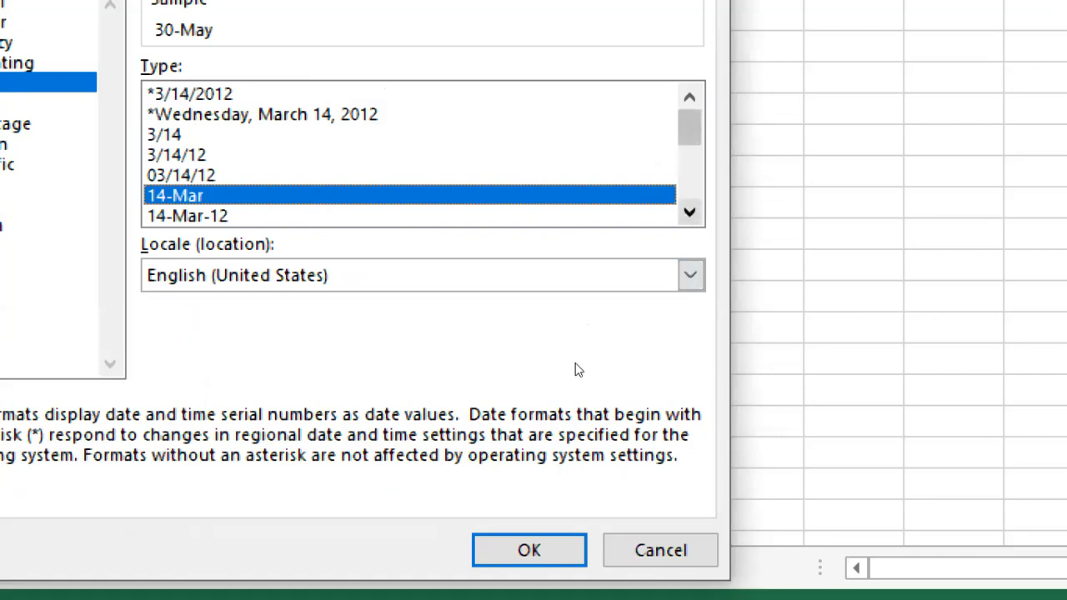
scroll(575, 370, "down", 1)
scroll(576, 370, "down", 3)
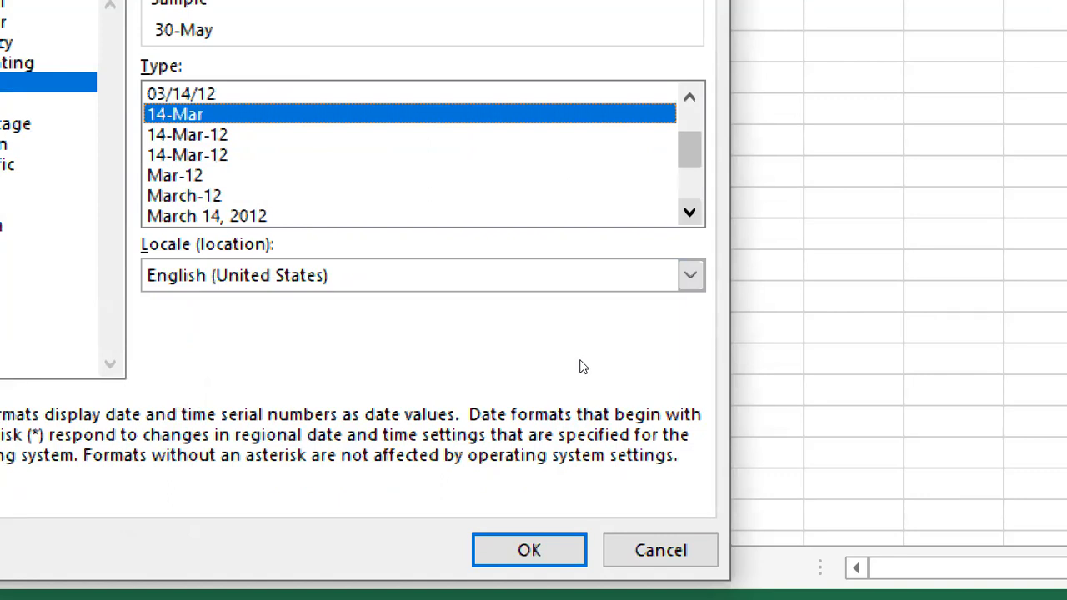
scroll(575, 304, "up", 1)
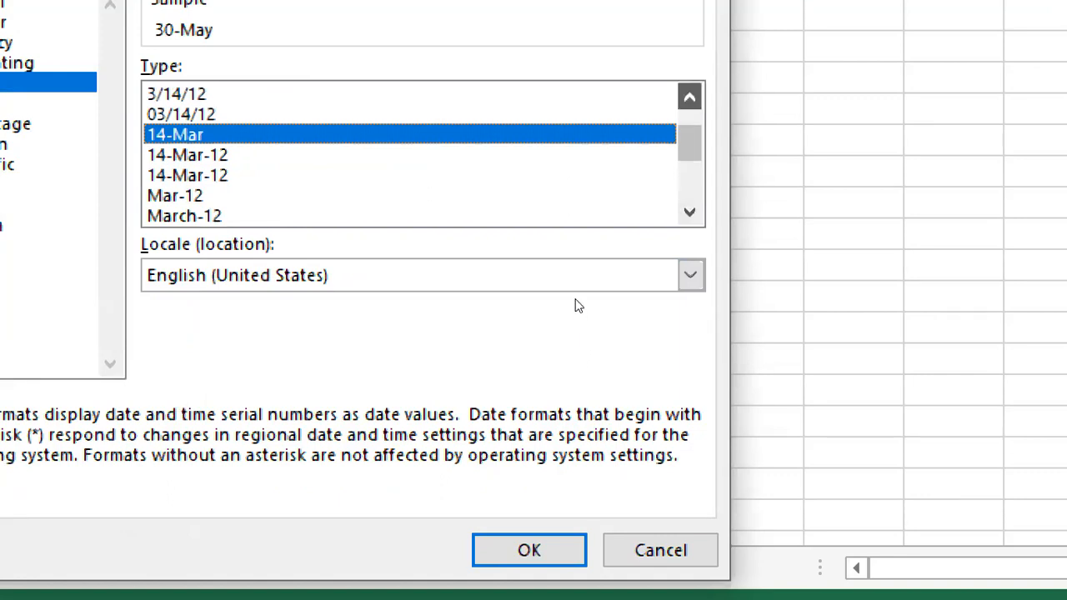
scroll(576, 304, "up", 1)
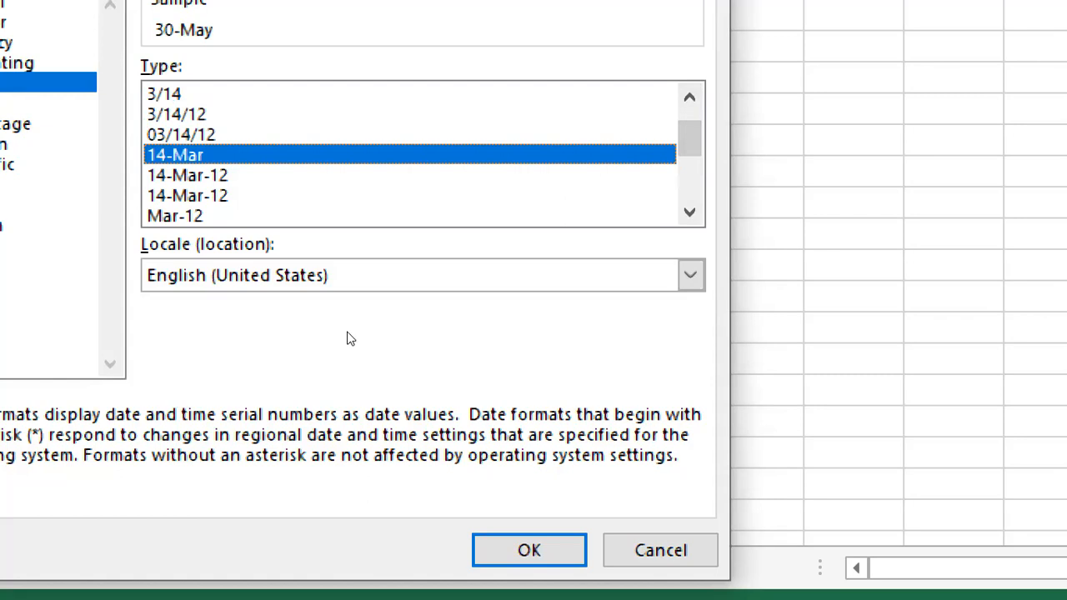
scroll(579, 369, "down", 1)
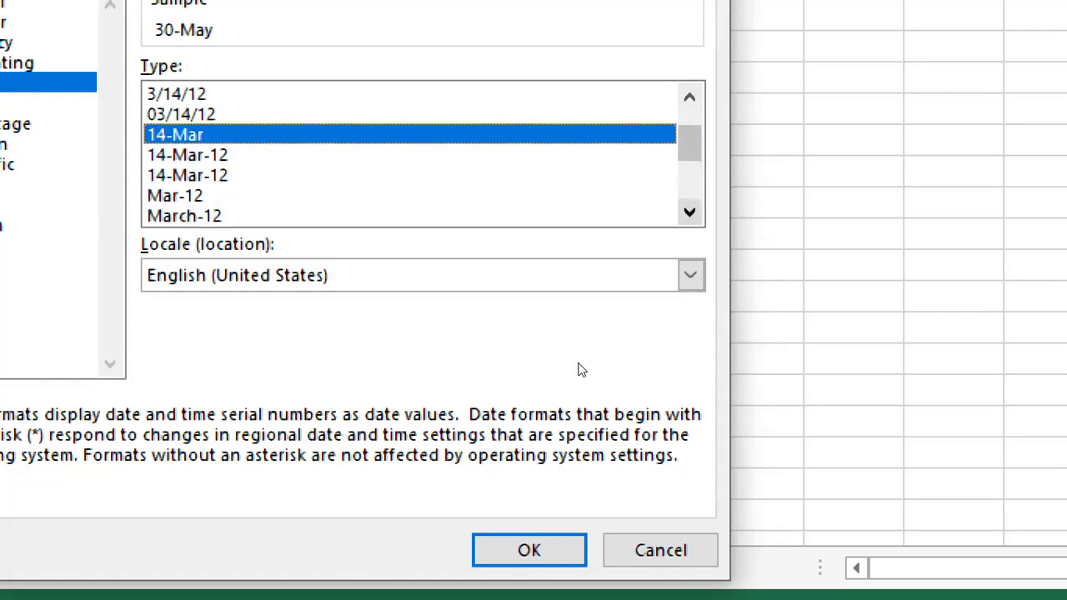
scroll(580, 369, "down", 3)
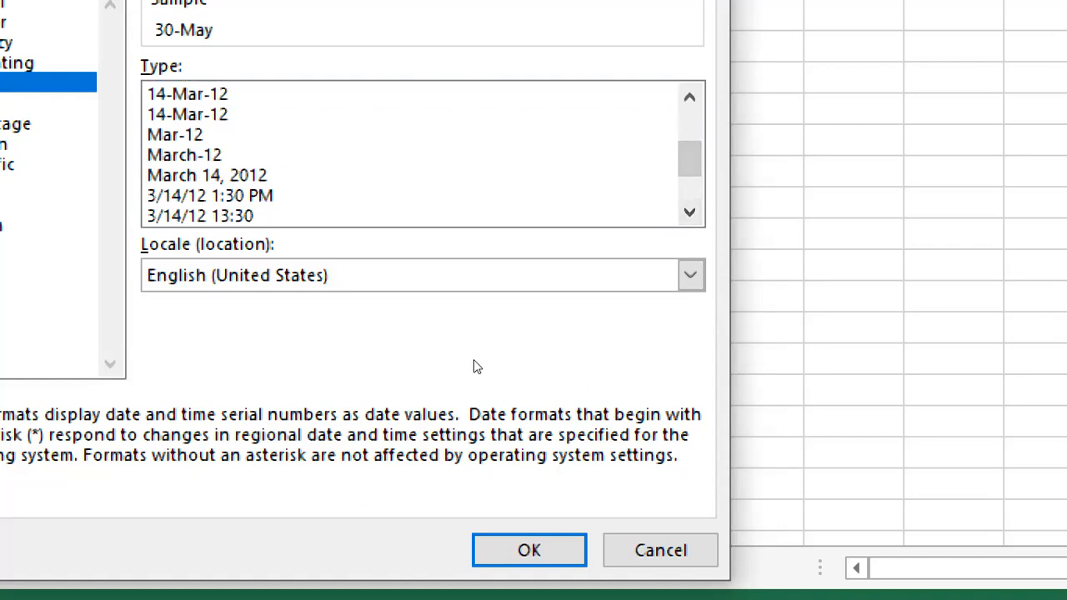
scroll(580, 369, "down", 2)
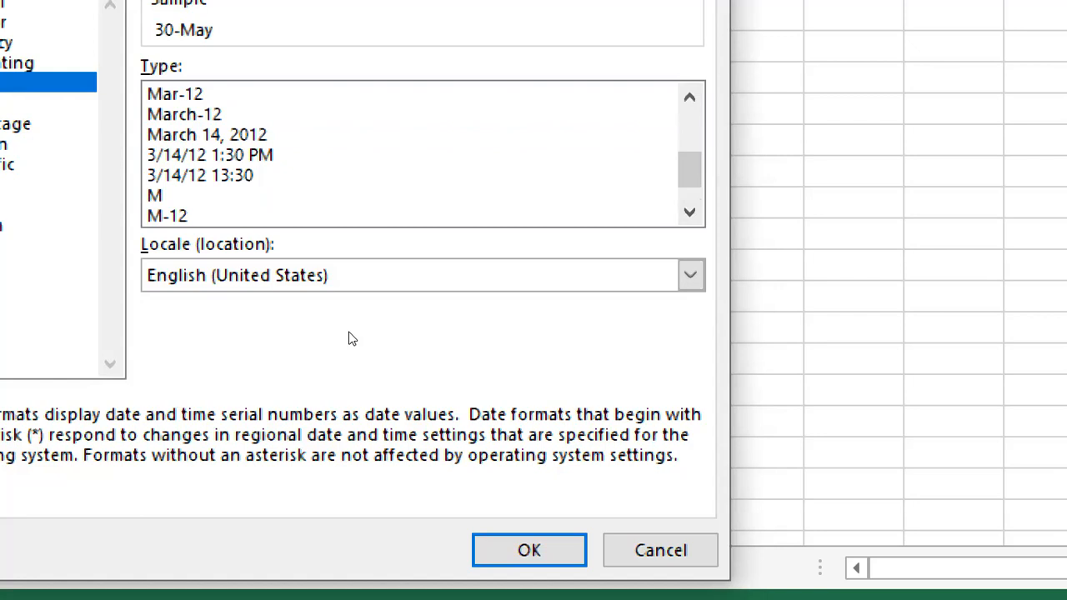
left_click(250, 155)
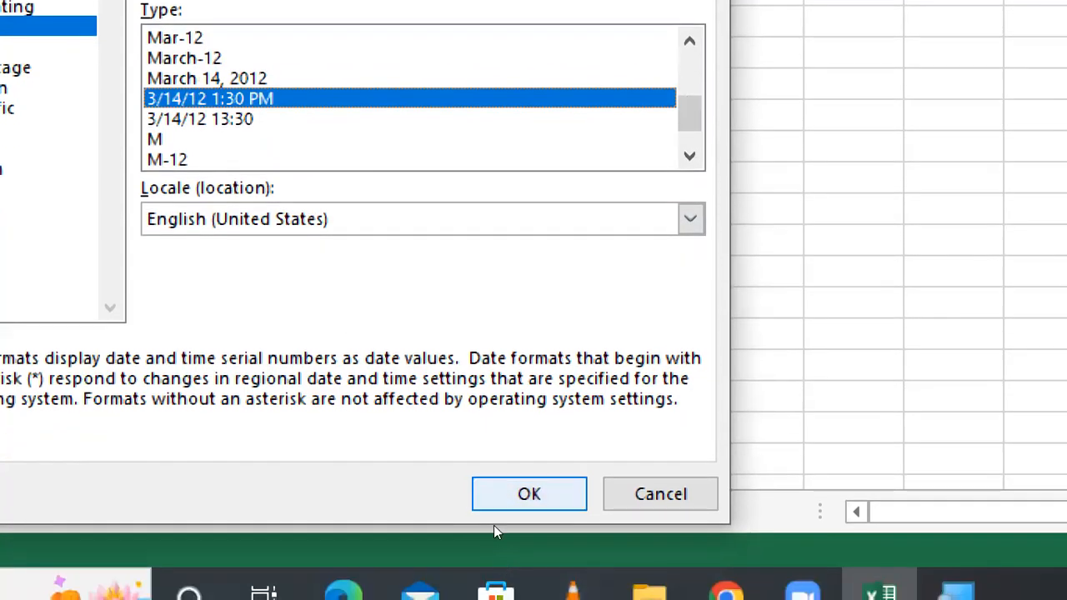
left_click(500, 552)
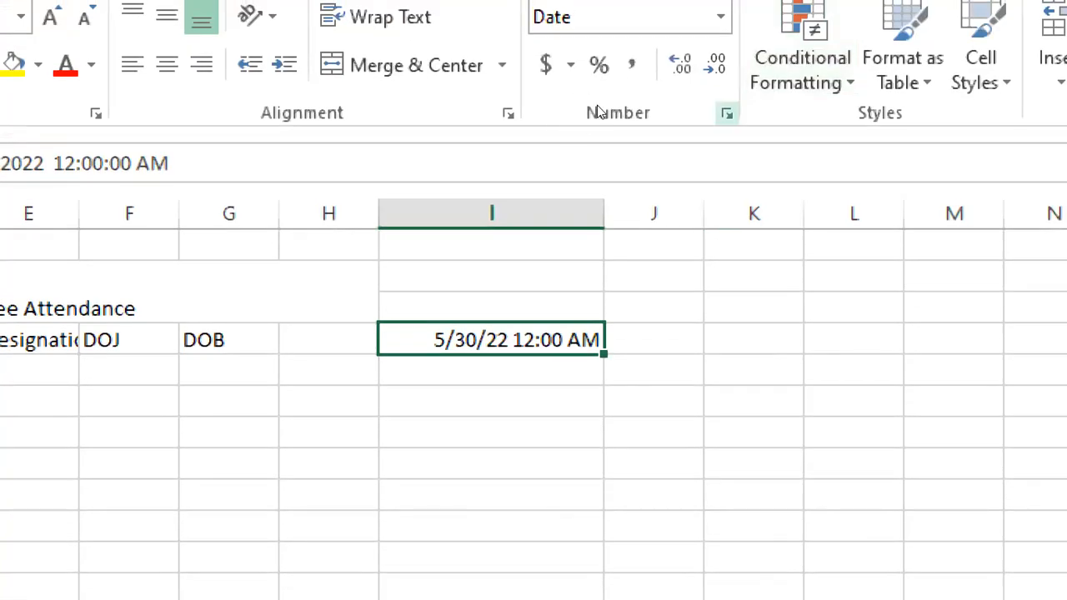
- Set the date type of cell I4 back to *Wednesday, March 14, 2012
left_click(727, 113)
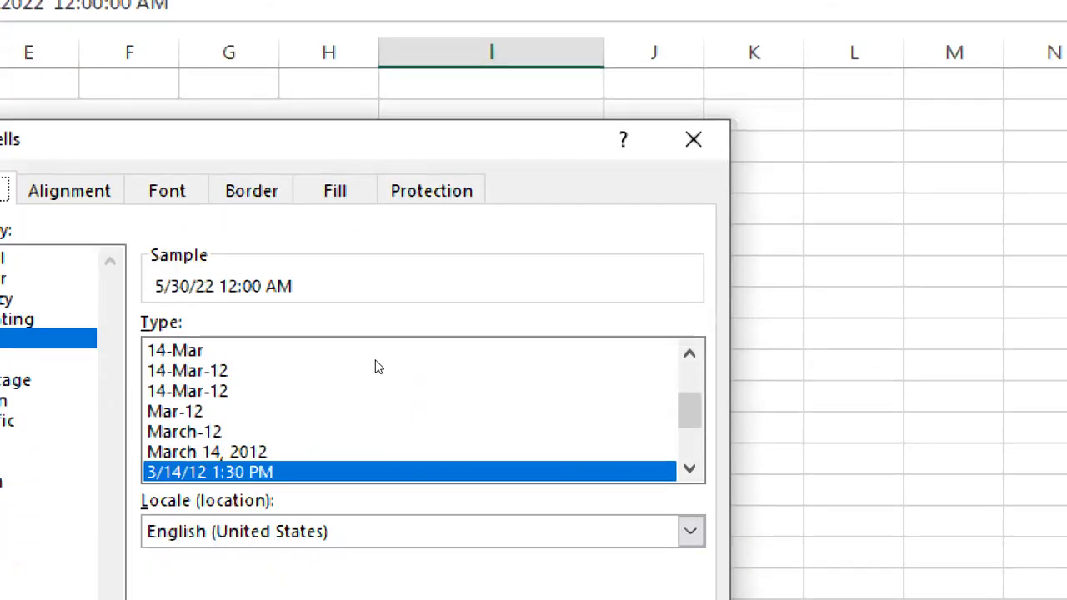
scroll(467, 360, "down", 2)
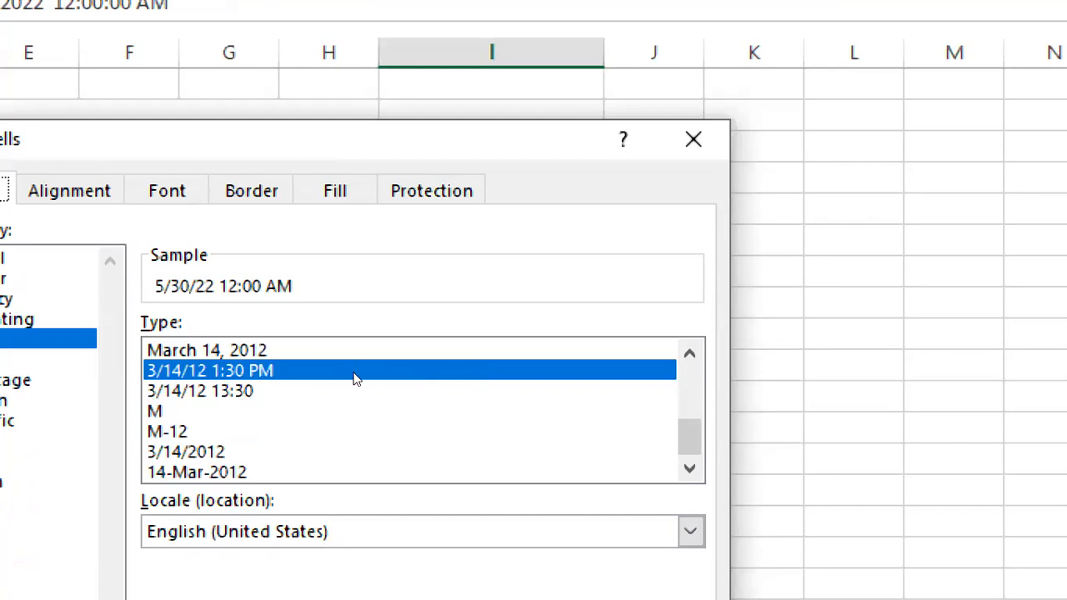
scroll(356, 375, "up", 3)
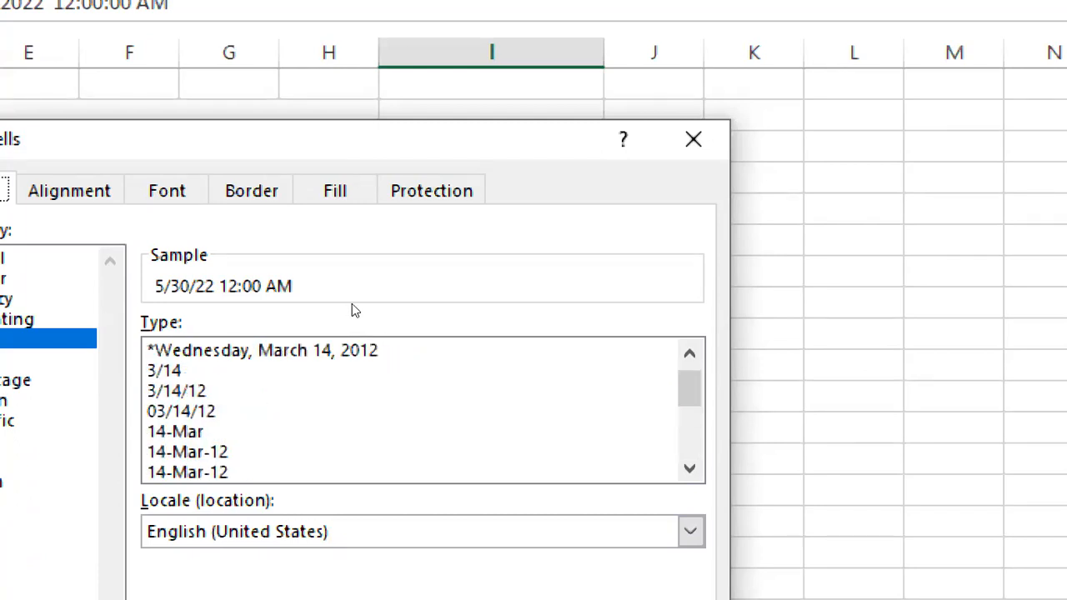
left_click(367, 348)
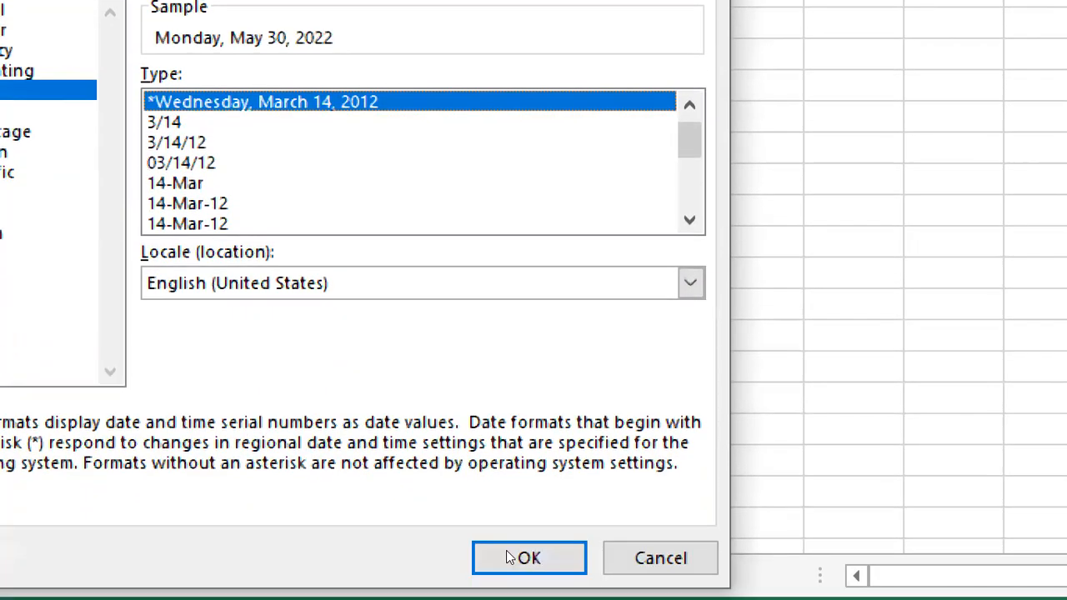
left_click(511, 555)
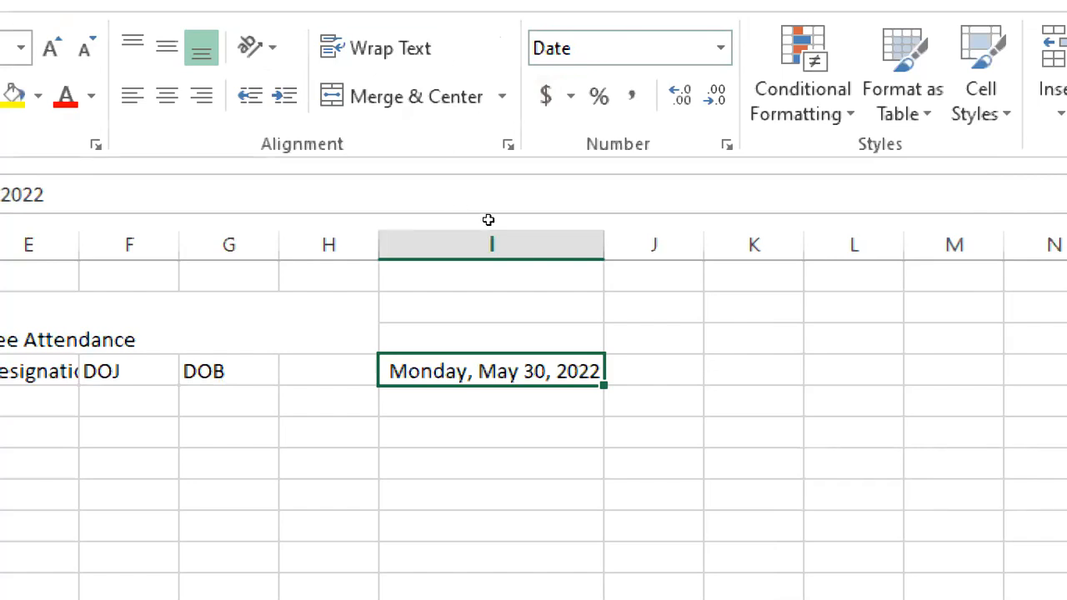
- Make column I slightly narrower than the neighbouring columns and turn on text wrapping for the date in cell I4
left_click_drag(604, 244, 536, 260)
left_click_drag(466, 167, 466, 166)
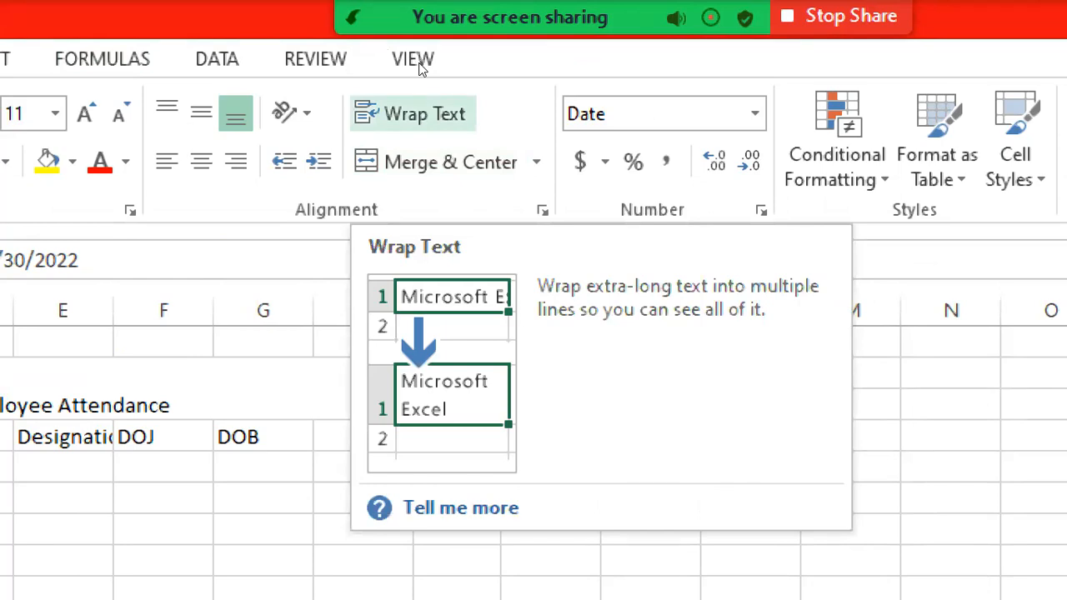
left_click(419, 113)
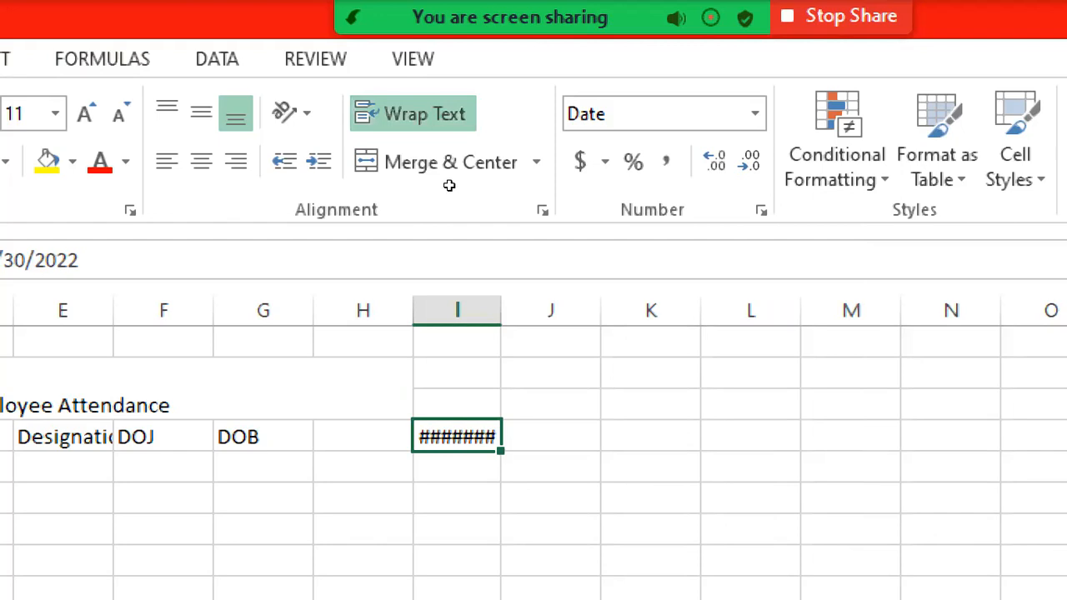
- Turn on text wrapping for the "Designation" heading in cell E4
key("Left")
key("Left")
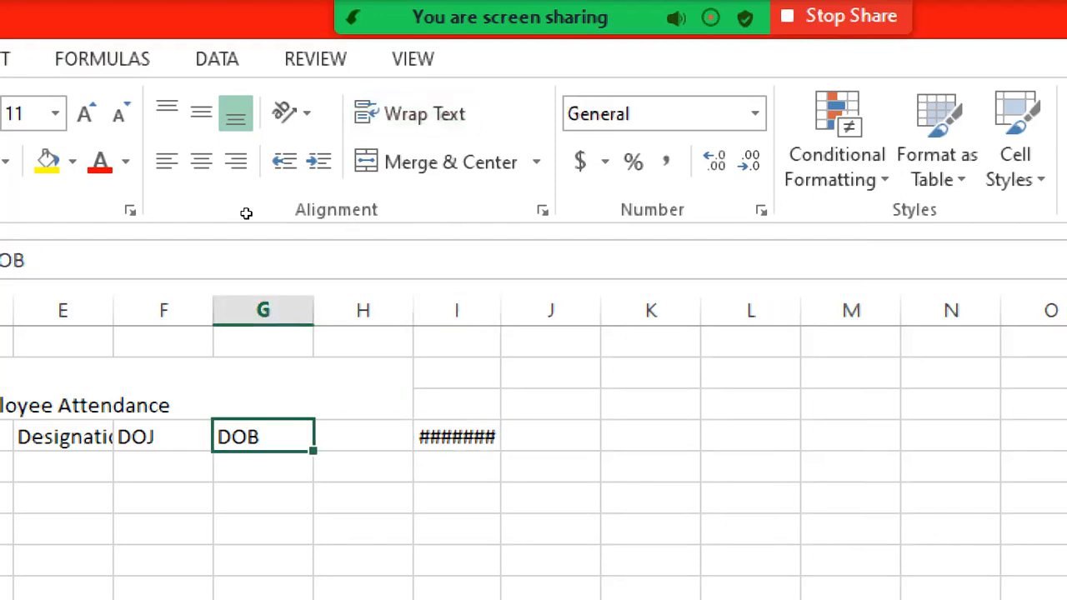
key("Left")
key("Left")
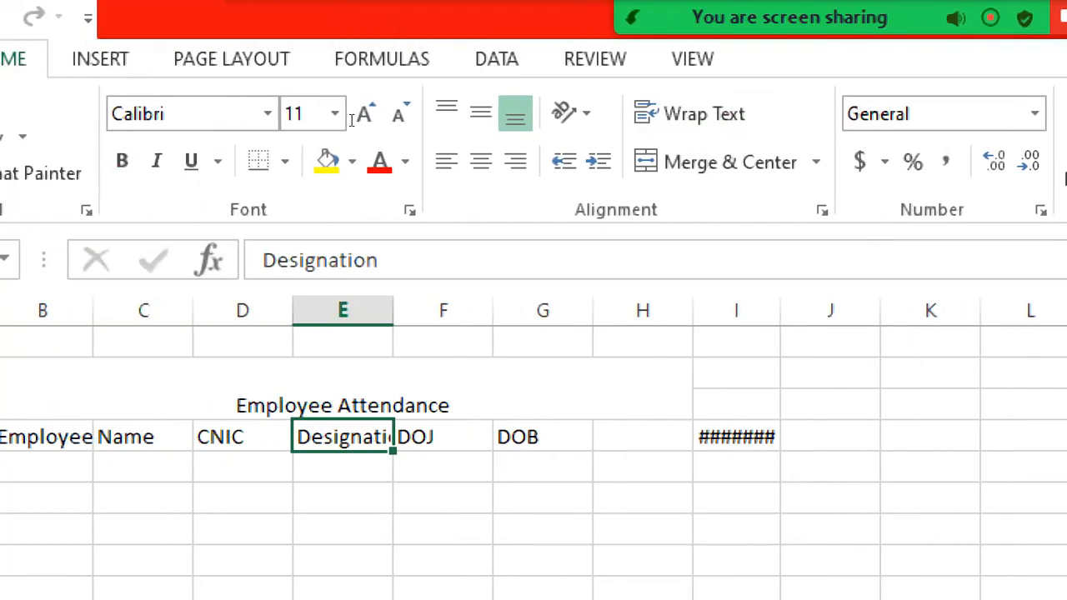
left_click(695, 114)
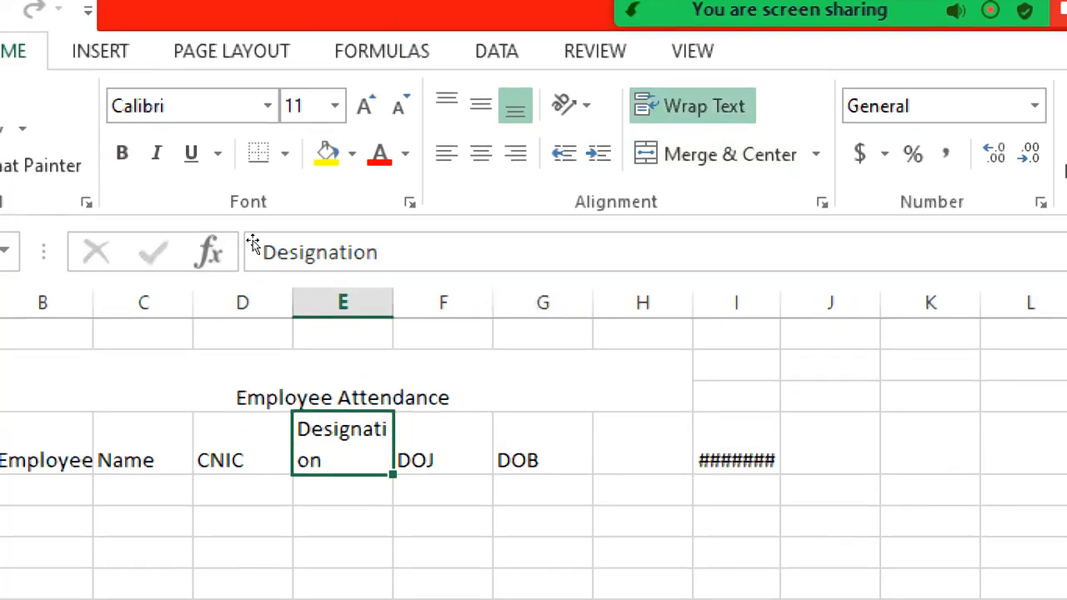
- Change the date format of cell I4 to the type 3/14
key("Right")
key("Right")
key("Right")
key("Right")
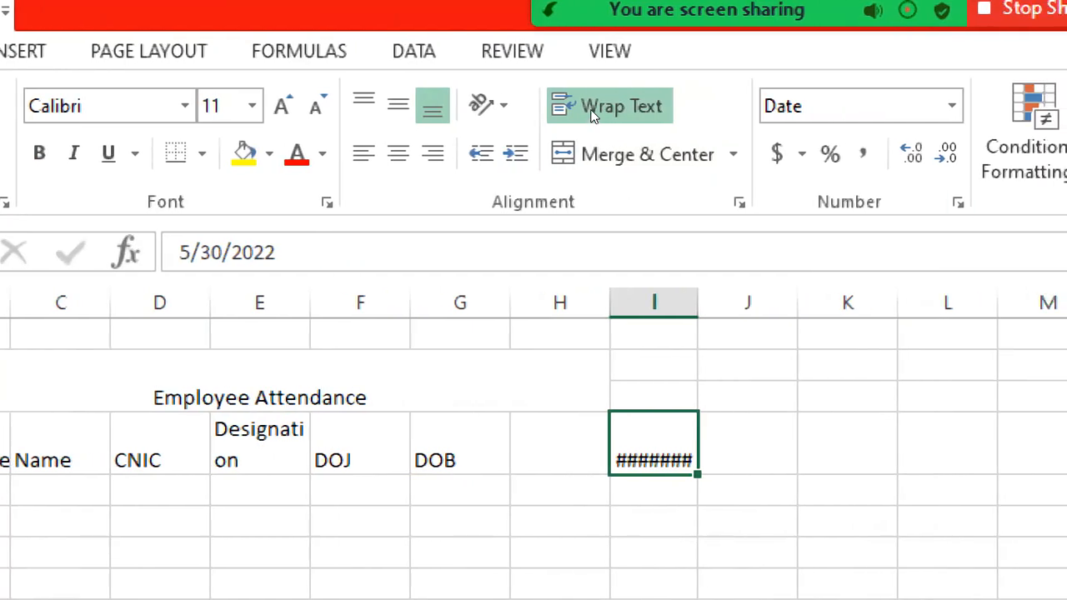
key("ctrl+1")
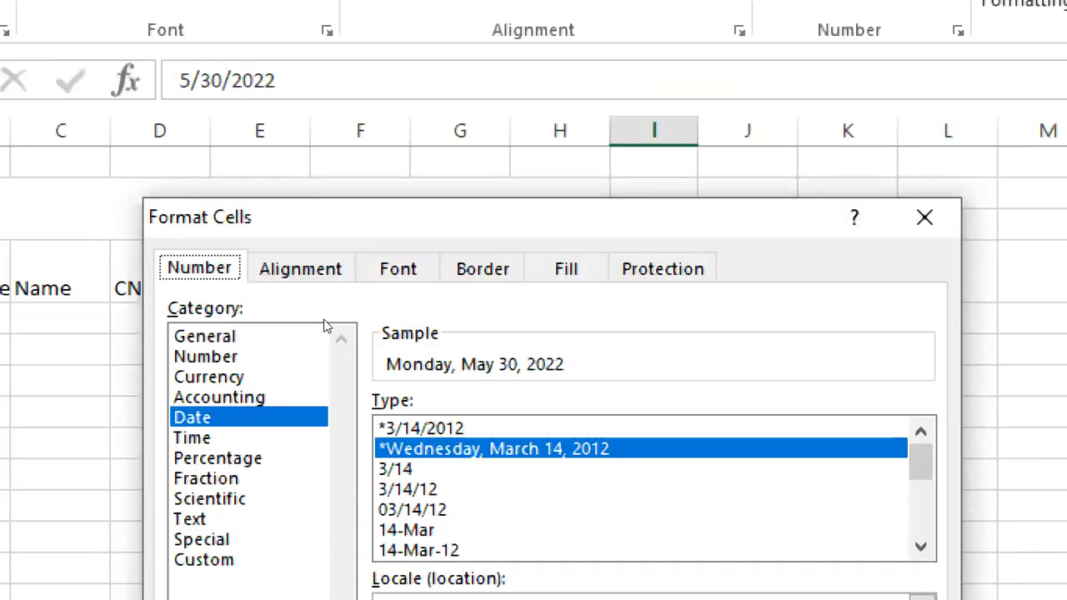
left_click(429, 530)
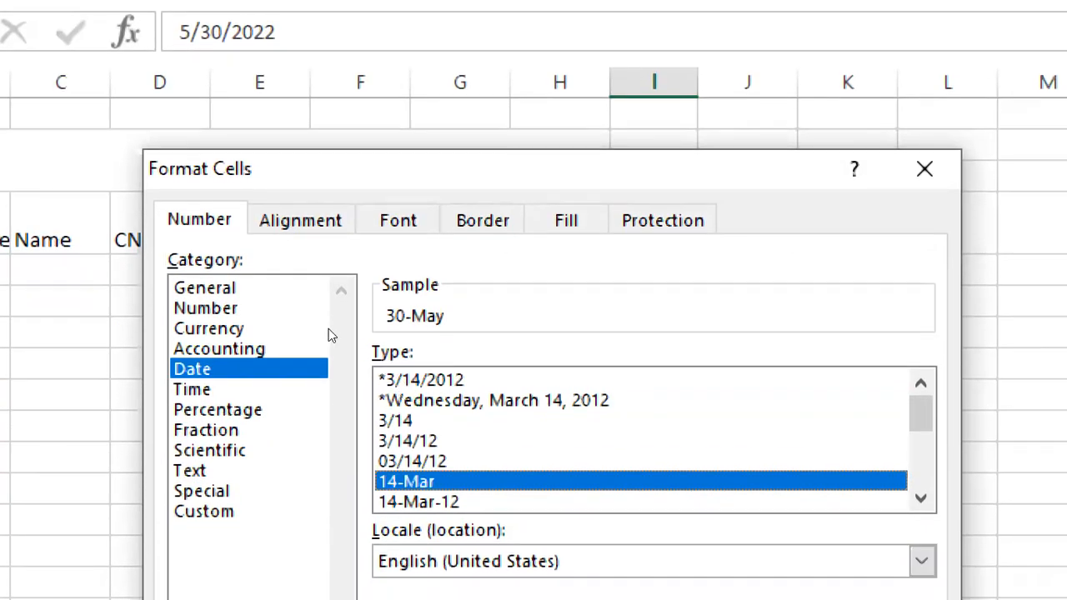
left_click(437, 470)
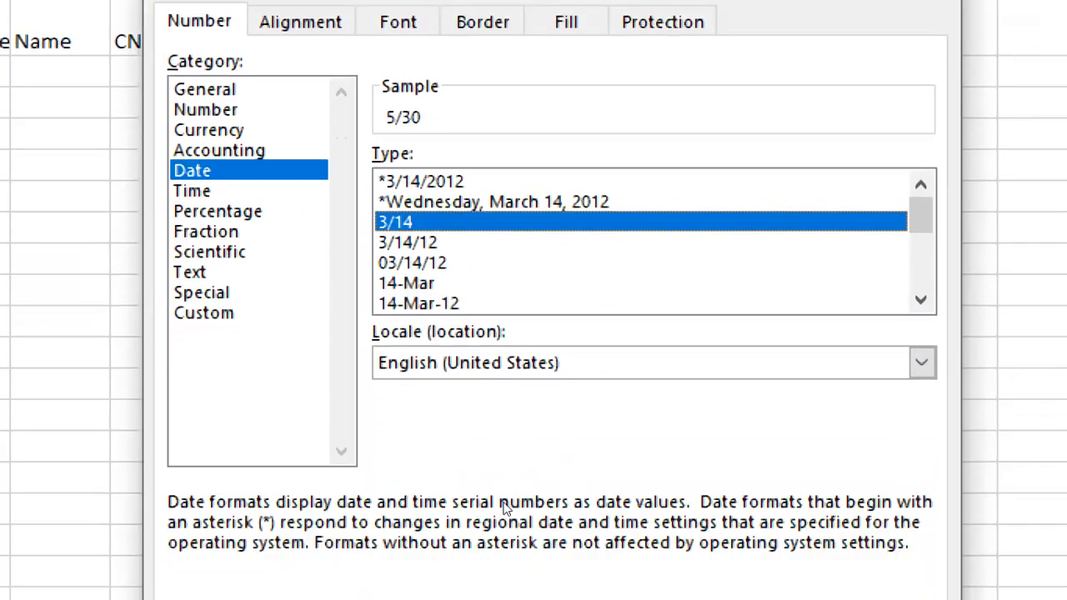
key("Return")
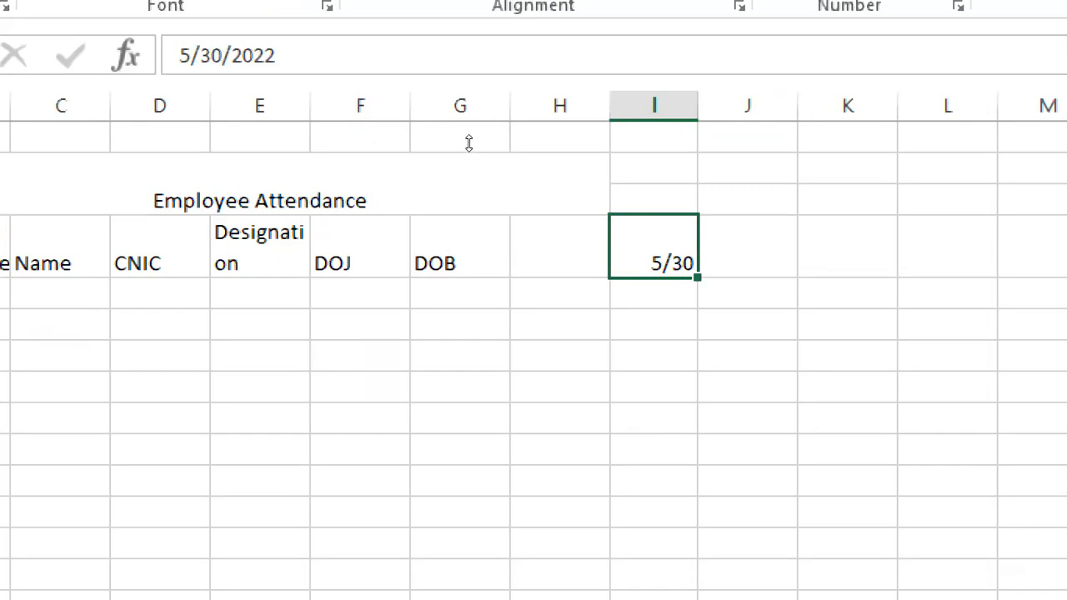
- Narrow columns I and J to the same width, and widen column I slightly around its date
mouse_move(458, 154)
left_mouse_down()
mouse_move(430, 153)
mouse_move(441, 154)
left_mouse_up()
left_click_drag(436, 155, 443, 155)
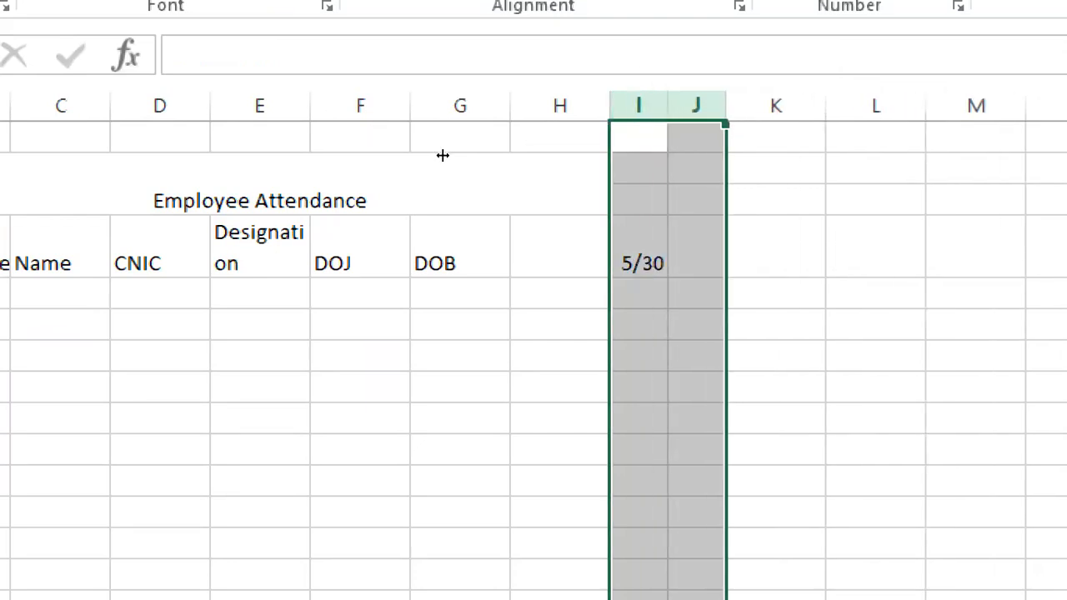
left_click_drag(435, 235, 437, 233)
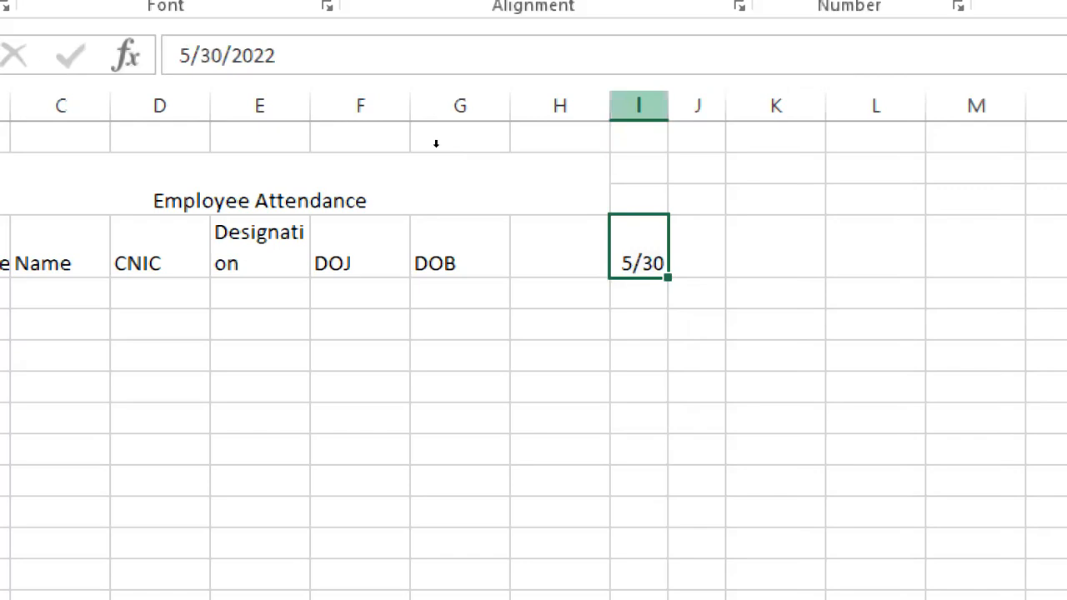
left_click(441, 155)
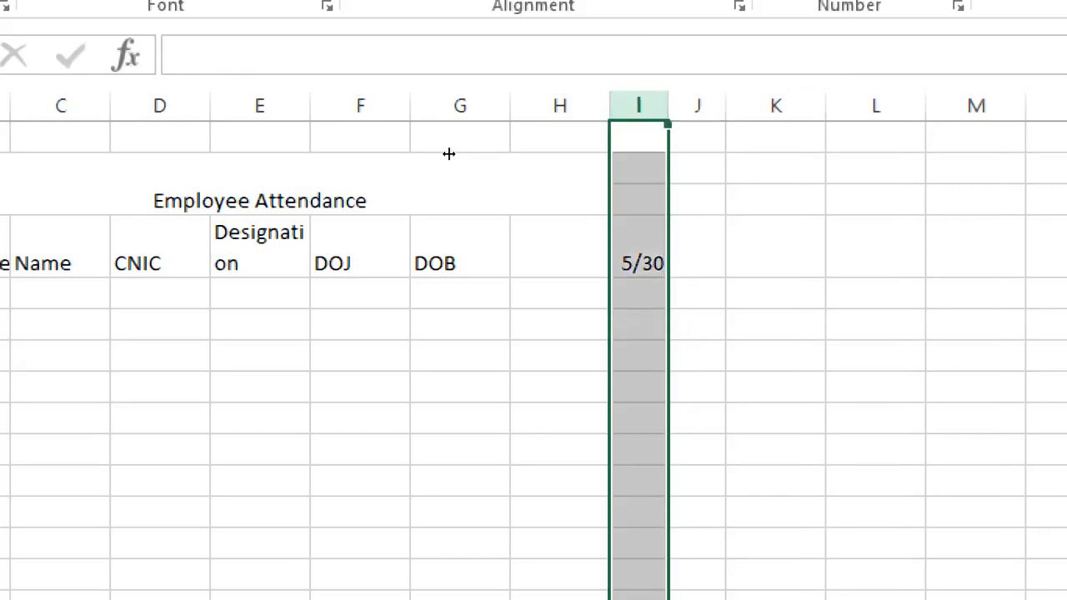
mouse_move(448, 154)
left_mouse_down()
mouse_move(488, 153)
mouse_move(453, 155)
left_mouse_up()
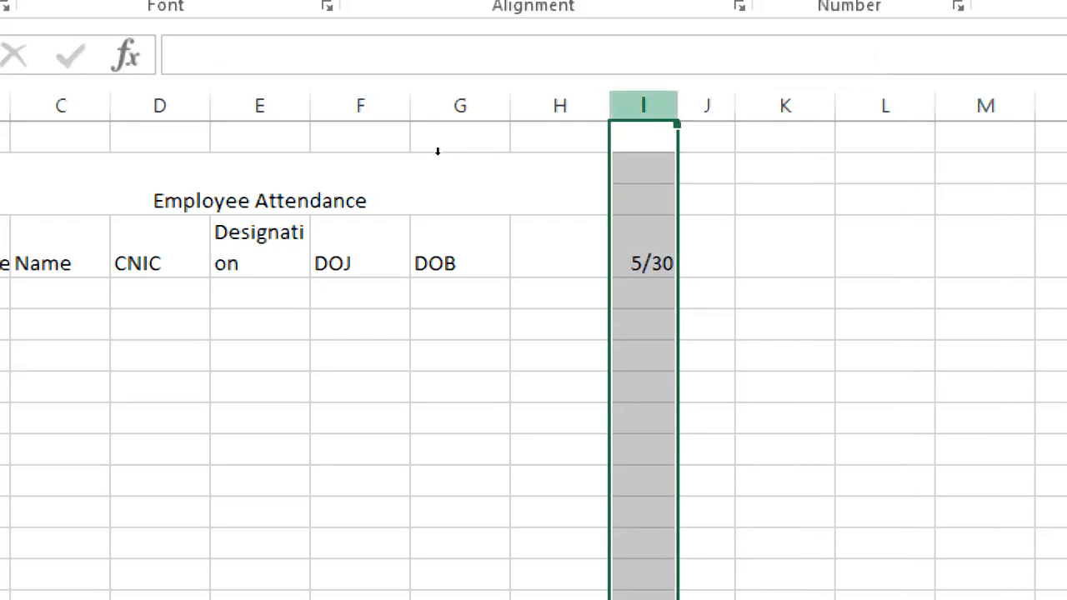
left_click(446, 233)
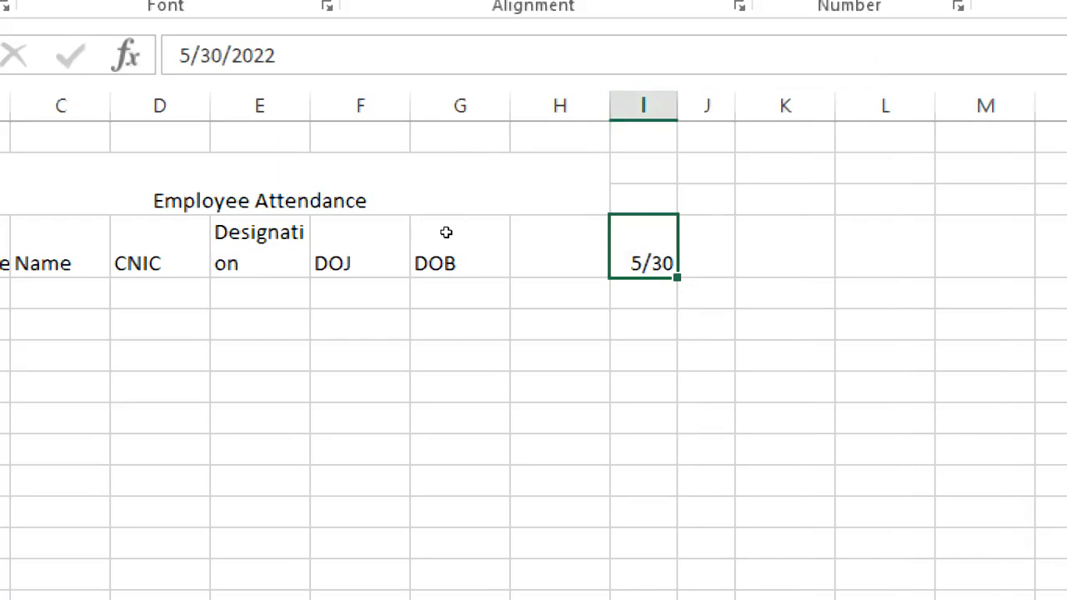
type("2")
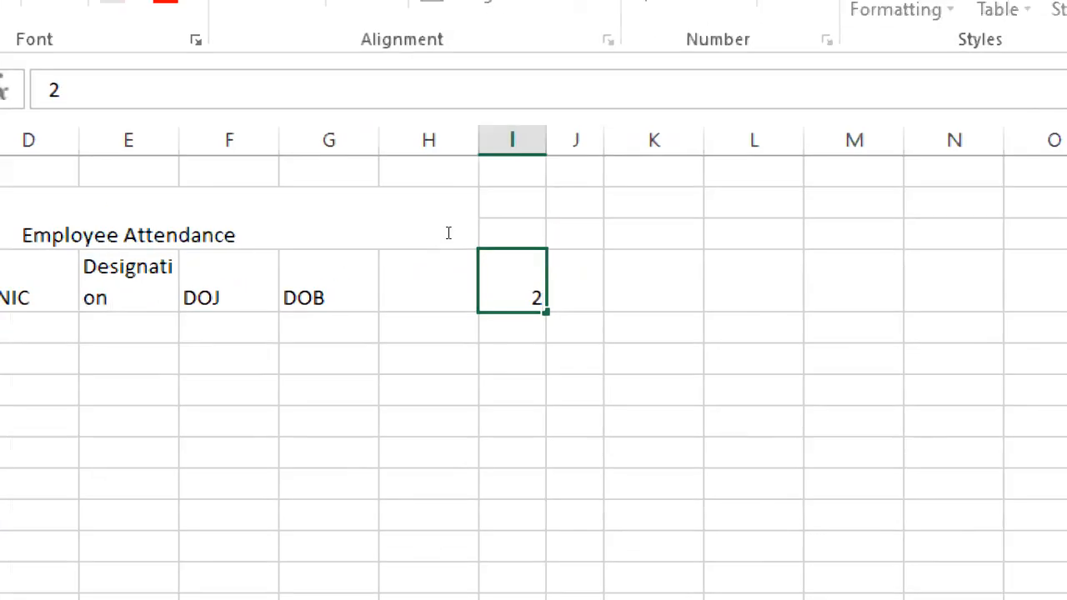
key("Left")
key("Right")
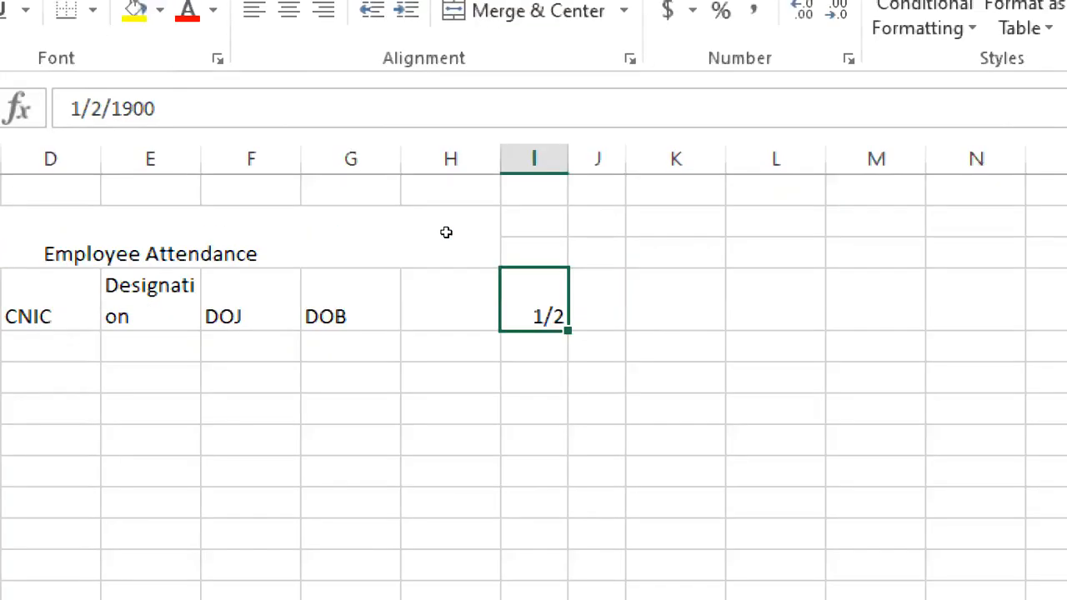
- Enter the dates 5/1 in cell I4 and 5/2 in cell J4, and widen both columns to fit them
type("5/1")
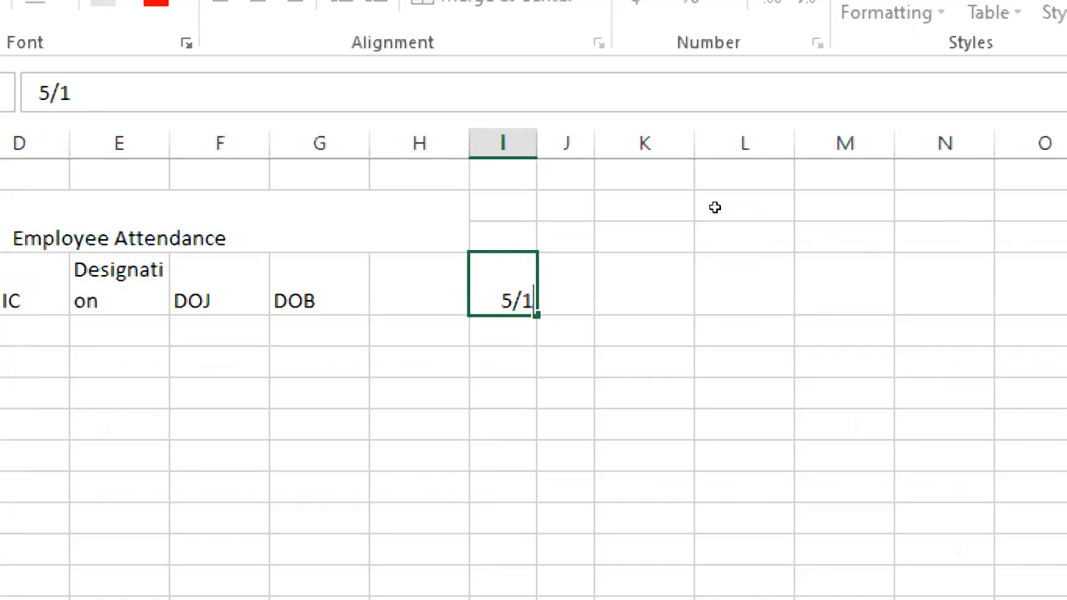
key("Right")
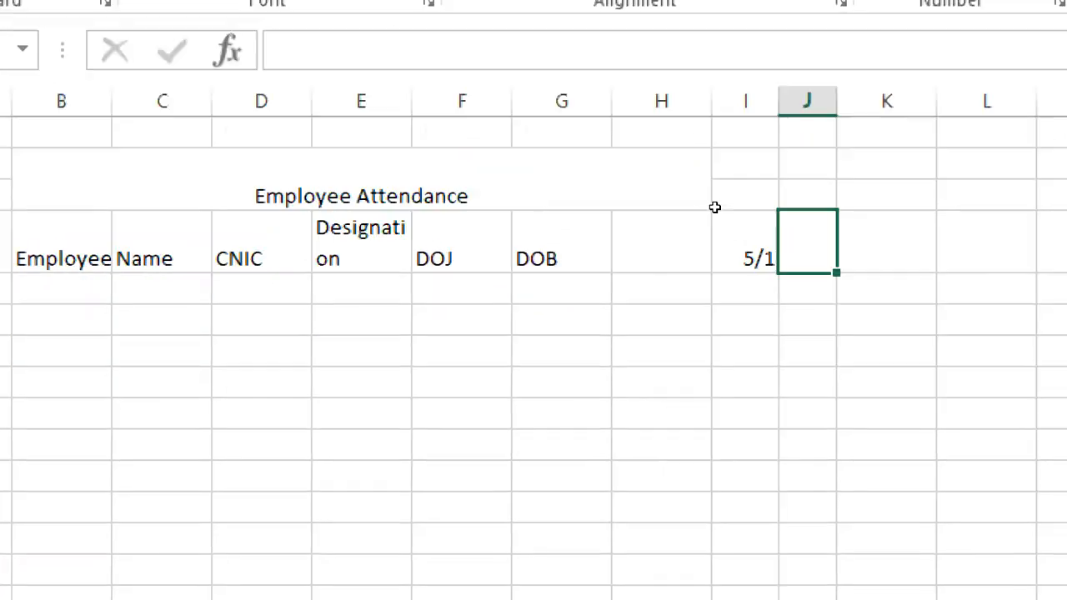
type("5/2")
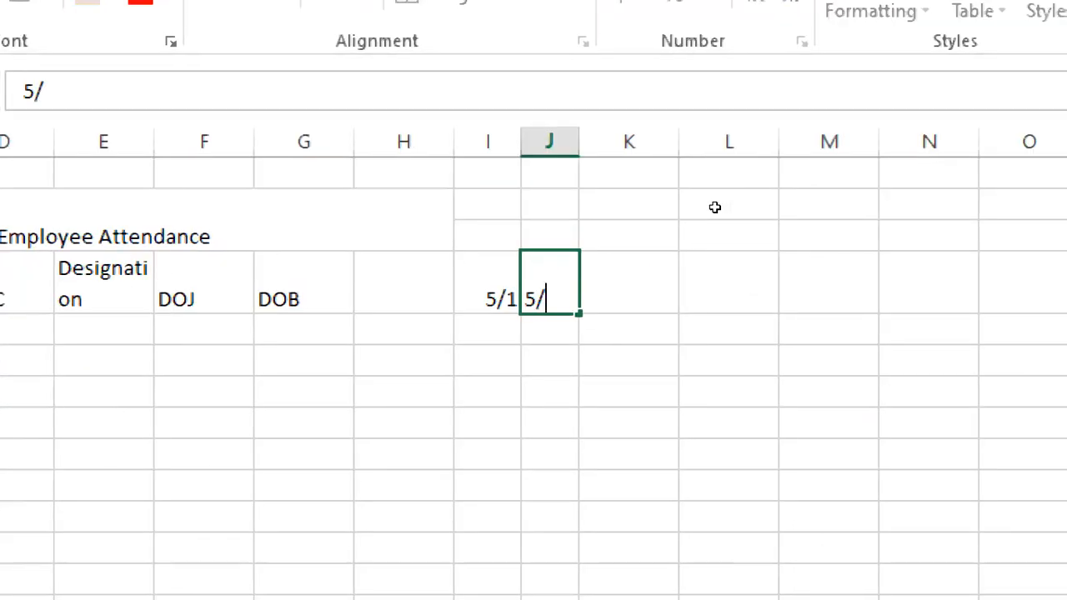
key("Right")
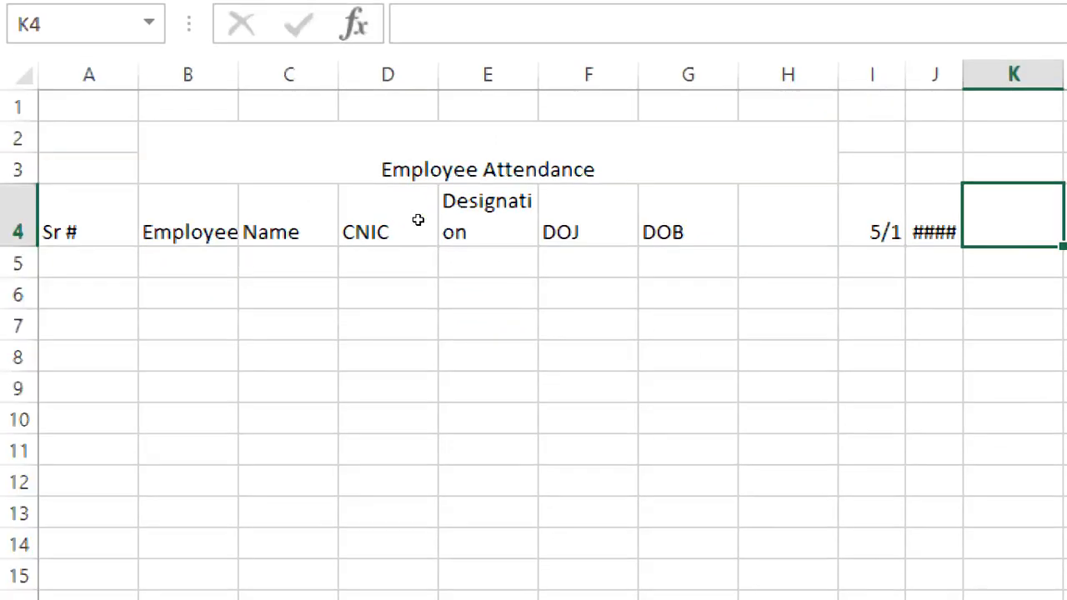
double_click(963, 74)
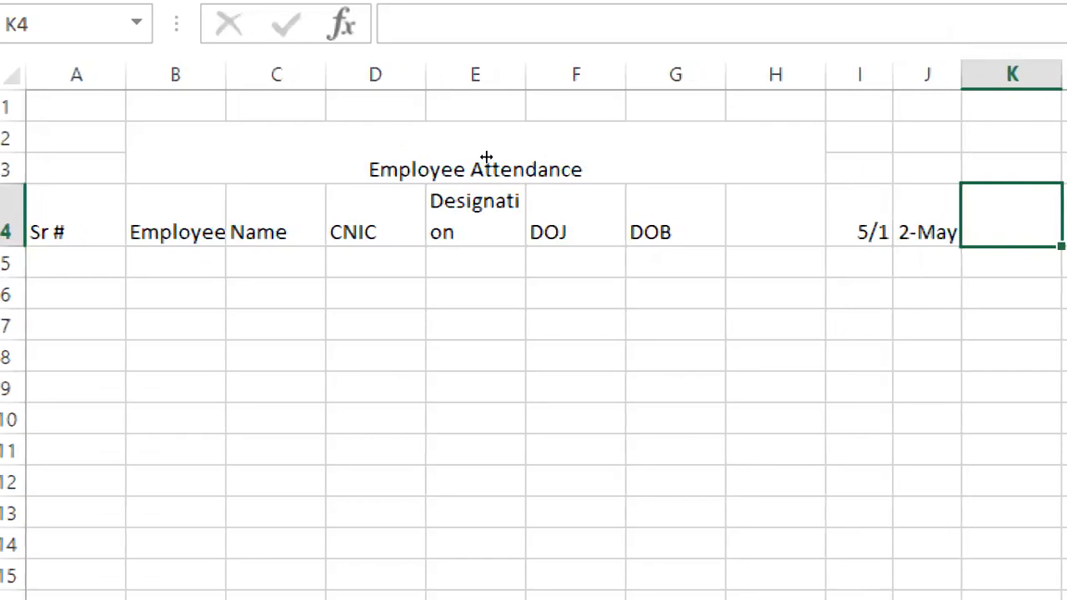
left_click_drag(889, 74, 907, 74)
- Extend the date series from cells I4:J4 along row 4 to May 31 in column AM
key("Left")
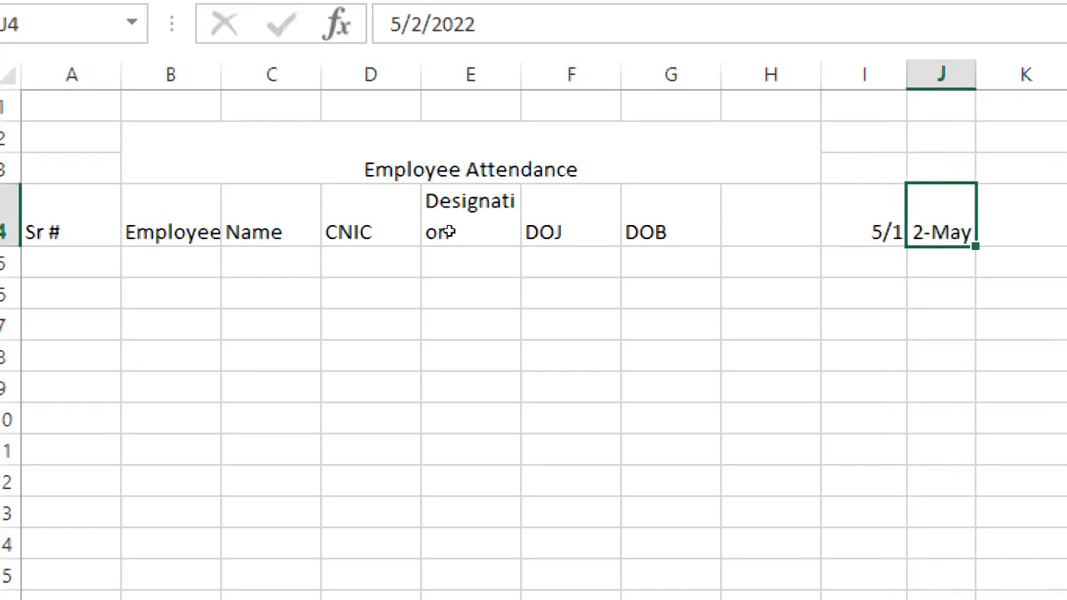
key("Left")
key("shift+Right")
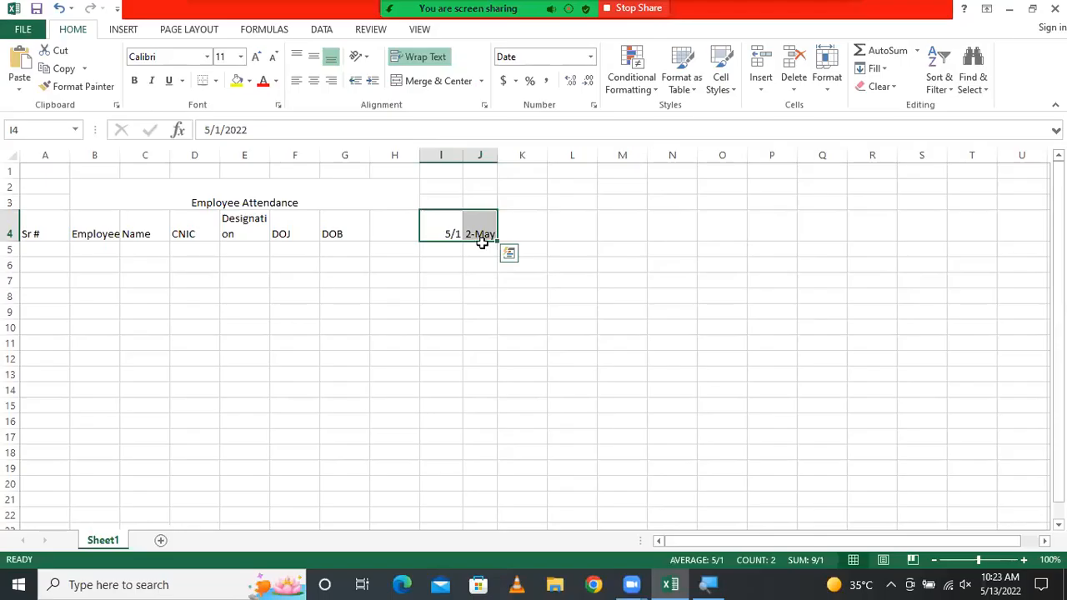
left_click_drag(497, 239, 872, 251)
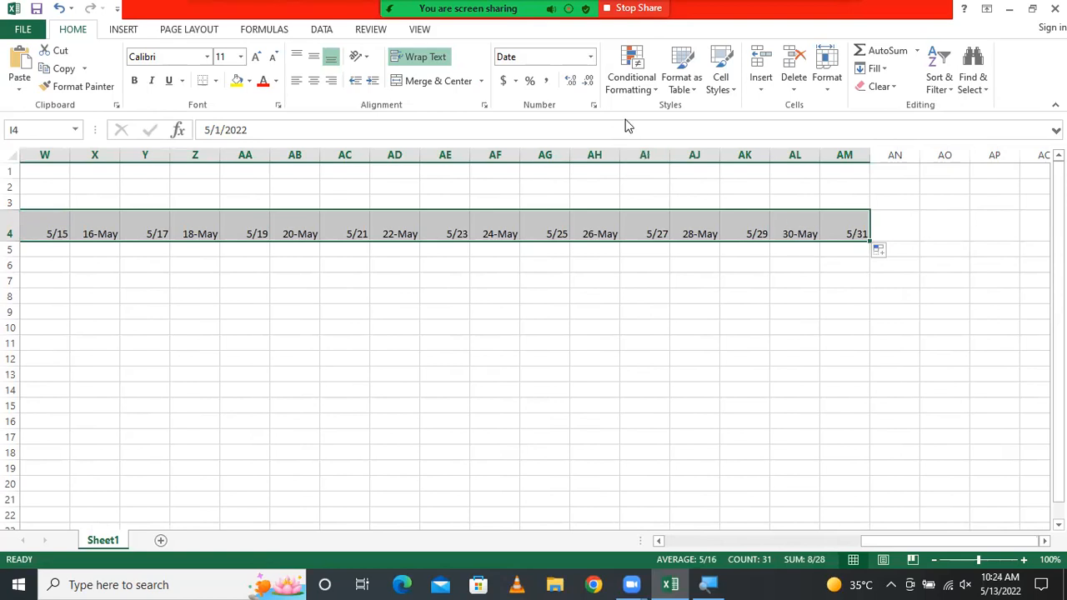
- Format all the dates in I4:AM4 with the date type 14-Mar
left_click(596, 106)
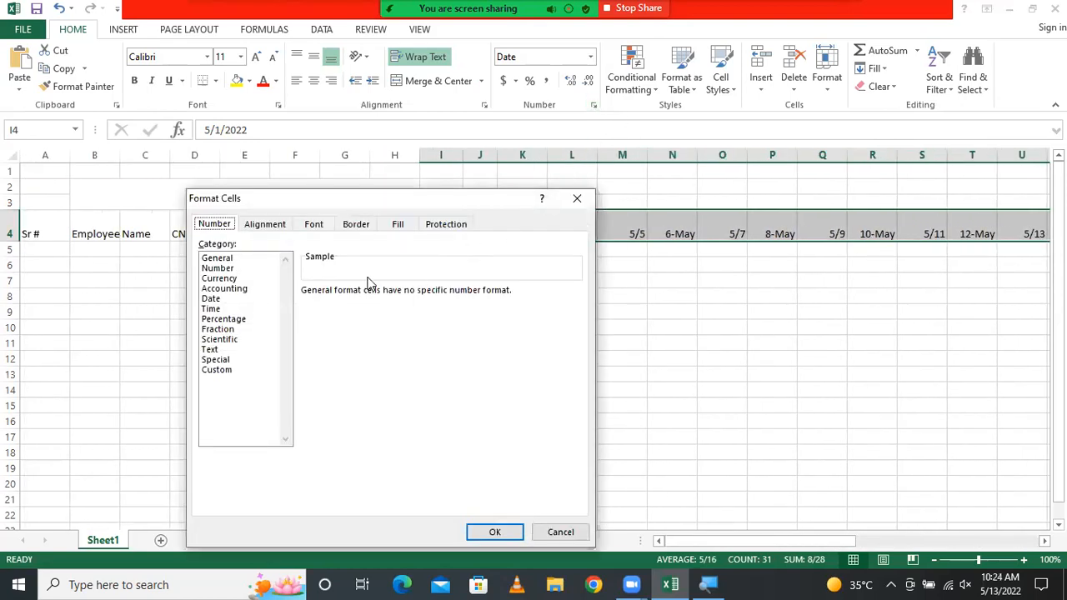
left_click(220, 302)
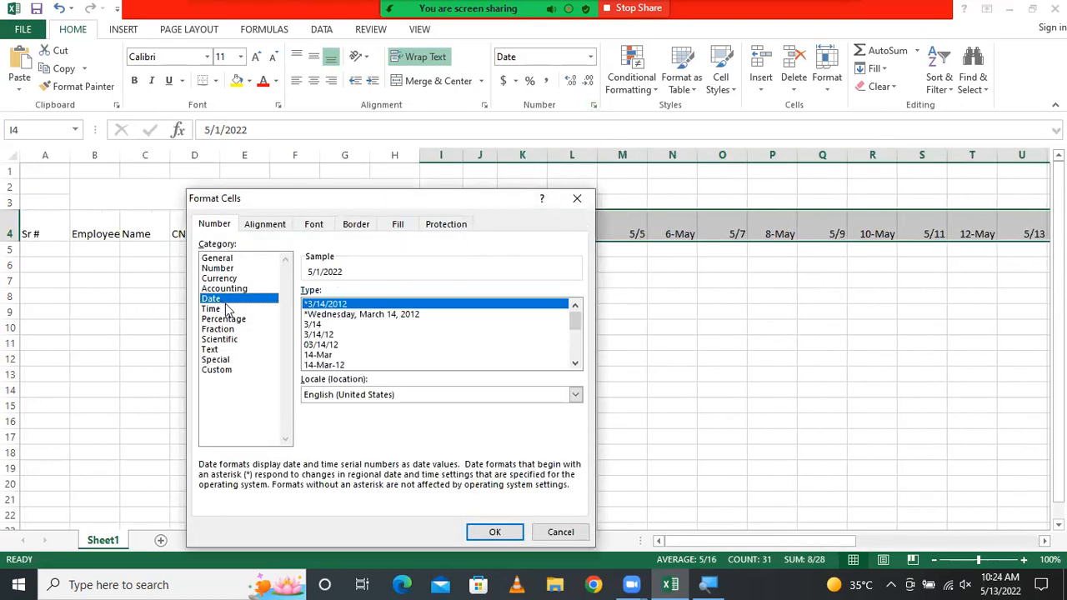
left_click(327, 355)
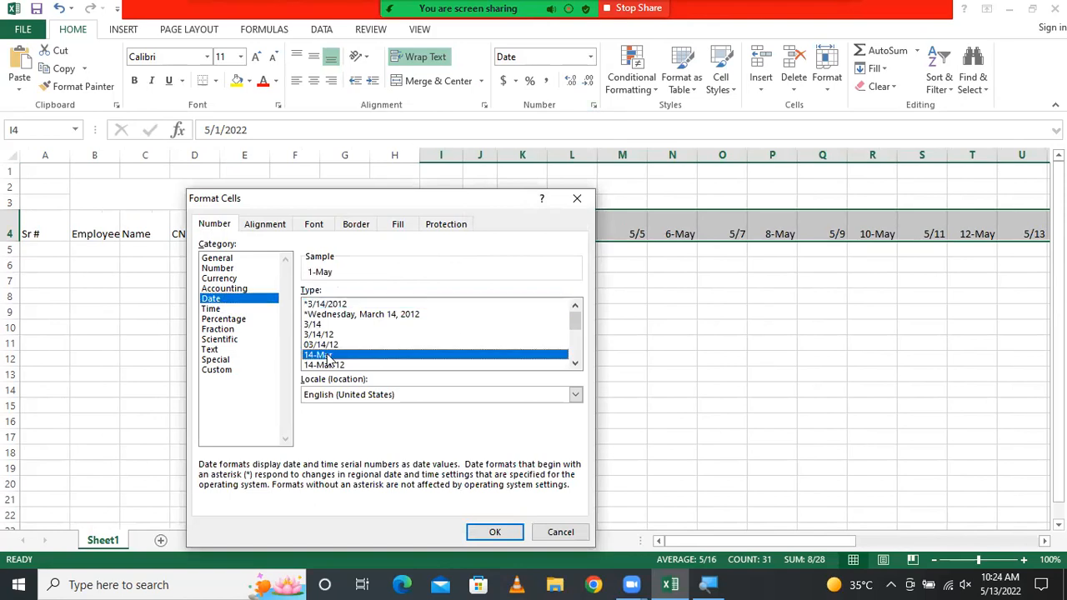
left_click(493, 533)
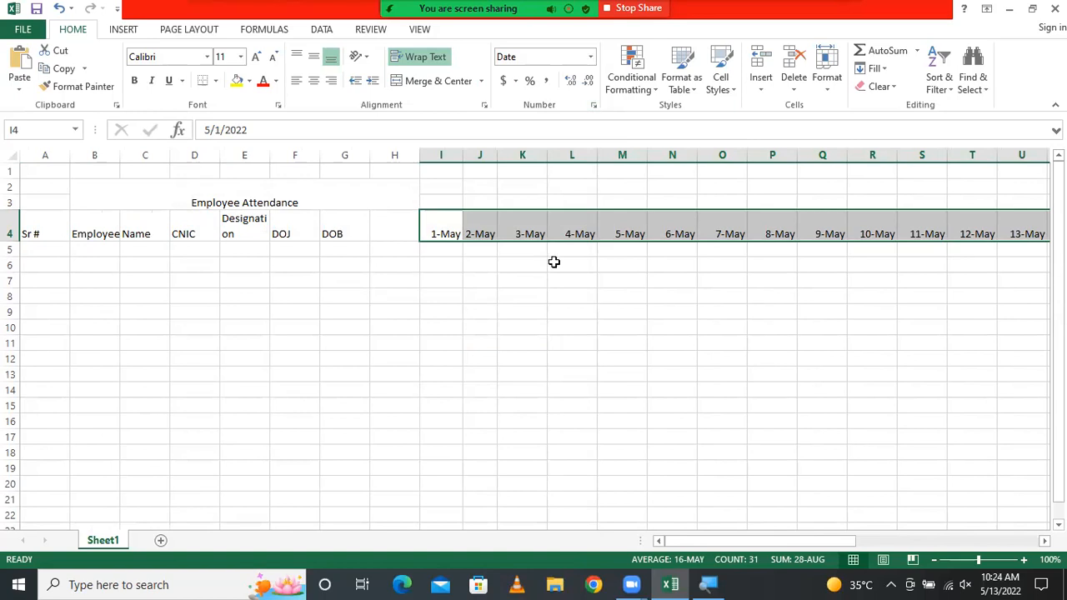
- AutoFit the width of the date columns I to AM
left_click_drag(443, 155, 991, 163)
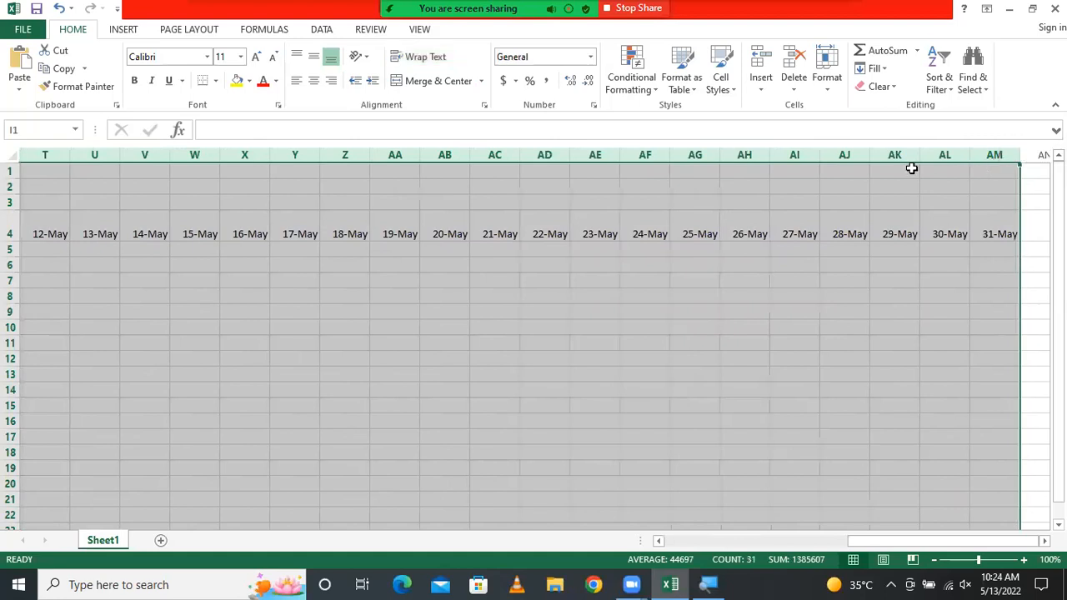
left_click_drag(863, 542, 677, 543)
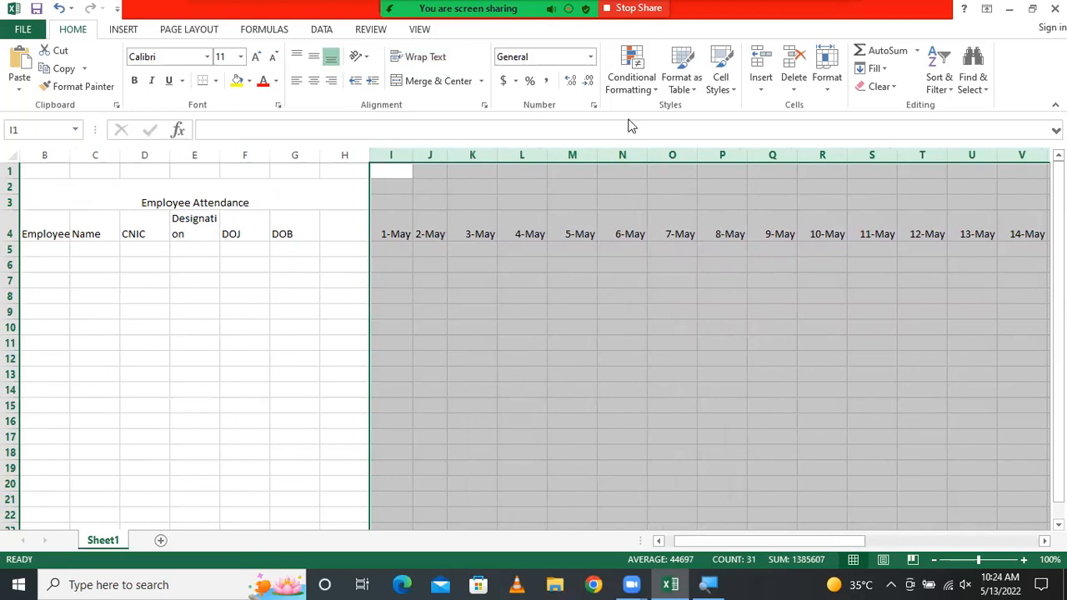
left_click(828, 83)
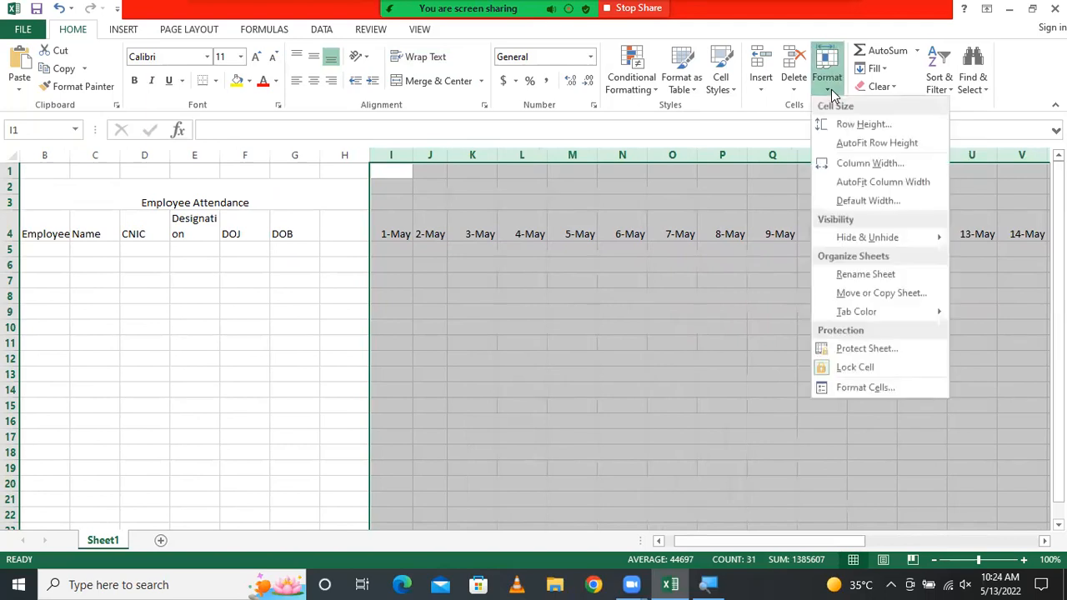
left_click(840, 185)
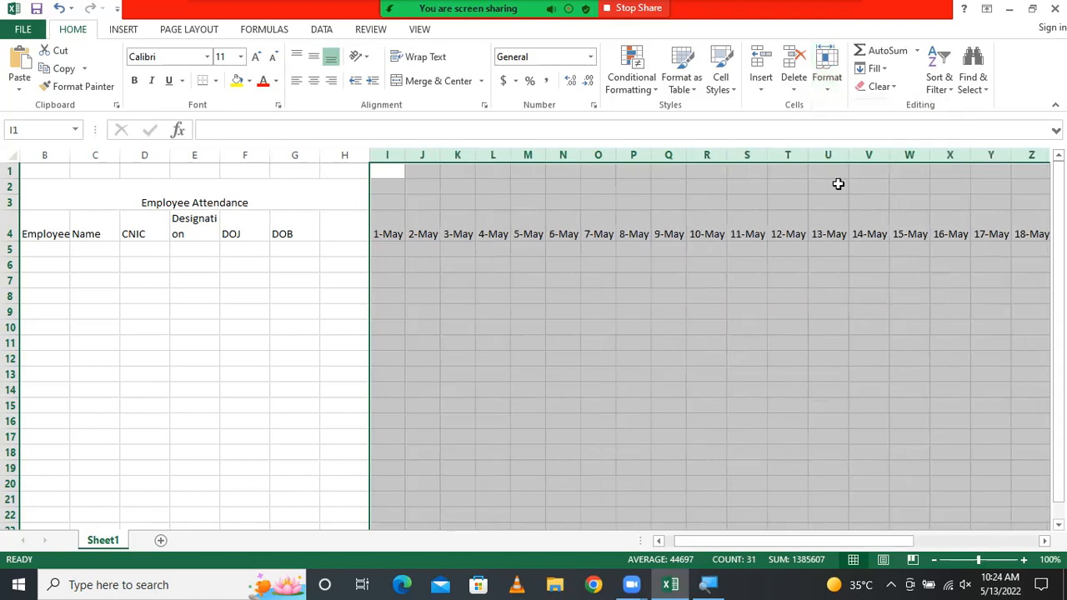
left_click(575, 267)
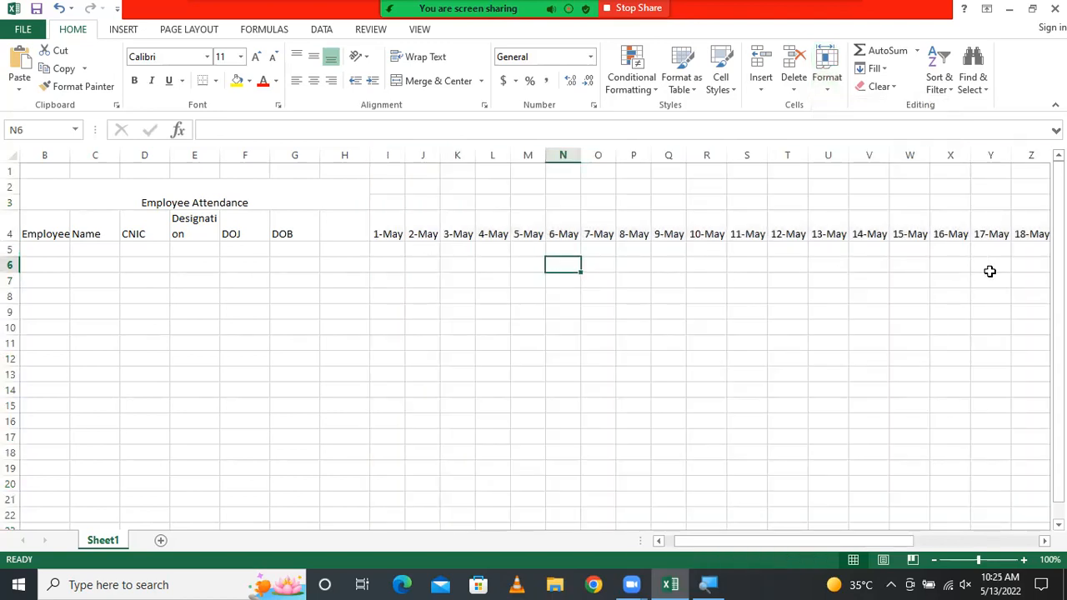
- With date columns I to AM selected, set the sheet's standard column width to 2.5
left_click_drag(390, 155, 598, 155)
left_click_drag(1008, 187, 953, 187)
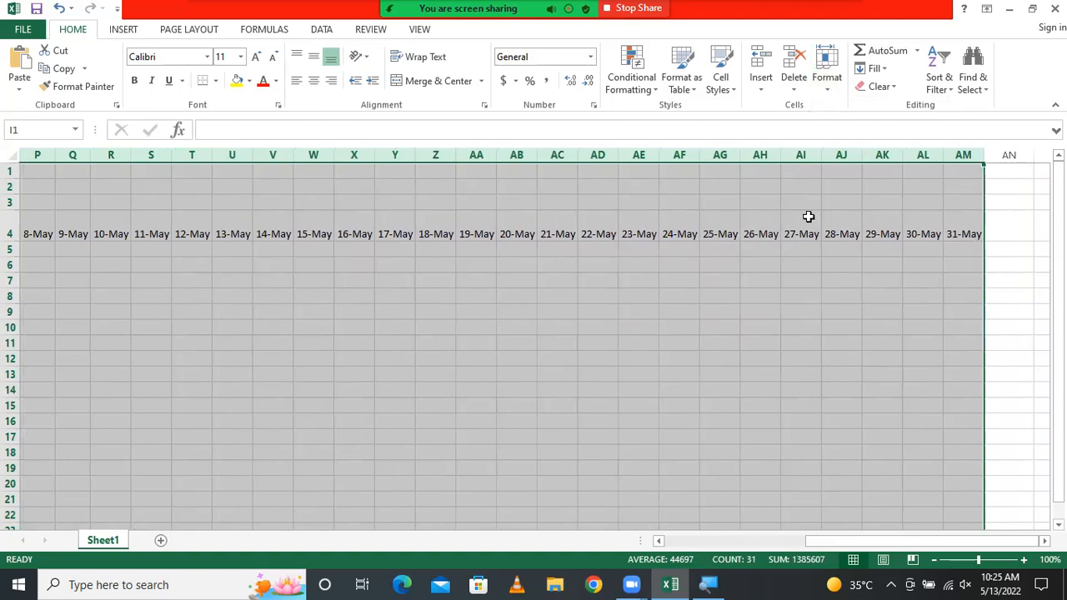
left_click(827, 71)
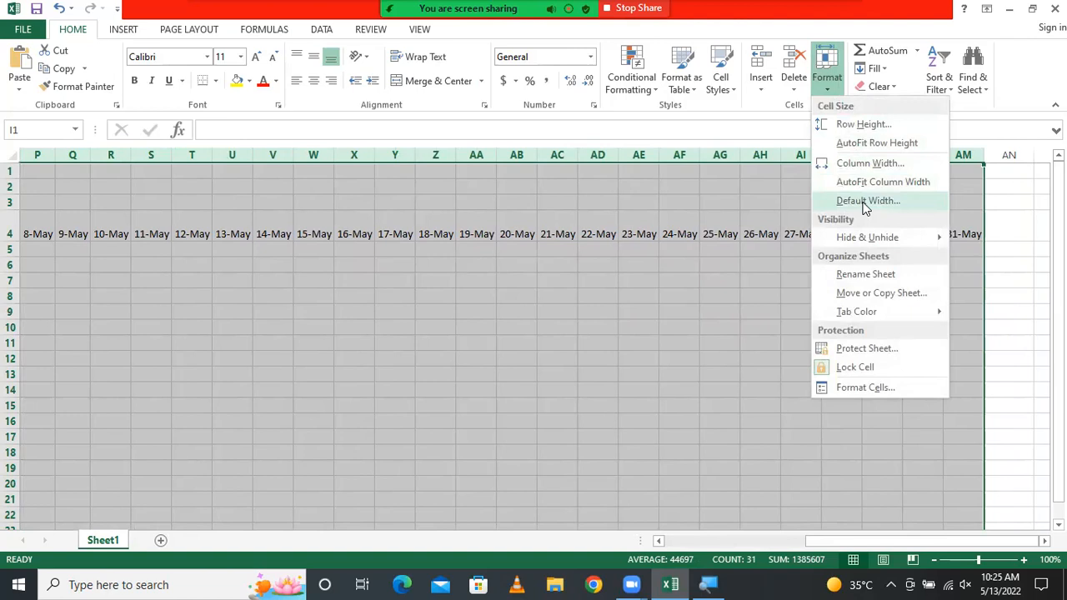
left_click(864, 201)
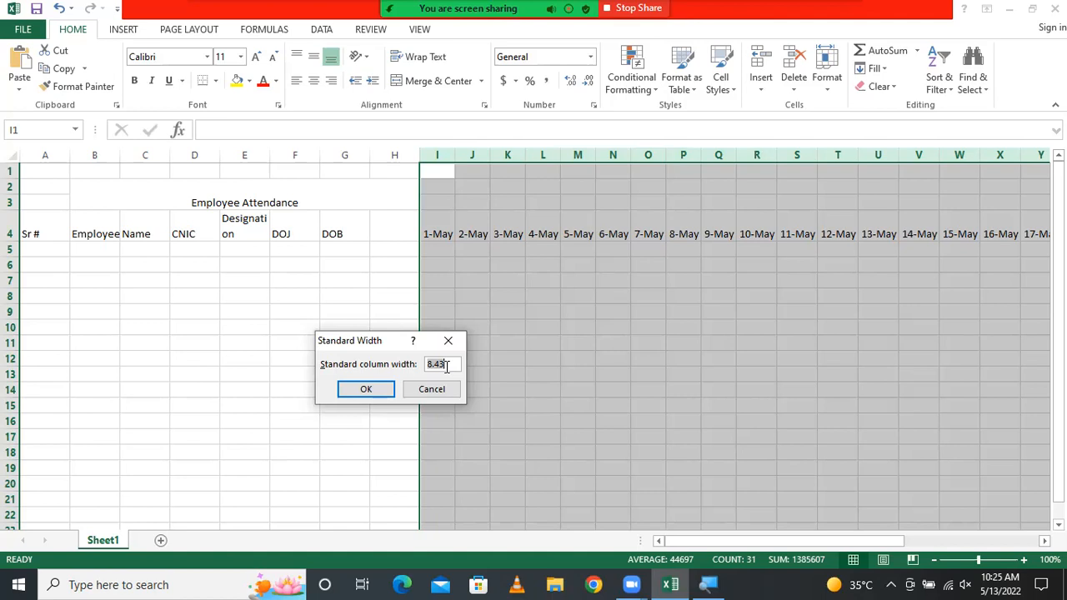
type("2.5")
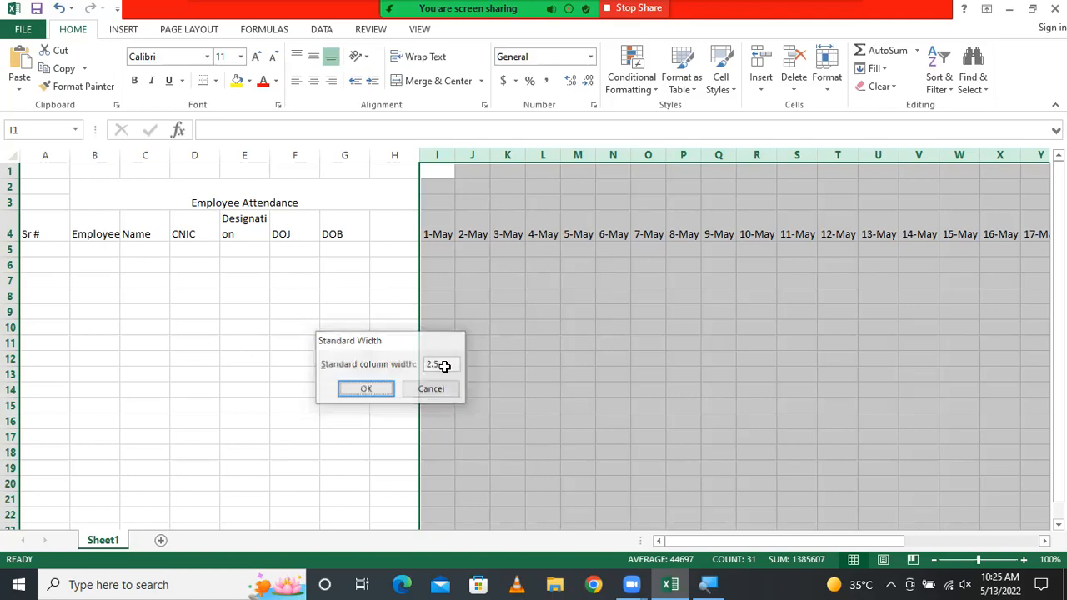
key("Return")
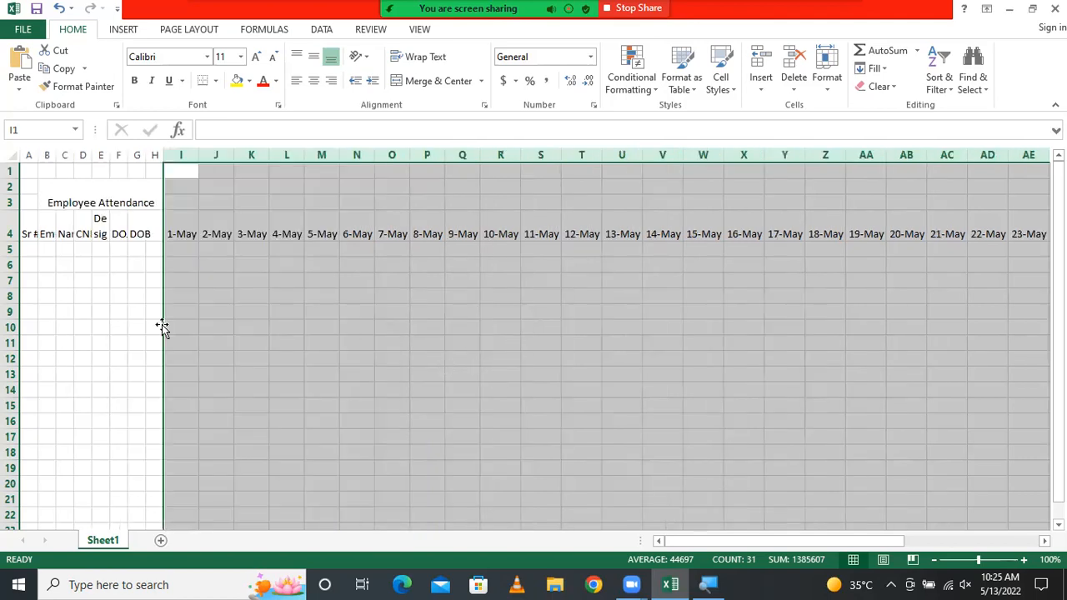
left_click(282, 312)
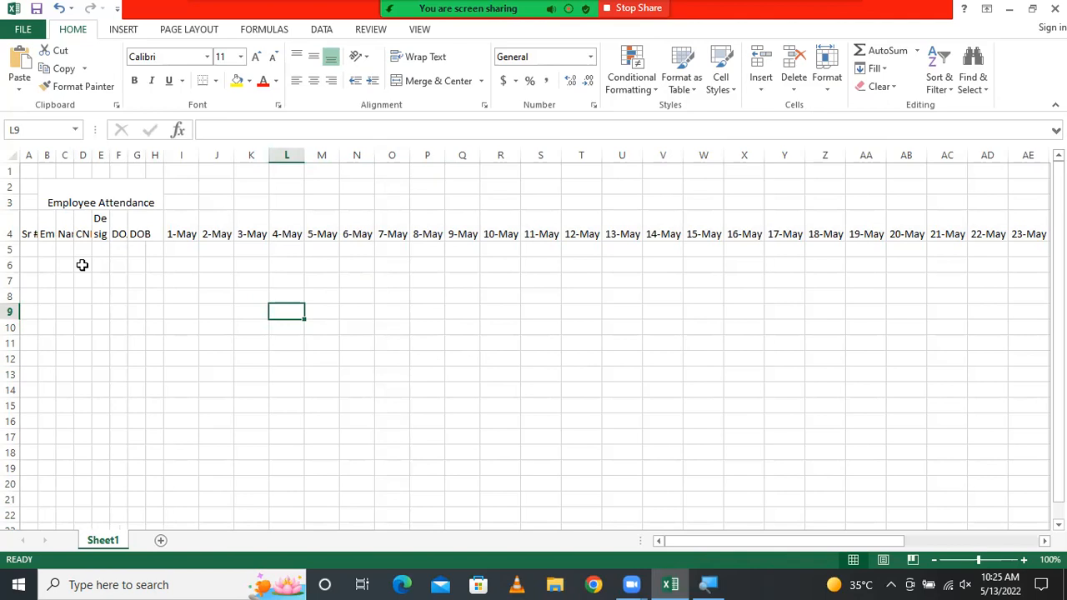
left_click(185, 155)
left_click_drag(185, 155, 998, 147)
key("Delete")
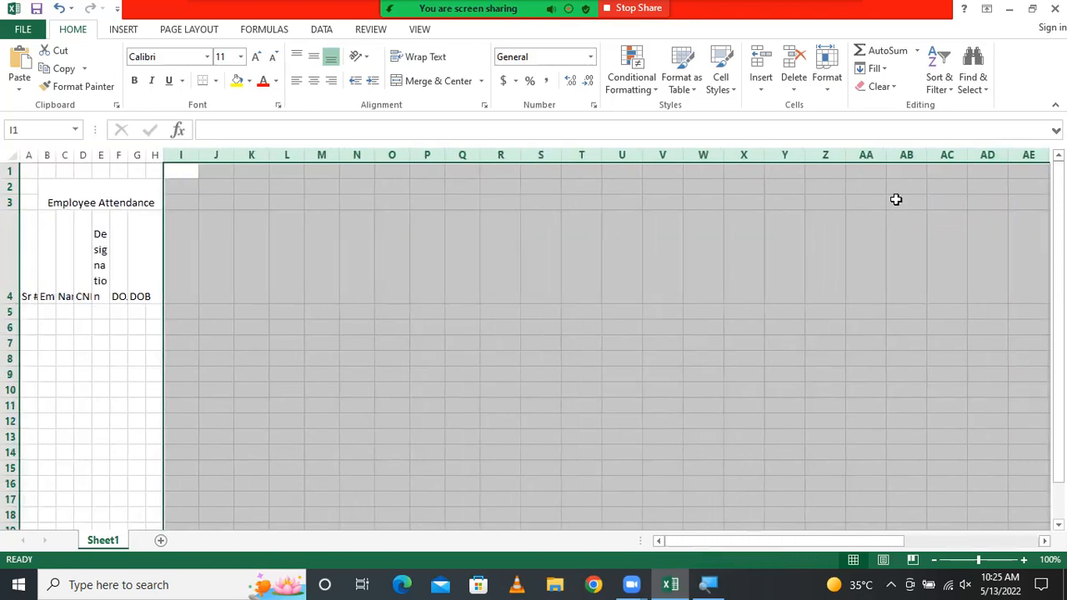
left_click(175, 241)
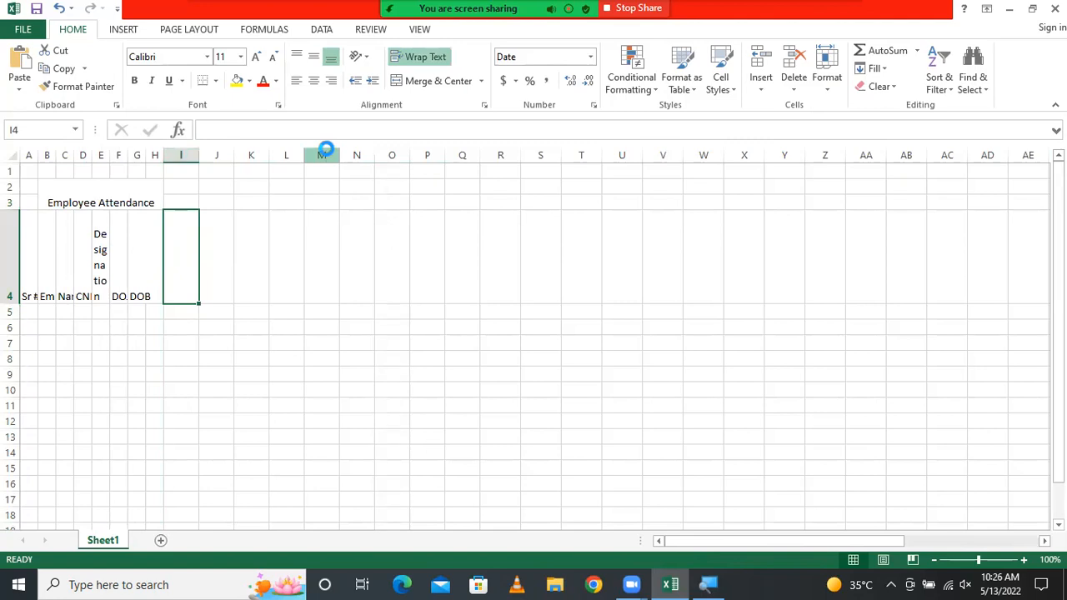
key("ctrl+z")
- Undo the sheet's standard column width change and delete all the May date columns starting at column I
key("ctrl+z")
left_click(441, 221)
left_click_drag(437, 155, 967, 155)
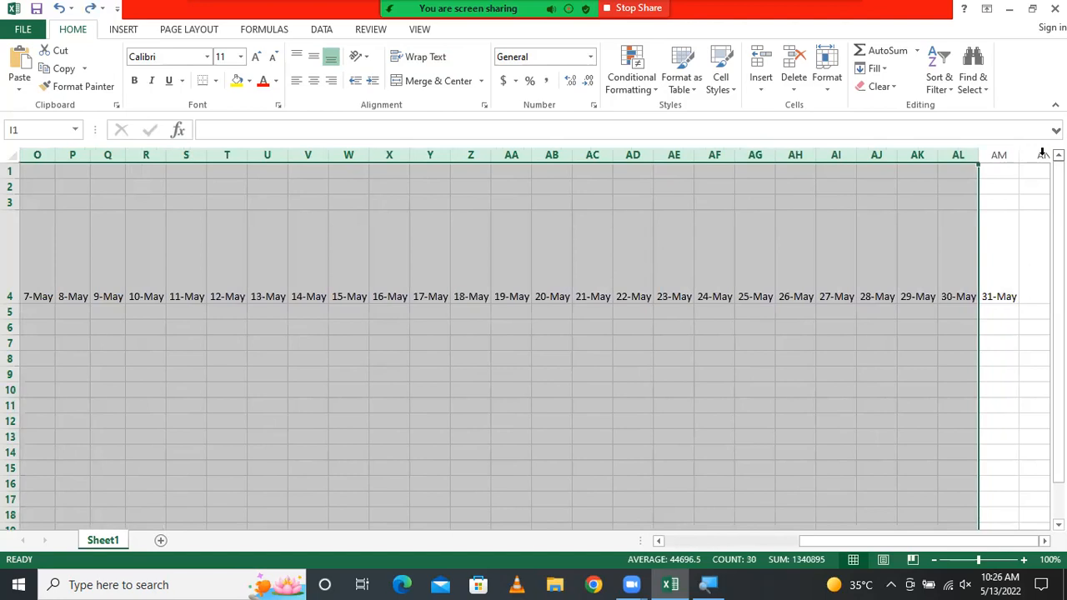
left_click(791, 57)
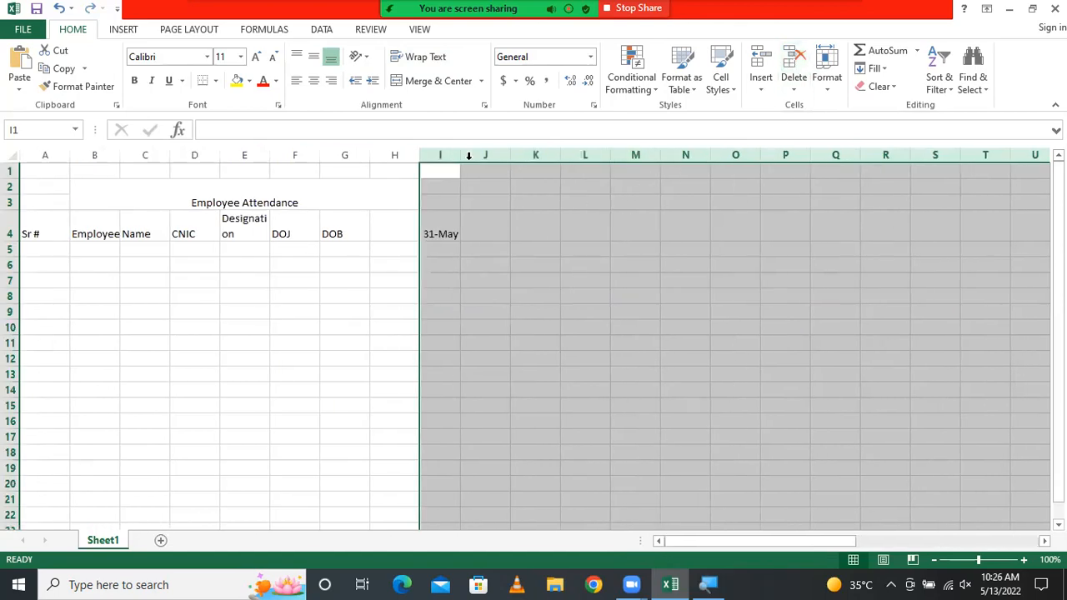
left_click(796, 58)
left_click(654, 248)
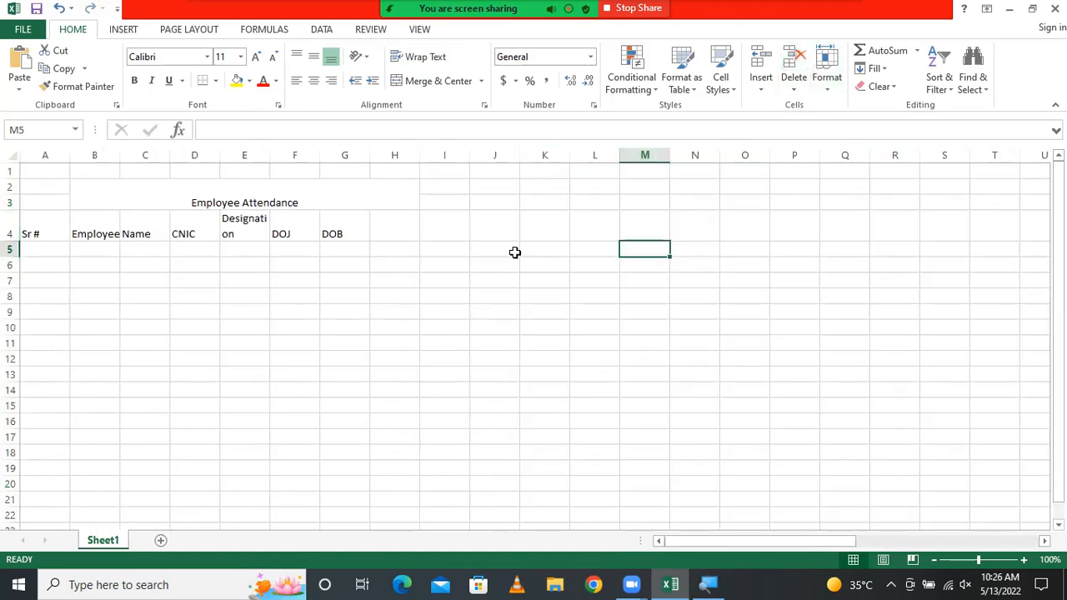
- Enter 1, 2 and 3 in I4:K4 and extend the number series along row 4 to 11 in column S
left_click(454, 235)
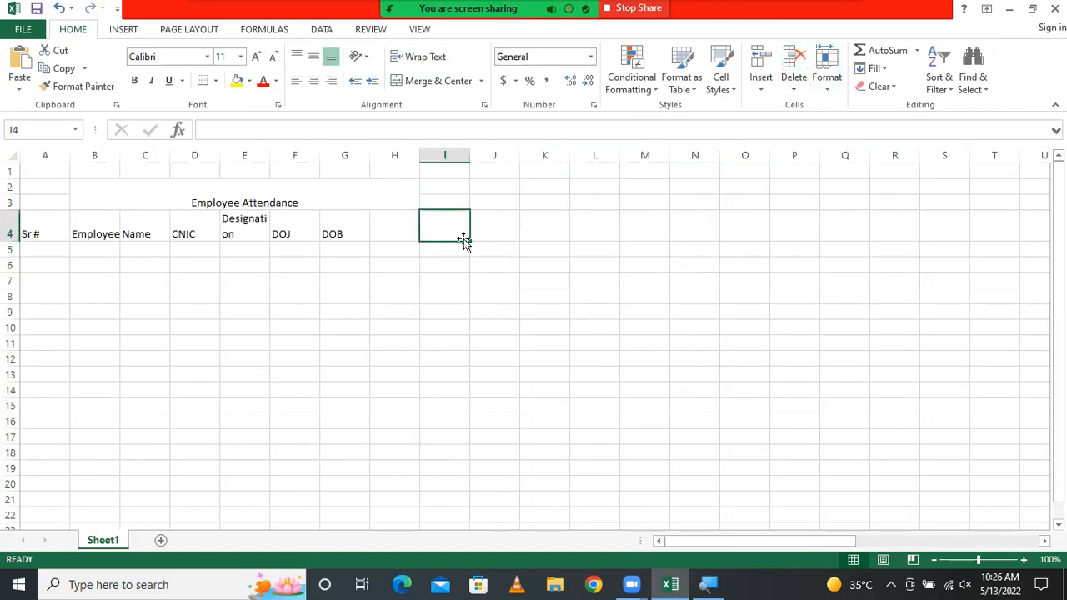
key("Tab")
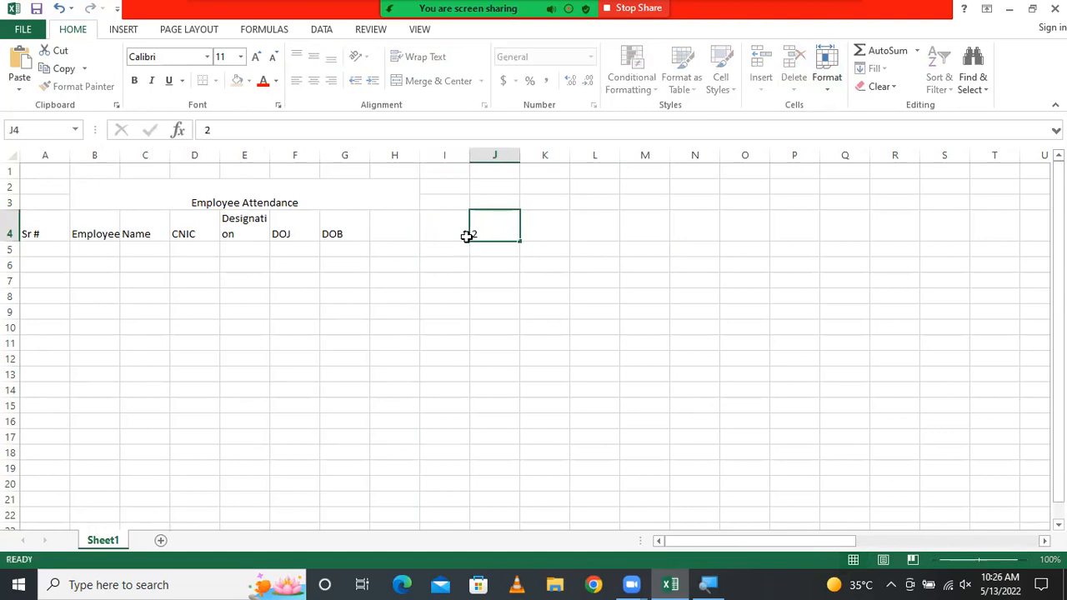
type("2")
key("Tab")
type("3")
key("Tab")
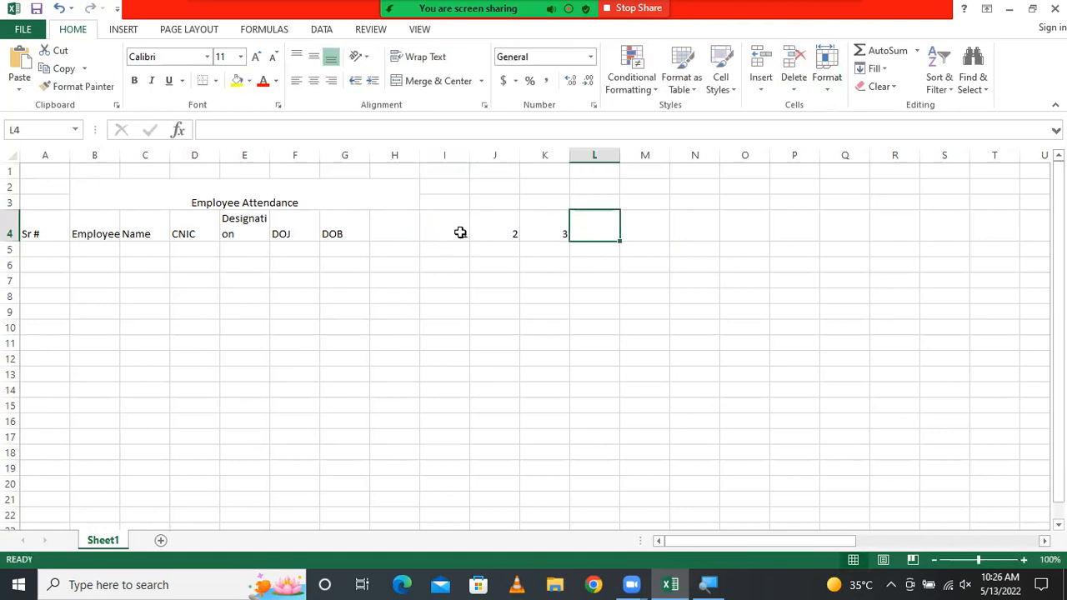
left_click_drag(459, 231, 545, 232)
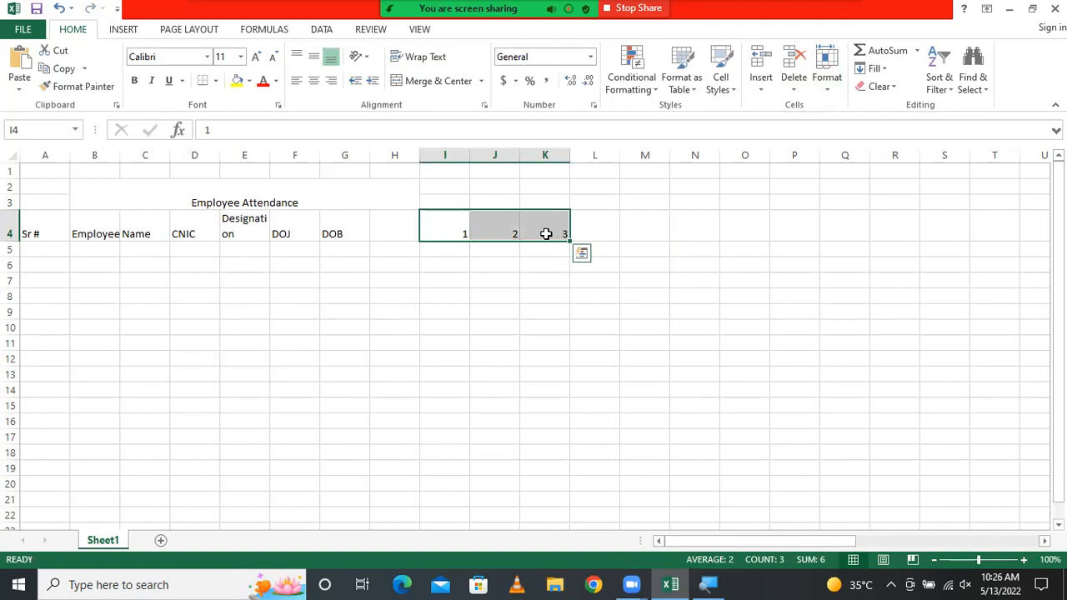
left_click_drag(442, 231, 967, 250)
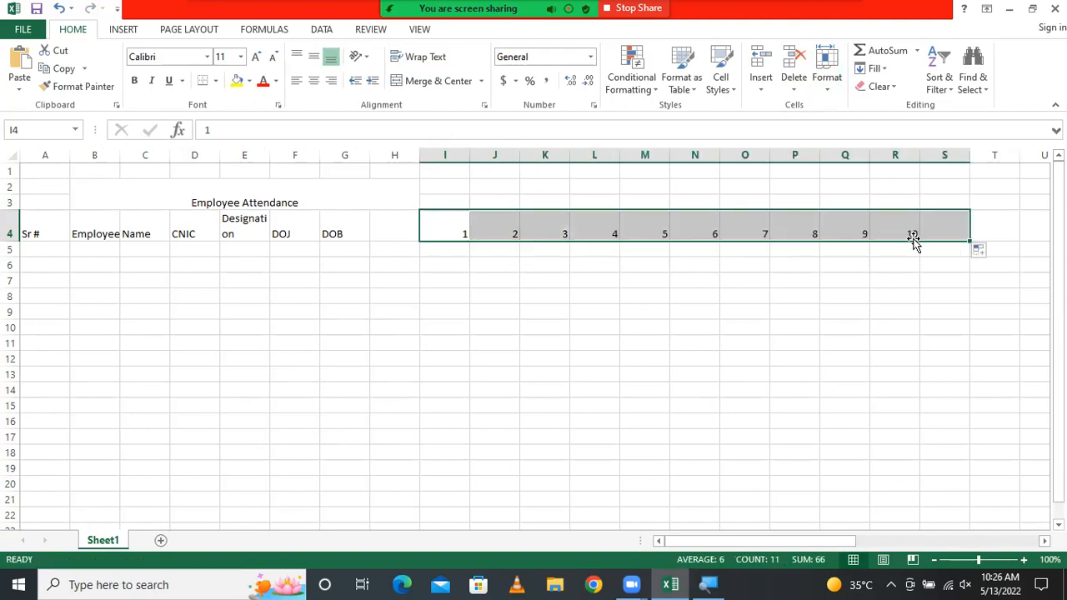
left_click_drag(453, 155, 946, 173)
left_click(841, 98)
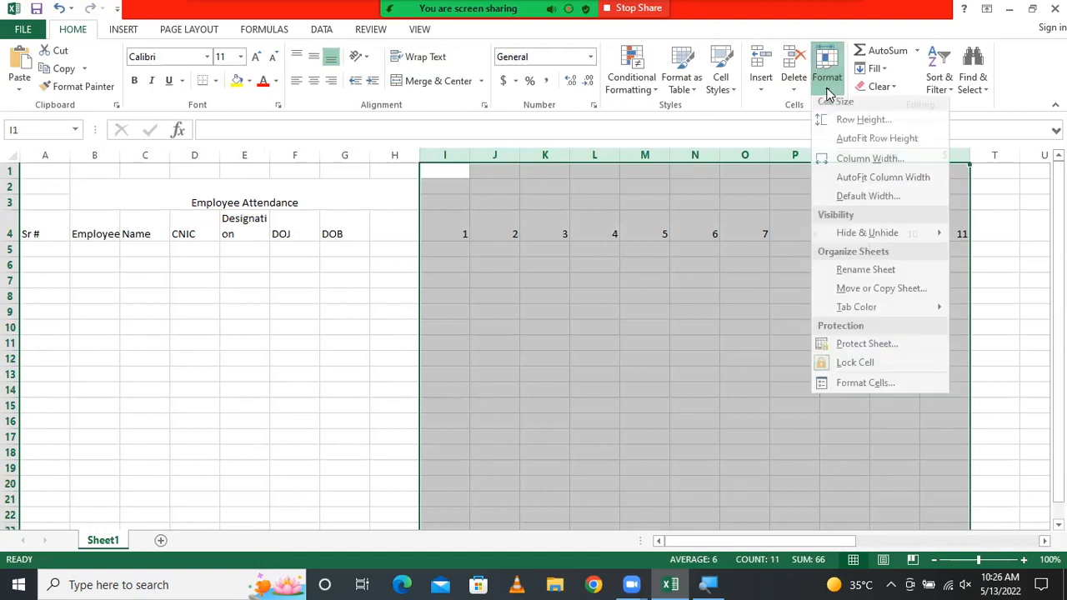
left_click(856, 201)
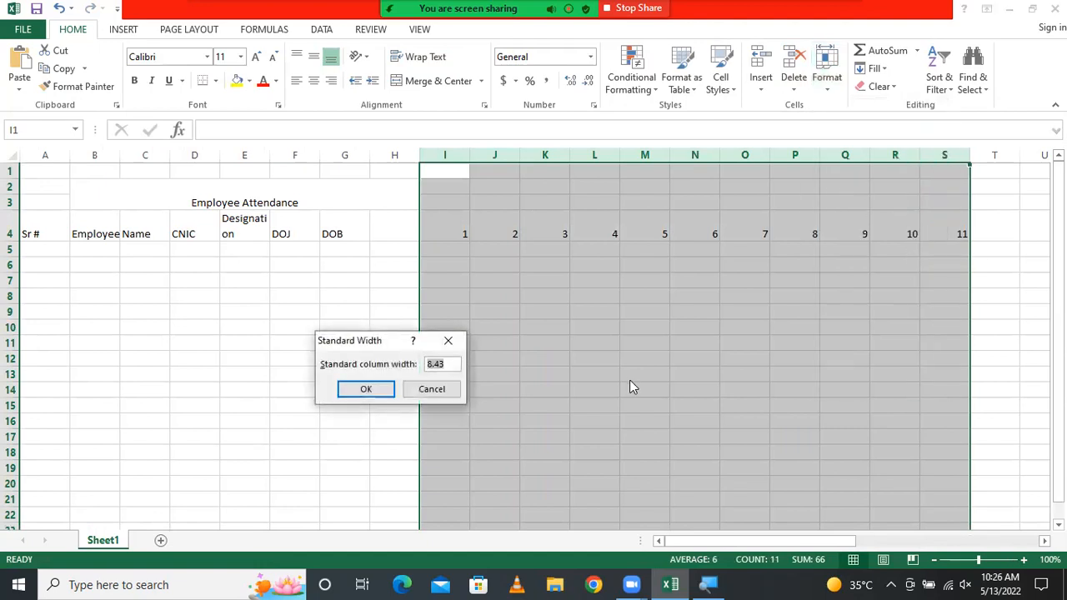
type("2.5")
key("Return")
left_click(320, 313)
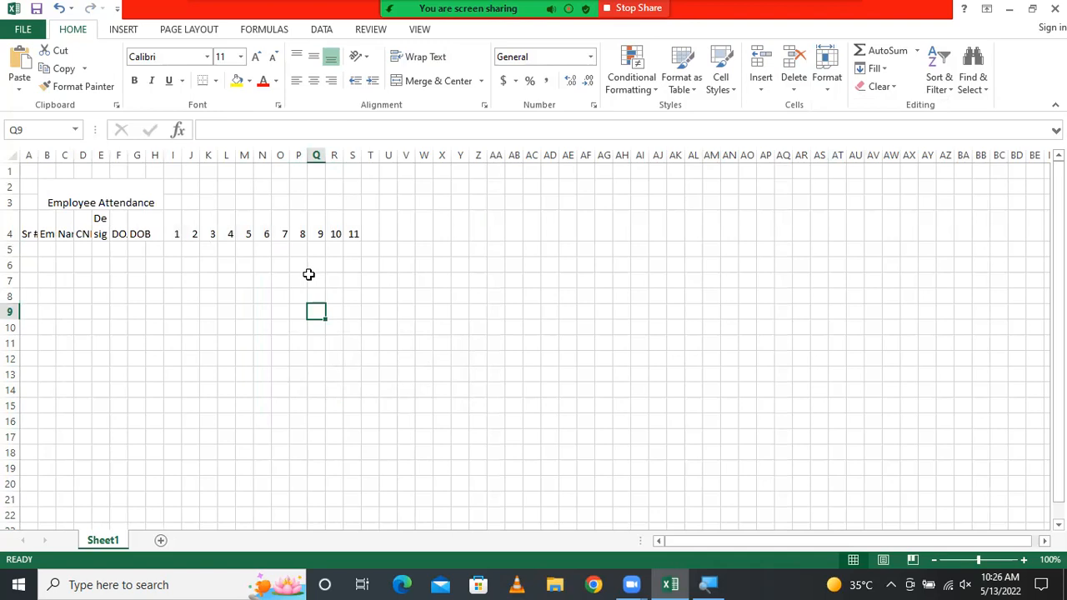
left_click(49, 250)
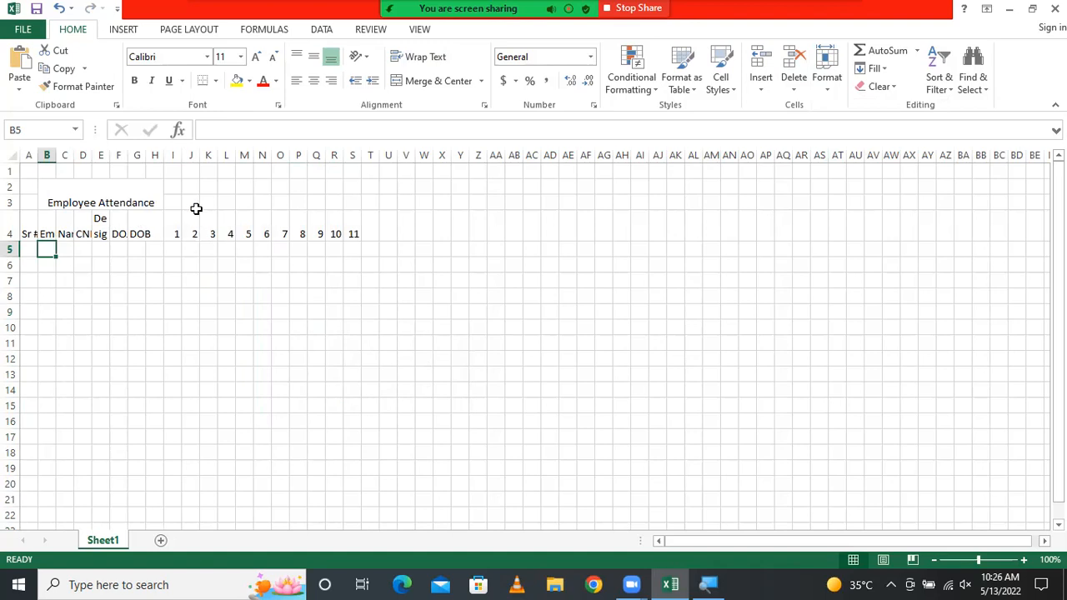
key("ctrl+z")
left_click(293, 234)
- Enter serial number 1 in A5 and the three employees' first names in capitals in B5:B7
left_click(53, 250)
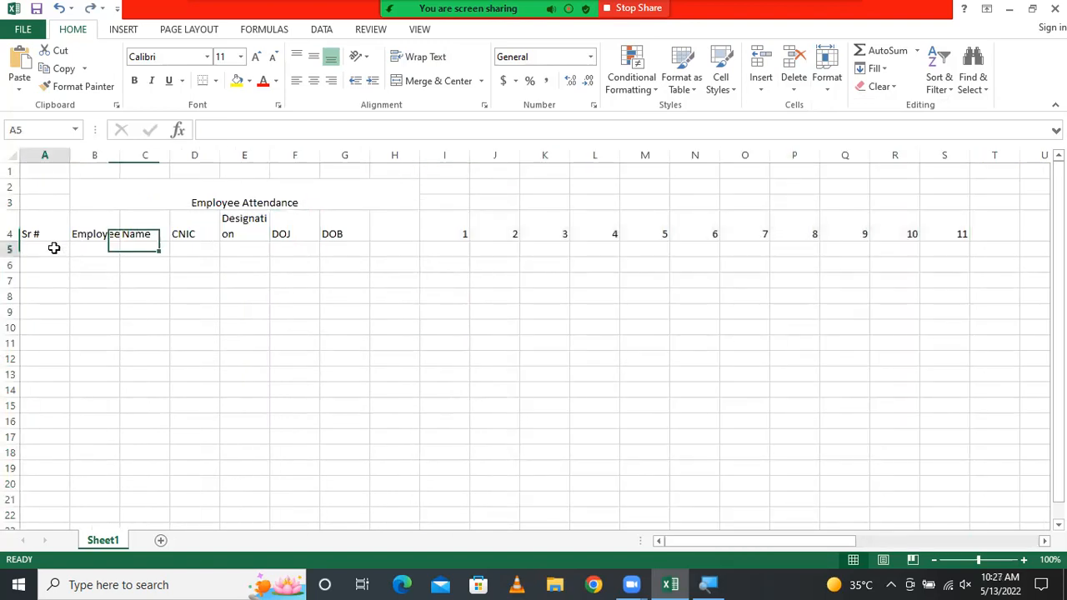
type("1")
left_click(92, 250)
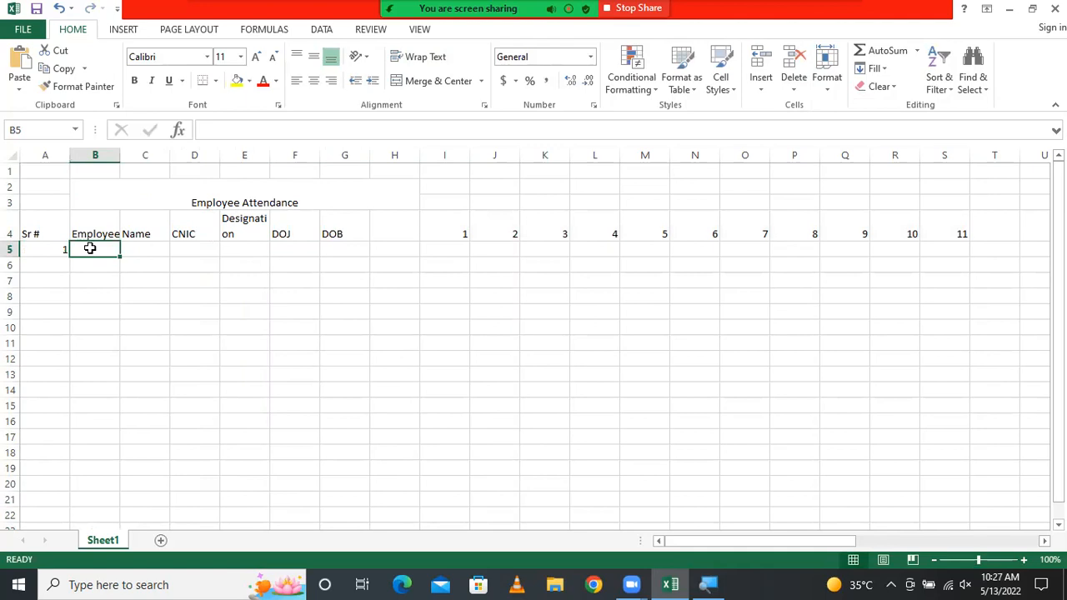
type("AHSAN")
key("Return")
type("IMRAN")
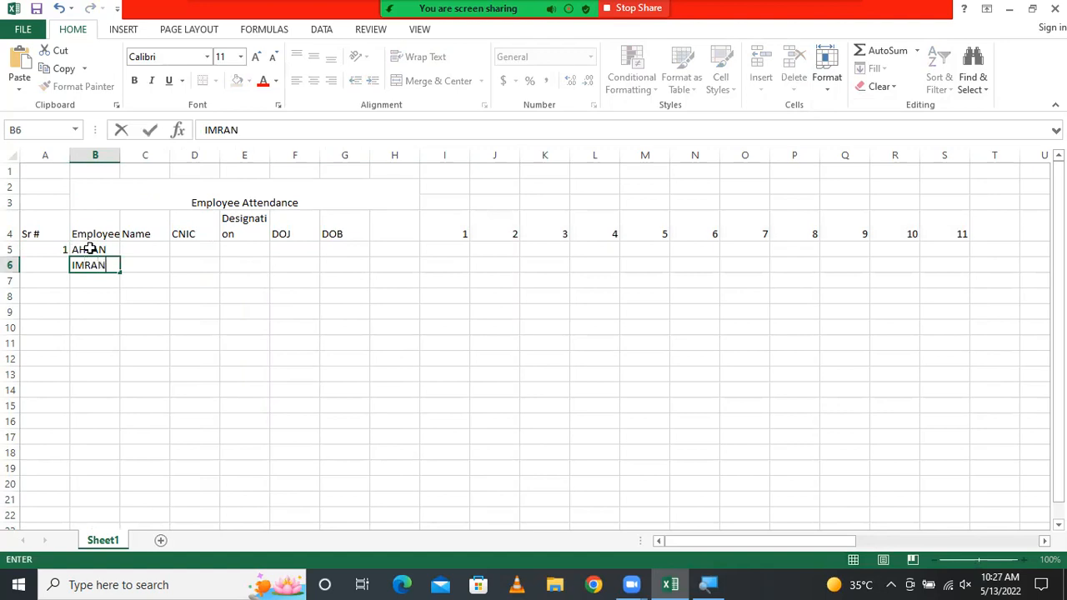
key("Return")
type("AHSANLI")
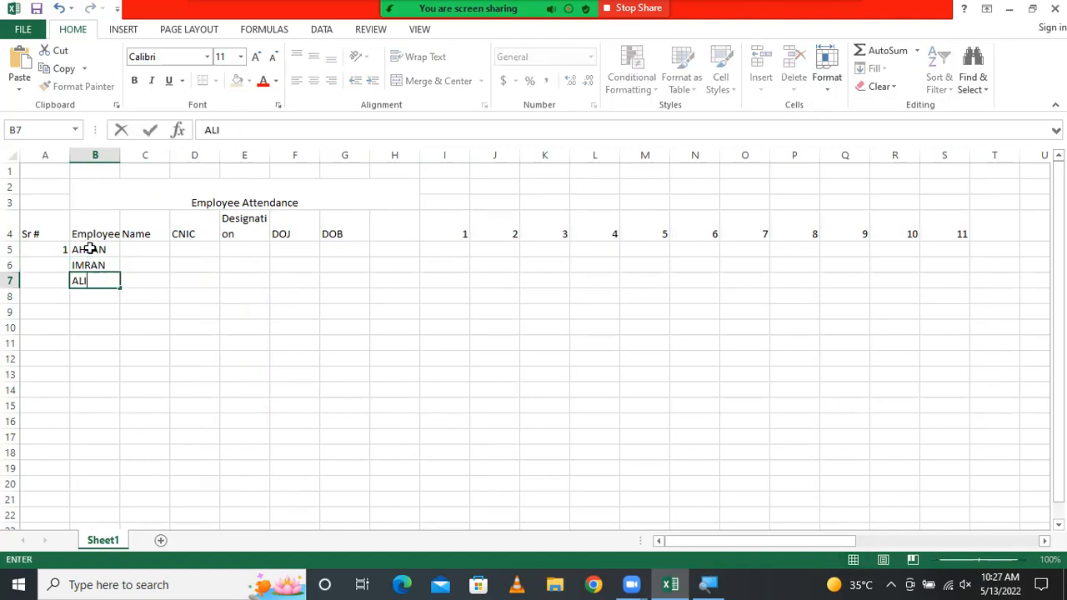
key("Tab")
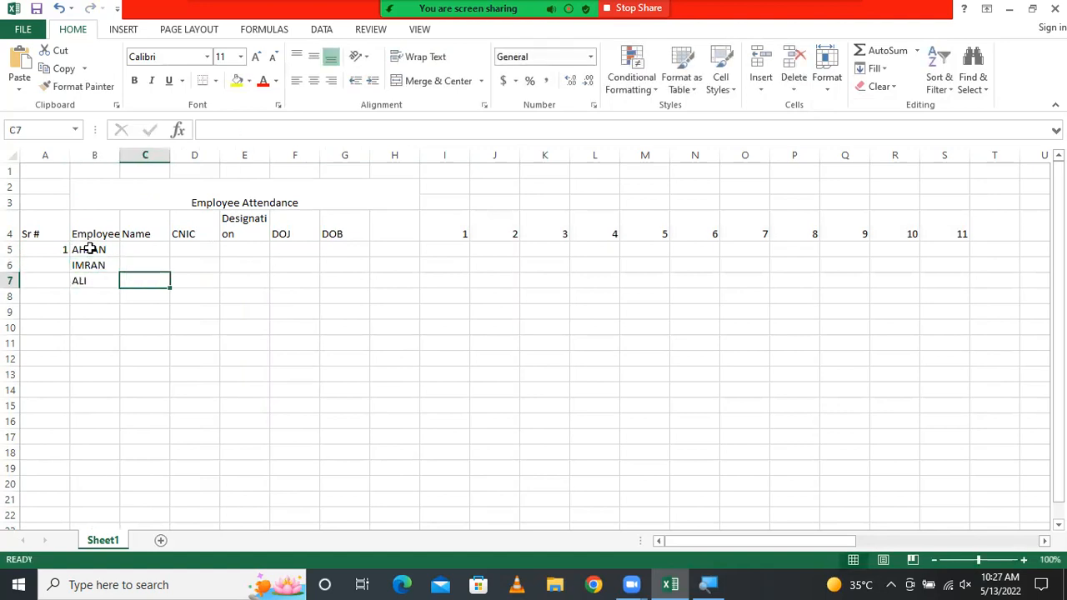
- Move the three employee names from B5:B7 to the Name column, cells C5:C7
key("Left")
key("shift+Up")
key("shift+Up")
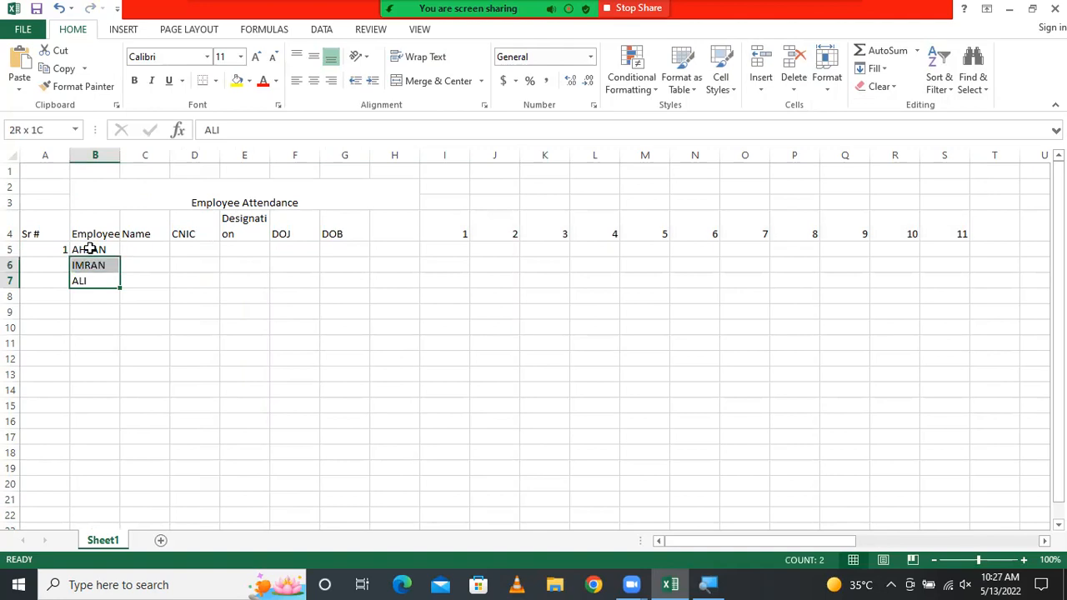
key("ctrl+c")
key("Right")
key("Up")
key("Up")
key("Return")
key("Up")
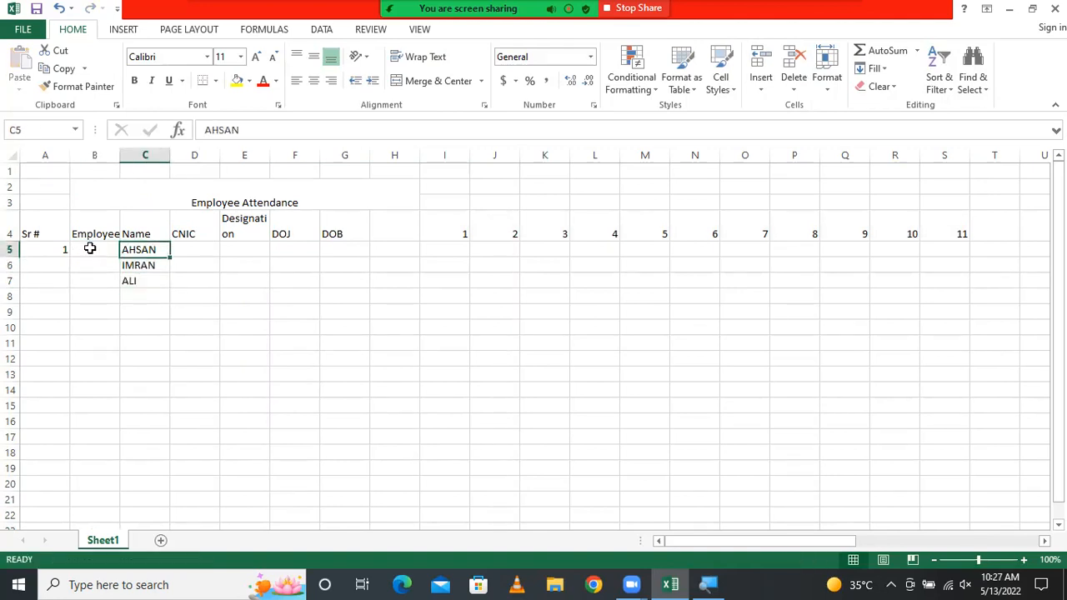
- Enter two consecutive employee codes with prefix EMP- and three digits, starting from one, in B5:B6, and extend the series down to B22
key("Left")
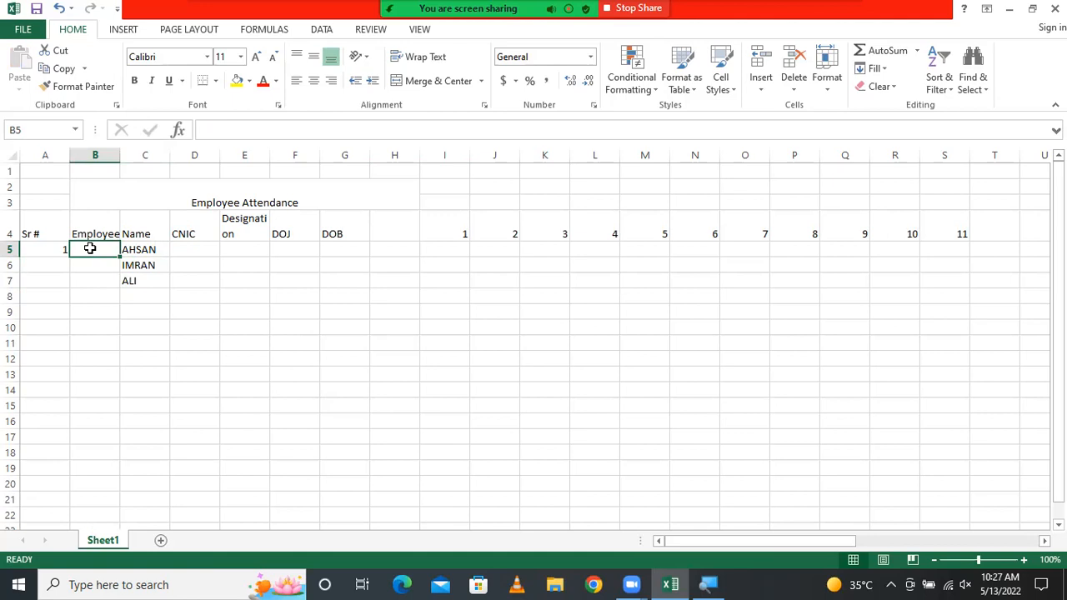
type("E")
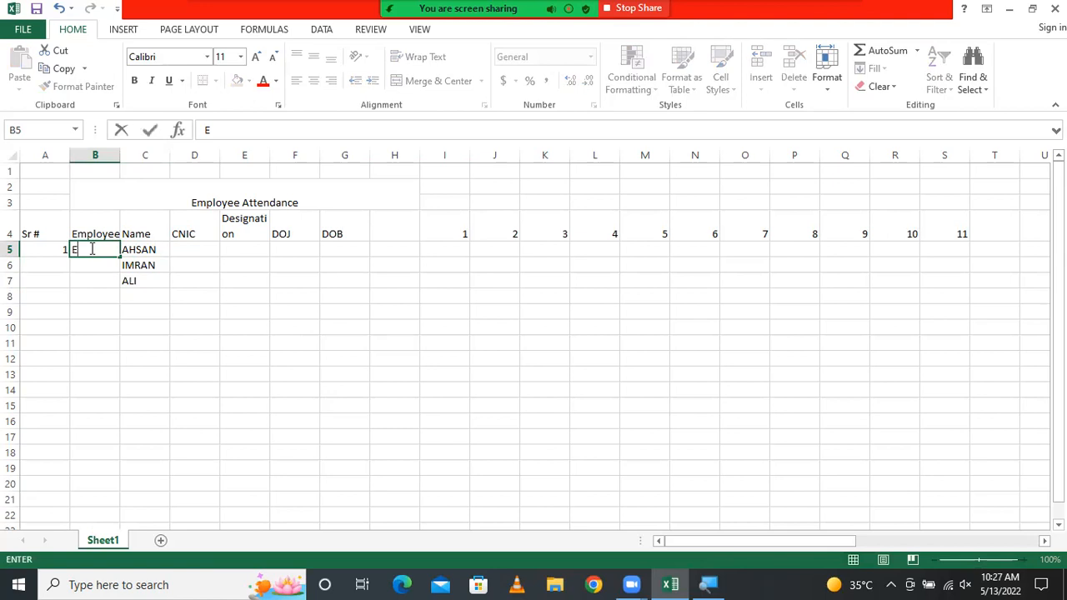
type("MP-001")
key("Return")
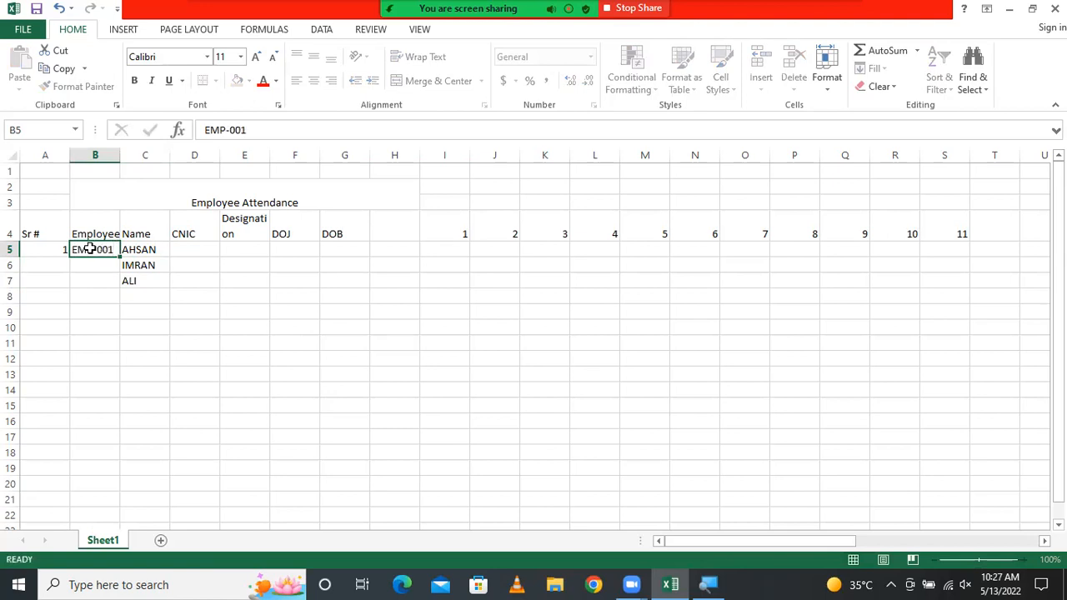
type("E")
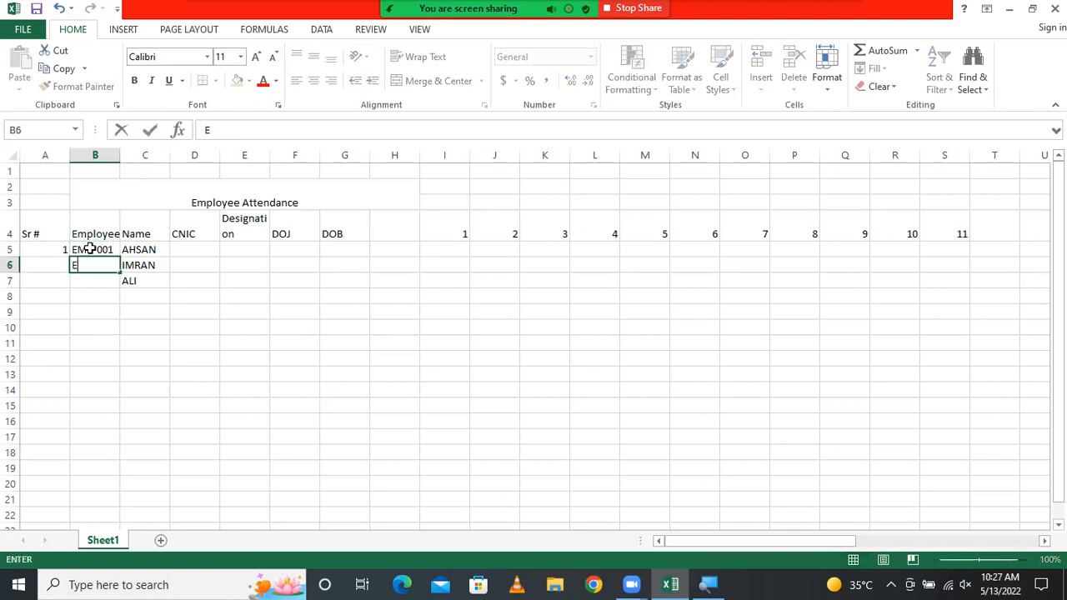
type("MP-002")
key("Return")
left_click_drag(90, 248, 107, 509)
- Enter 2 in A6 and extend the serial numbers from A5:A6 down to 13 in A17
left_click(56, 265)
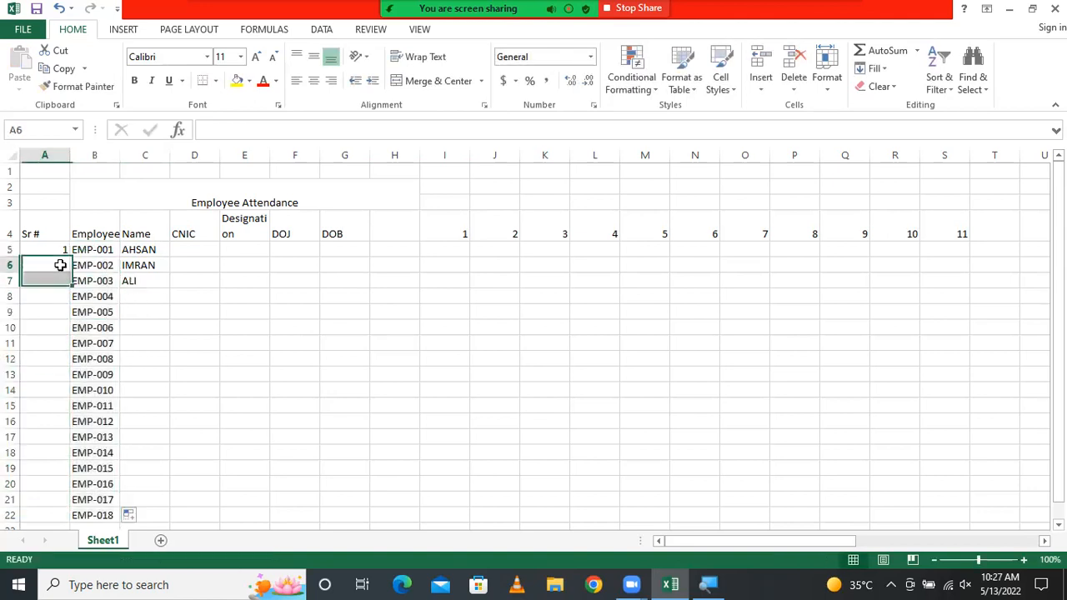
type("2")
key("Return")
left_click_drag(55, 249, 69, 437)
- Enter a placeholder of repeated X characters as the first employee's CNIC in D5 and AutoFit column D
left_click(199, 252)
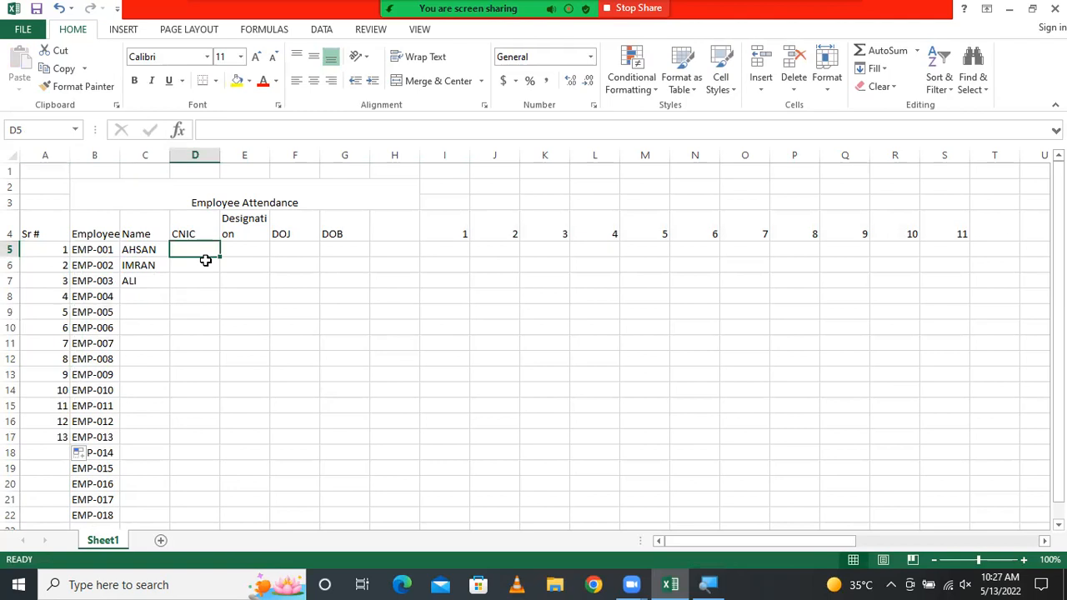
type("XXXXXXXXX")
type("XX")
left_click(263, 260)
left_click(258, 251)
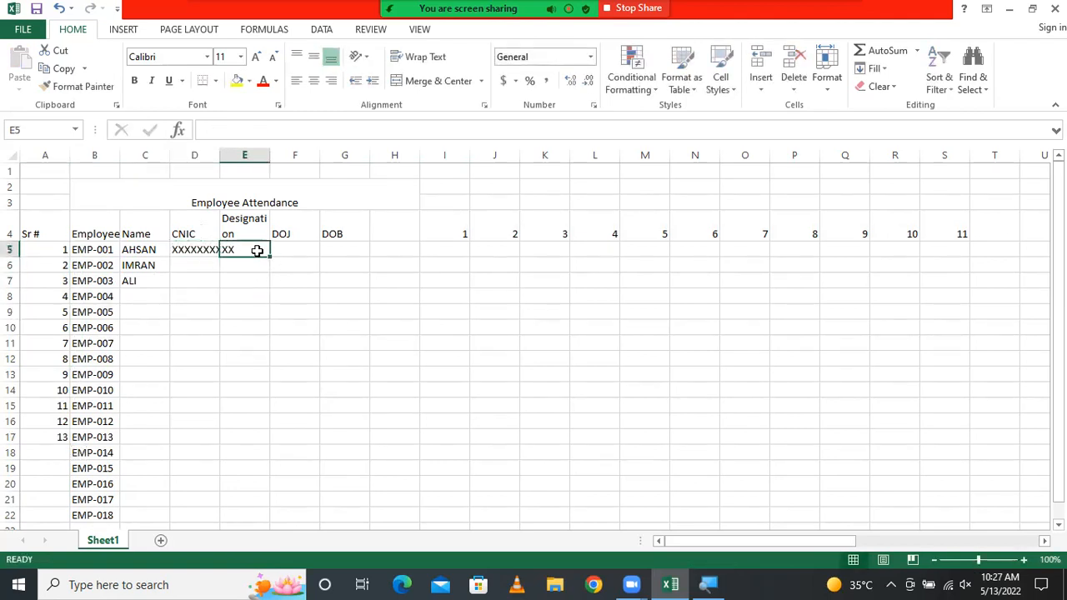
double_click(220, 156)
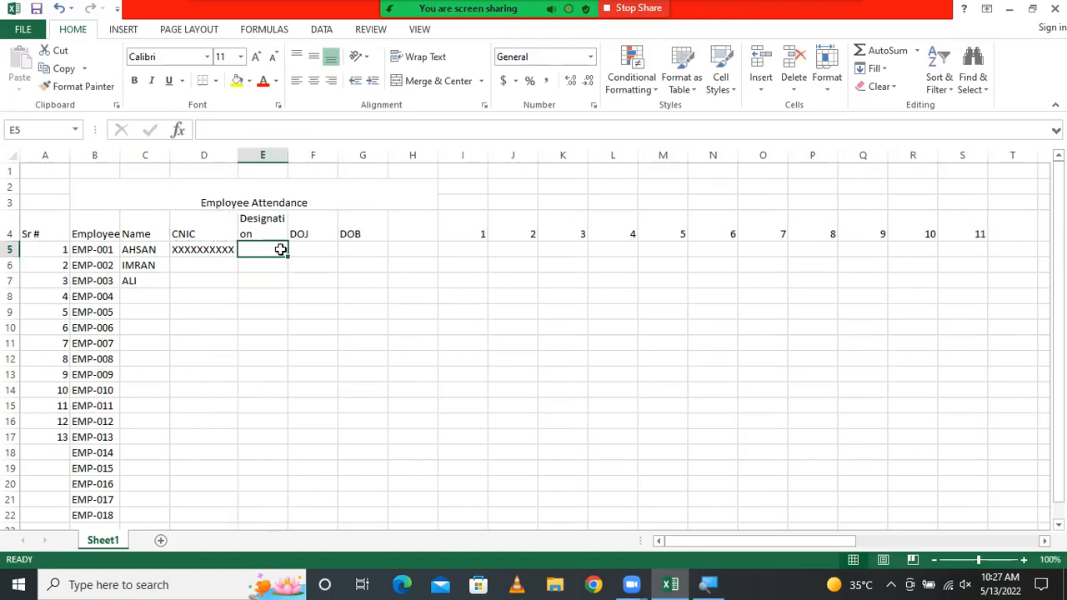
- Enter the designations MAKETING, ACCOUNTS and DATA ENTRY in E5:E7 and AutoFit the Designation column
type("MAKETING")
key("Return")
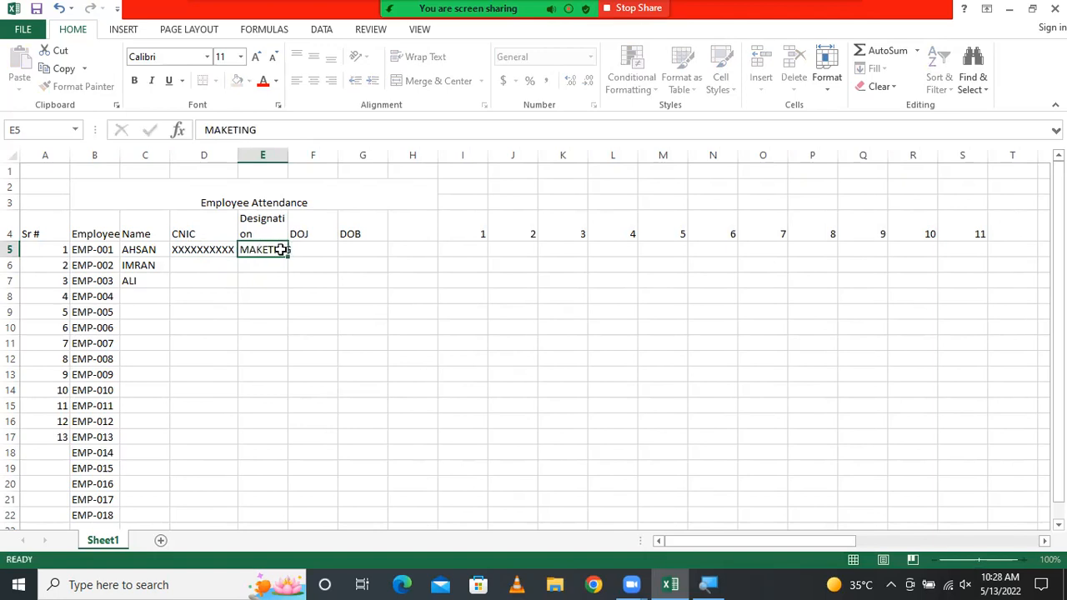
type("ACCOUNTS")
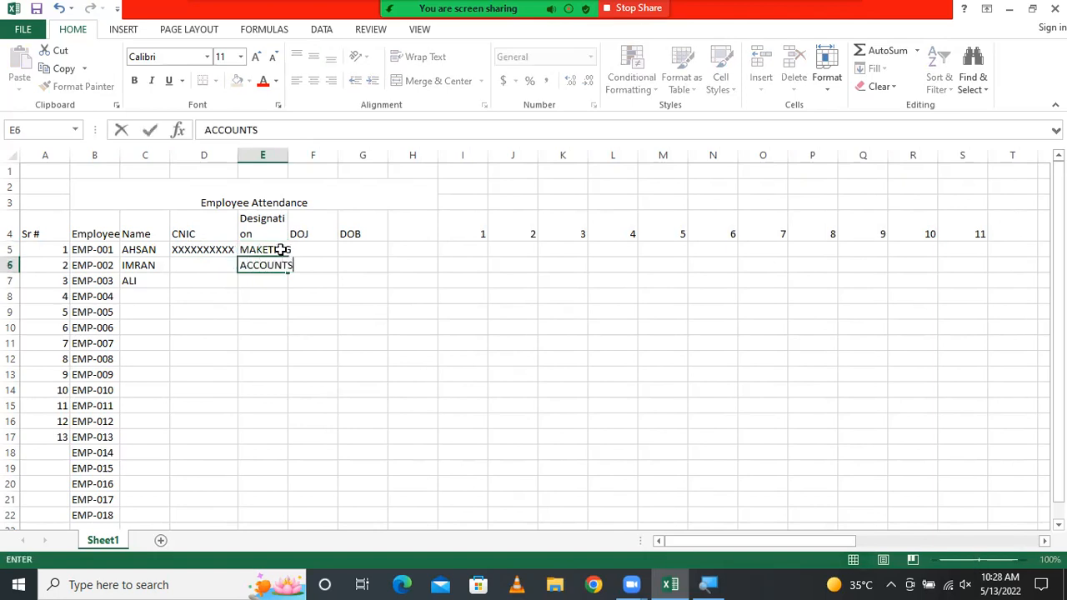
key("Return")
type("DAT")
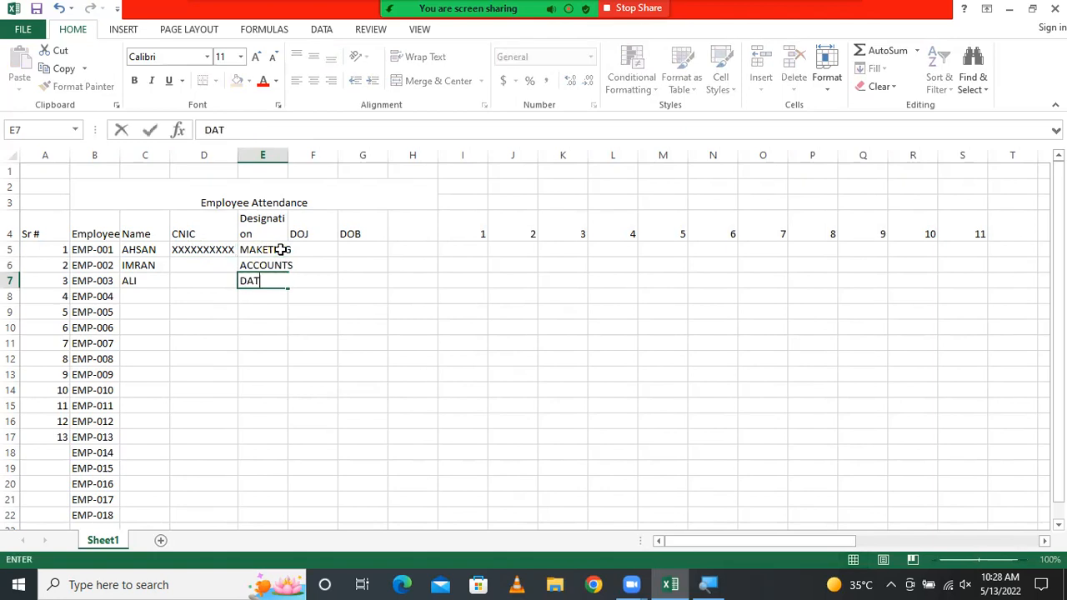
type("A ENTRY")
key("Tab")
key("Up")
key("Up")
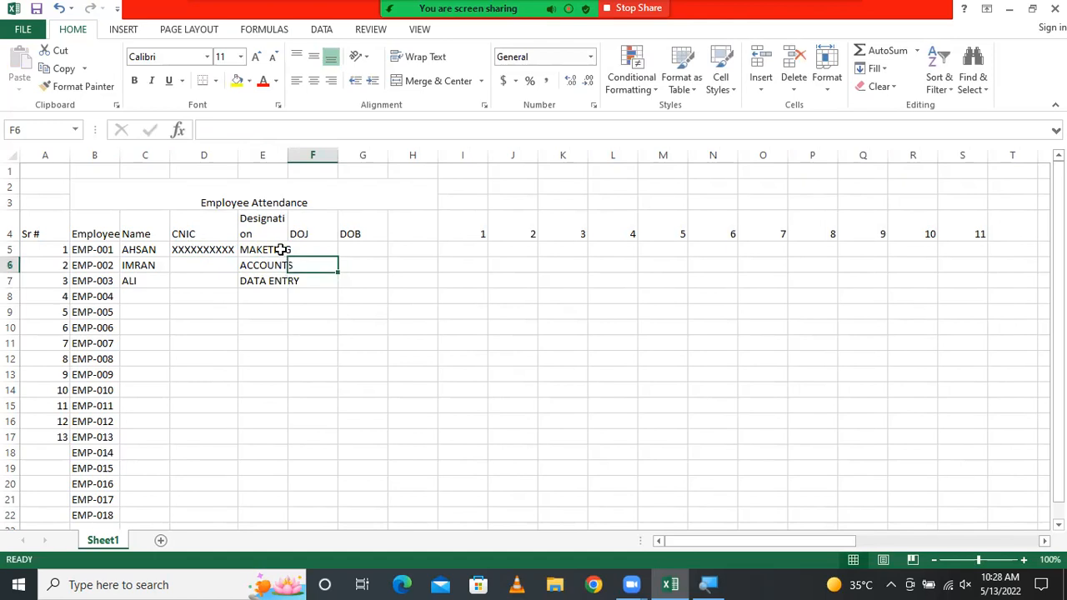
double_click(288, 155)
- Delete the empty column H between the DOB heading and the day numbers
left_click(428, 224)
left_click(428, 156)
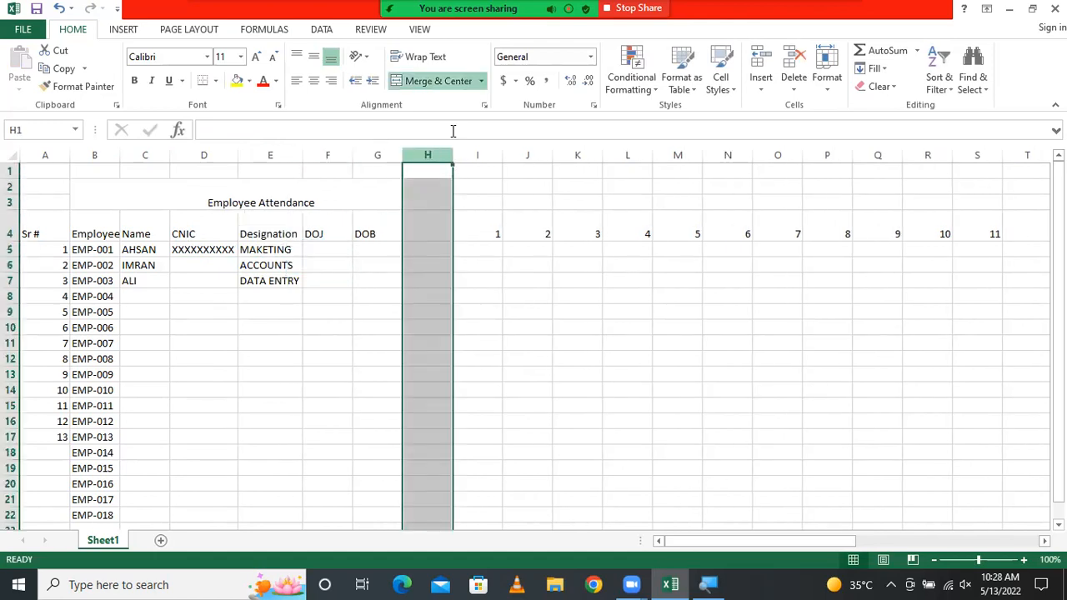
left_click(793, 60)
left_click(526, 264)
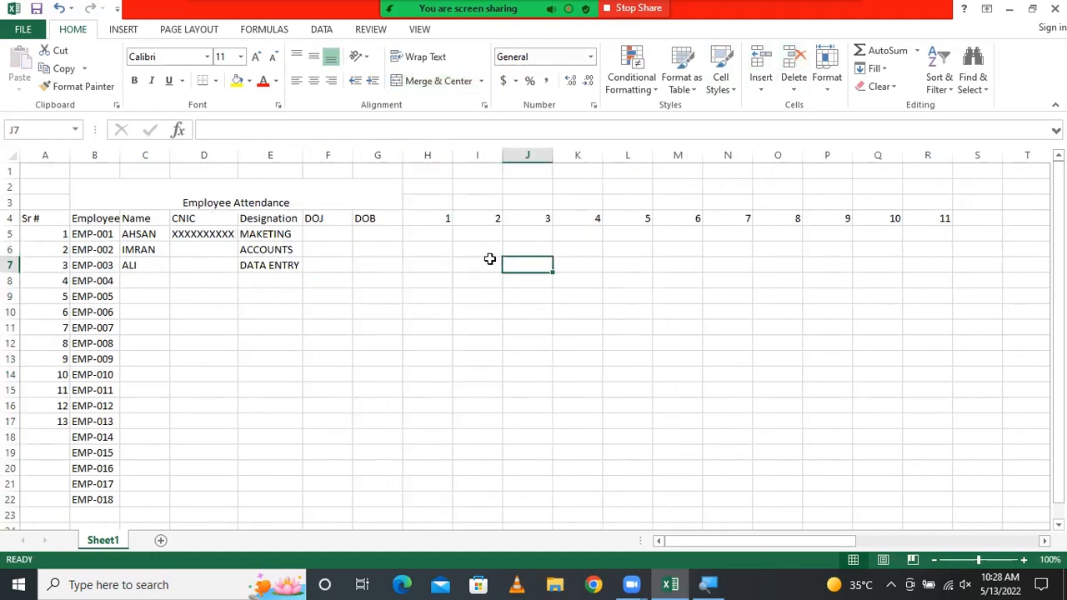
- Set the worksheet's default column width to 2.5 so the day columns become narrow
left_click_drag(440, 218, 926, 218)
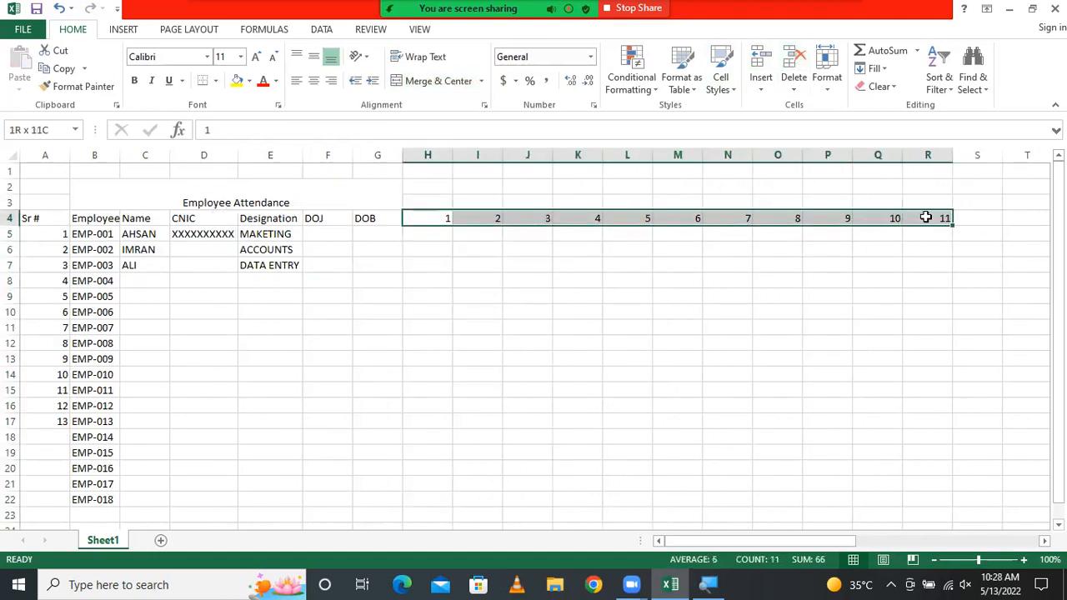
left_click(829, 84)
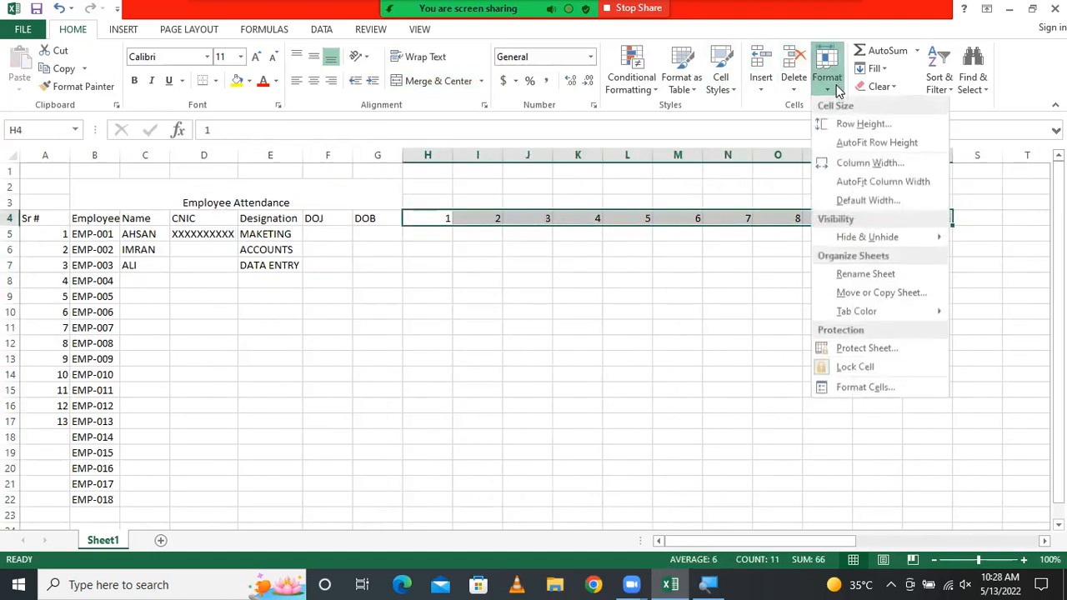
left_click(871, 200)
type("2.5")
key("Return")
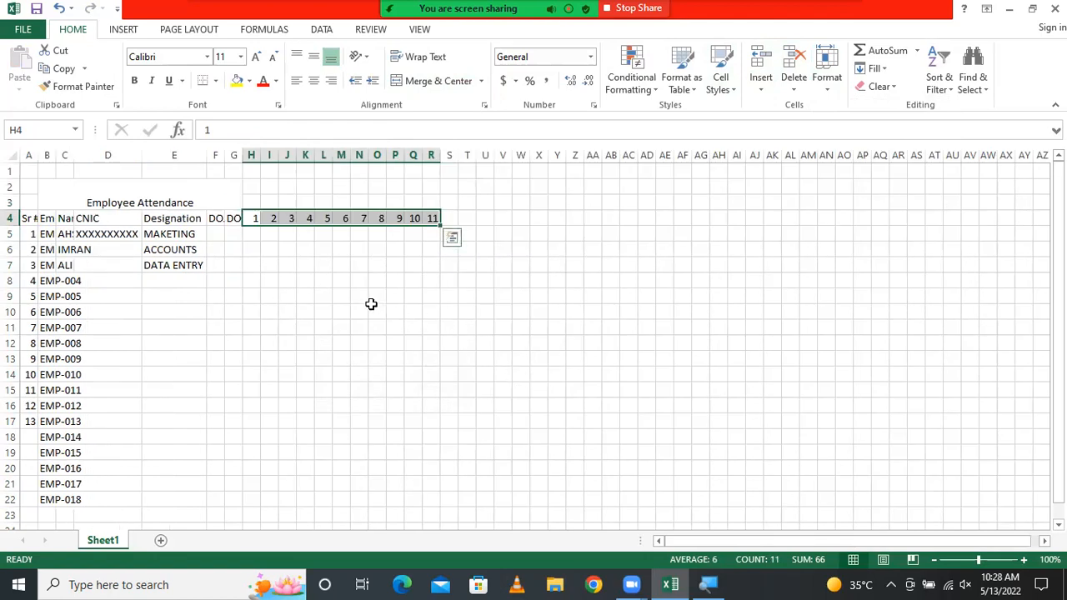
left_click(286, 234)
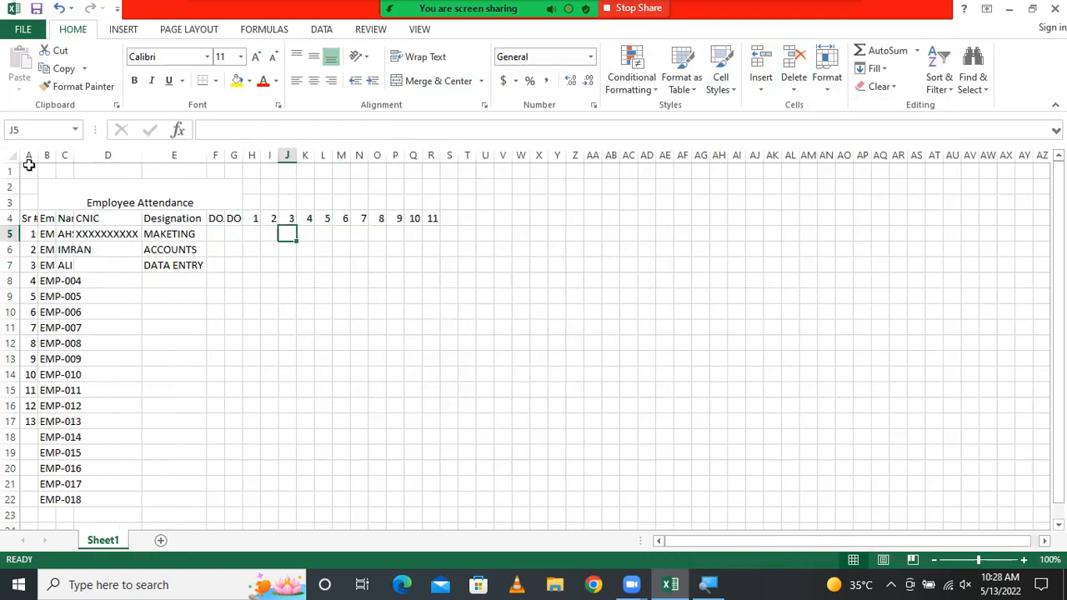
- AutoFit the widths of columns A to E, from Sr # through Designation
left_click_drag(28, 155, 207, 158)
left_click(832, 96)
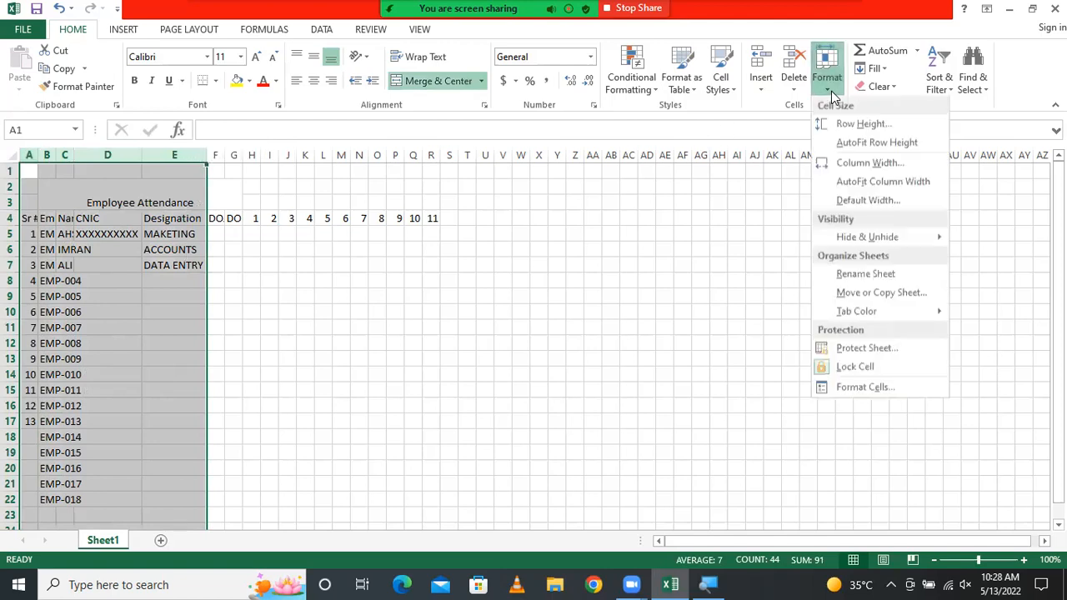
left_click(859, 181)
left_click(291, 233)
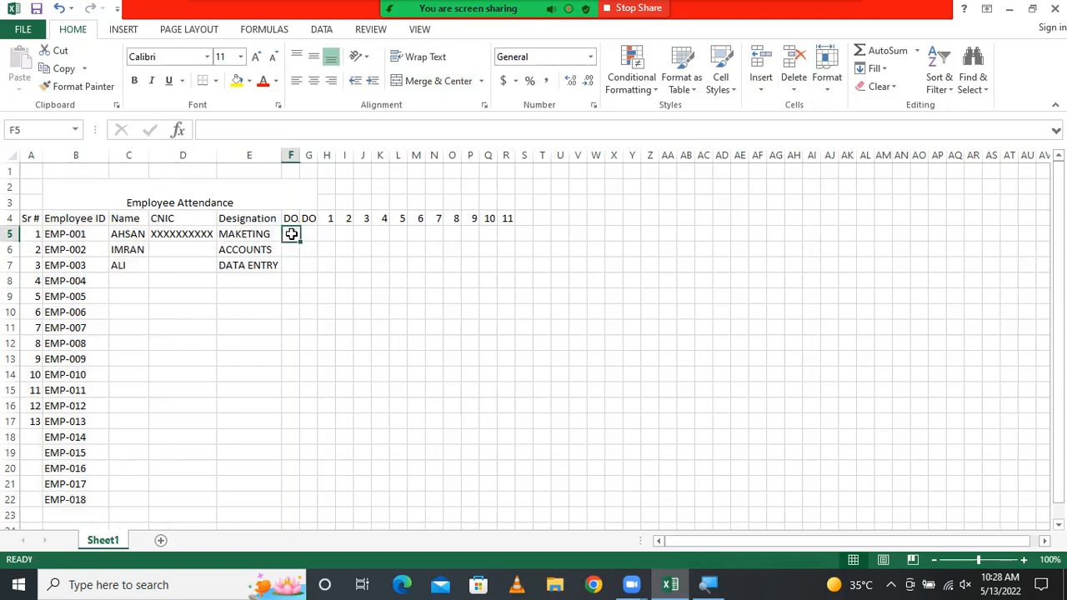
- Enter trial P marks for days 1 to 3 in H5:J5 and clear them again
left_click(324, 234)
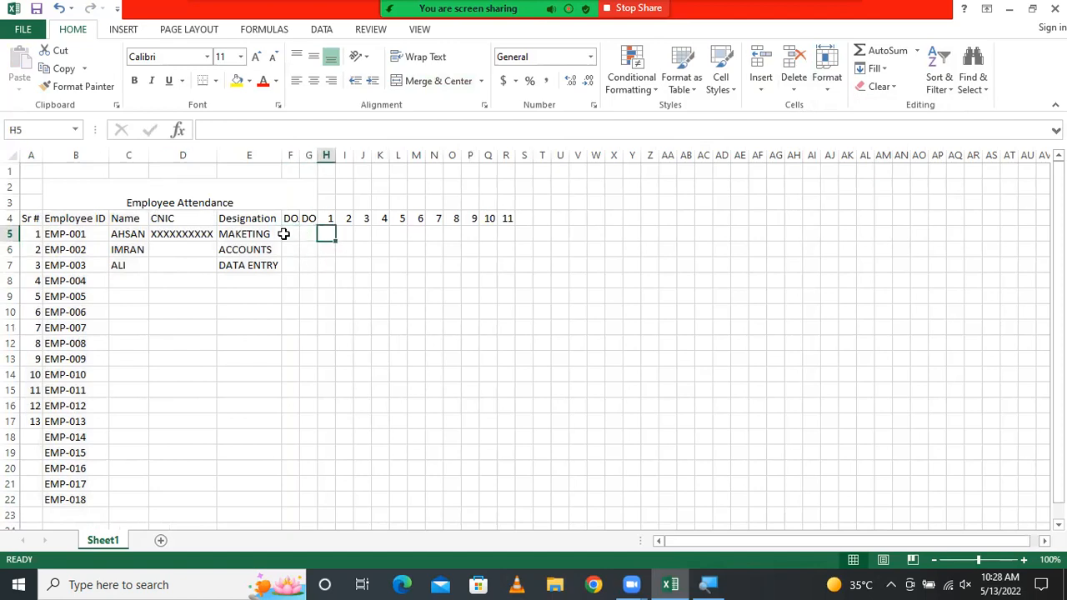
left_click(286, 234)
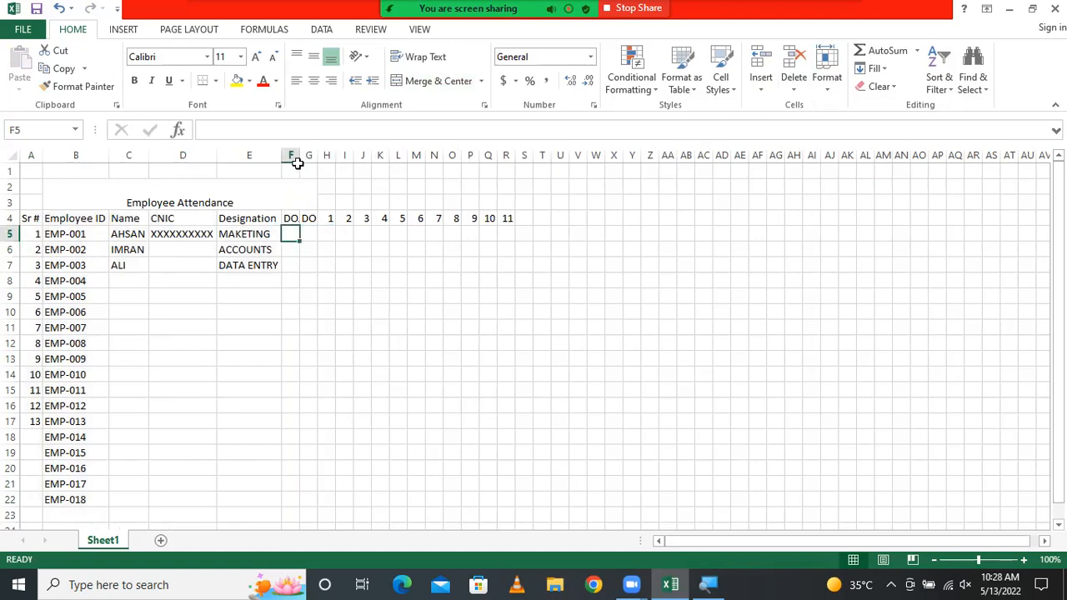
left_click(324, 235)
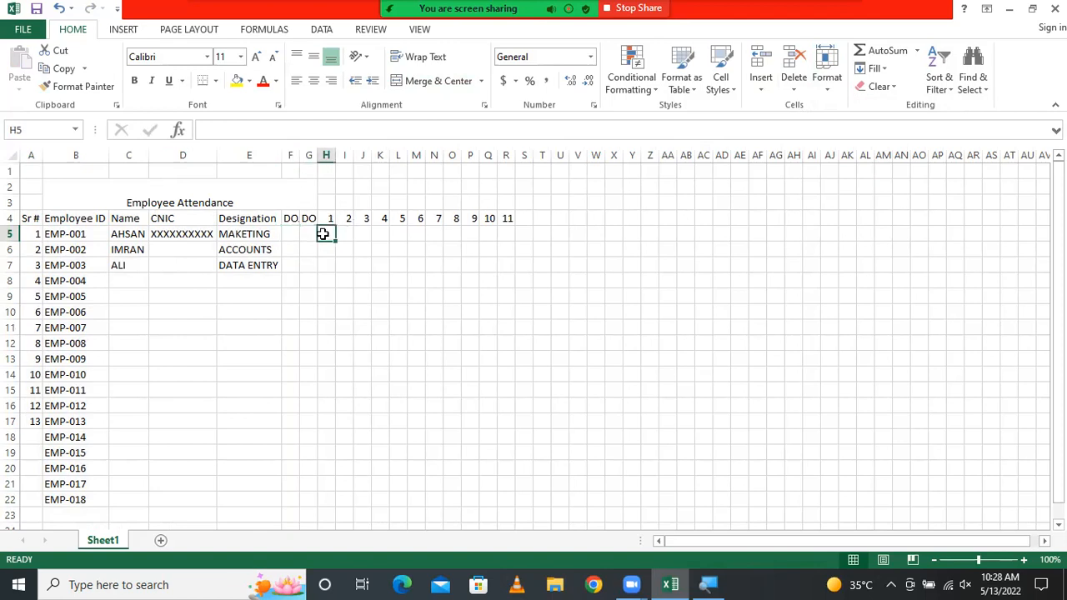
type("P")
left_click(347, 236)
type("P")
left_click(375, 236)
left_click(364, 234)
type("P")
left_click(395, 234)
left_click(447, 232)
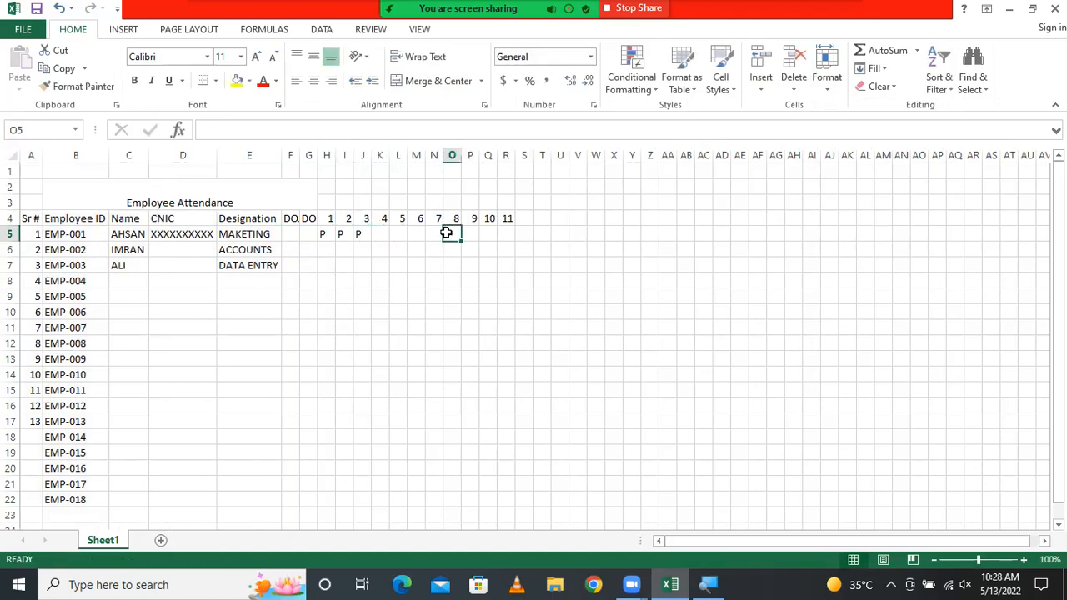
left_click_drag(329, 234, 379, 232)
key("Delete")
left_click(489, 235)
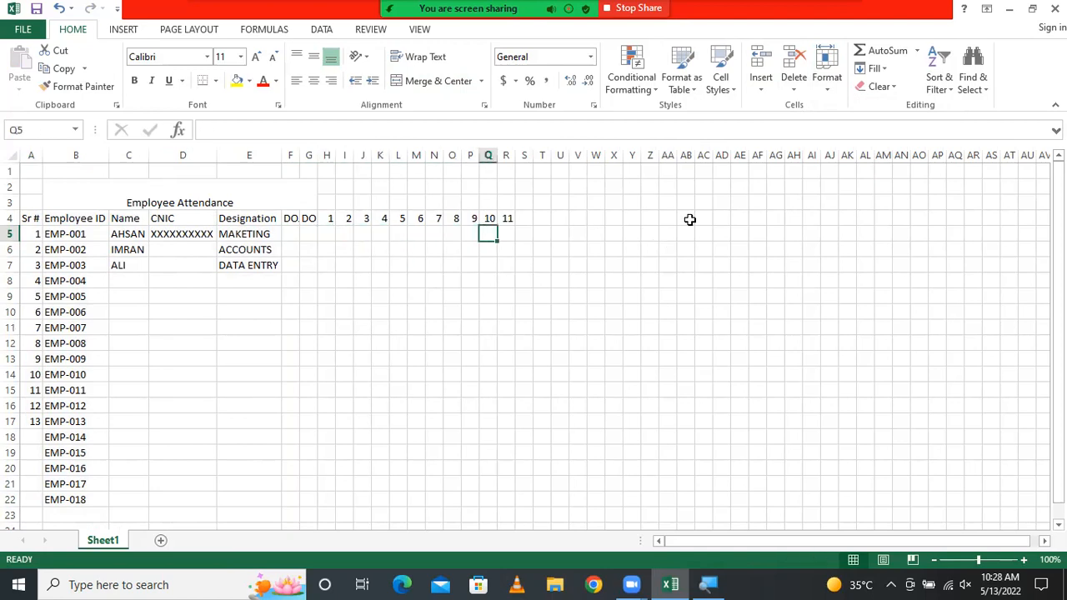
- Extend the day numbers in row 4 from H4 up to 31 in AL4
left_click(725, 186)
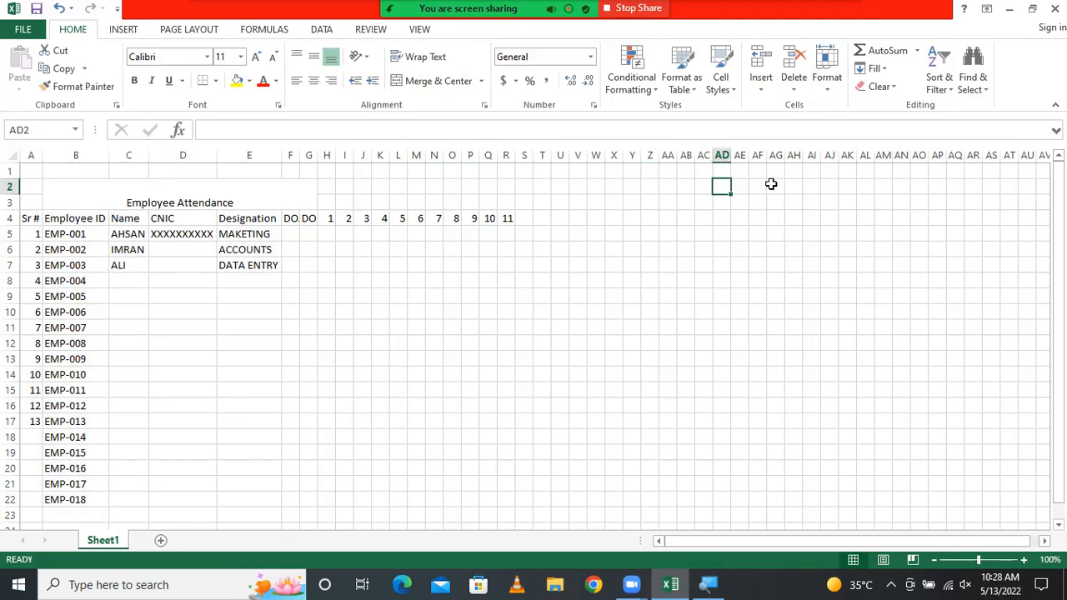
left_click(771, 183)
left_click_drag(810, 543, 934, 541)
left_click_drag(308, 221, 487, 220)
left_click_drag(579, 225, 852, 223)
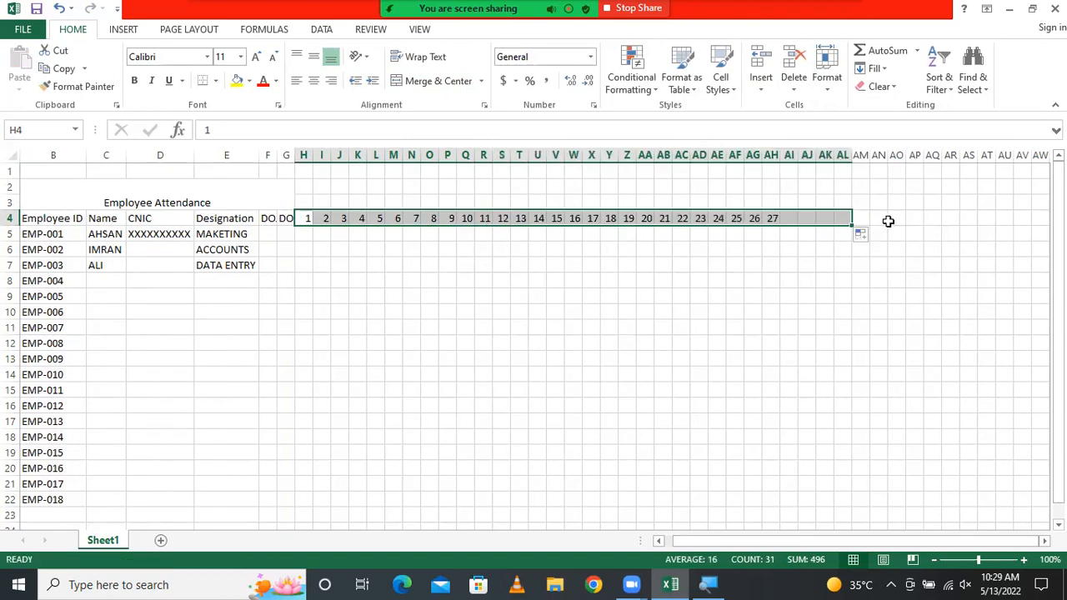
left_click(889, 221)
- Enter the summary headings Total Presents, Total Absents and Total Leaves in AQ4:AS4
left_click(935, 217)
left_click(987, 220)
left_click(1038, 219)
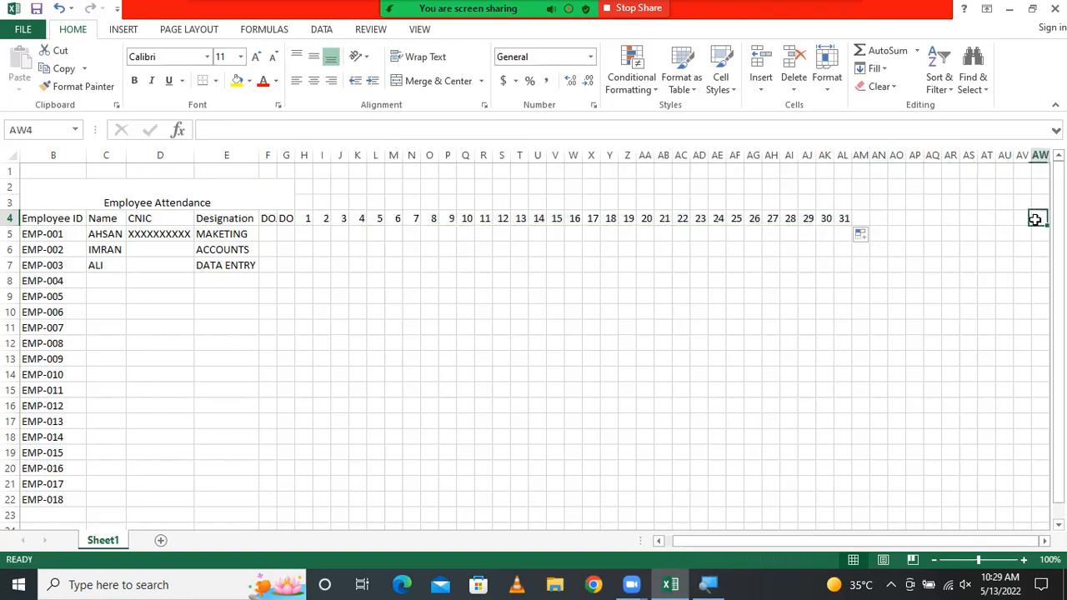
left_click(925, 221)
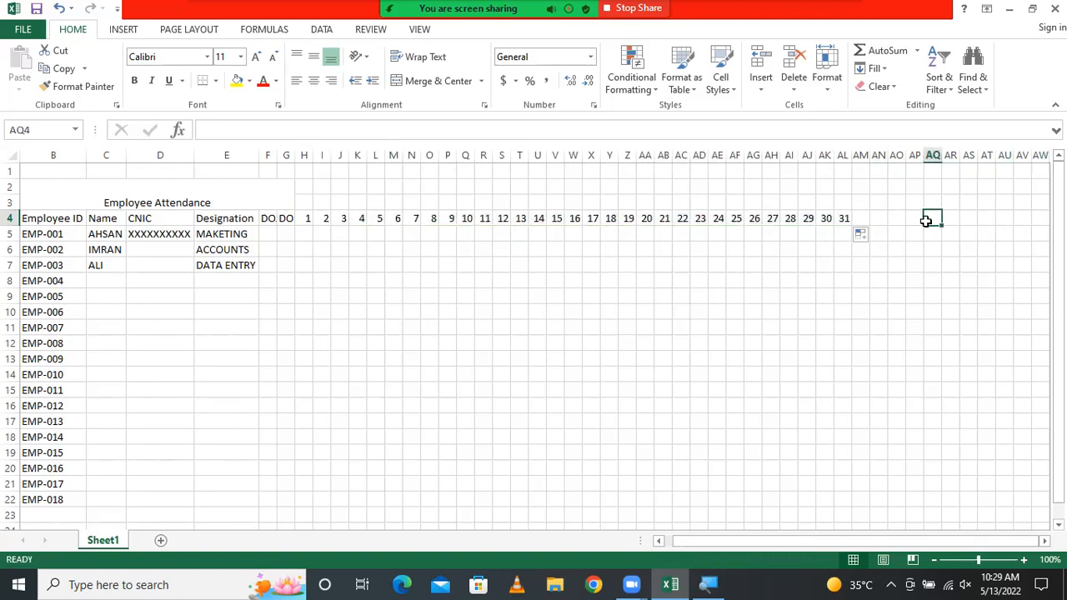
type("Total")
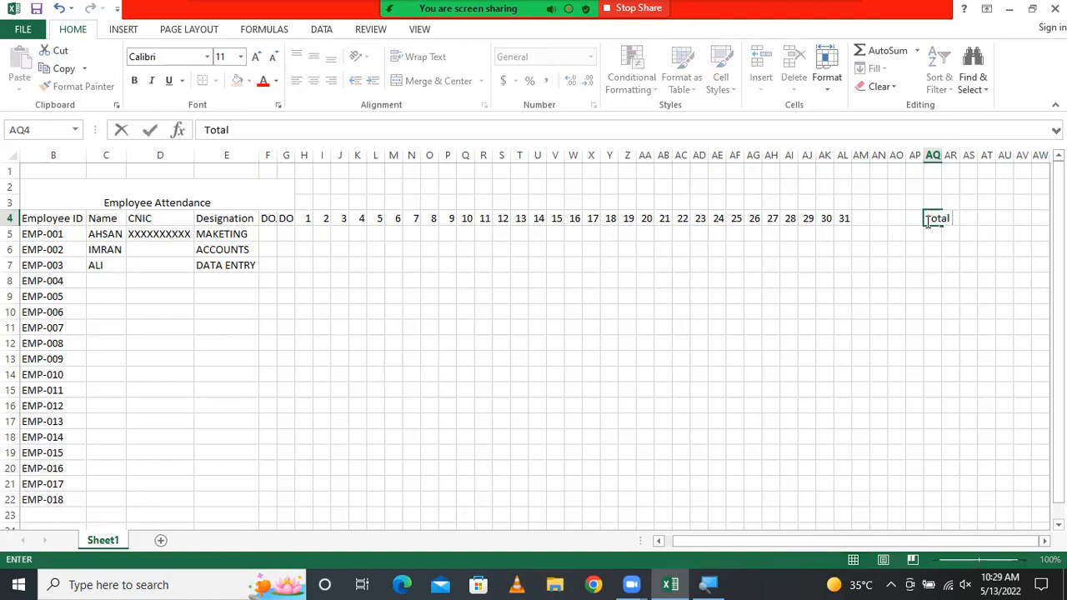
type(" Presem")
type("s")
key("Tab")
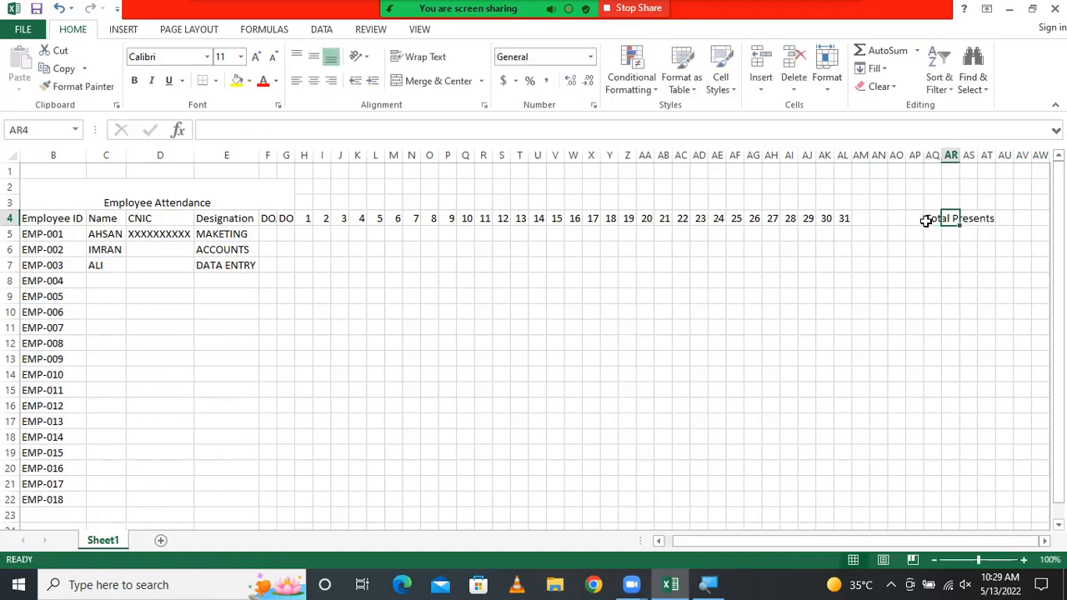
type("Total Absents")
key("Tab")
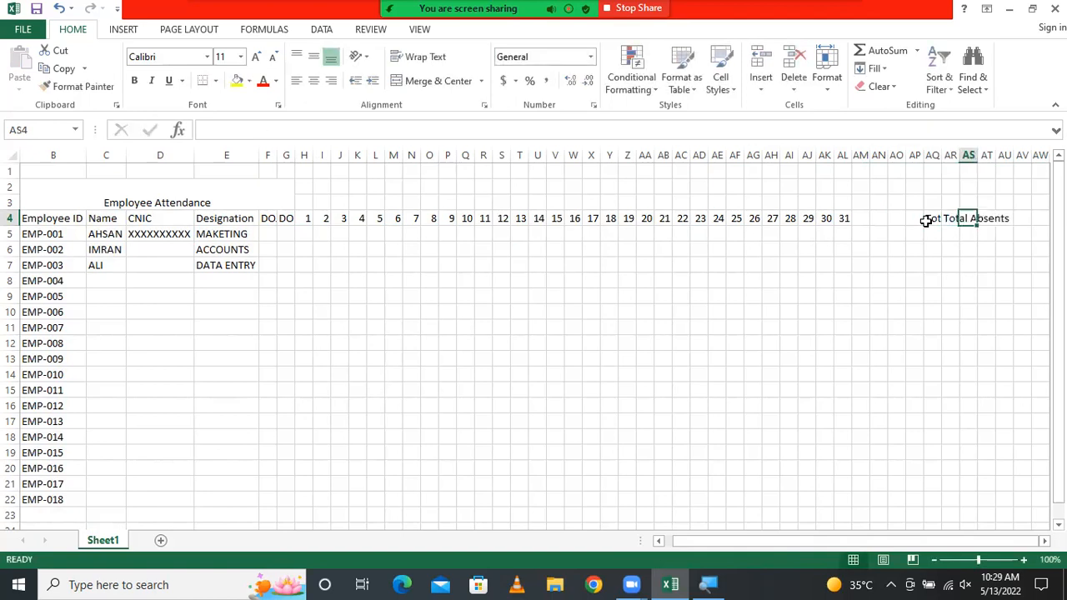
type("To")
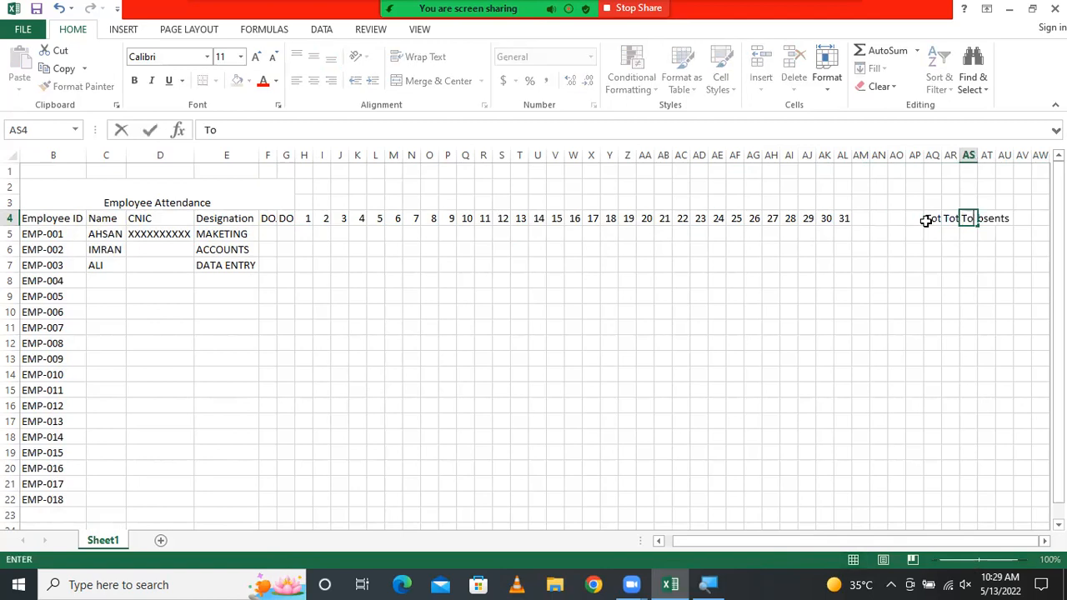
type("tal Leaves")
key("Tab")
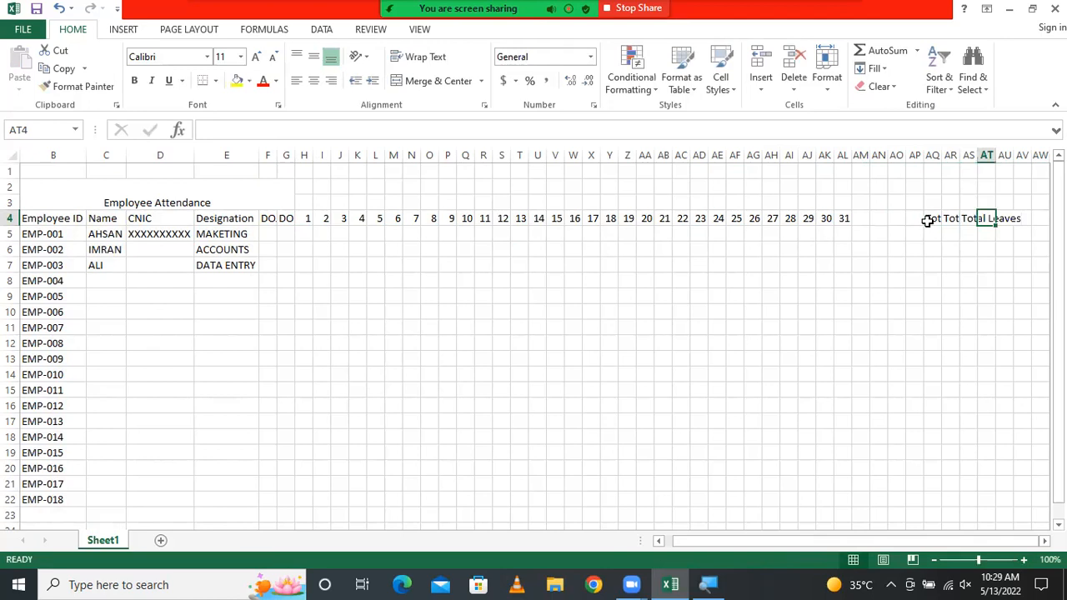
- AutoFit columns AQ to AS to their summary headings
left_click_drag(932, 155, 967, 154)
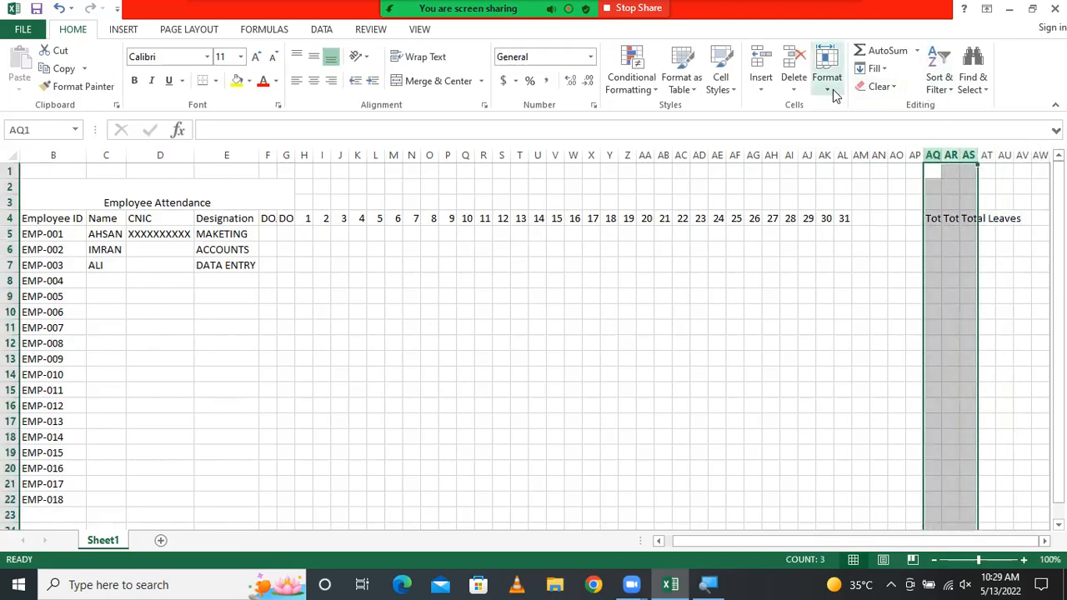
double_click(942, 155)
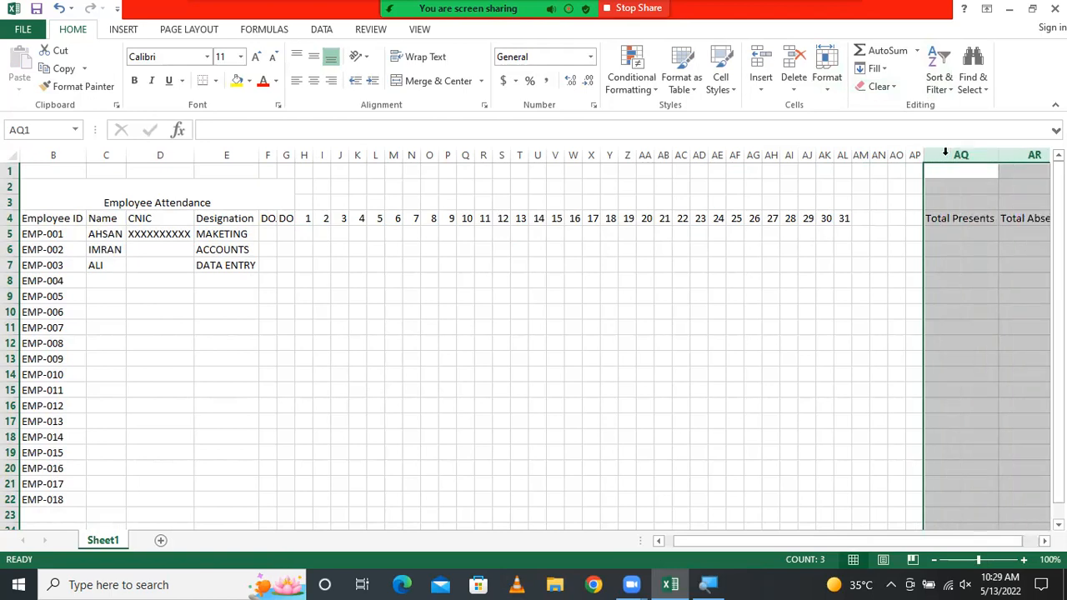
left_click(974, 243)
left_click(987, 234)
left_click(1027, 248)
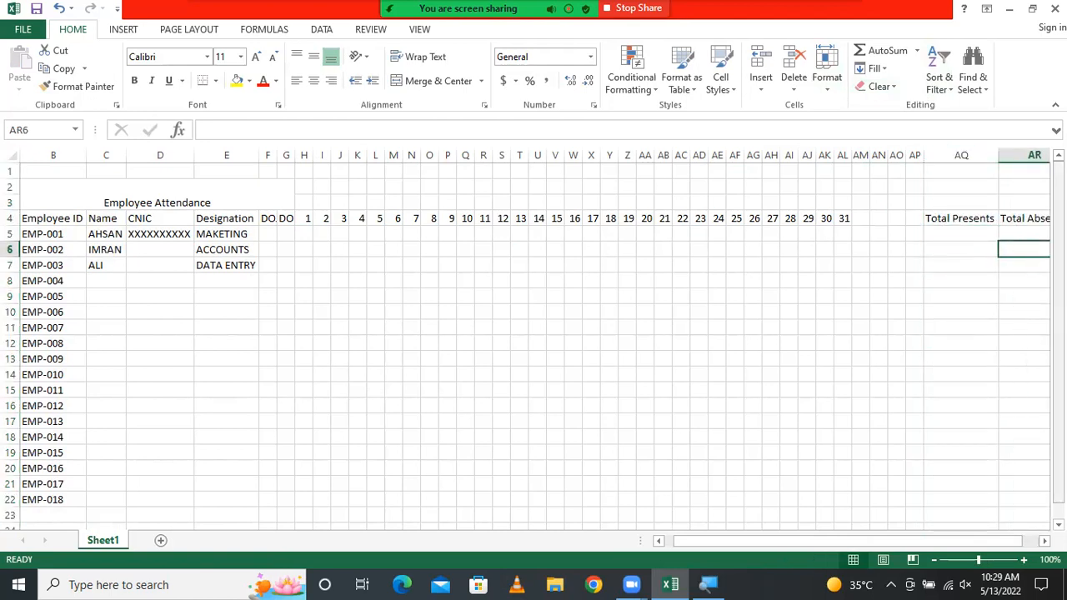
left_click_drag(1015, 544, 1031, 545)
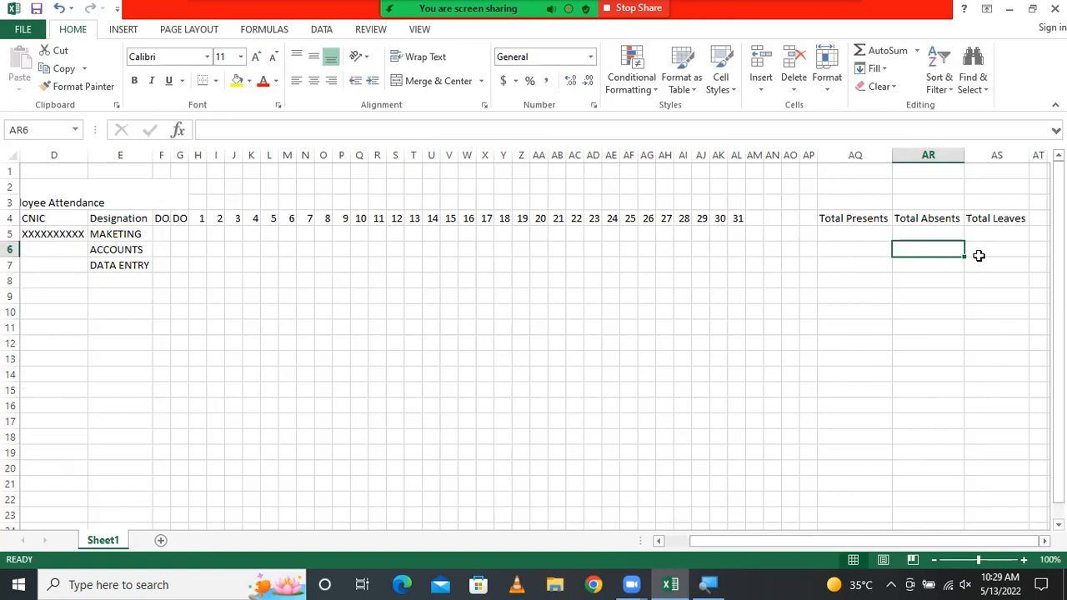
scroll(953, 250, "right", 5)
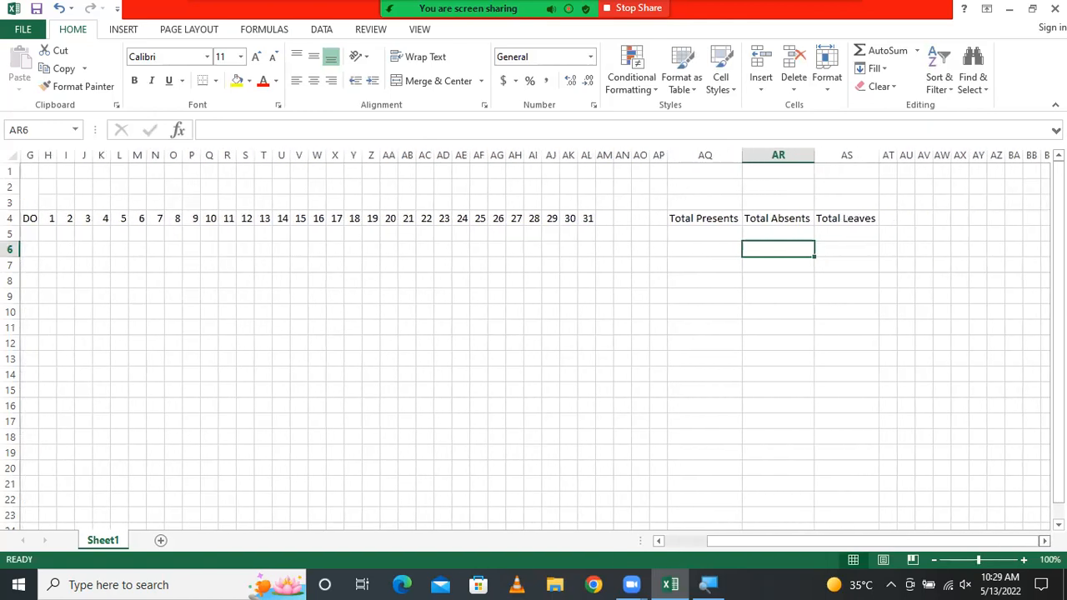
- Enter the attendance codes P, A and L in BD4:BD6
left_click(954, 217)
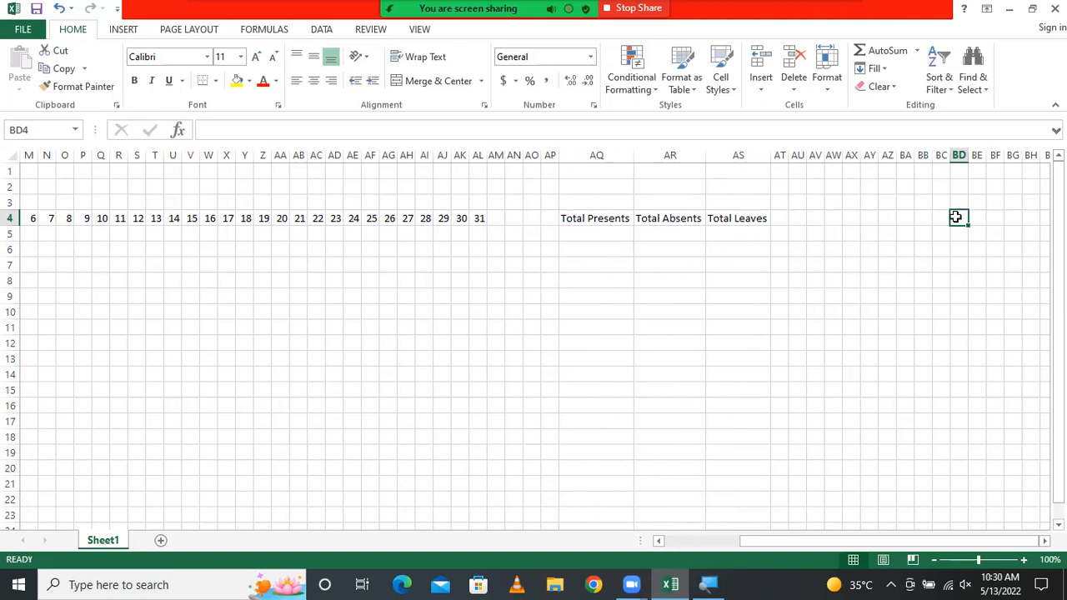
key("Return")
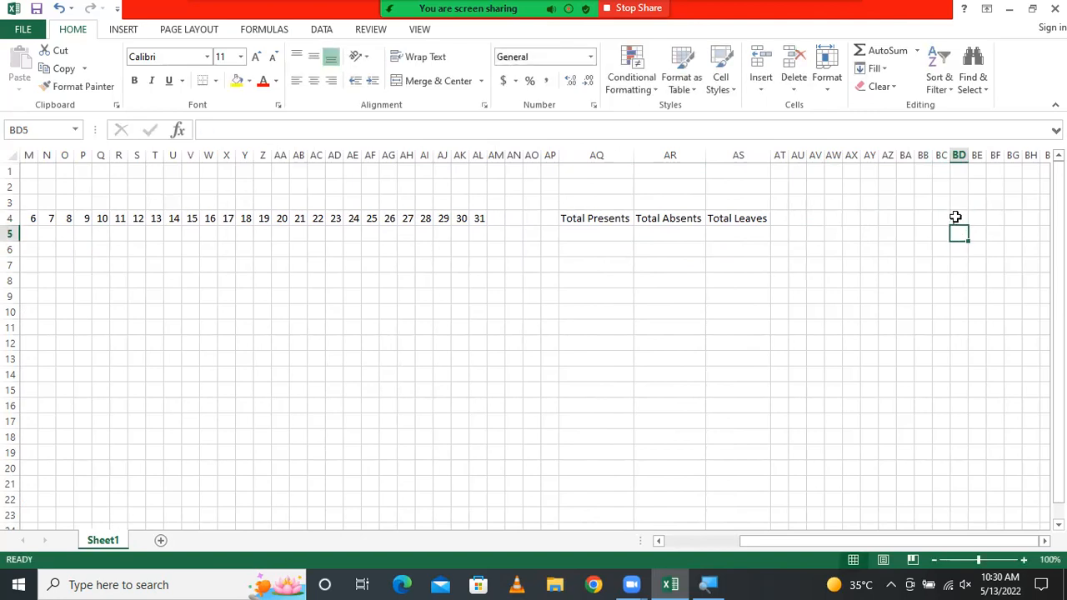
left_click(960, 218)
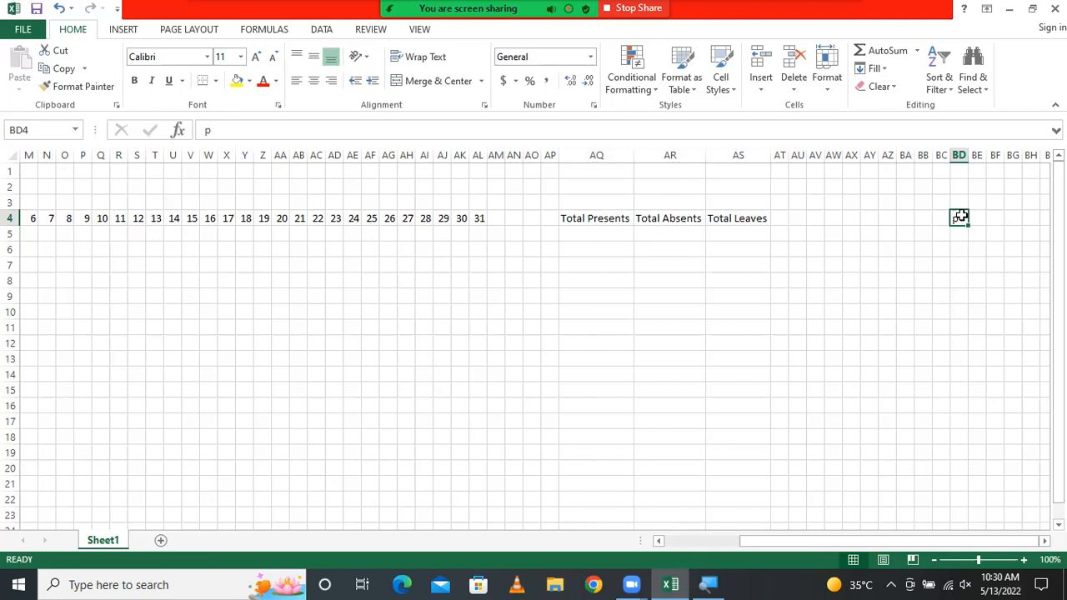
type("o")
key("Return")
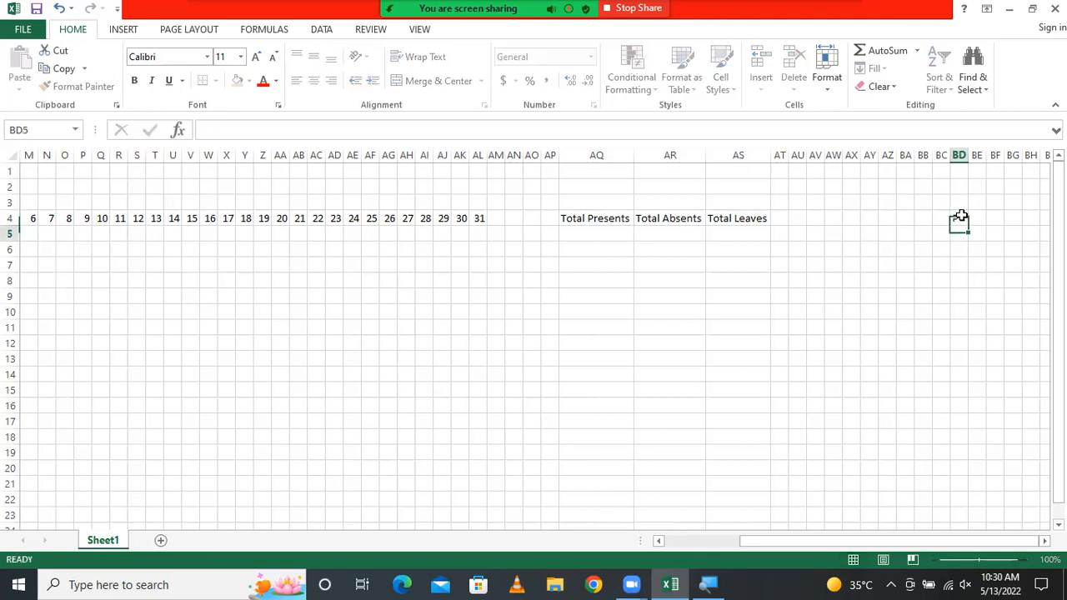
type("A")
key("Return")
type("L")
key("Return")
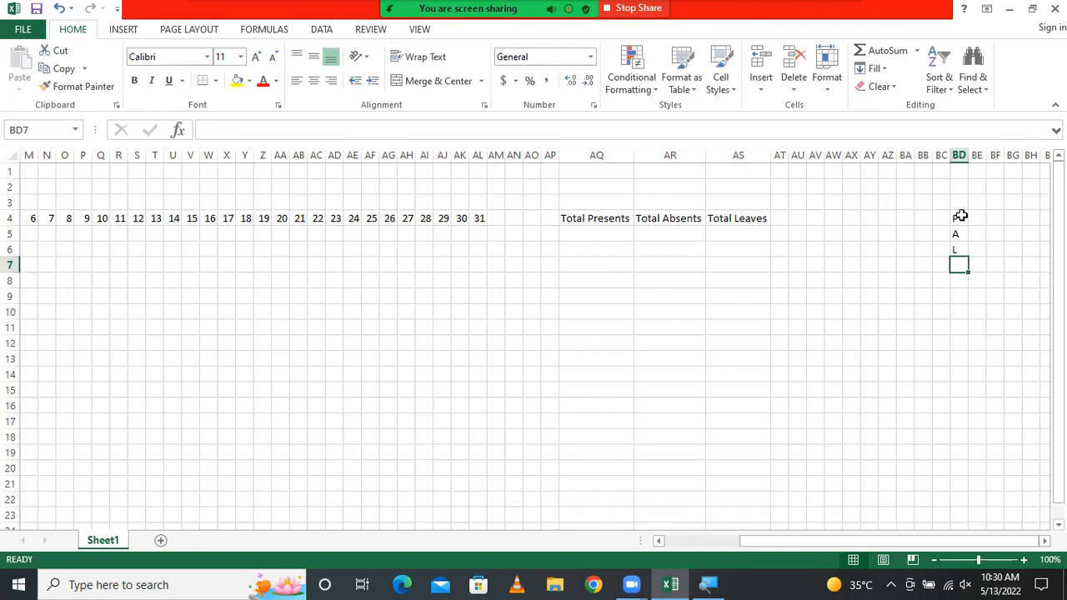
- Delete the three empty columns AW to AY between the Total Leaves column and the attendance codes
left_click_drag(842, 542, 808, 543)
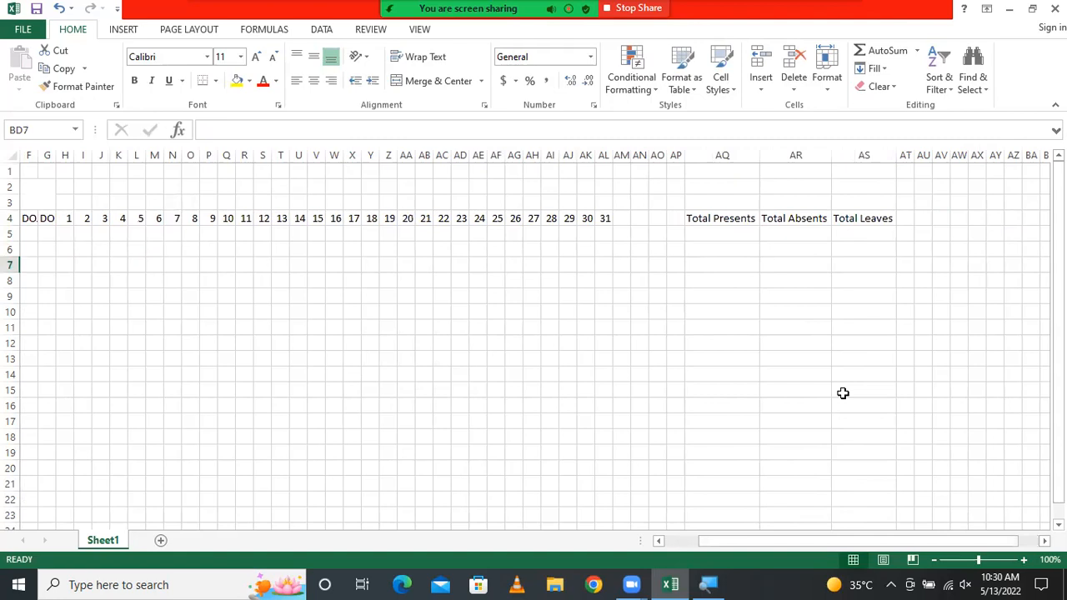
left_click_drag(959, 155, 984, 114)
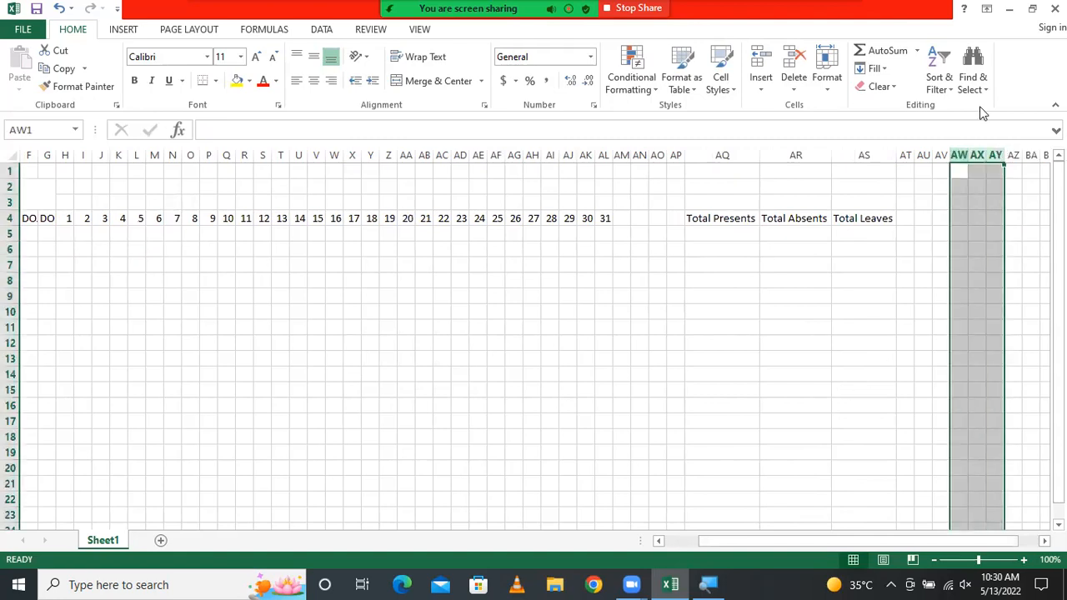
left_click(793, 60)
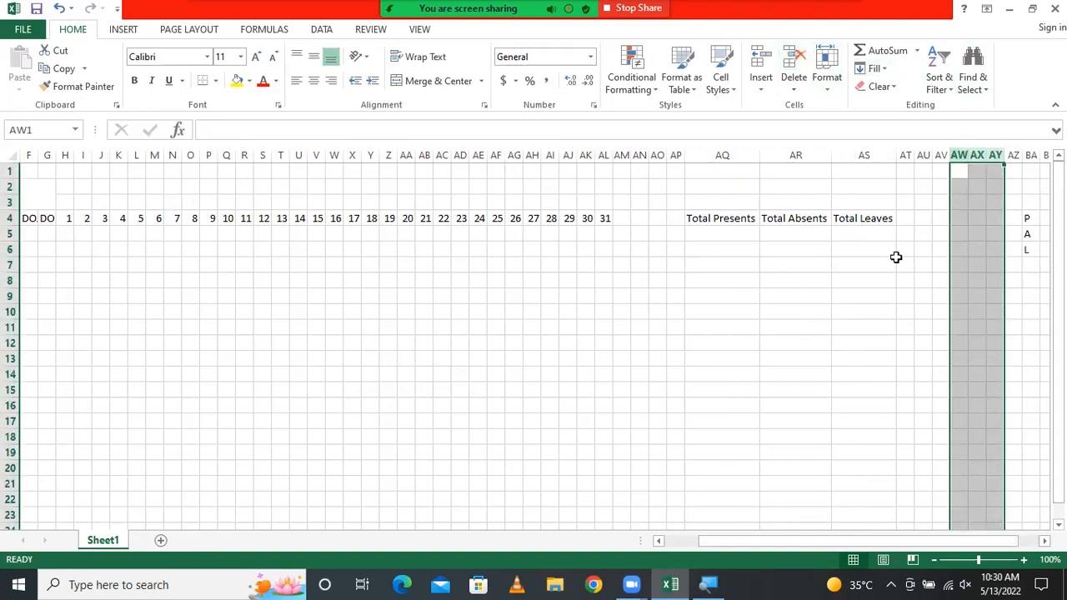
left_click(881, 306)
- Add a list data validation to H5 using the attendance codes in $BA$4:$BA$6 as source, and check its drop-down
left_click(74, 232)
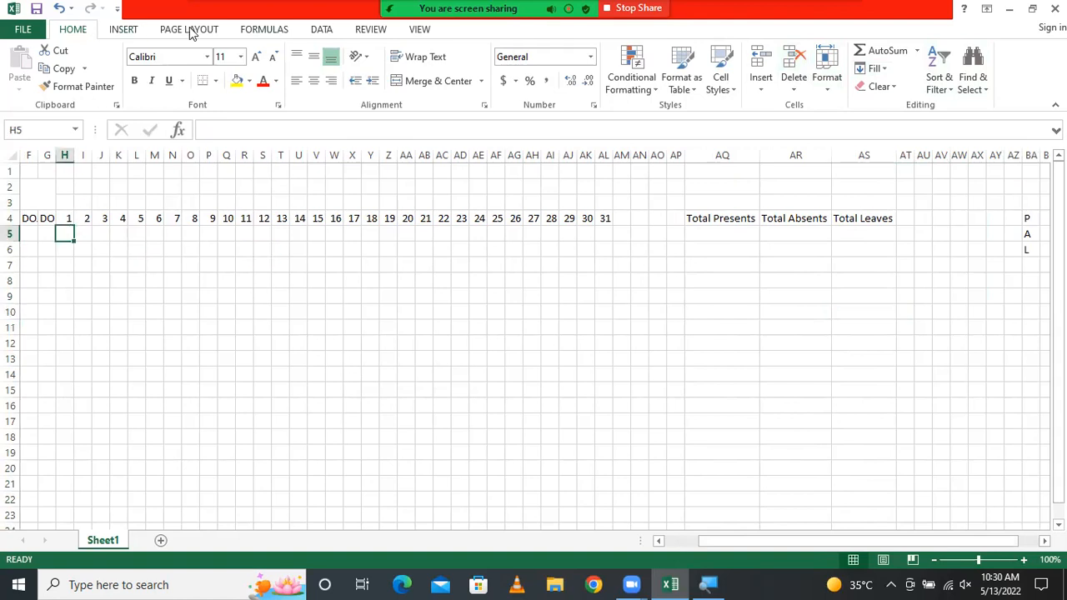
left_click(319, 32)
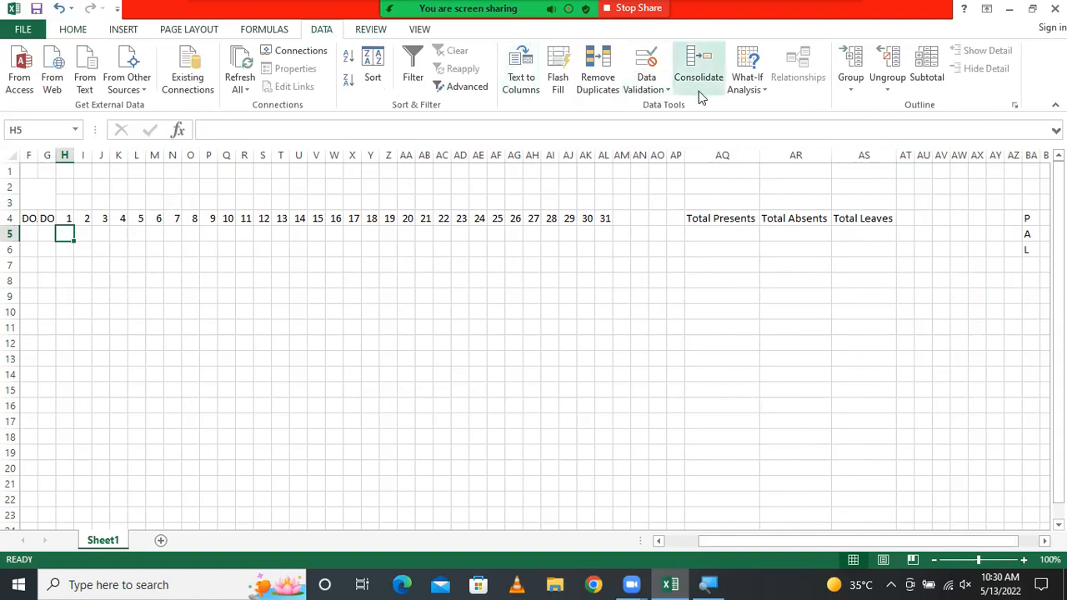
left_click(651, 88)
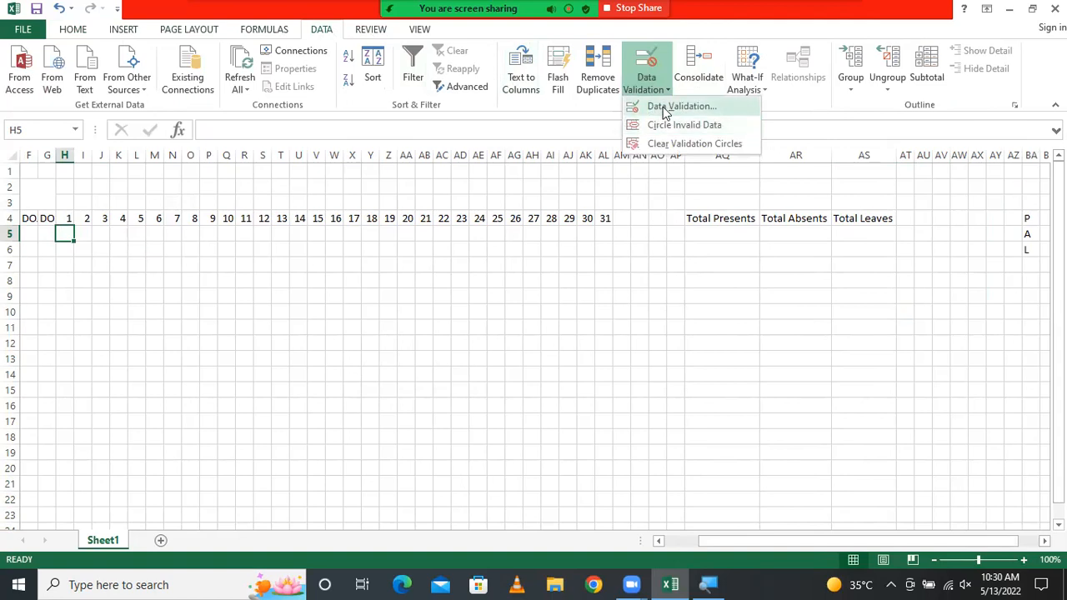
left_click(671, 106)
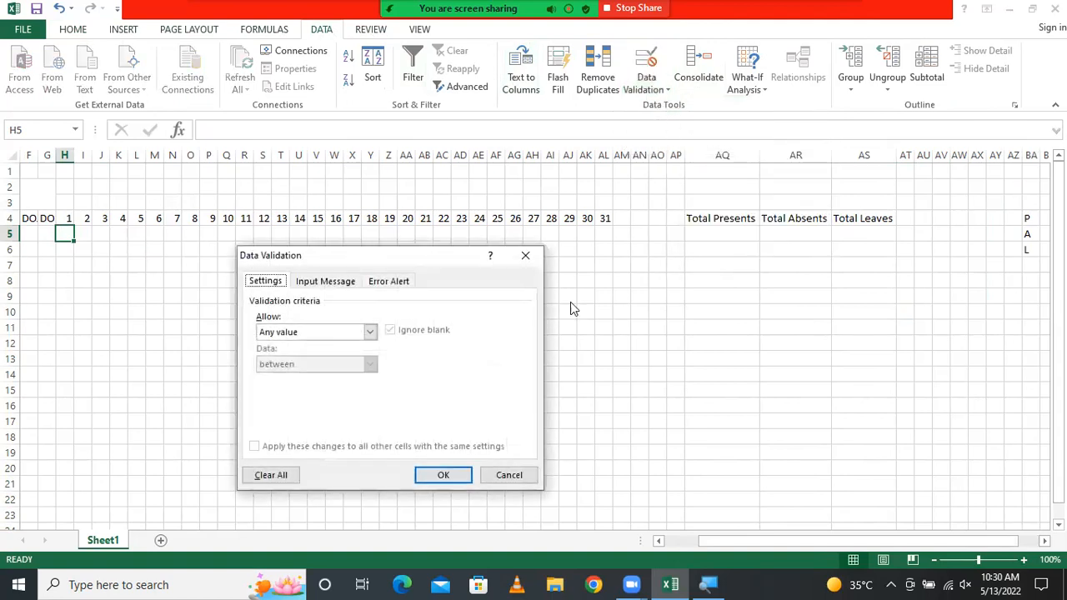
left_click(371, 332)
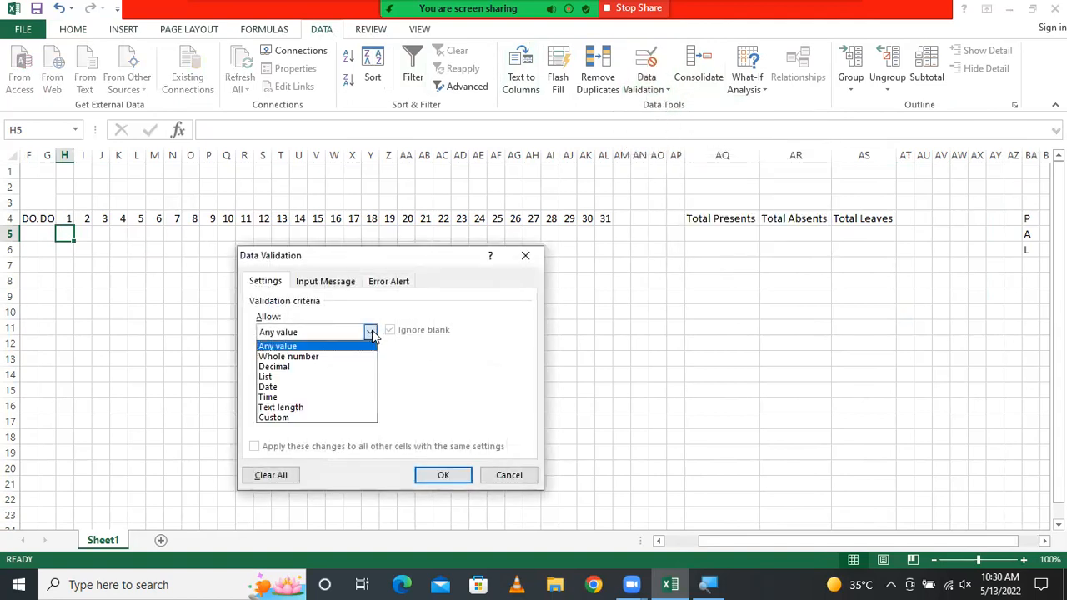
left_click(294, 380)
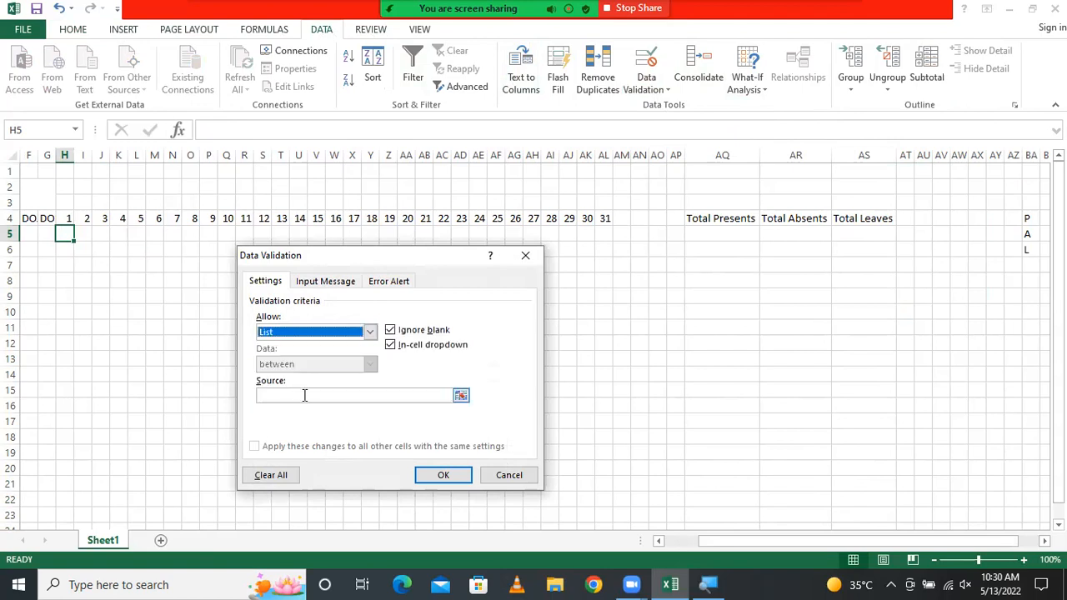
left_click(305, 395)
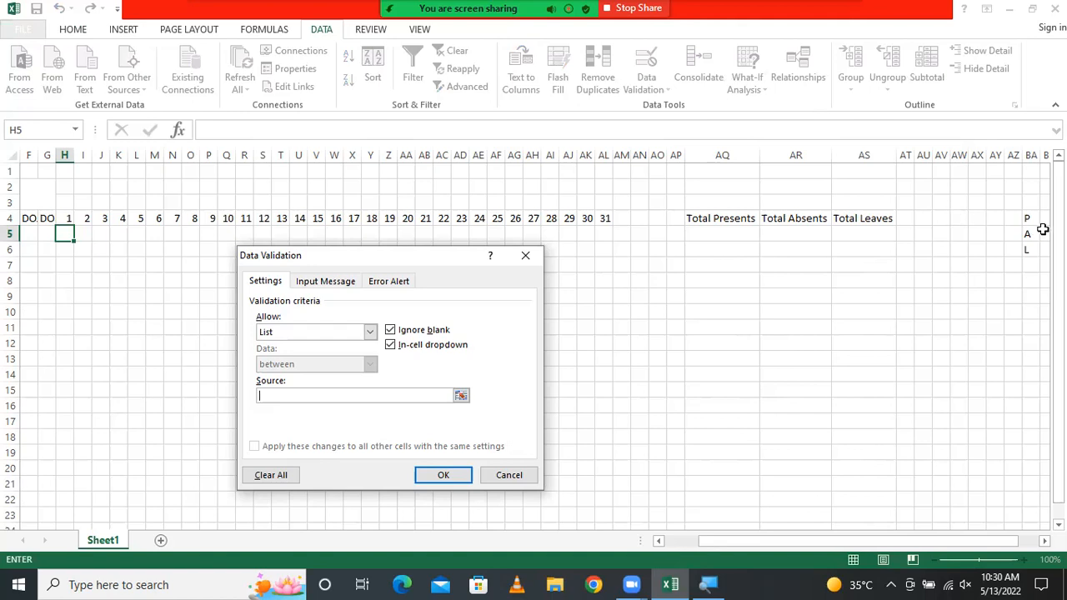
left_click_drag(1027, 219, 1032, 251)
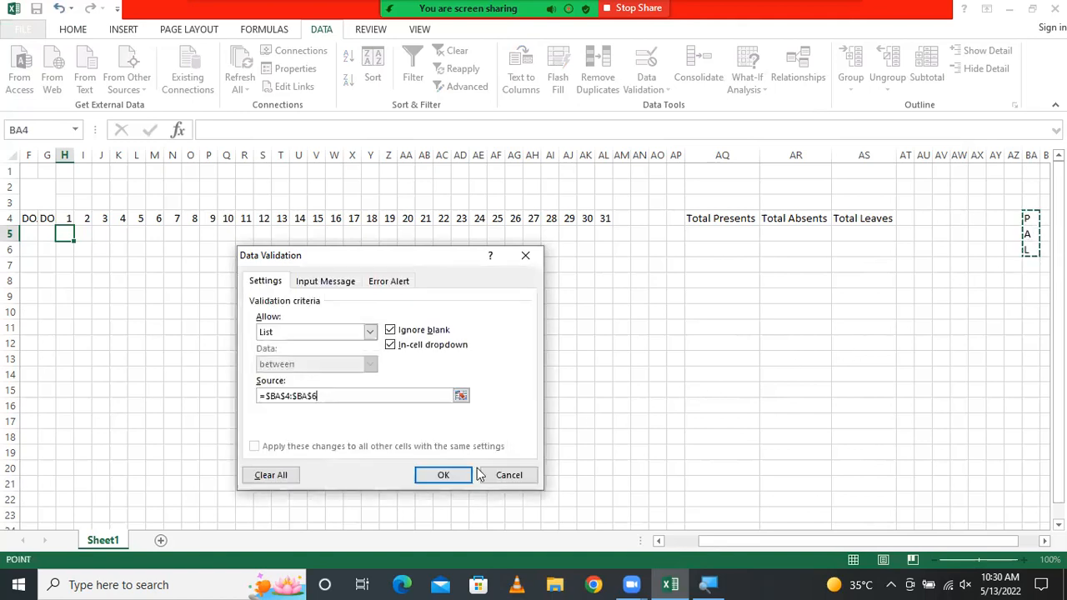
left_click(444, 475)
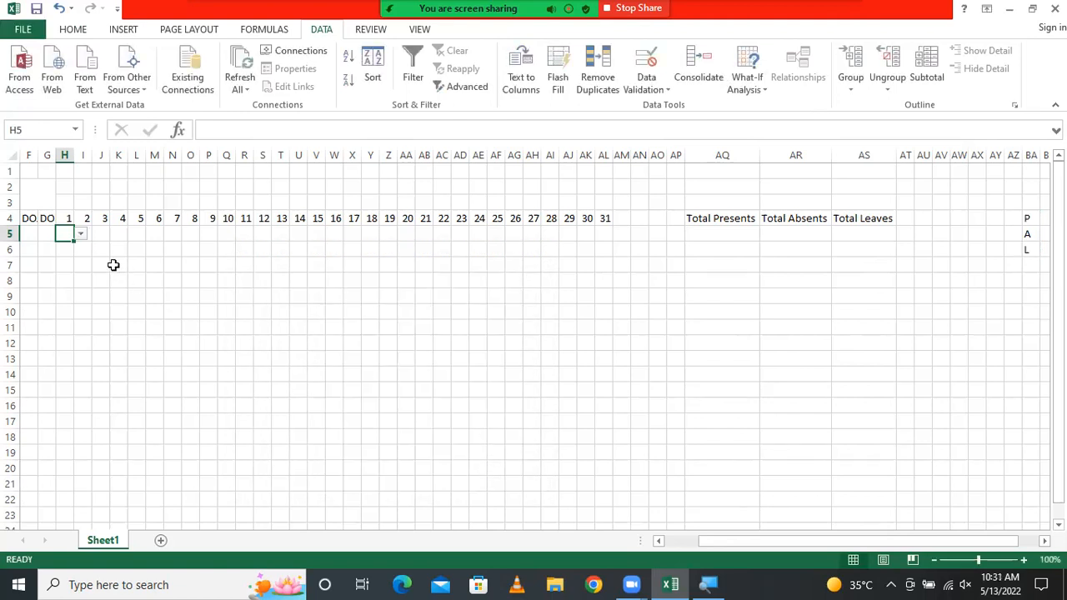
left_click(81, 234)
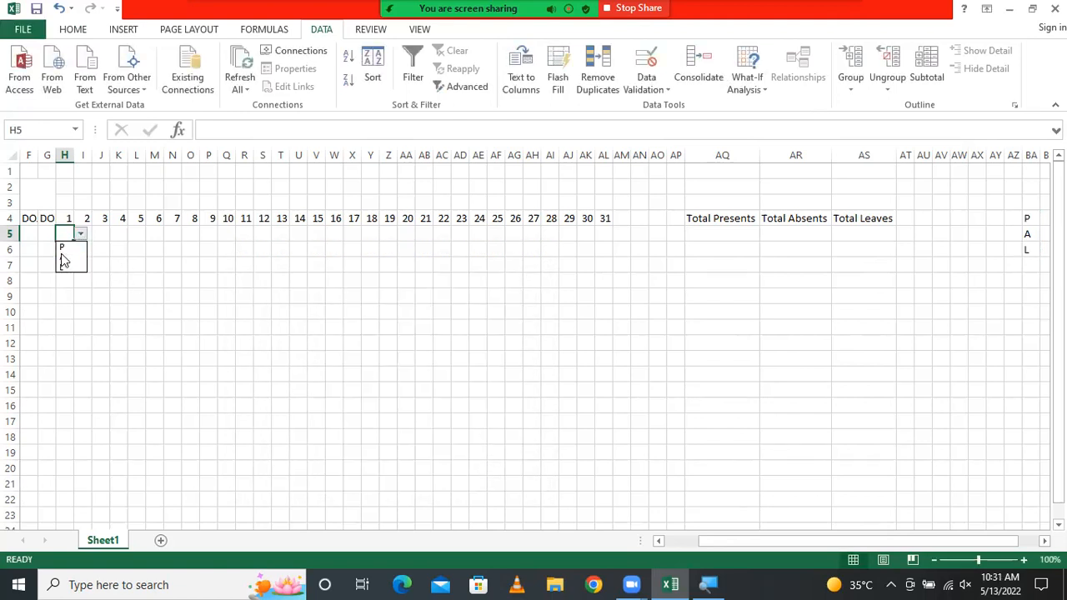
key("Escape")
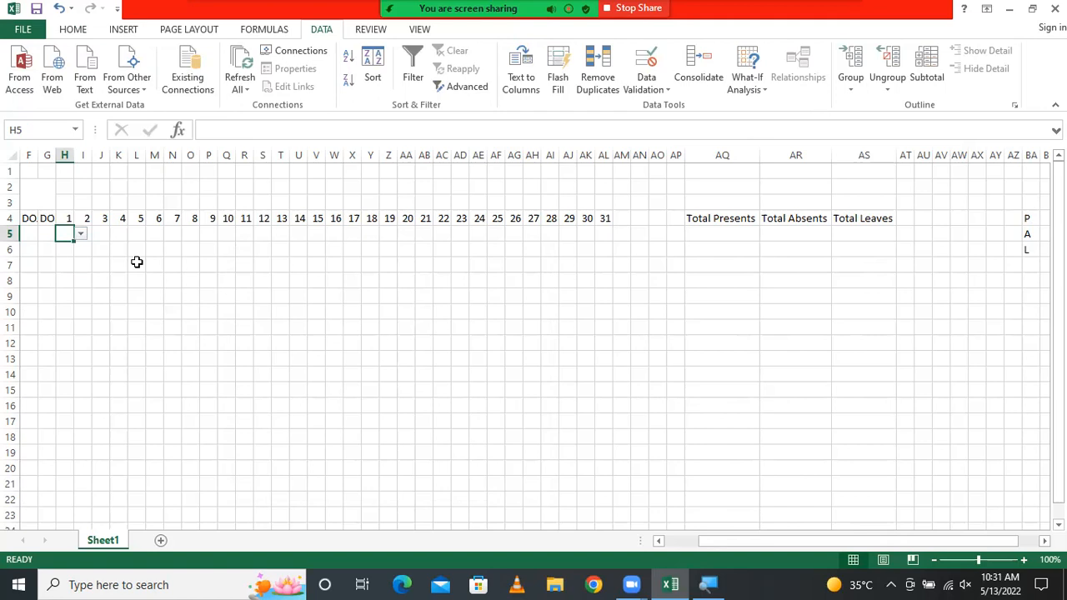
- Fill the H5 attendance drop-down down to row 58 and across to column AL, covering H5:AL58
mouse_move(75, 242)
left_mouse_down()
mouse_move(87, 527)
mouse_move(497, 511)
left_mouse_up()
left_click_drag(75, 508, 588, 492)
scroll(602, 430, "up", 4)
scroll(602, 431, "up", 8)
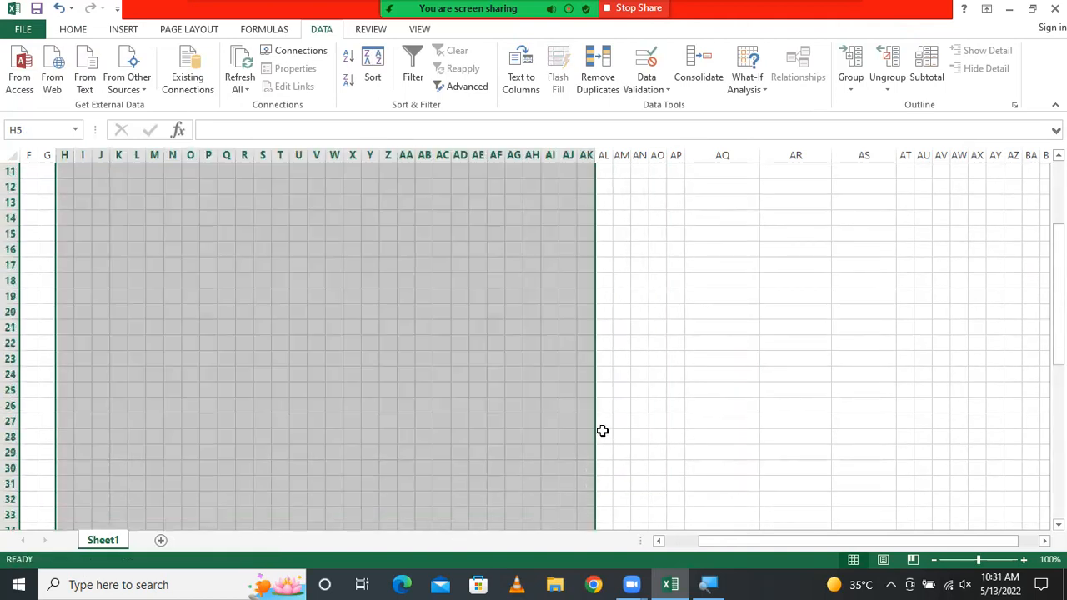
scroll(581, 474, "down", 3)
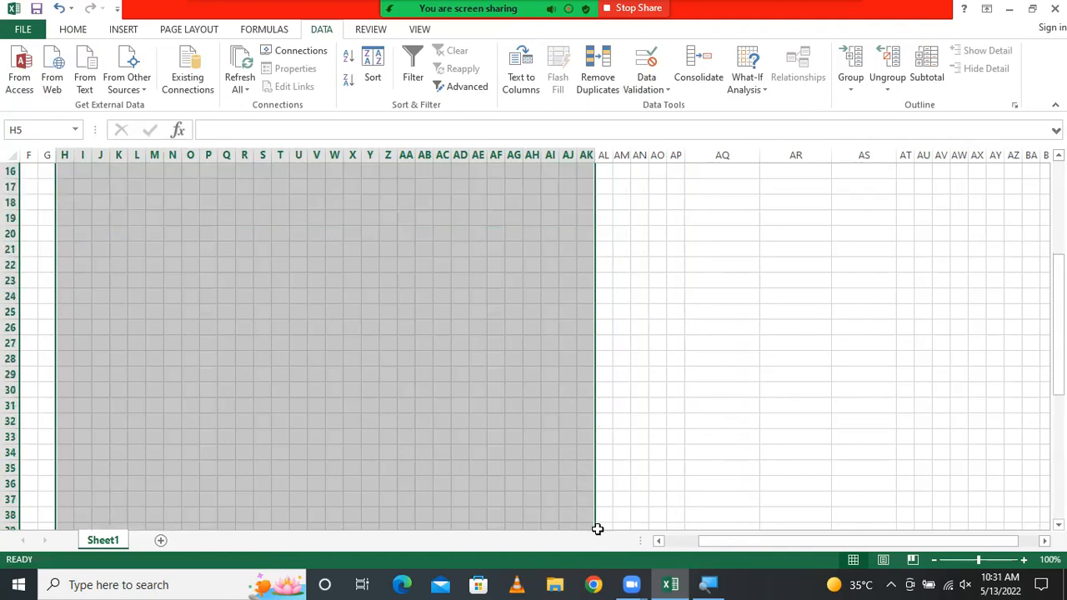
scroll(594, 519, "down", 9)
scroll(615, 503, "down", 2)
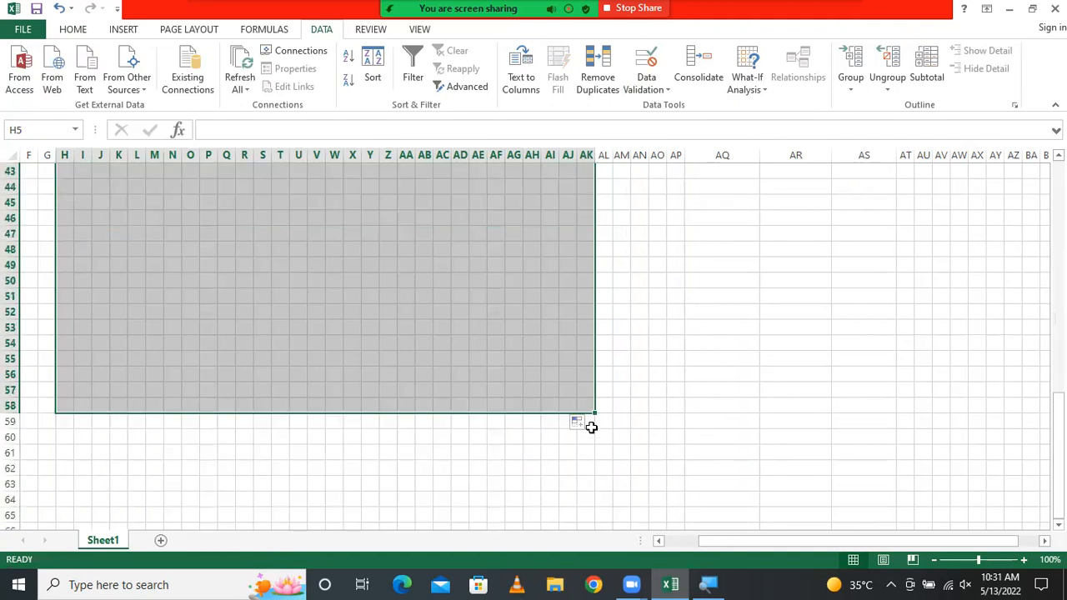
left_click_drag(592, 414, 566, 359)
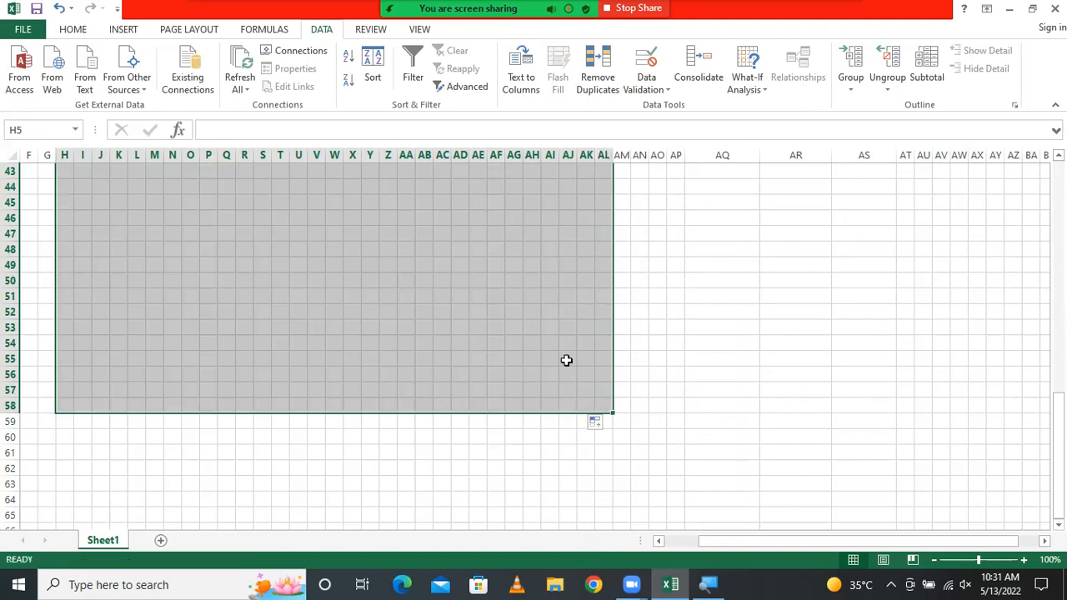
- Check the attendance code choices offered by the drop-down in AD5 under day 23
left_click(567, 360)
scroll(531, 348, "up", 12)
scroll(531, 348, "up", 2)
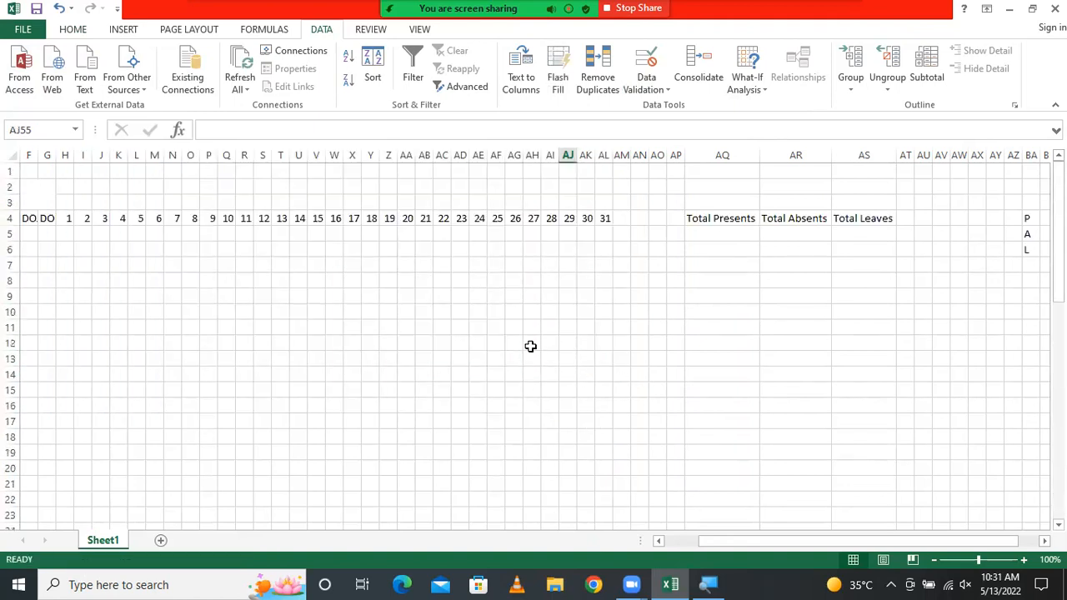
left_click(461, 234)
left_click(476, 235)
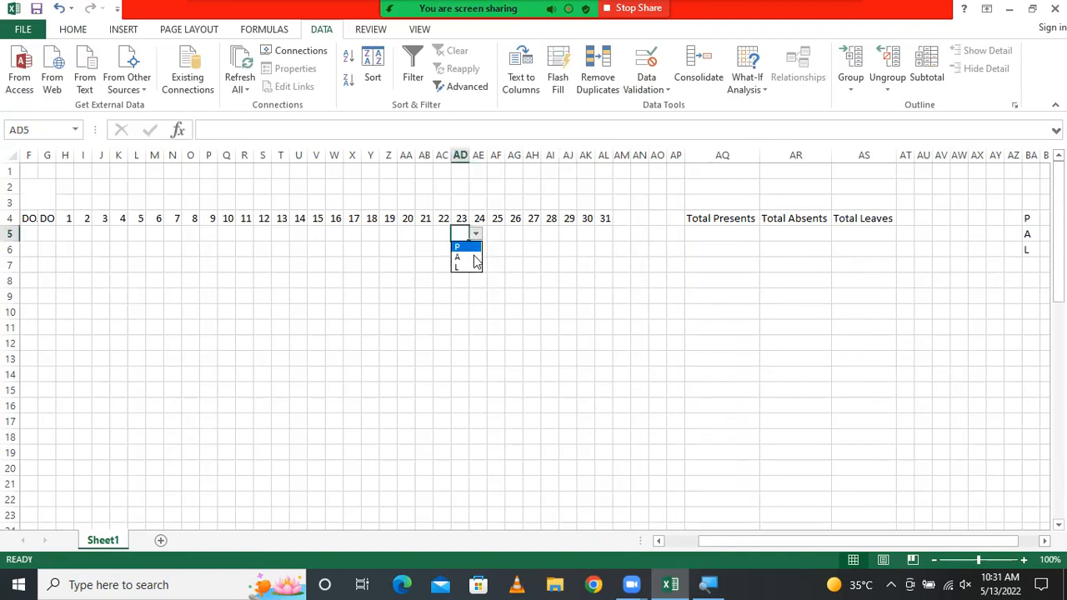
key("Escape")
- Replace the first day number in H4 with the date 5/1/2022
left_click_drag(69, 218, 605, 218)
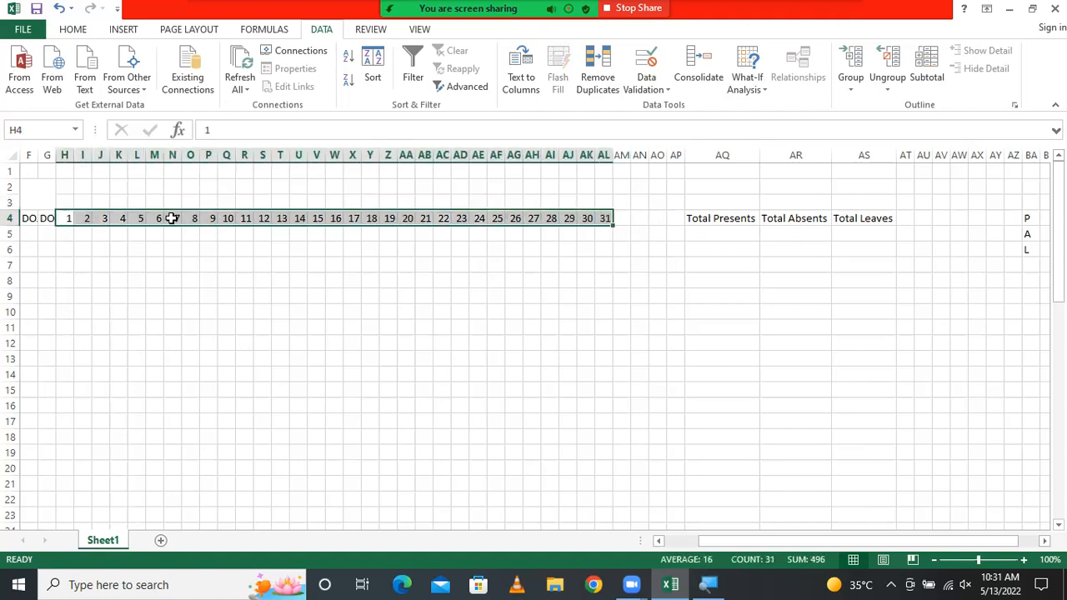
left_click(66, 216)
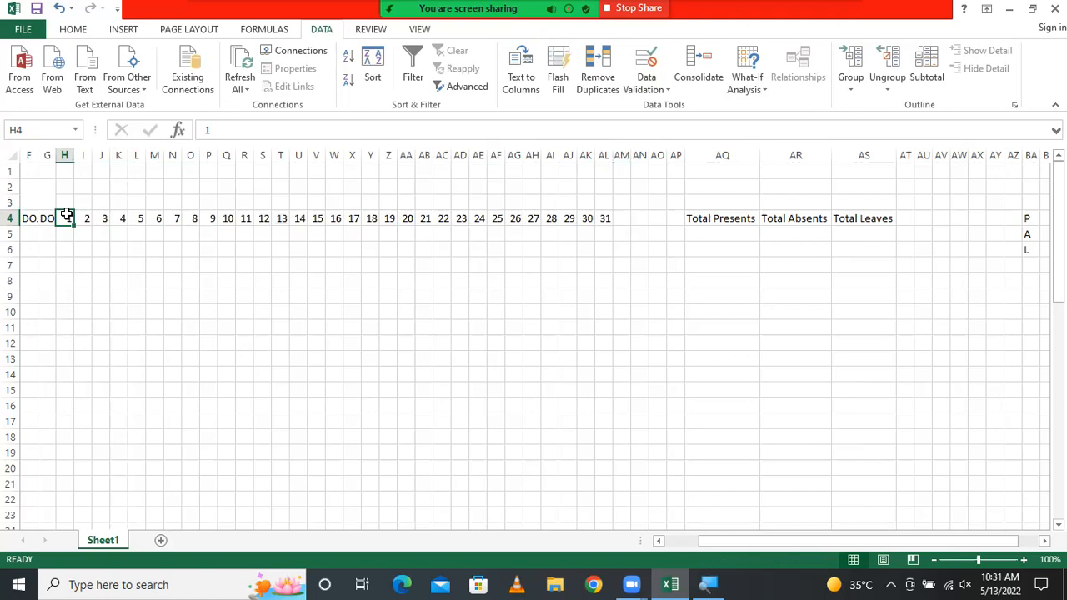
left_click(87, 29)
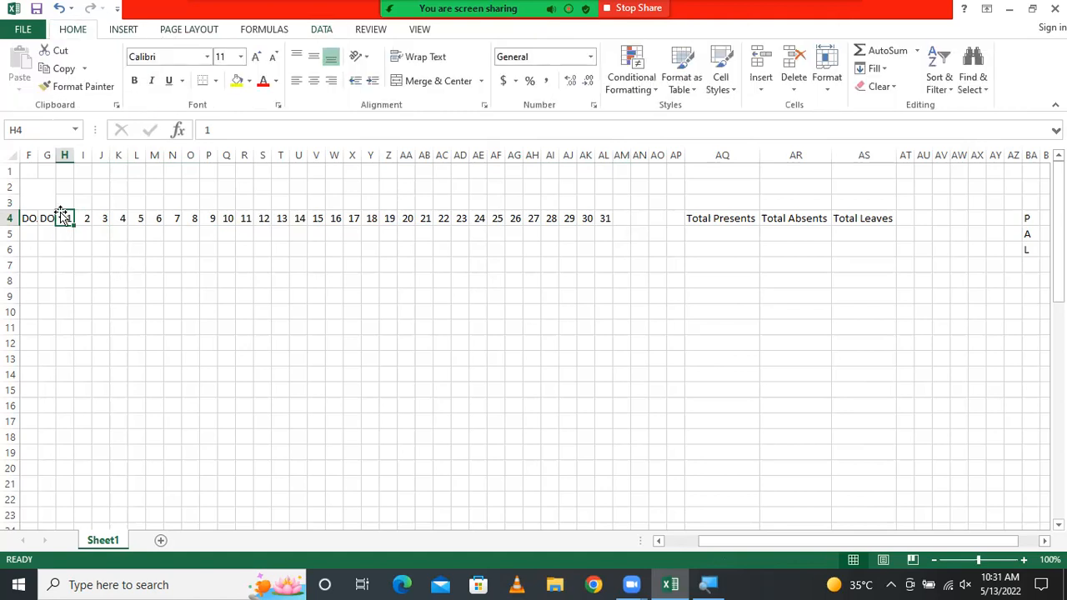
type("5/1")
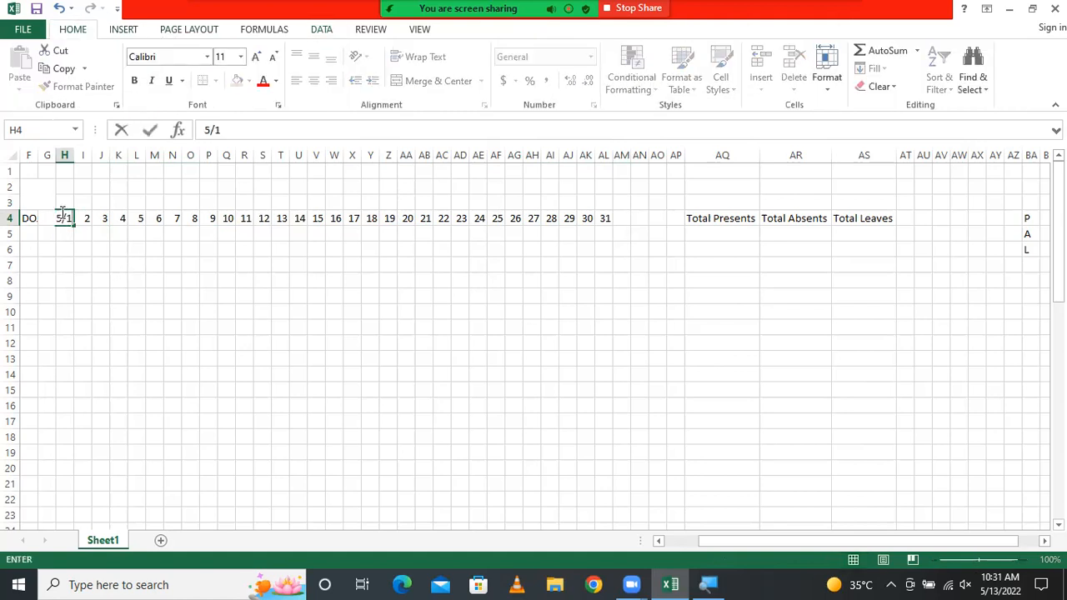
type("/2022")
key("Return")
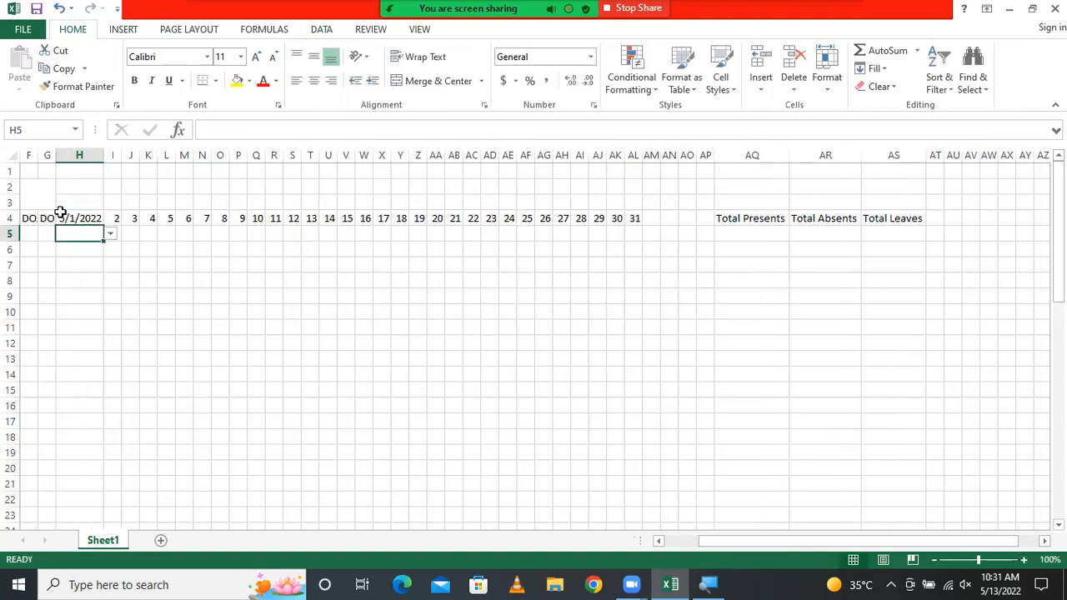
- Fill the date series from H4 across to AL4, widening column I to fit its date
left_click(87, 218)
mouse_move(104, 226)
left_mouse_down()
mouse_move(139, 223)
mouse_move(116, 220)
left_mouse_up()
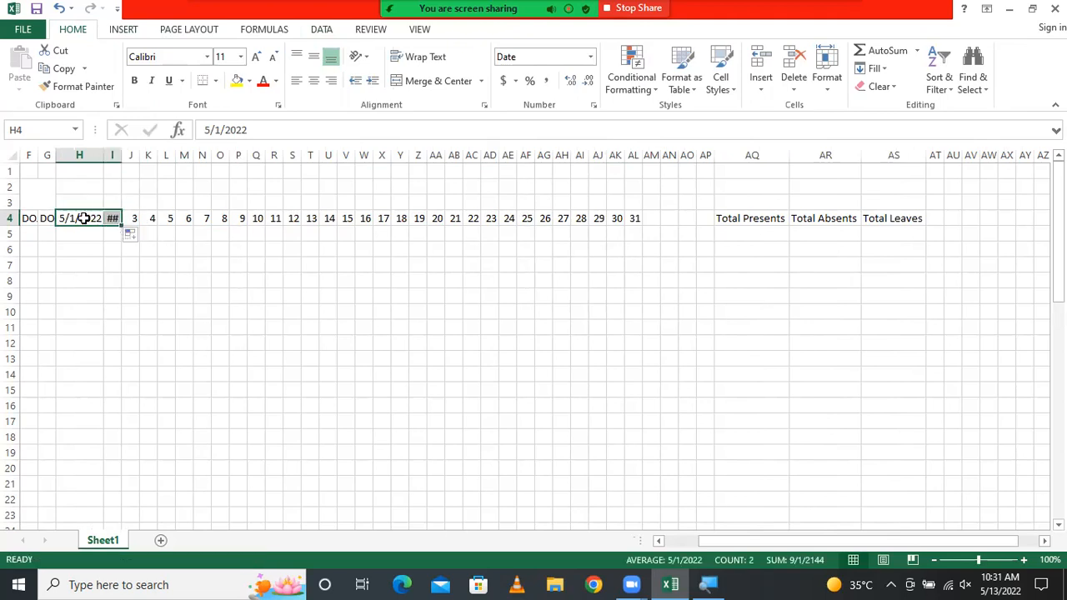
left_click(117, 157)
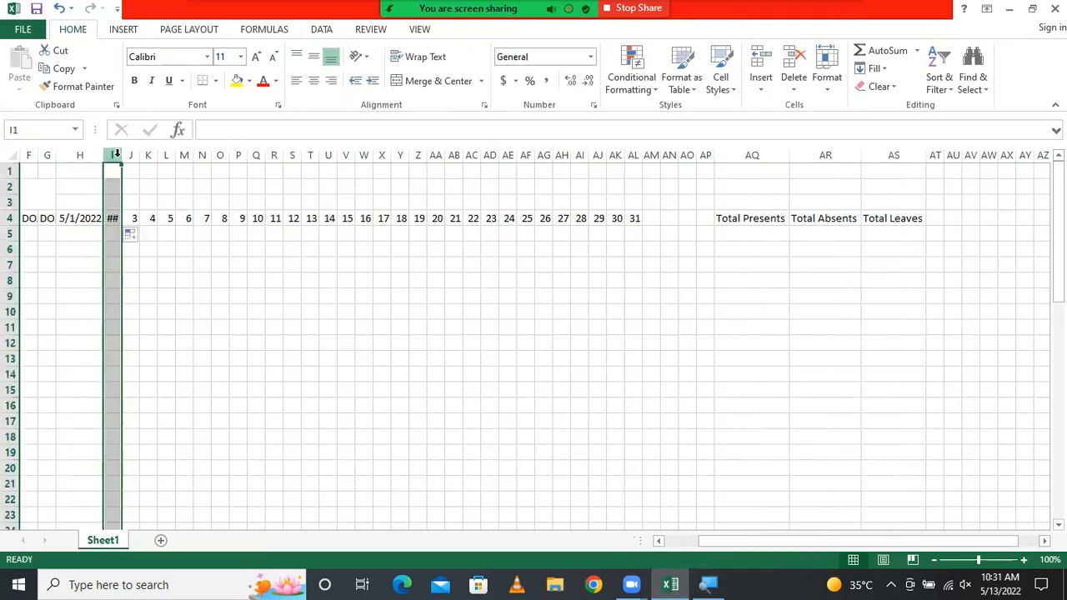
double_click(121, 155)
left_click(111, 219)
left_click_drag(79, 216, 669, 218)
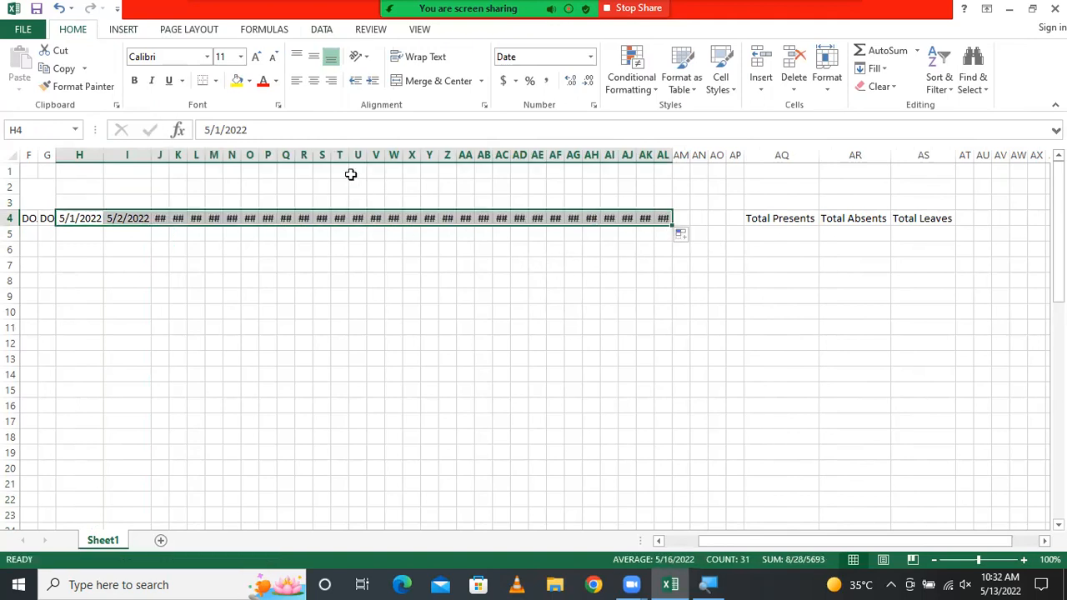
- Format the dates in H4:AL4 with the short 3/14 date type
left_click(593, 105)
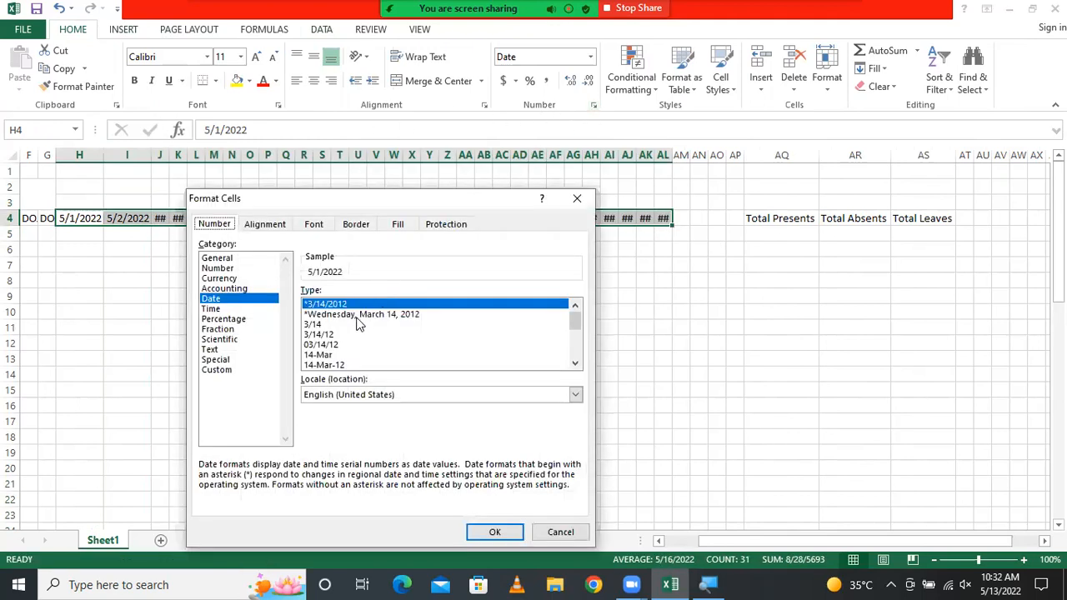
left_click(357, 314)
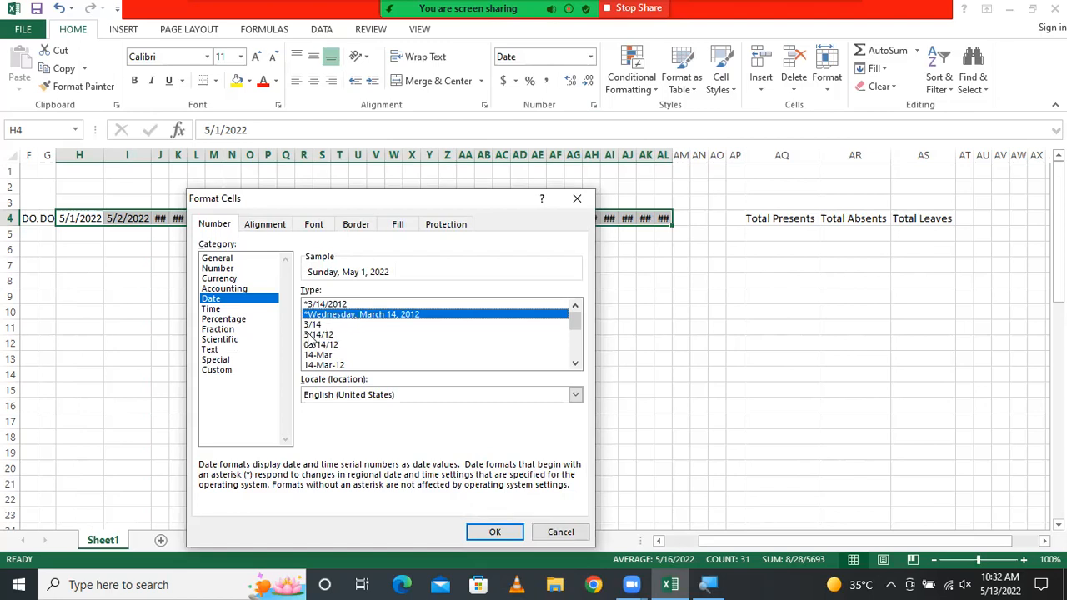
left_click(314, 325)
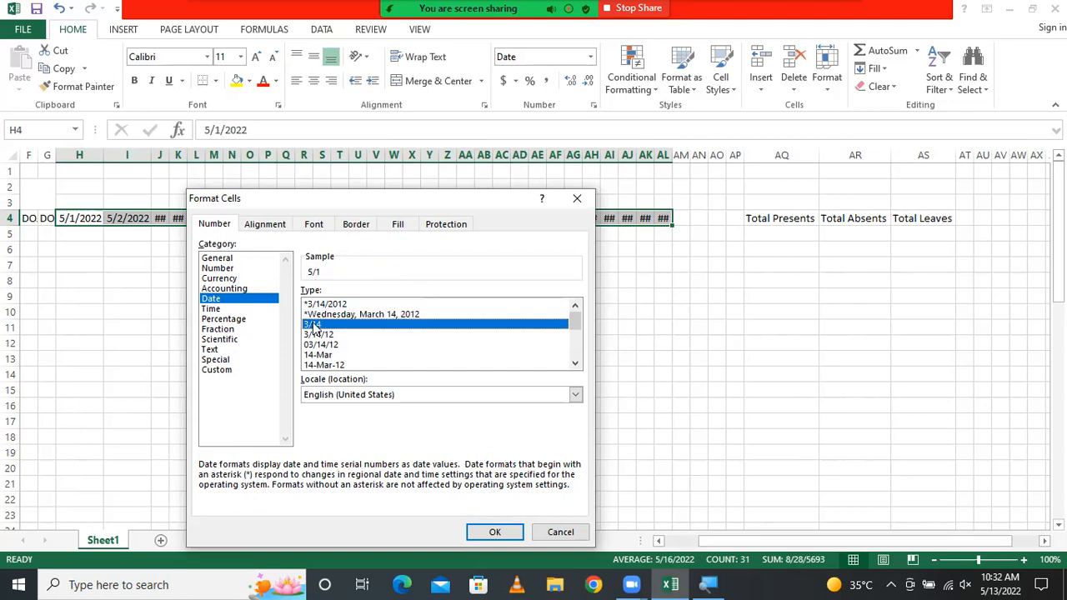
left_click(497, 527)
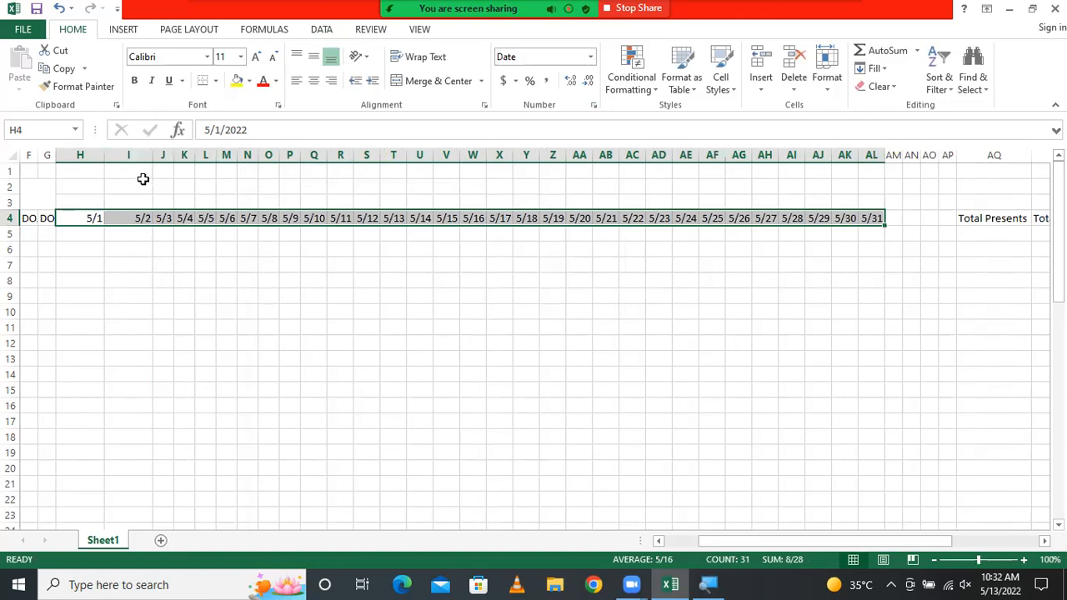
- Narrow columns H and I to fit their month/day headings
left_click(116, 232)
left_click_drag(152, 151, 75, 145)
left_click(213, 264)
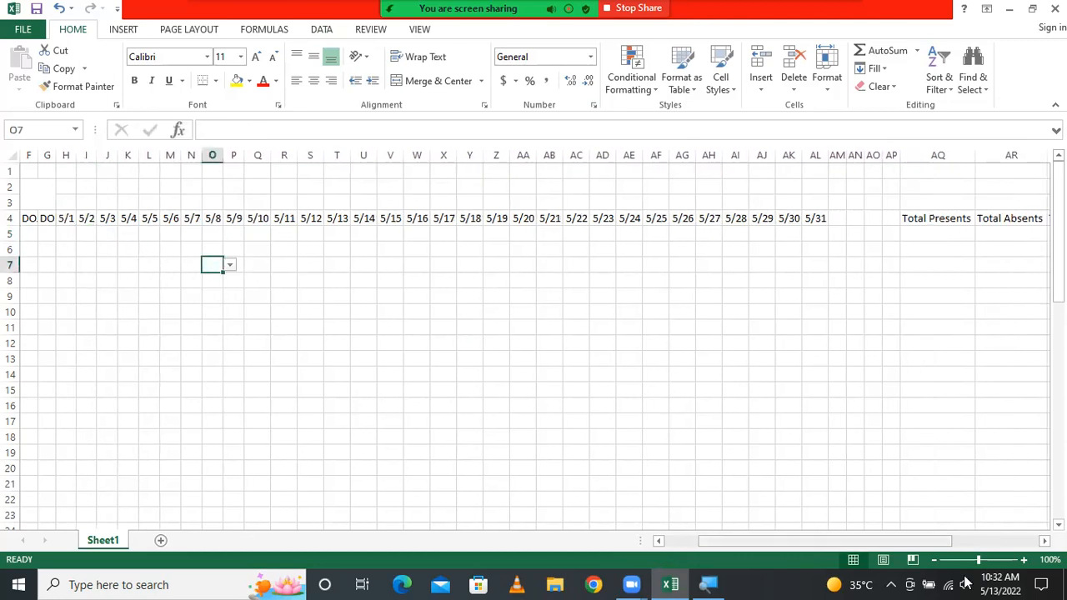
- Check the May 2022 calendar for Sundays and fill the 5/1, 5/8, 5/15, 5/22 and 5/29 date headings with yellow
left_click(1014, 583)
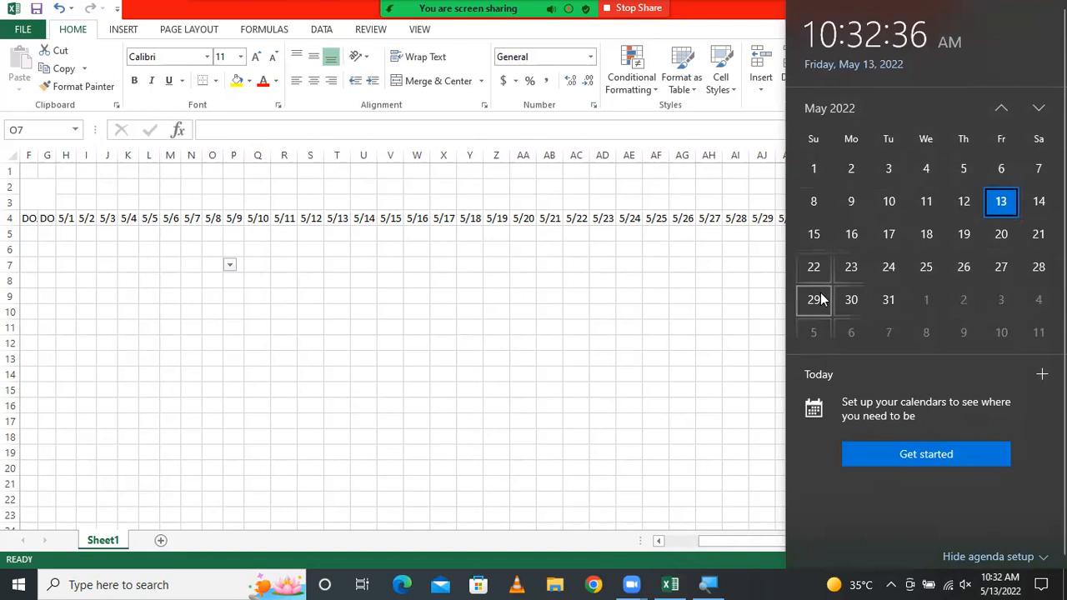
left_click(70, 218)
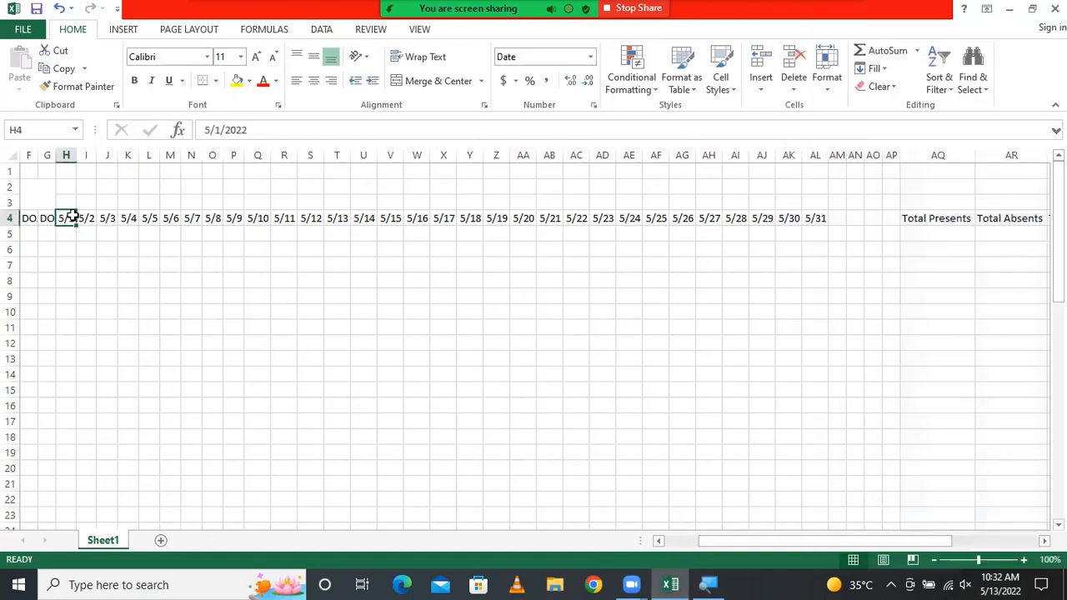
left_click(237, 81)
left_click(215, 219)
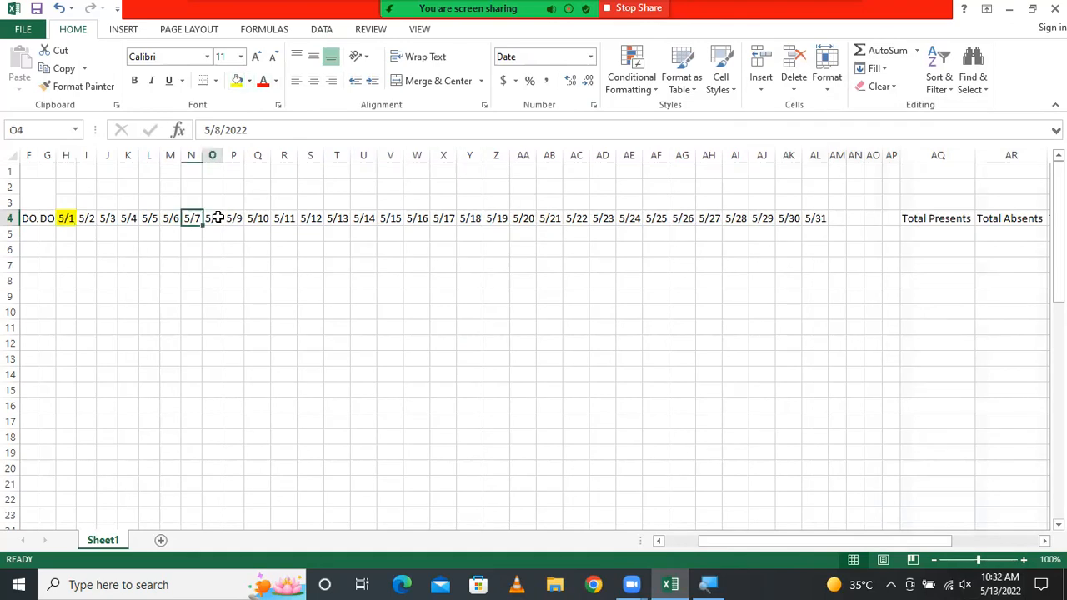
left_click(238, 82)
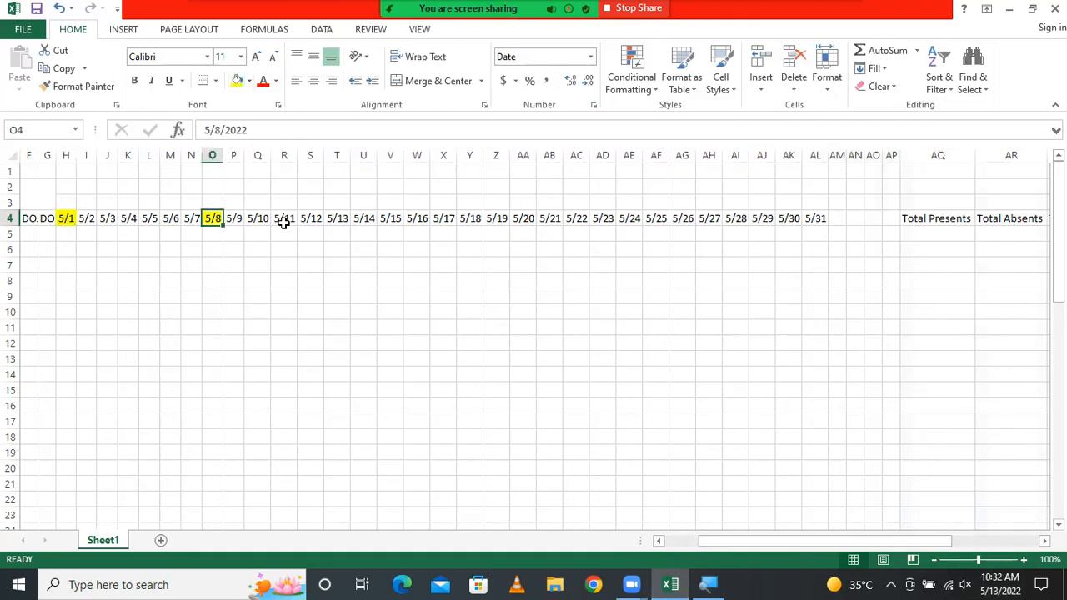
left_click(392, 218)
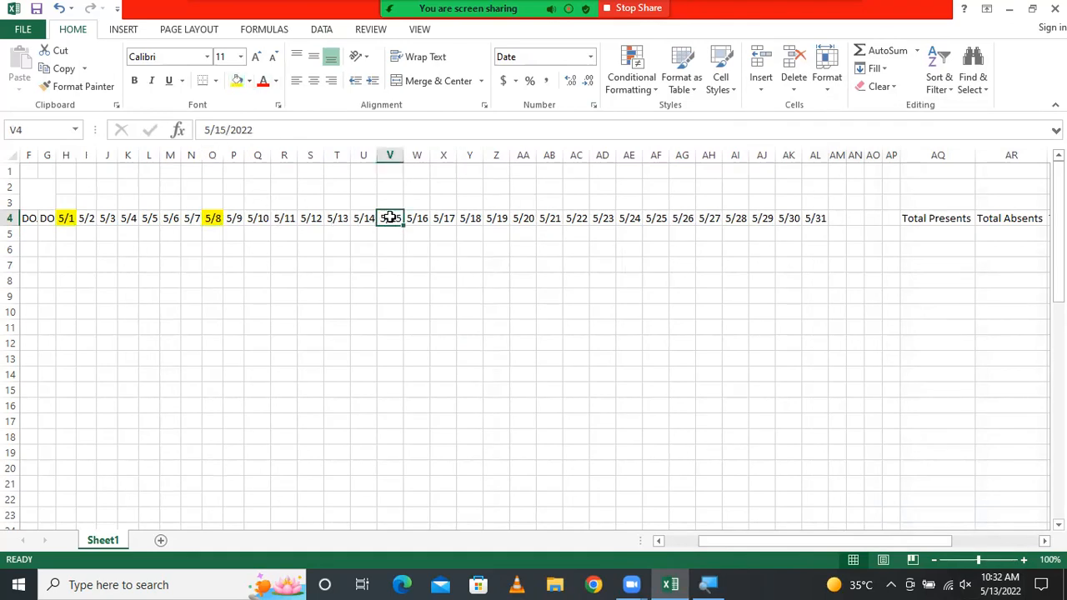
left_click(238, 81)
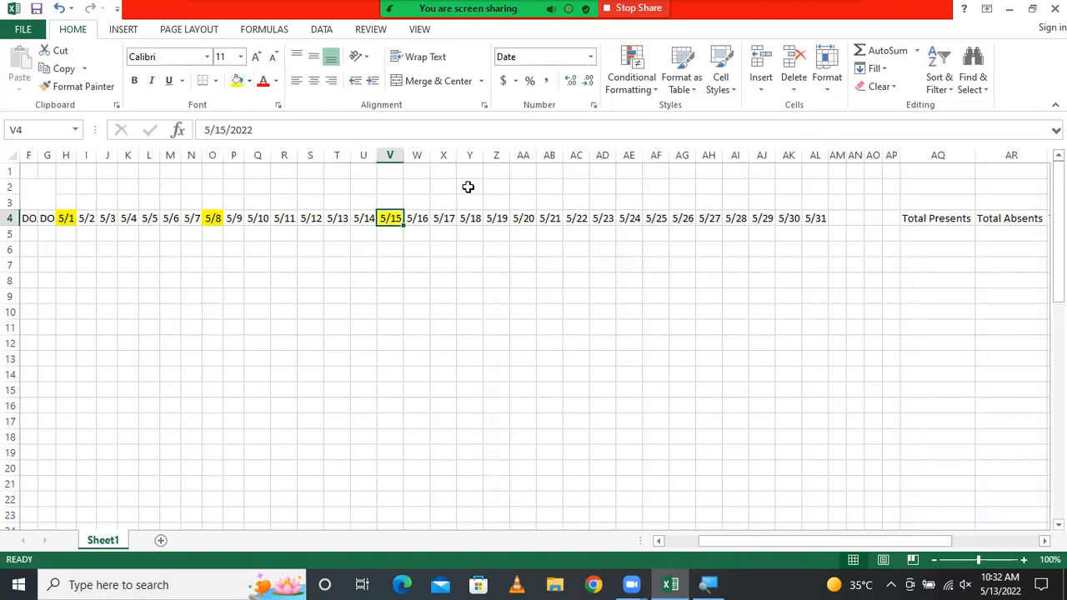
left_click(576, 219)
left_click(238, 81)
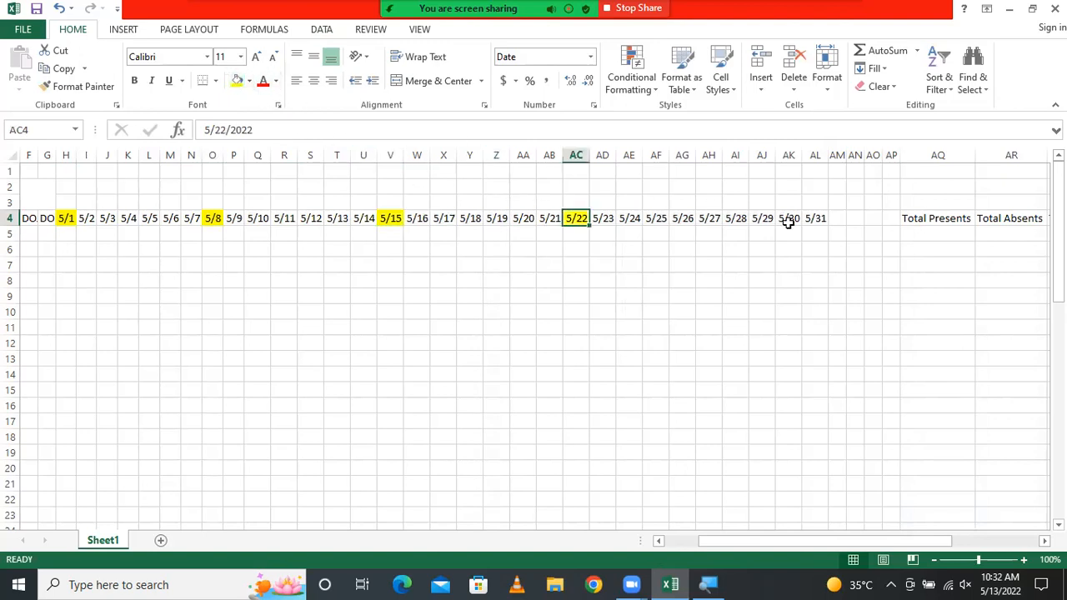
left_click(762, 218)
left_click(237, 81)
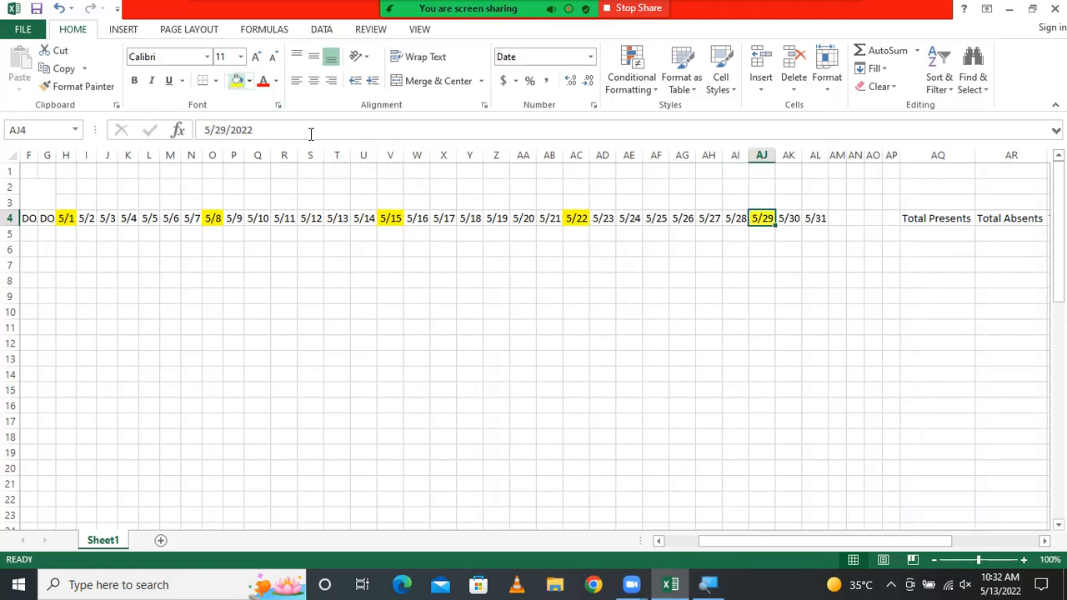
left_click(652, 281)
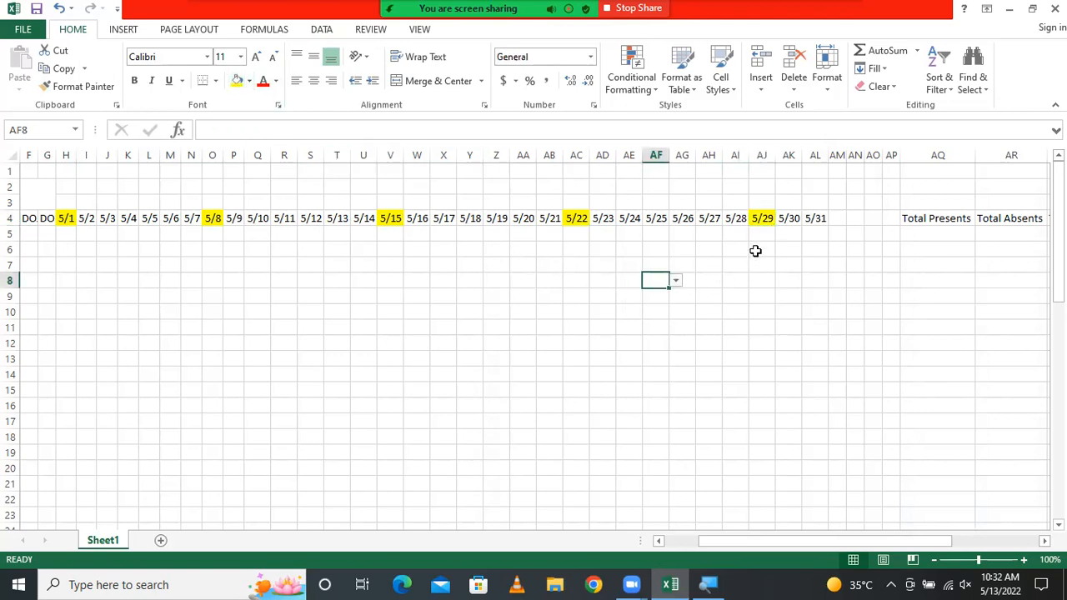
- Merge and center the cells below the 5/1 heading from H5 down and try to enter SUNDAY in them
left_click_drag(68, 233, 68, 485)
scroll(147, 363, "up", 11)
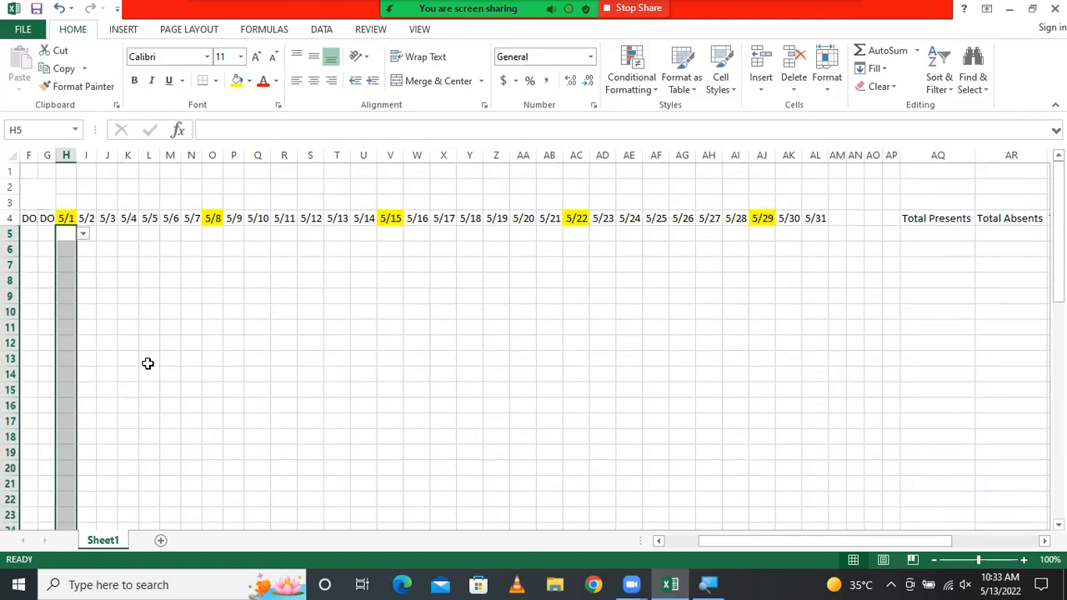
left_click(431, 86)
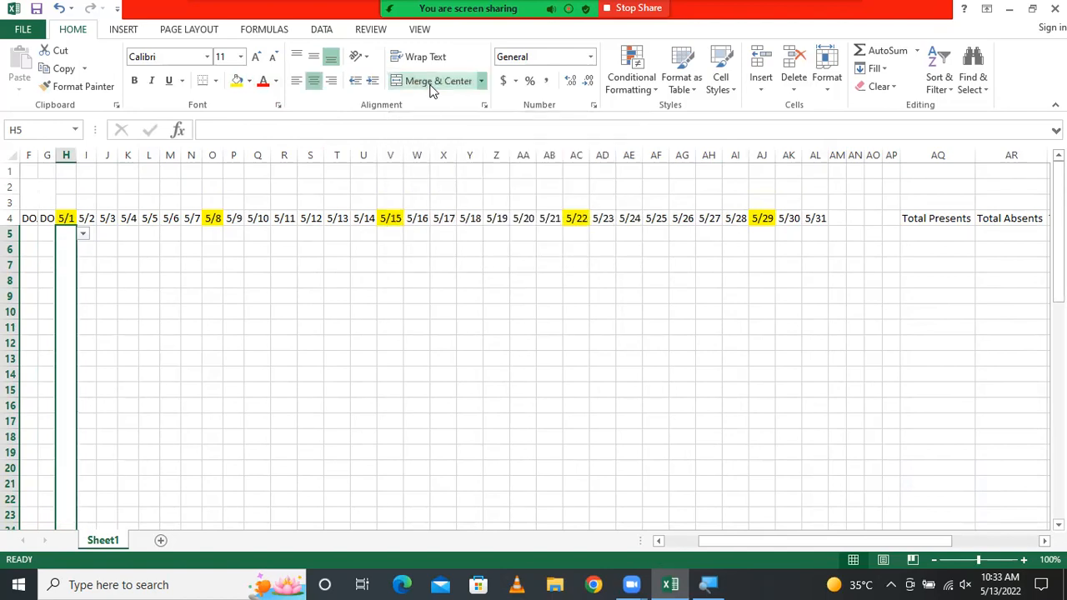
type("SUNDAY")
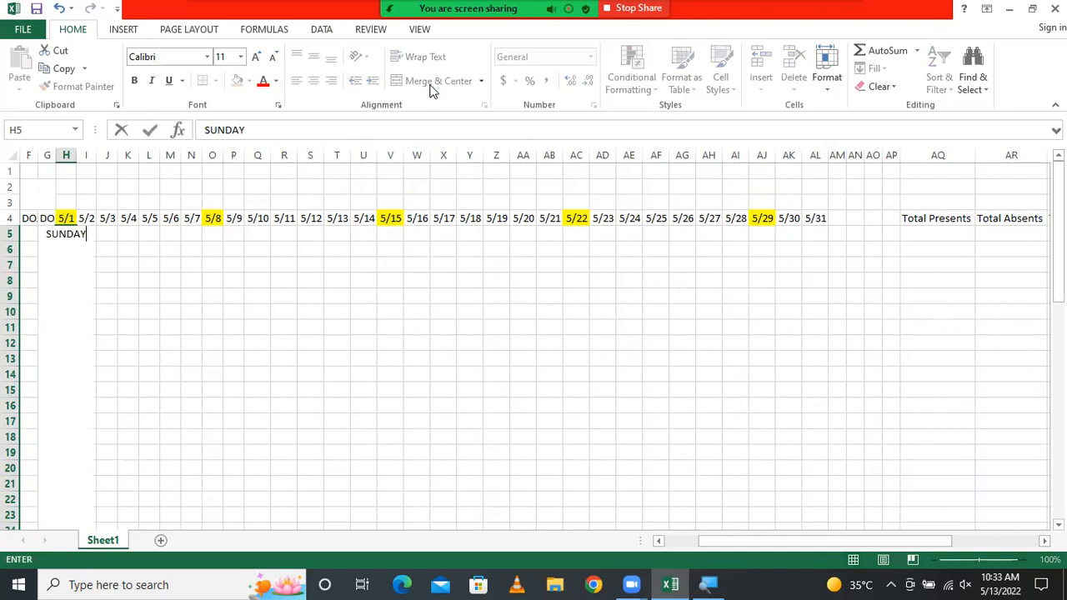
key("Return")
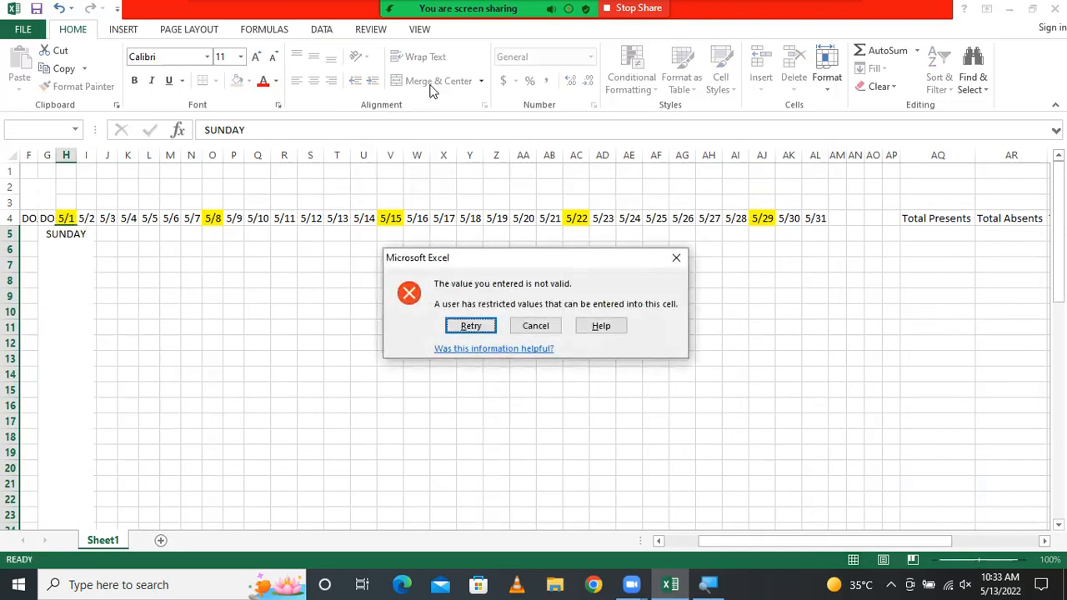
key("Tab")
key("Return")
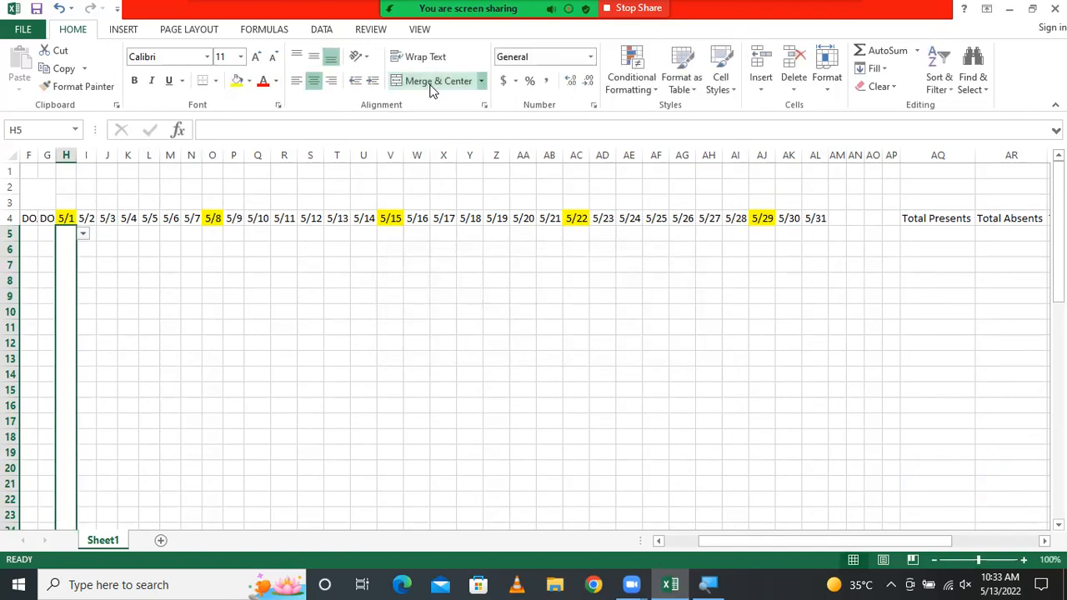
- Clear the contents and the formats of the merged cell below the 5/1 heading
left_click(888, 89)
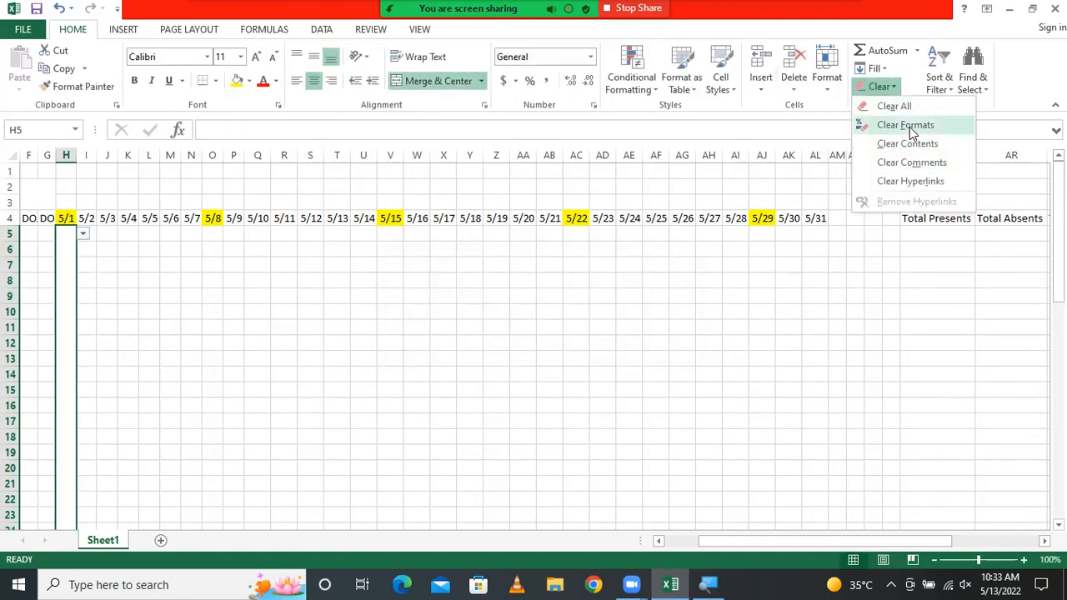
left_click(911, 141)
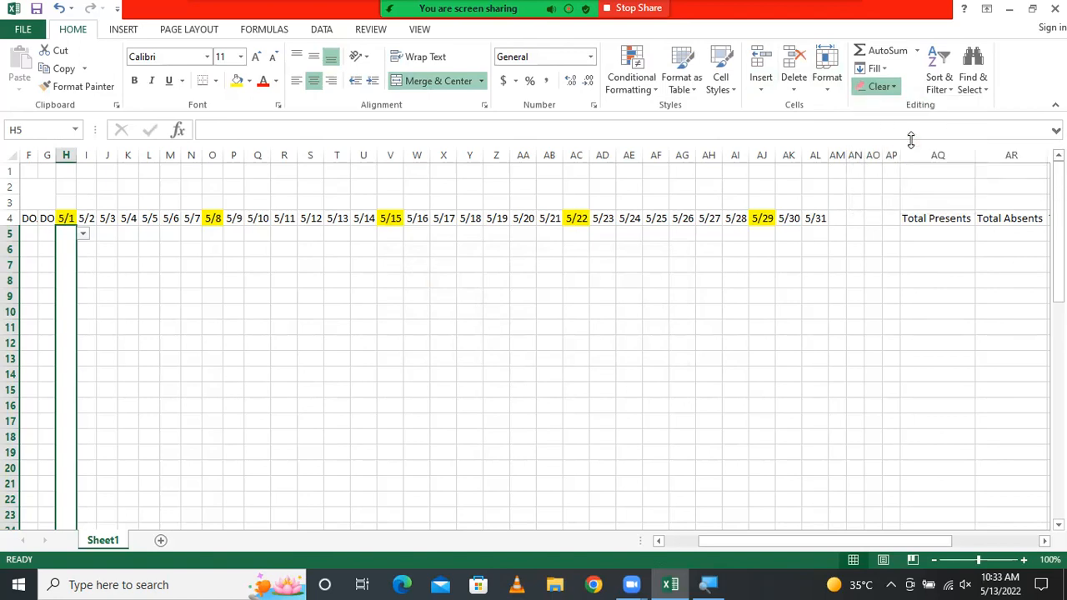
left_click(882, 88)
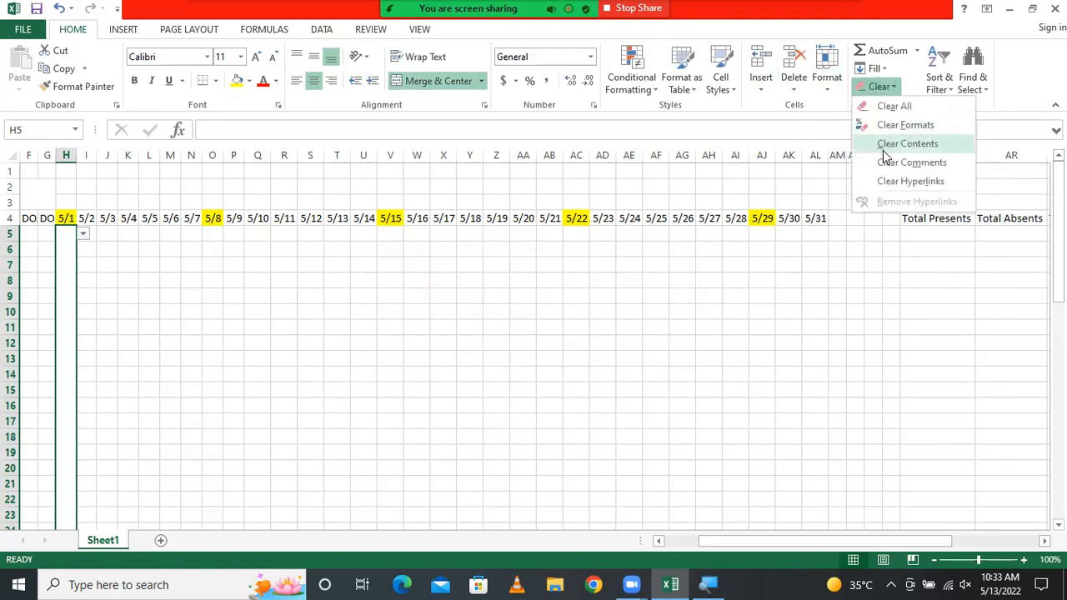
left_click(884, 125)
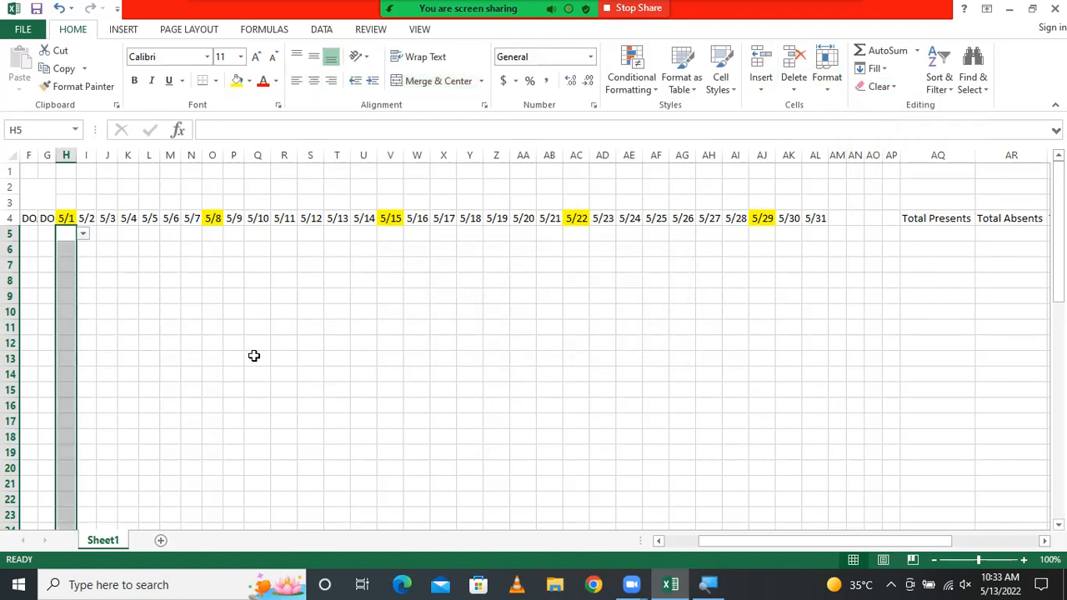
- Merge and center the cells H5:H57 below the 5/1 heading
left_click(254, 356)
left_click_drag(64, 233, 69, 498)
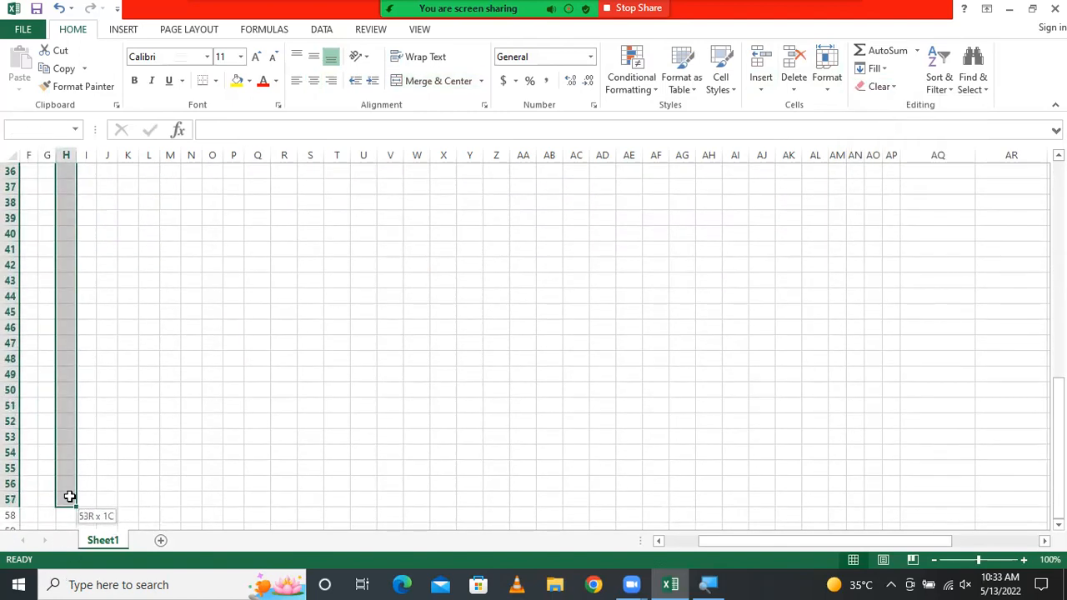
left_click(447, 90)
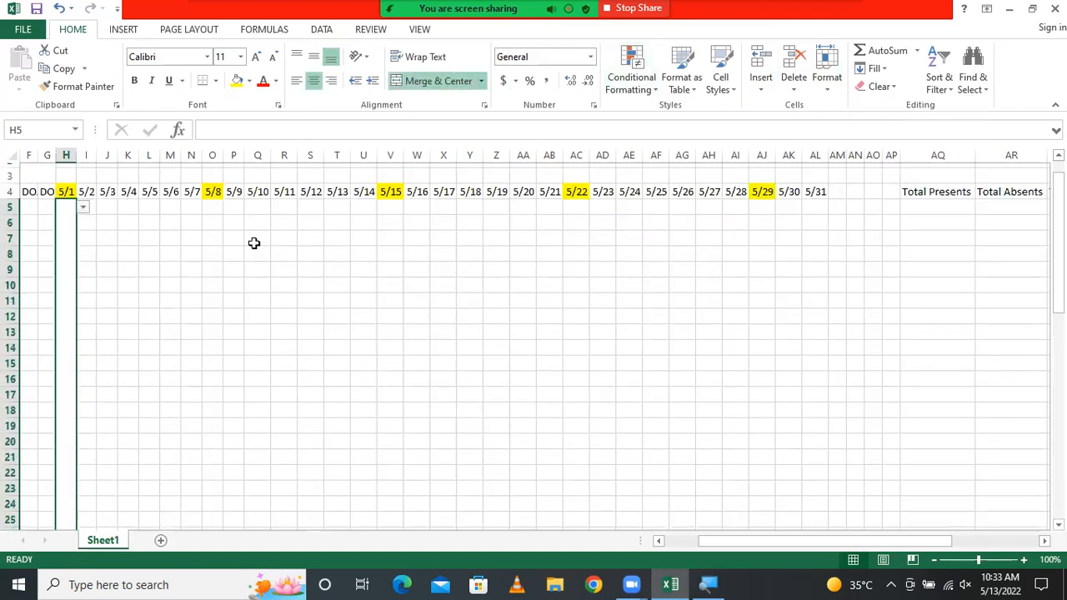
- Try to enter SUNDAY in the merged cell below 5/1, retrying the entry before cancelling it
scroll(255, 243, "up", 1)
type("SUNDAY")
key("Return")
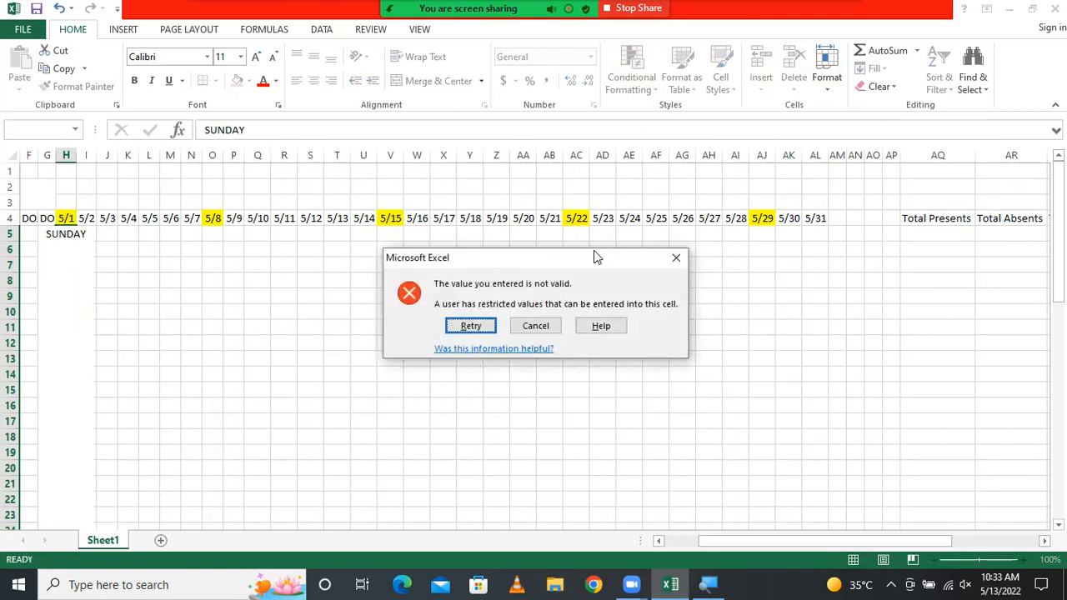
left_click(488, 330)
key("Return")
left_click(472, 326)
key("Return")
left_click(534, 326)
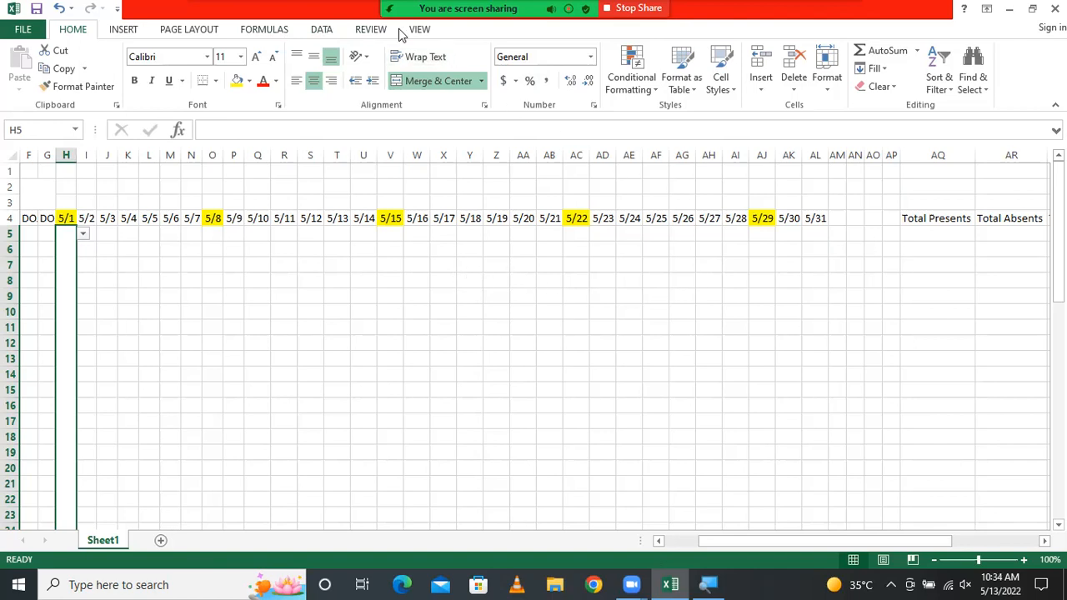
- Try clearing the validation circles to remove the drop-down from the merged cell below 5/1, and check its drop-down
left_click(322, 29)
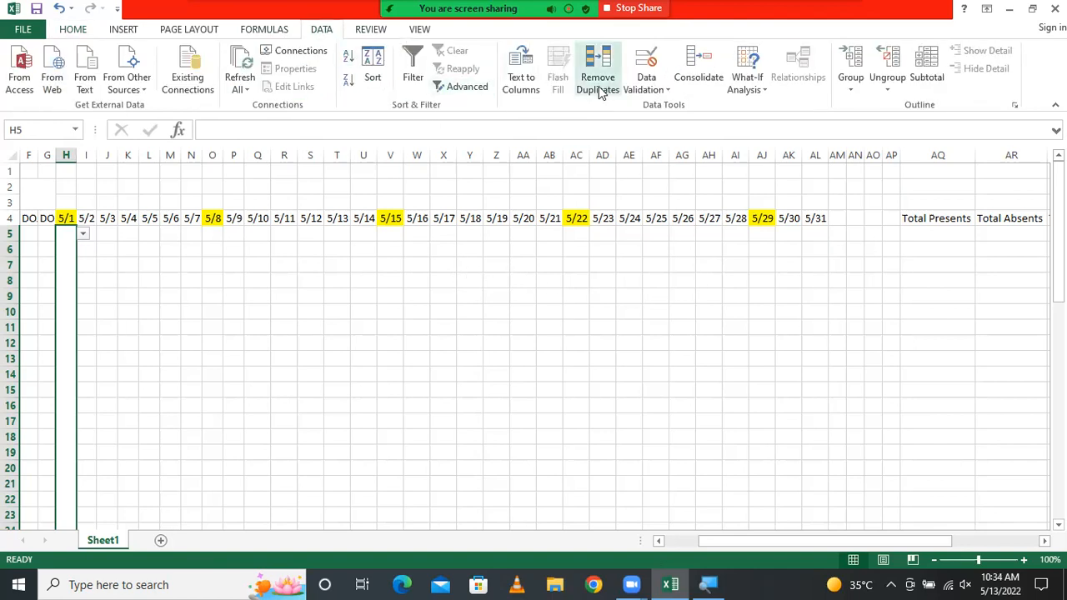
left_click(649, 88)
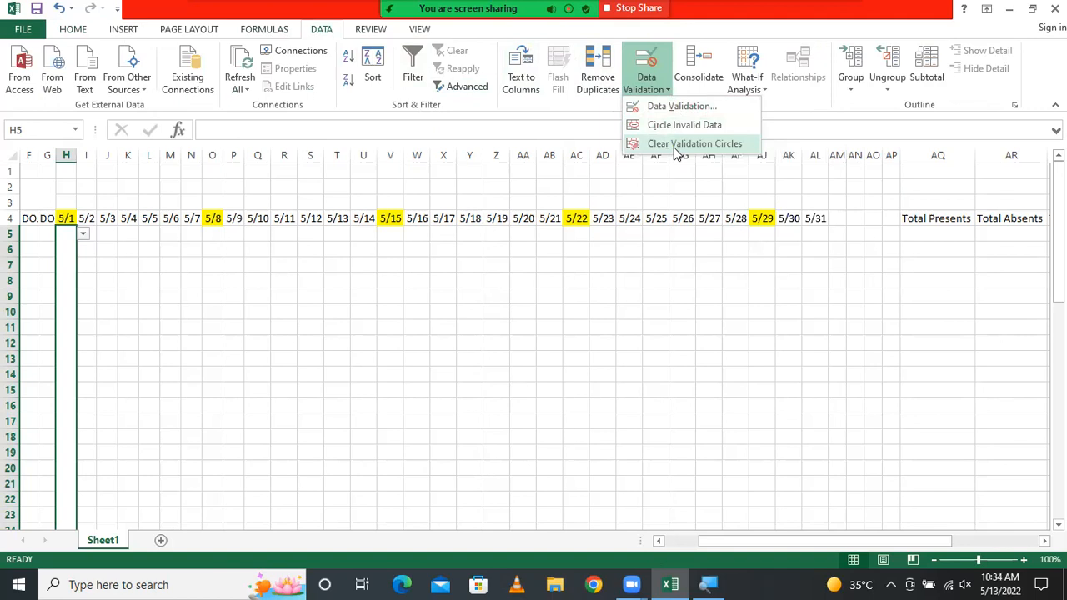
left_click(677, 143)
left_click(124, 281)
left_click(68, 265)
left_click(84, 234)
left_click(83, 234)
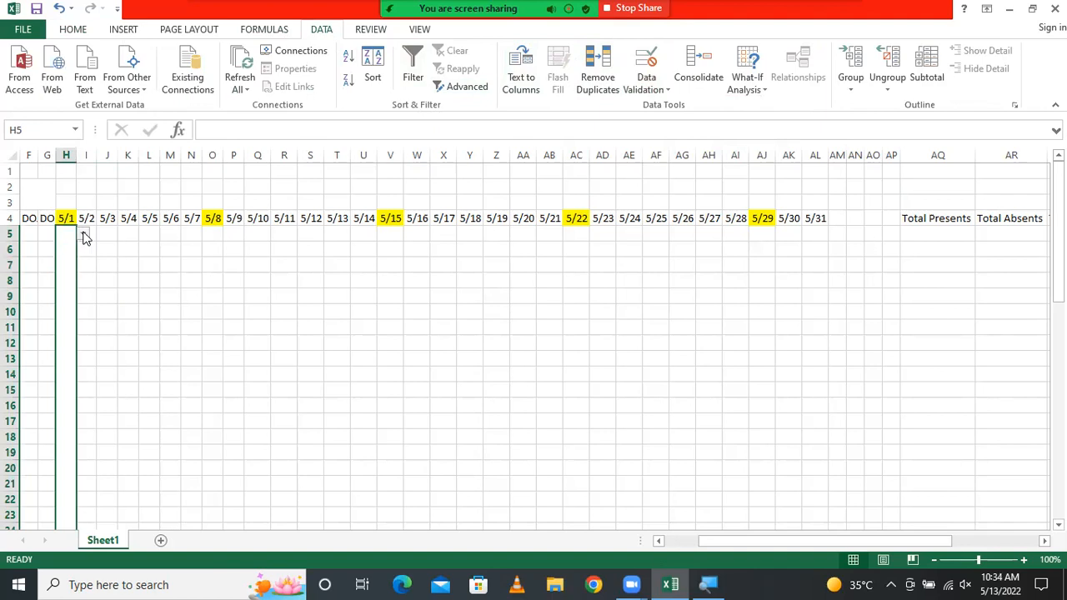
- Open the data validation settings of the merged cell below 5/1 and try to remove its list source
left_click(669, 94)
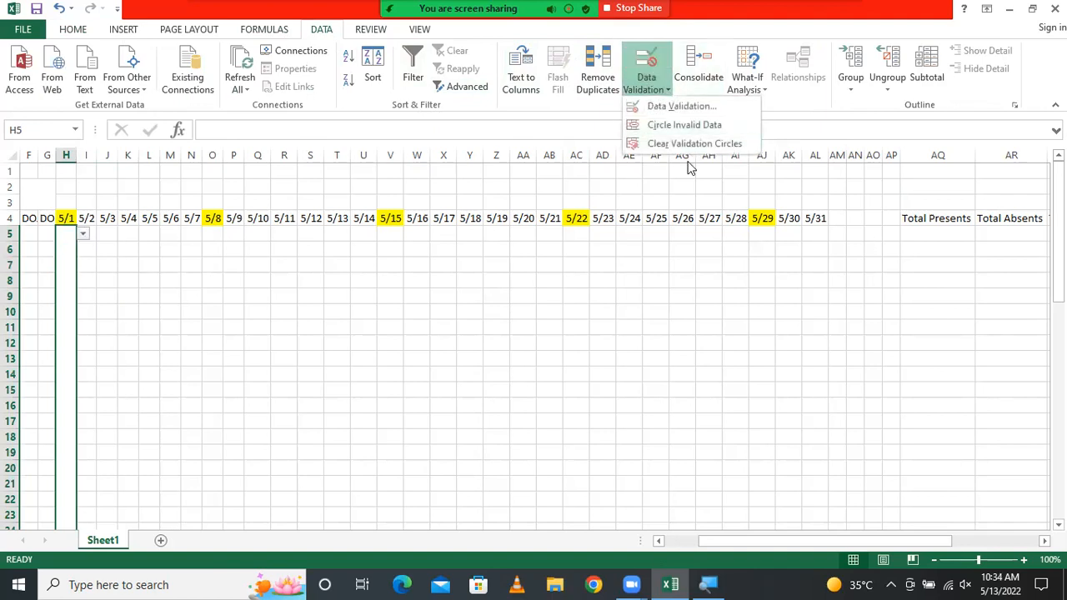
left_click(659, 107)
left_click(481, 321)
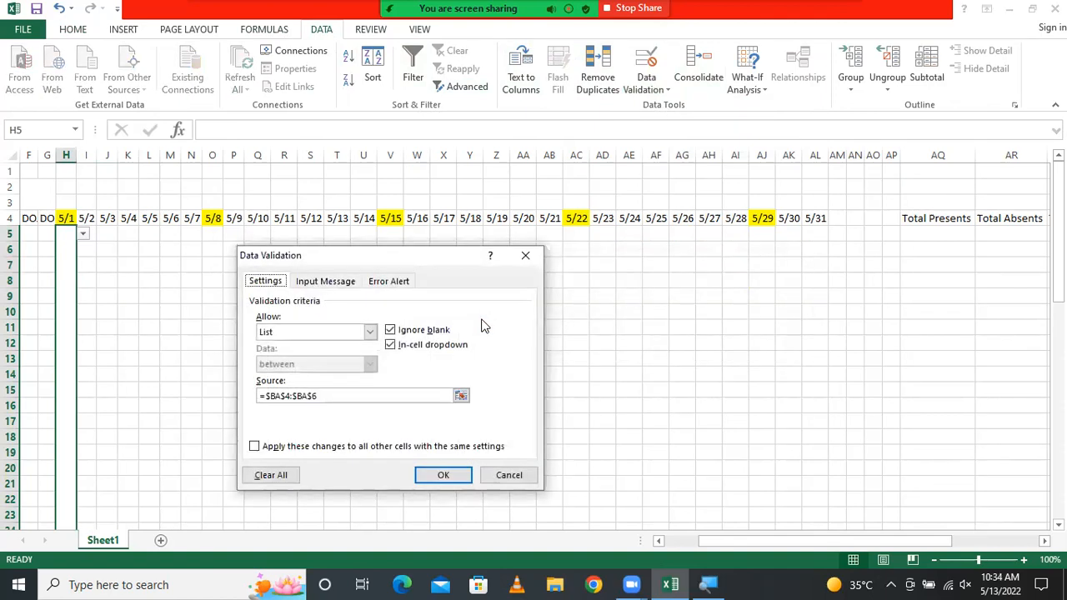
left_click(334, 399)
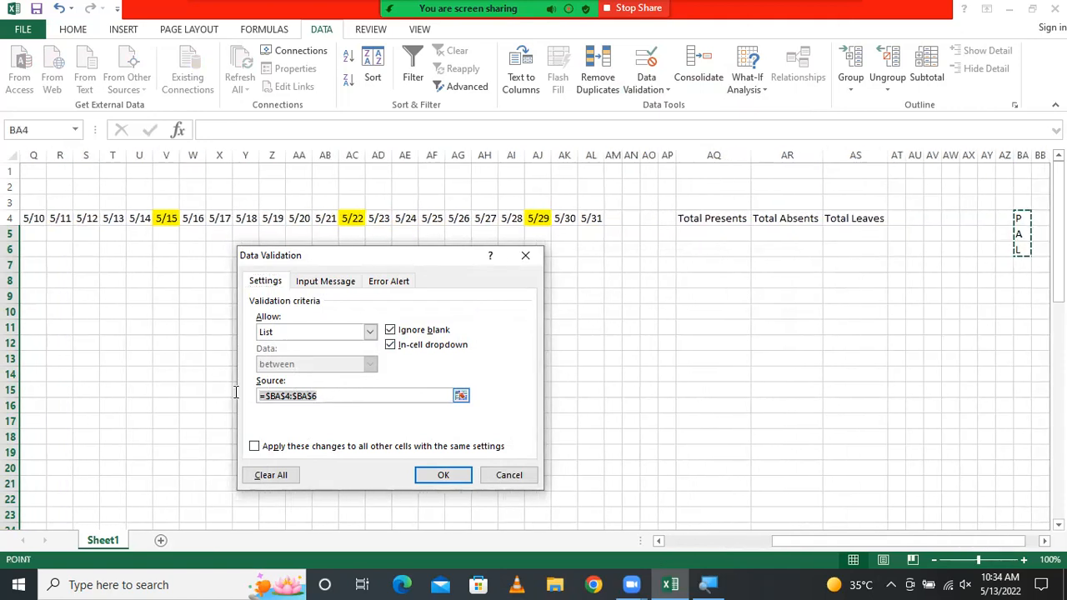
key("BackSpace")
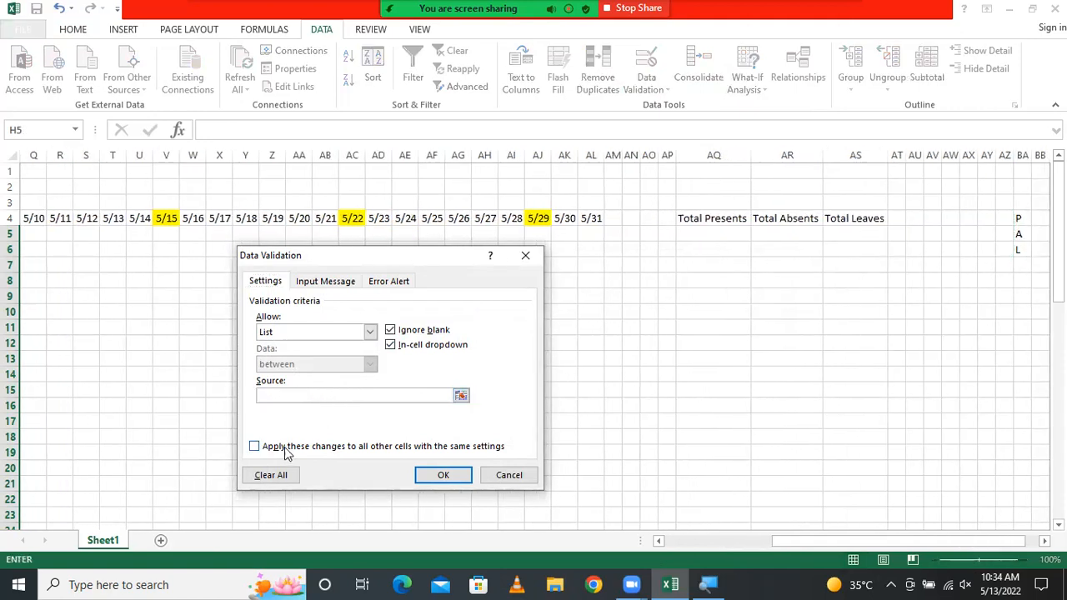
left_click(433, 475)
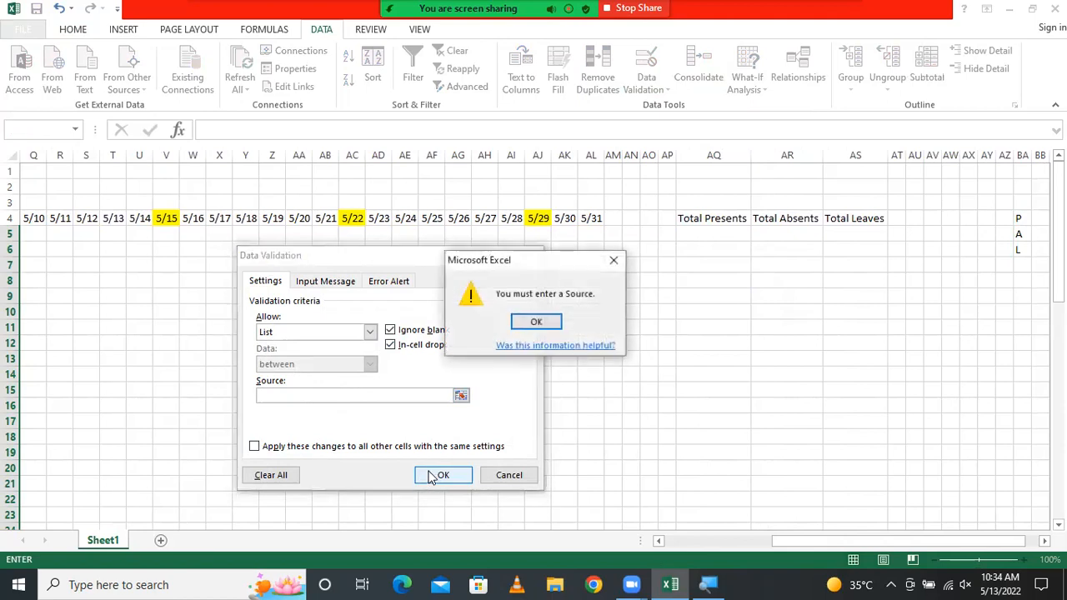
left_click(524, 324)
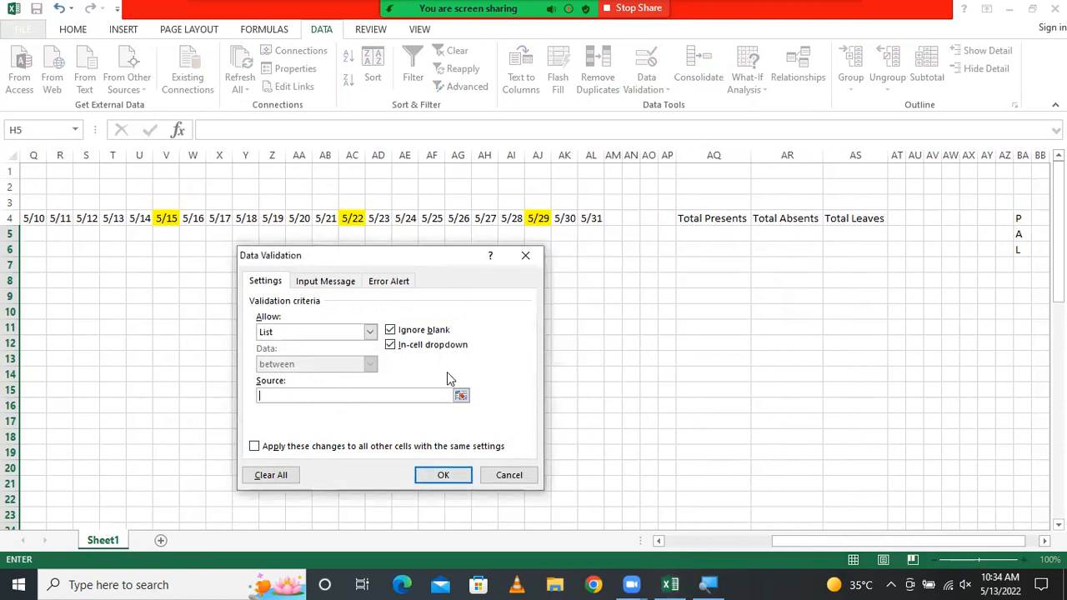
- Clear the data validation from the merged cell under 5/1 and enter SUNDAY in it
left_click(286, 480)
left_click(443, 474)
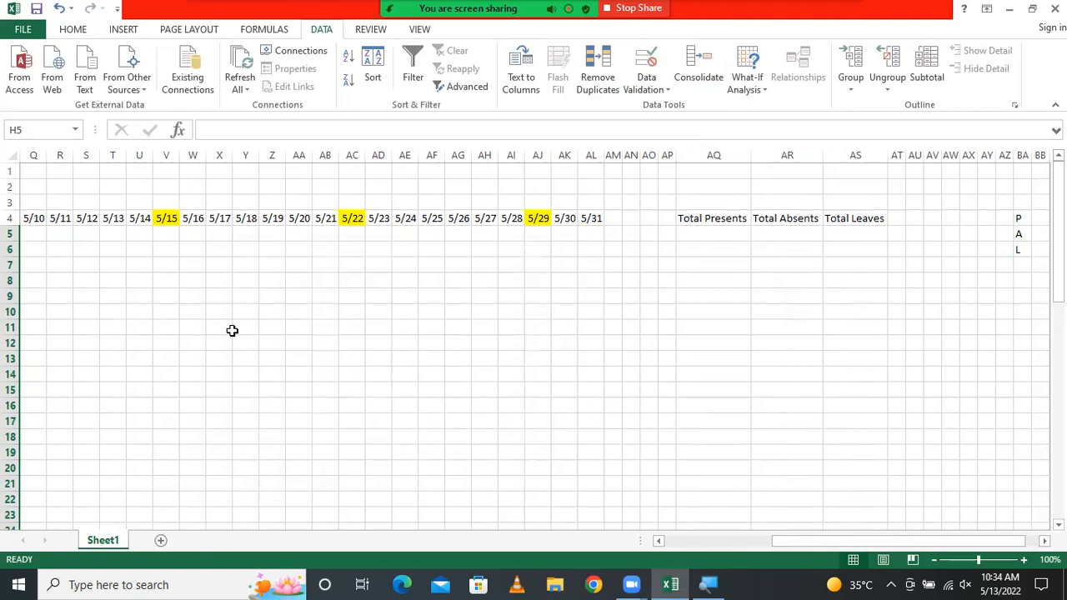
left_click_drag(859, 541, 754, 541)
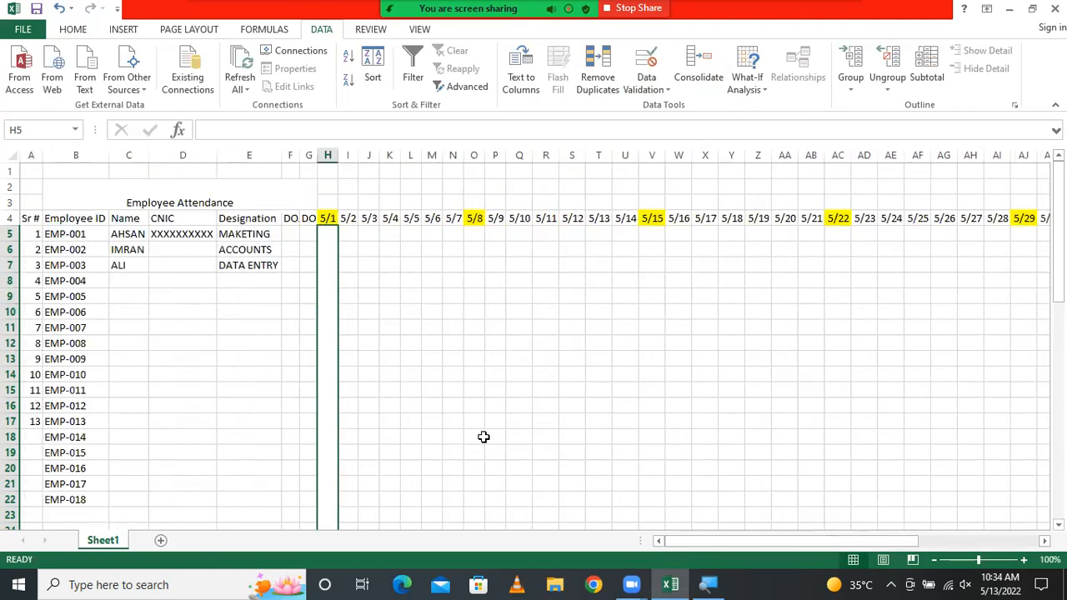
type("SUNDAY")
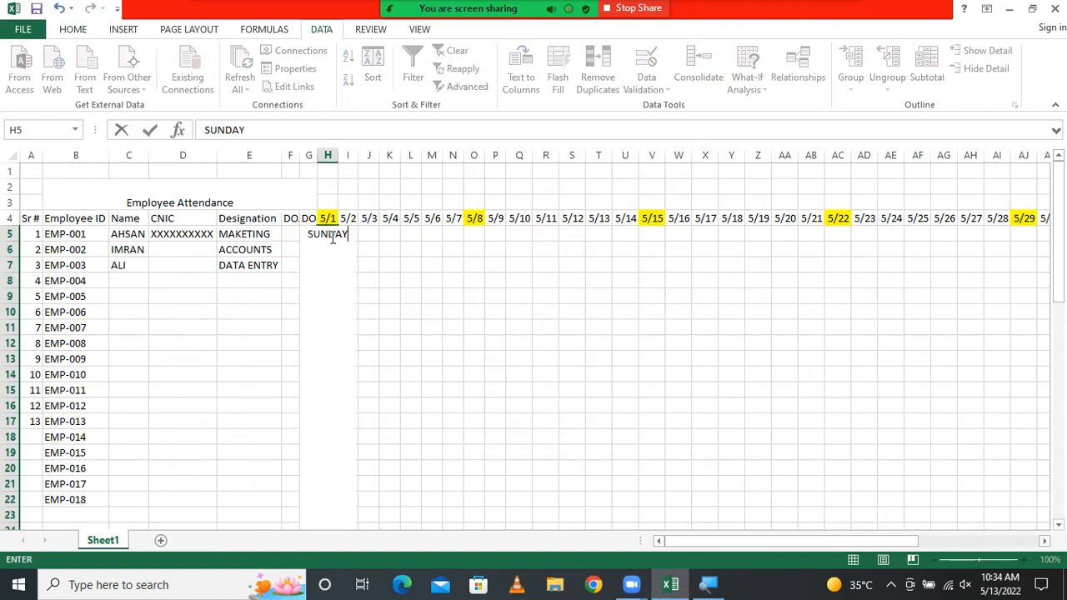
key("Return")
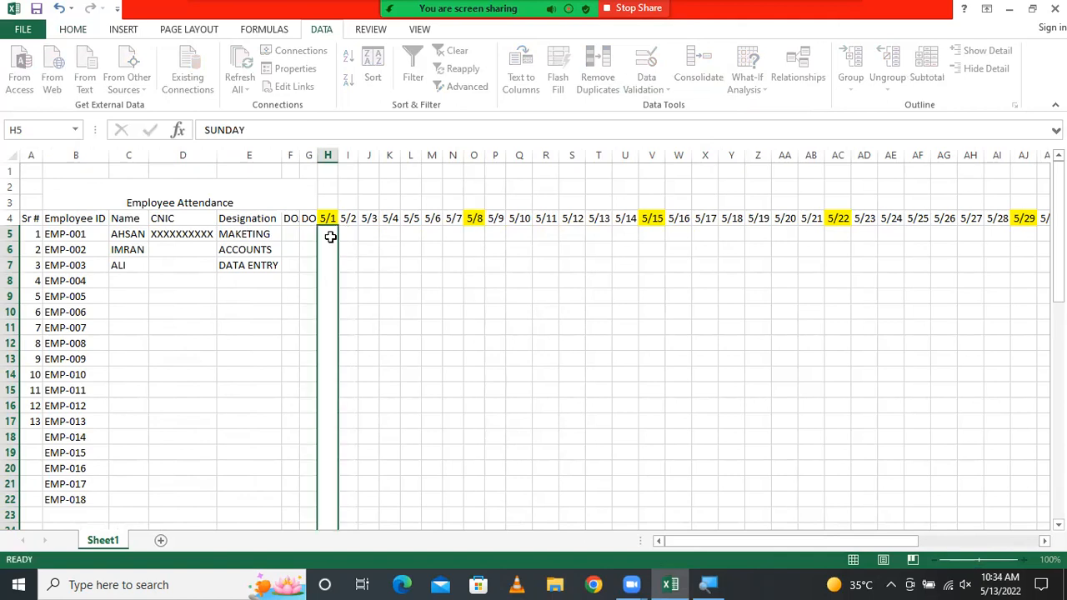
- Unmerge the SUNDAY cell under 5/1 and merge and center only H5:H22, matching the employee rows
scroll(323, 349, "up", 4)
scroll(326, 259, "up", 8)
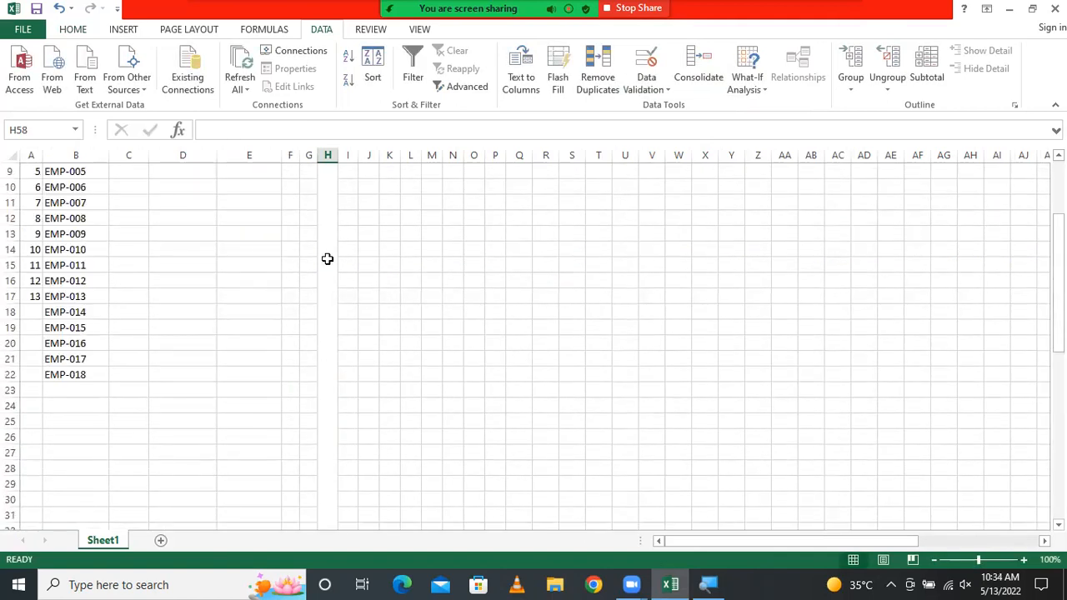
left_click(329, 258)
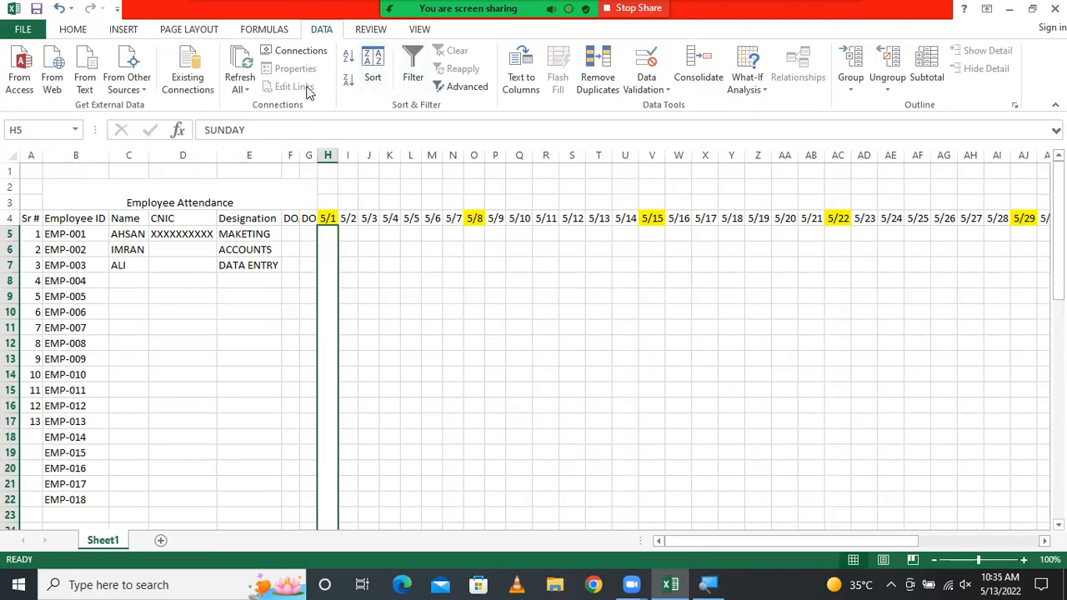
left_click(75, 31)
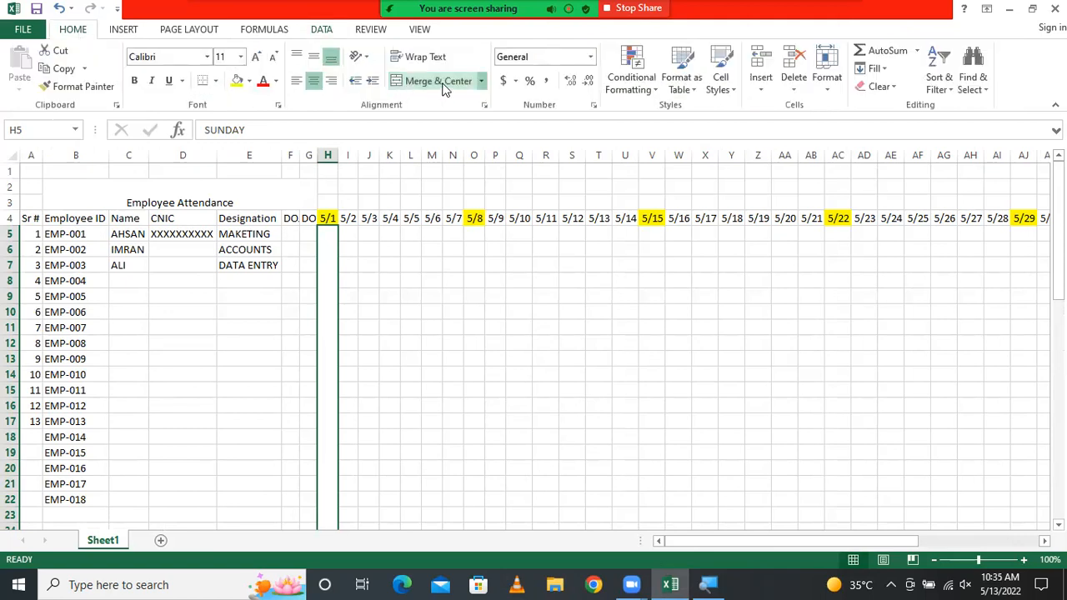
left_click(412, 85)
left_click_drag(328, 234, 325, 498)
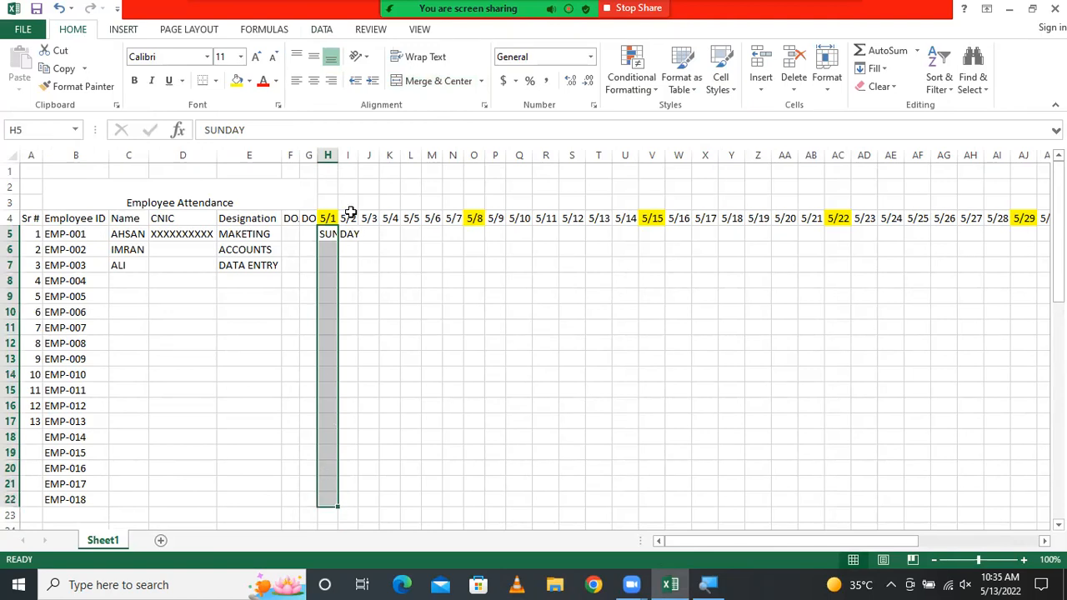
left_click(417, 83)
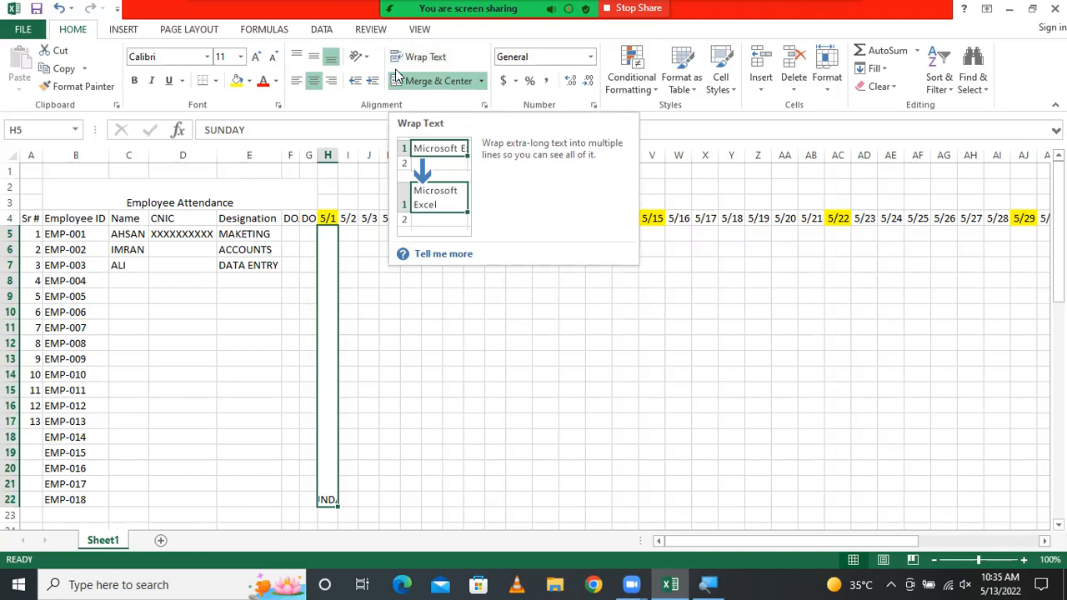
- Set the merged SUNDAY cell under 5/1 to vertical text and align it to the middle
left_click(364, 56)
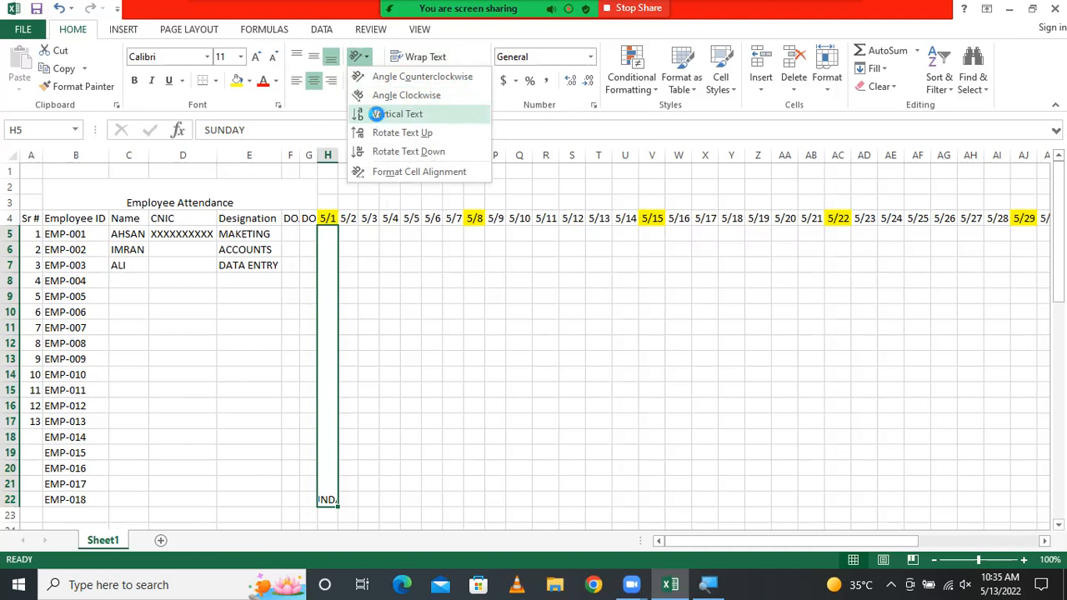
left_click(378, 114)
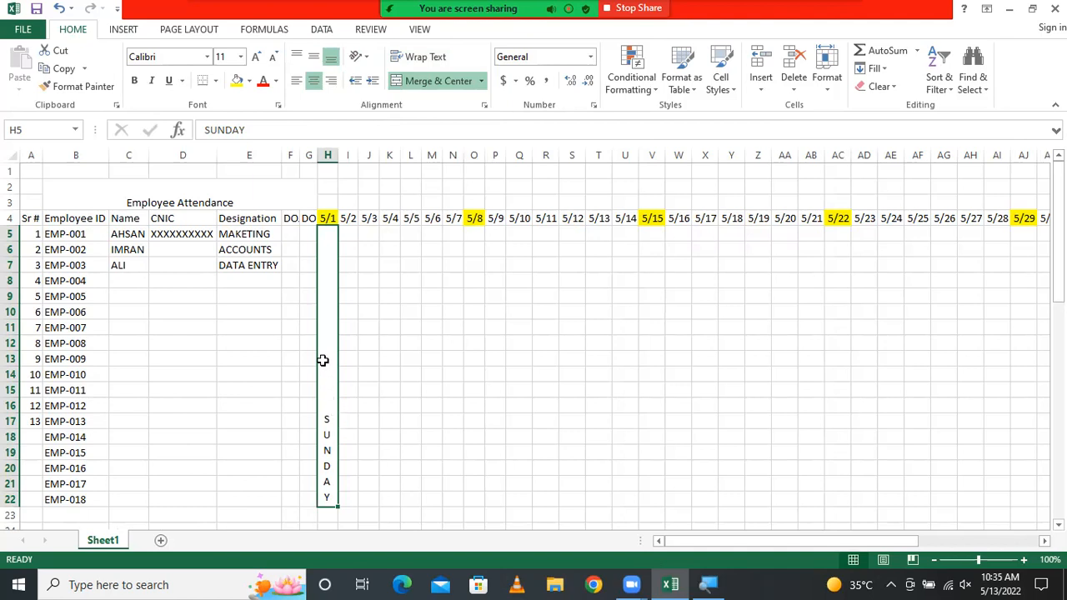
left_click(311, 58)
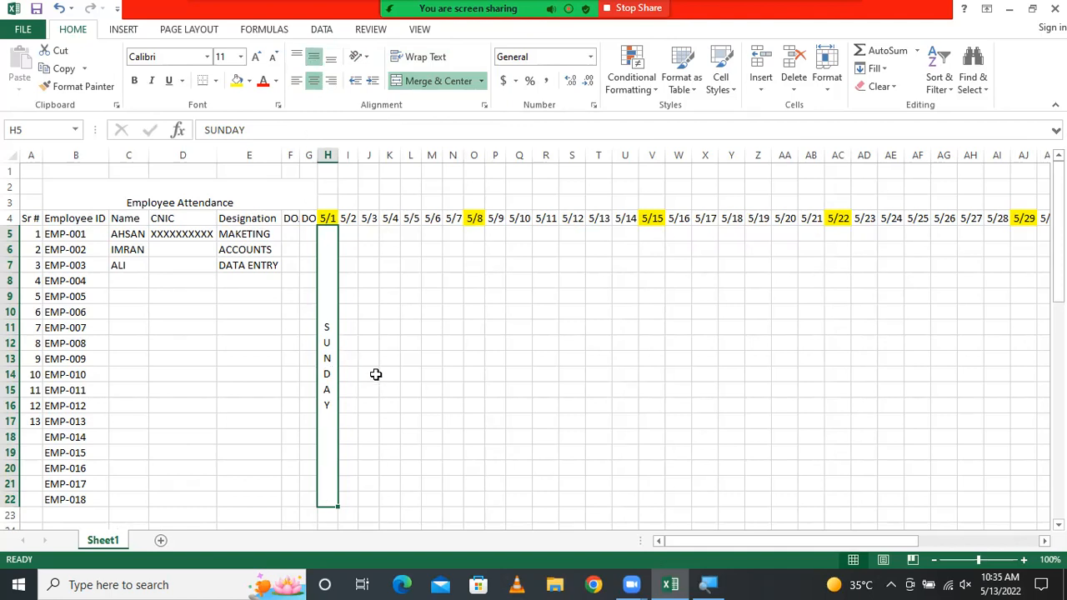
key("ctrl+p")
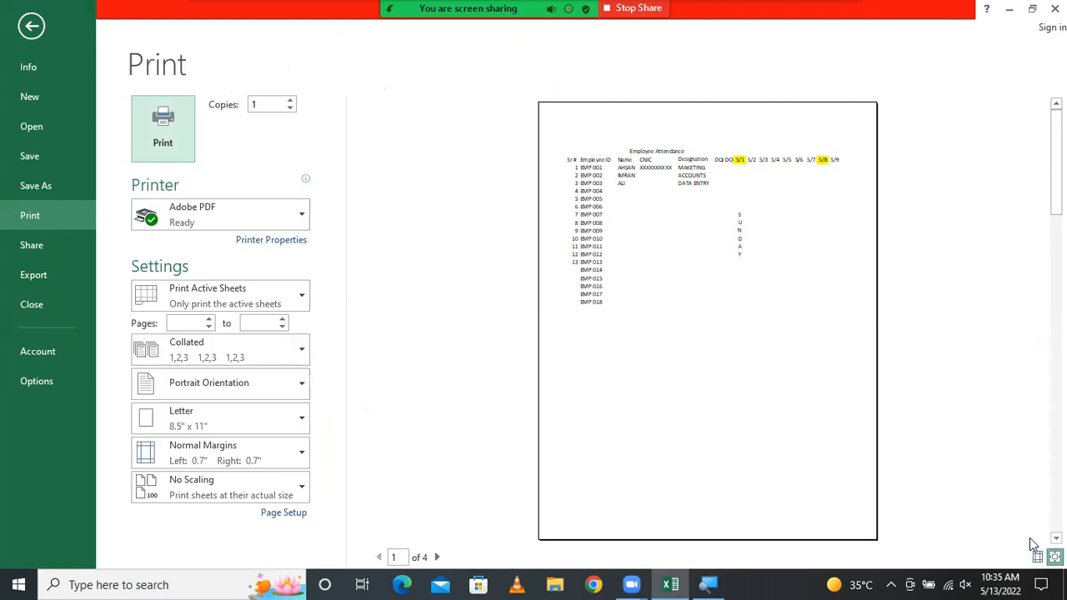
key("Escape")
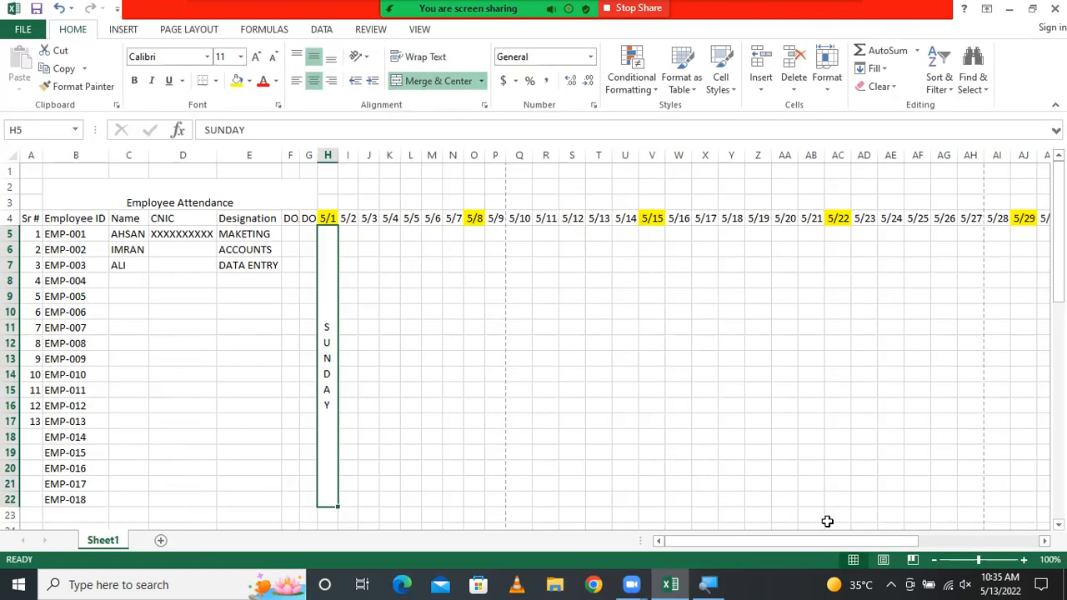
- Enlarge the vertical SUNDAY text under 5/1 to font size 18 and fill its merged cell with yellow
left_click(1023, 560)
left_click(1024, 560)
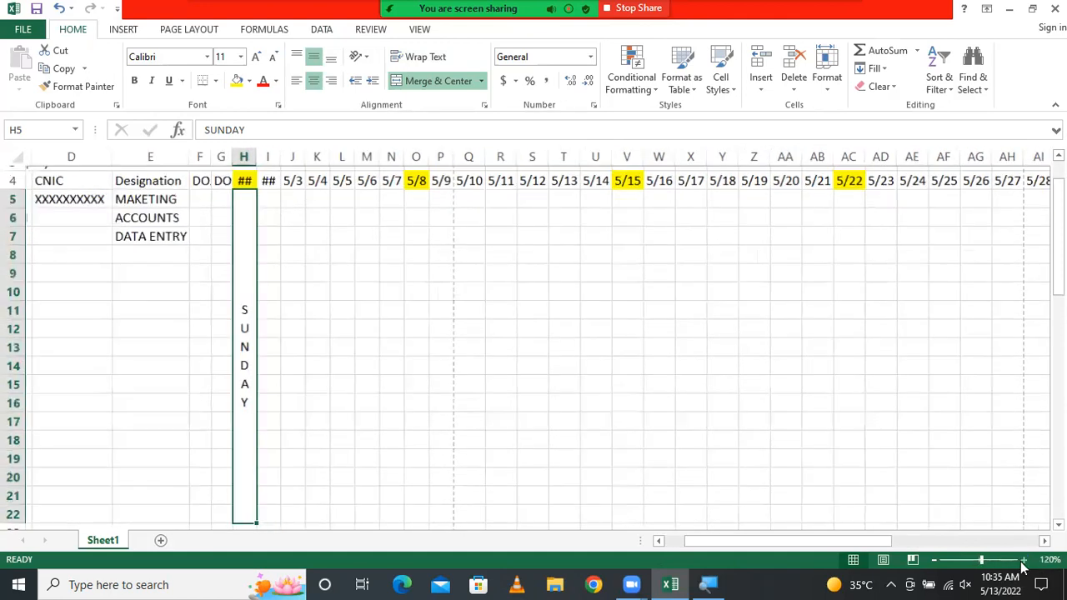
scroll(251, 313, "down", 1)
scroll(247, 305, "up", 1)
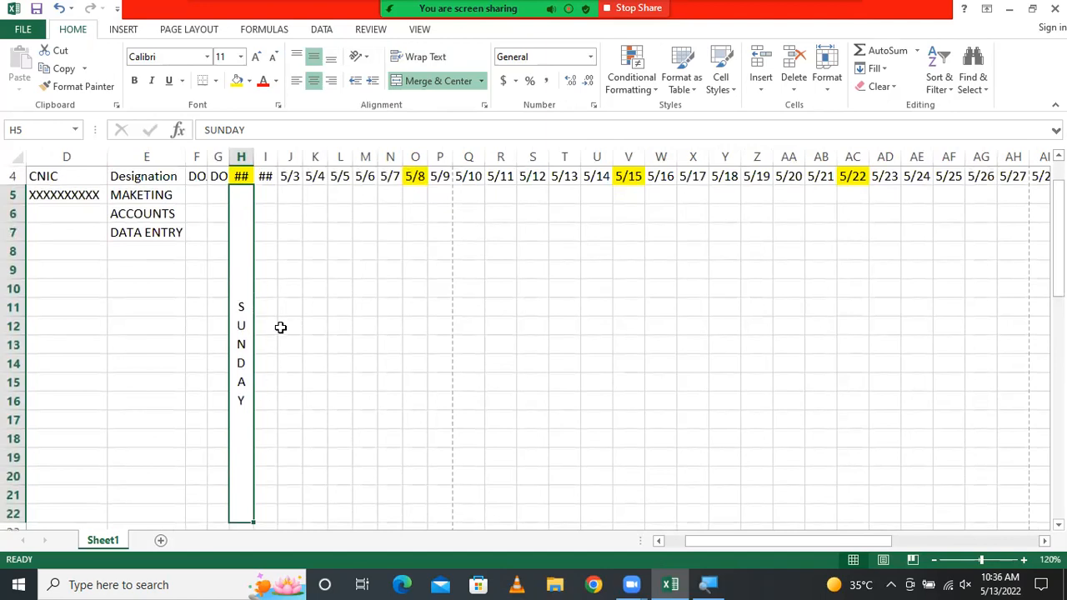
left_click(258, 59)
left_click(258, 58)
left_click(258, 59)
left_click(258, 59)
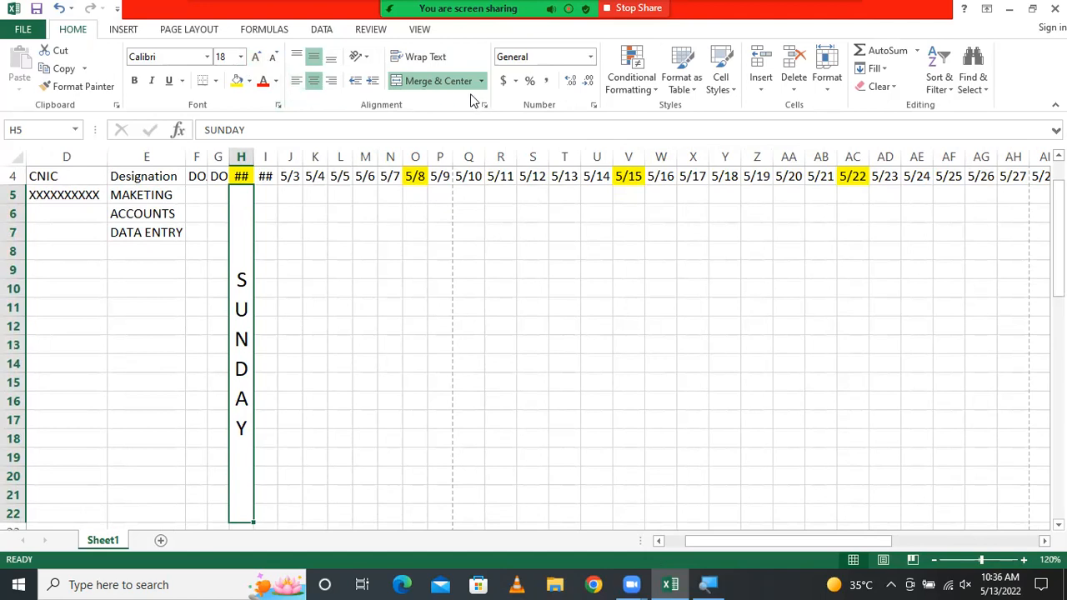
left_click(237, 80)
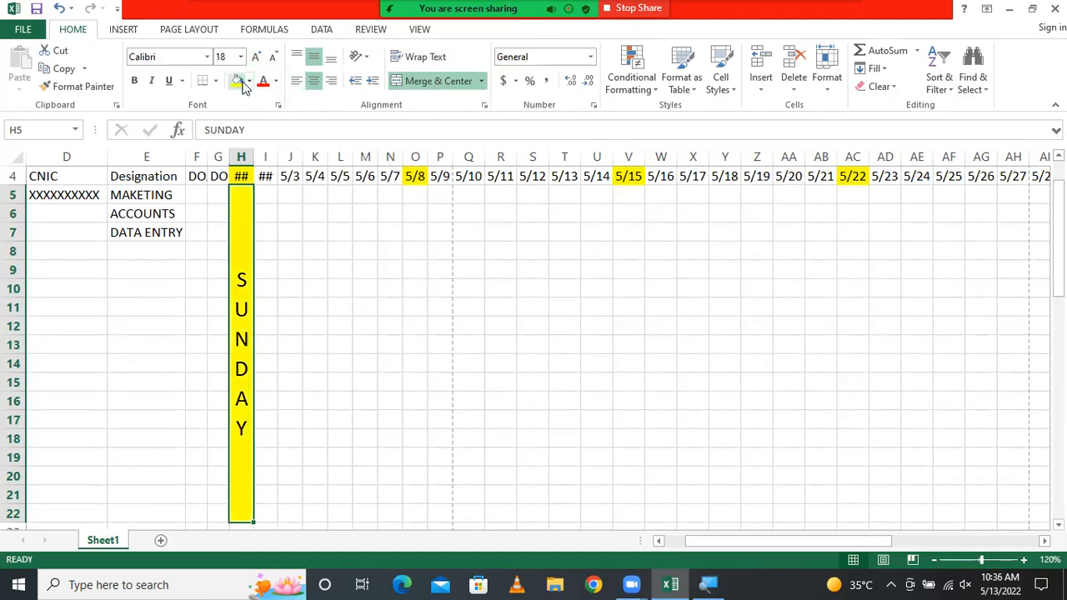
- Check the attendance options in the dropdown list of the first cell under 5/8
left_click(415, 194)
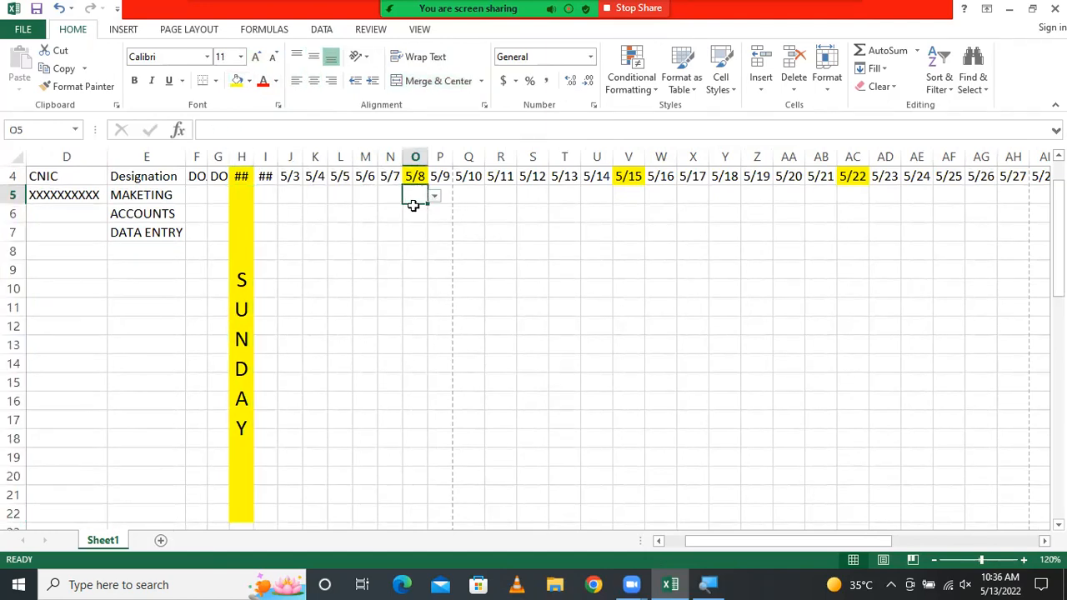
left_click(437, 197)
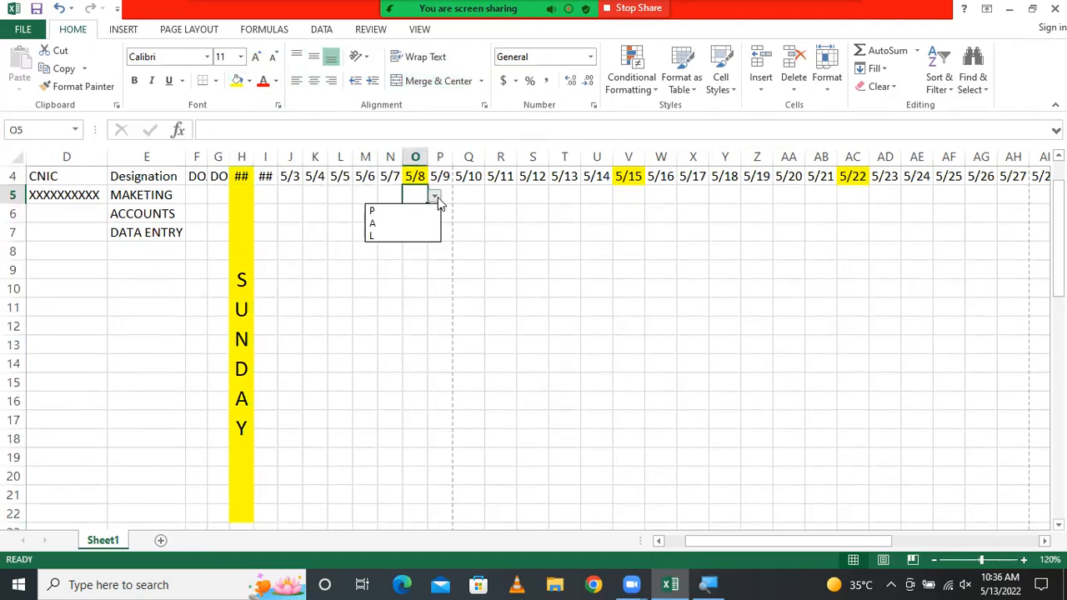
left_click(419, 295)
- Copy the yellow merged SUNDAY cell from the 5/1 column into the 5/8 column, starting at O5
left_click(248, 214)
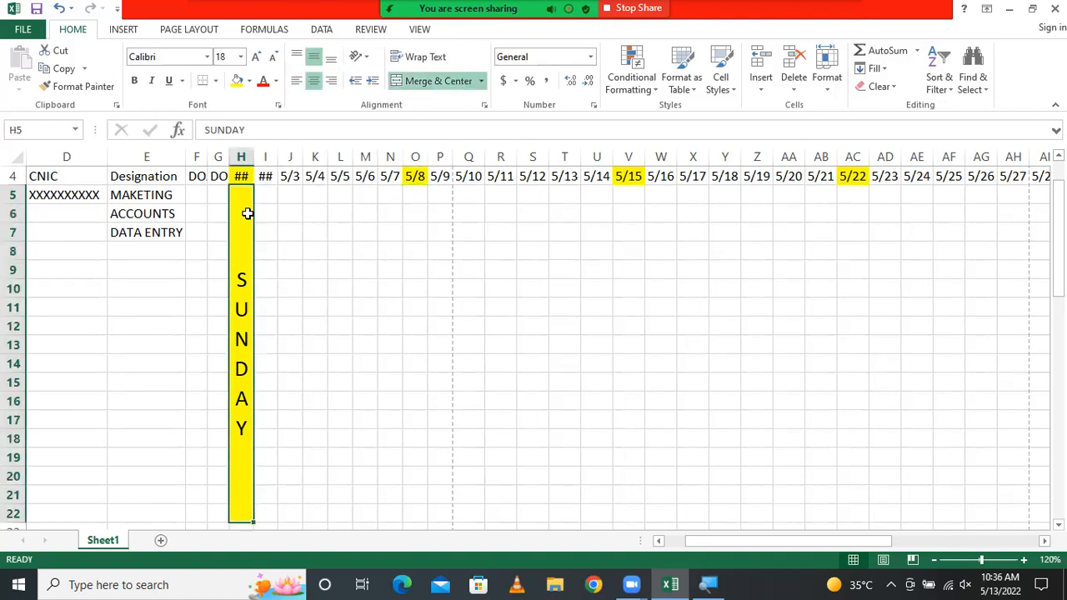
key("ctrl+c")
left_click(415, 179)
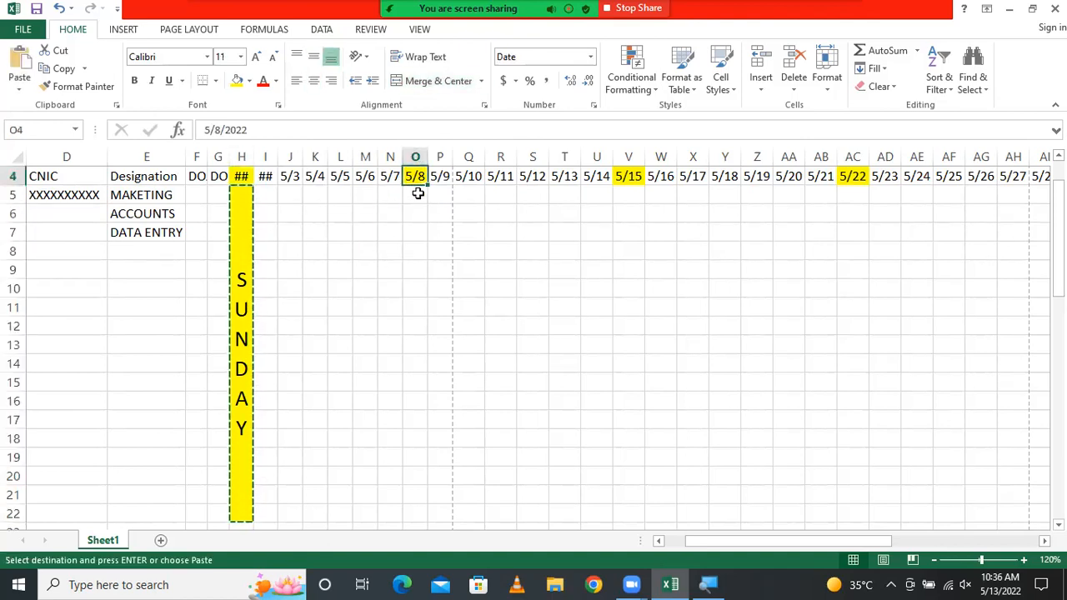
left_click(417, 193)
key("ctrl+v")
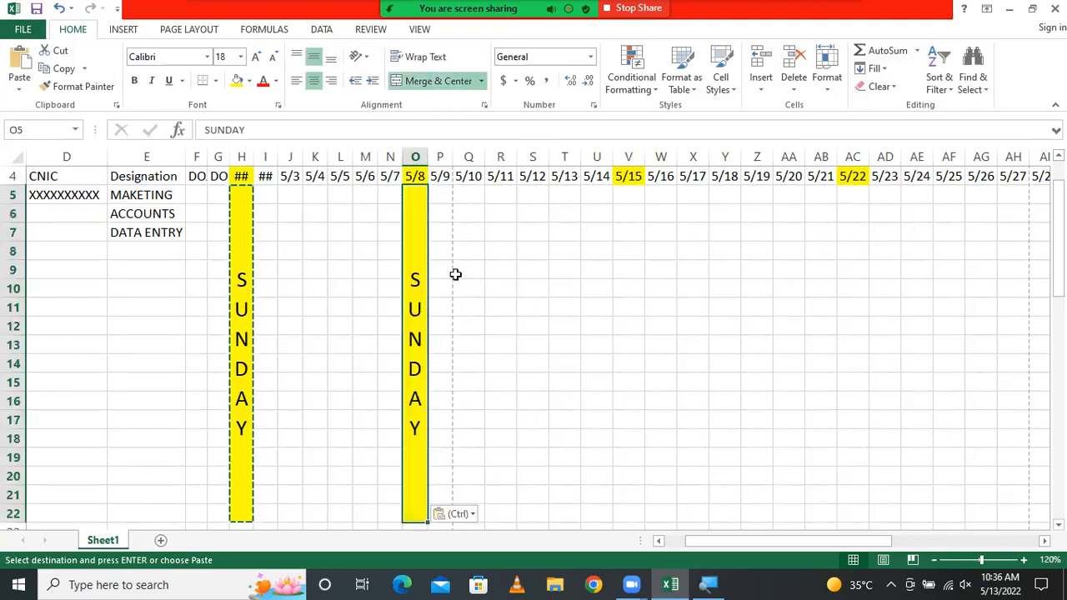
- Paste the copied SUNDAY block into row 5 of the 5/15, 5/22 and 5/29 columns
left_click(639, 196)
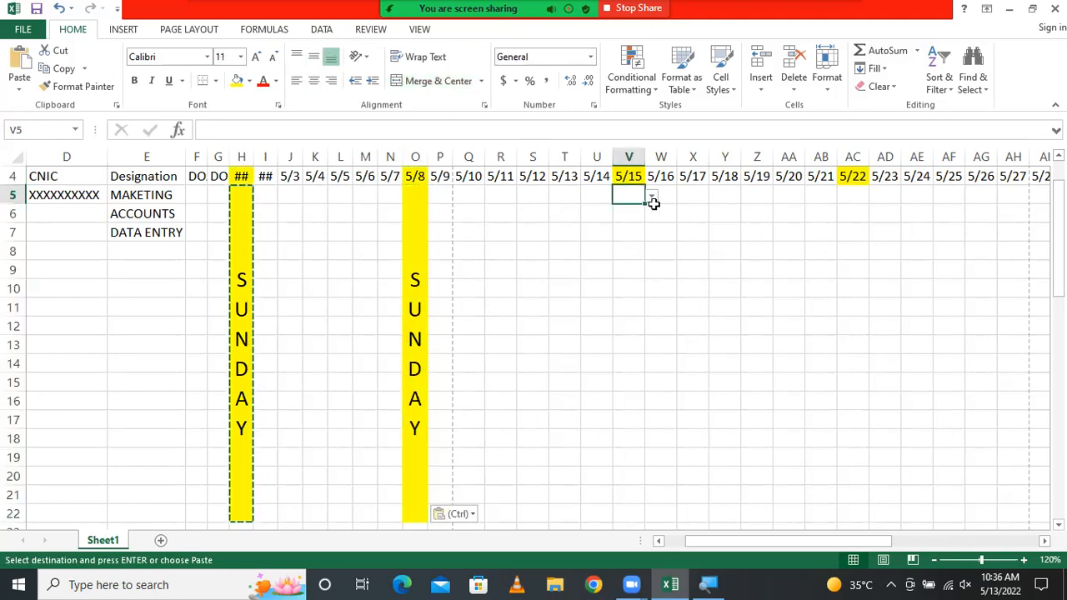
key("ctrl+v")
left_click(852, 198)
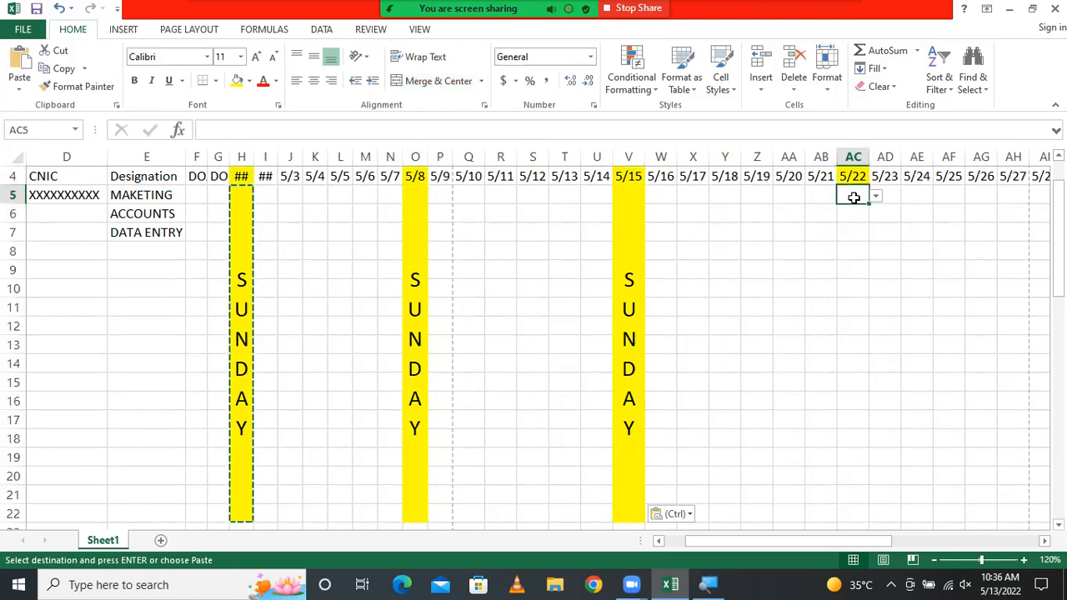
key("ctrl+v")
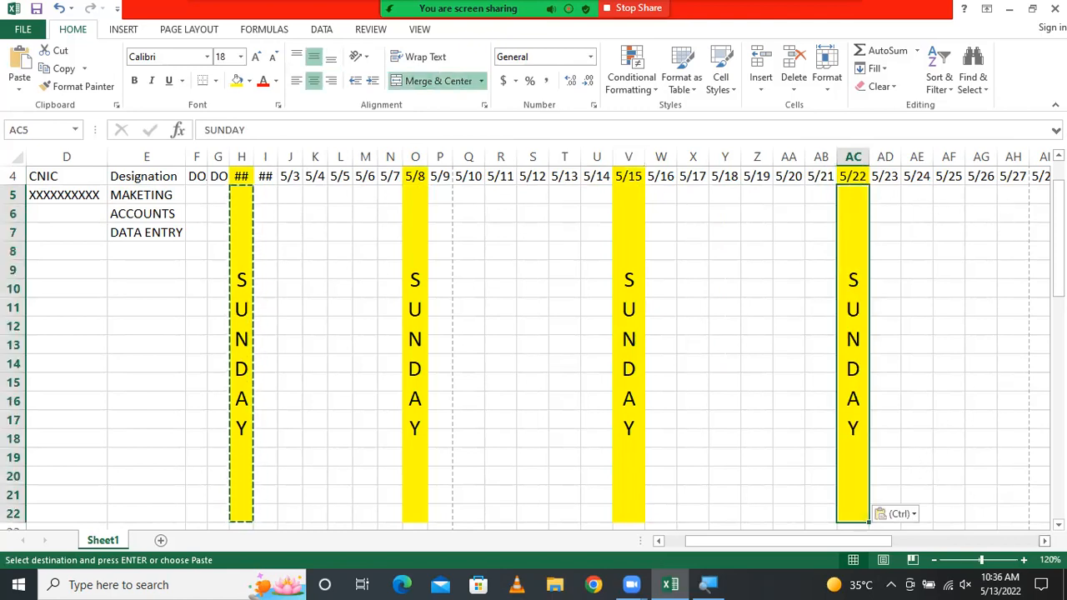
scroll(1010, 365, "right", 5)
left_click(927, 195)
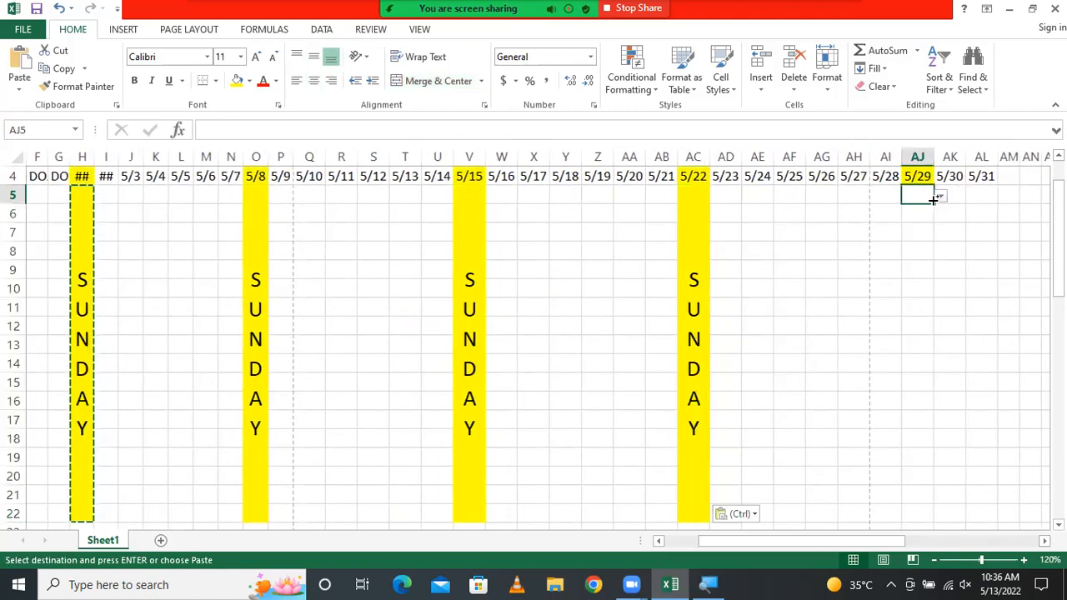
key("ctrl+v")
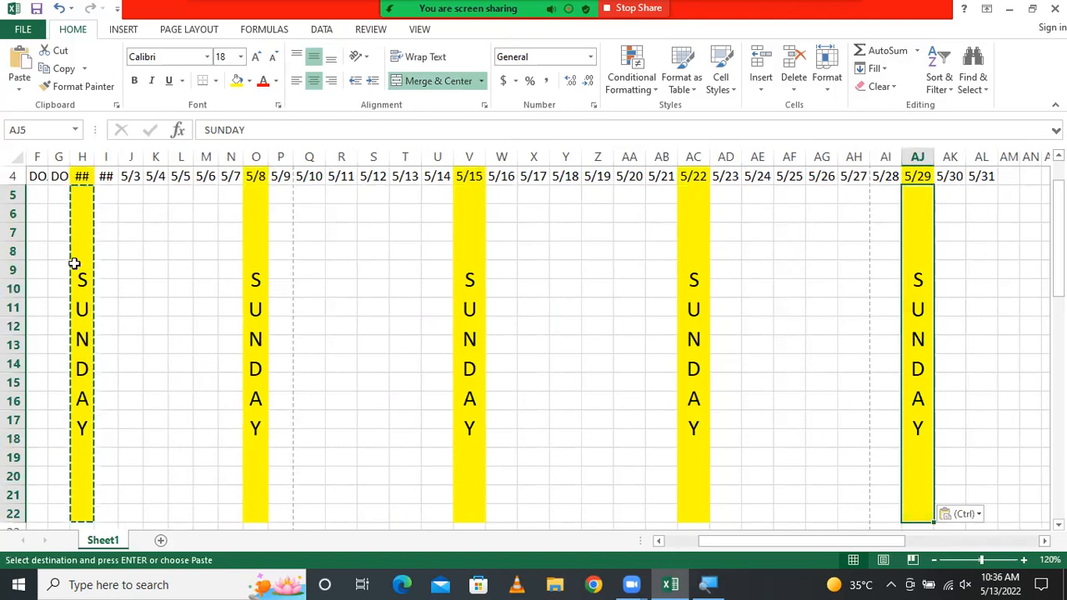
left_click(212, 263)
key("Up")
key("Up")
key("Up")
key("Up")
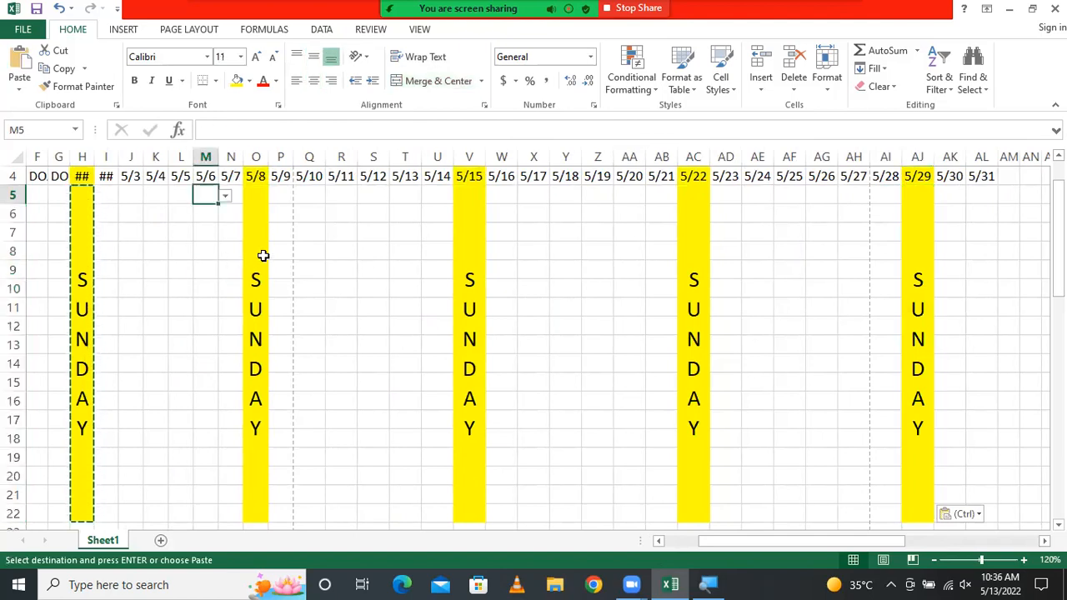
double_click(263, 255)
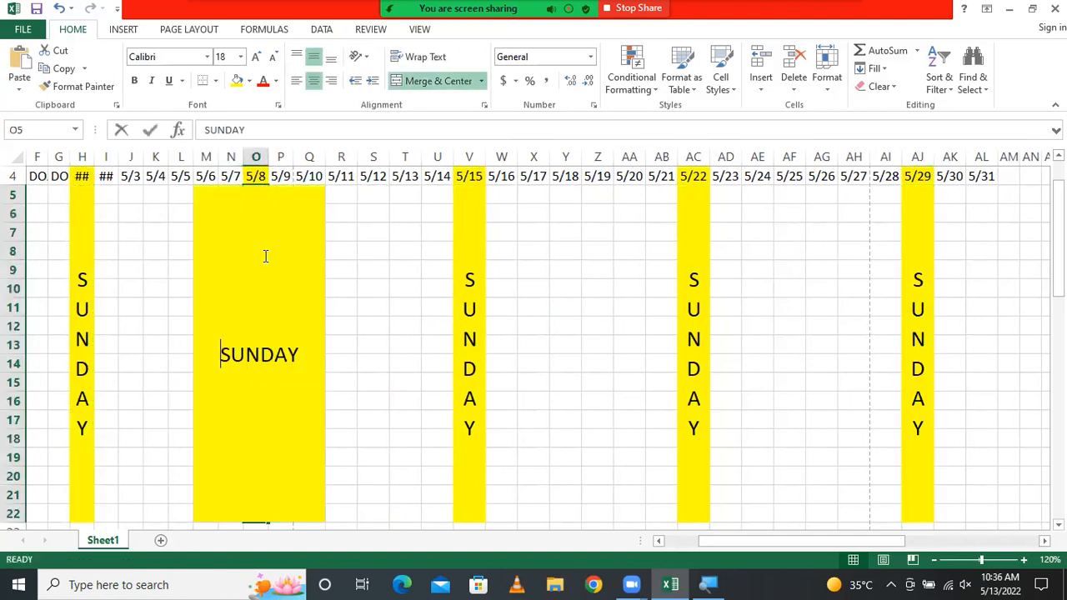
left_click(385, 266)
scroll(364, 265, "up", 1)
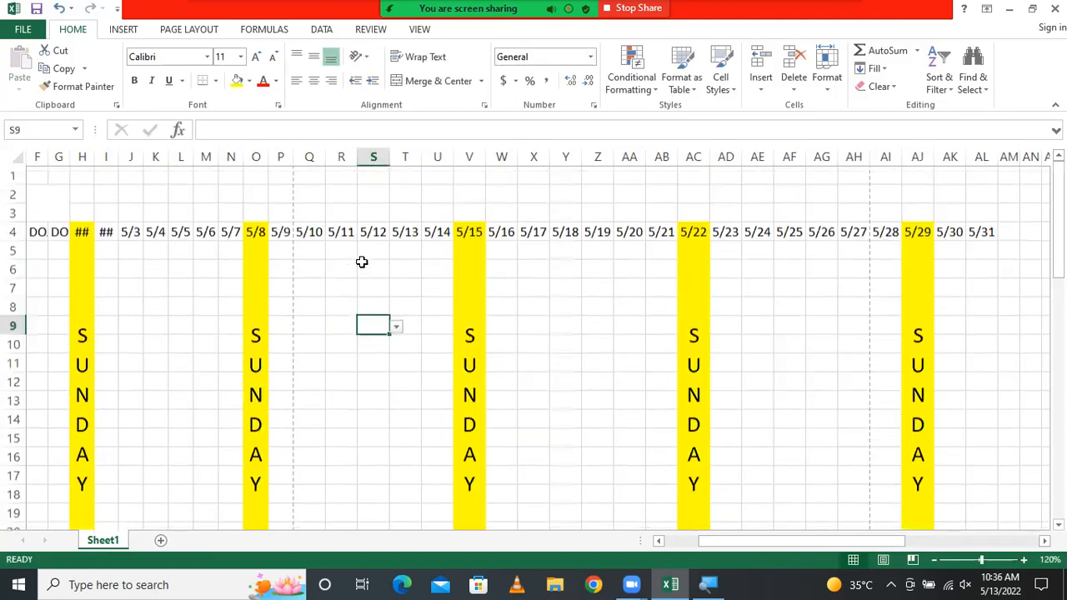
- Widen column H so that its 5/1 date header fits
left_click(127, 246)
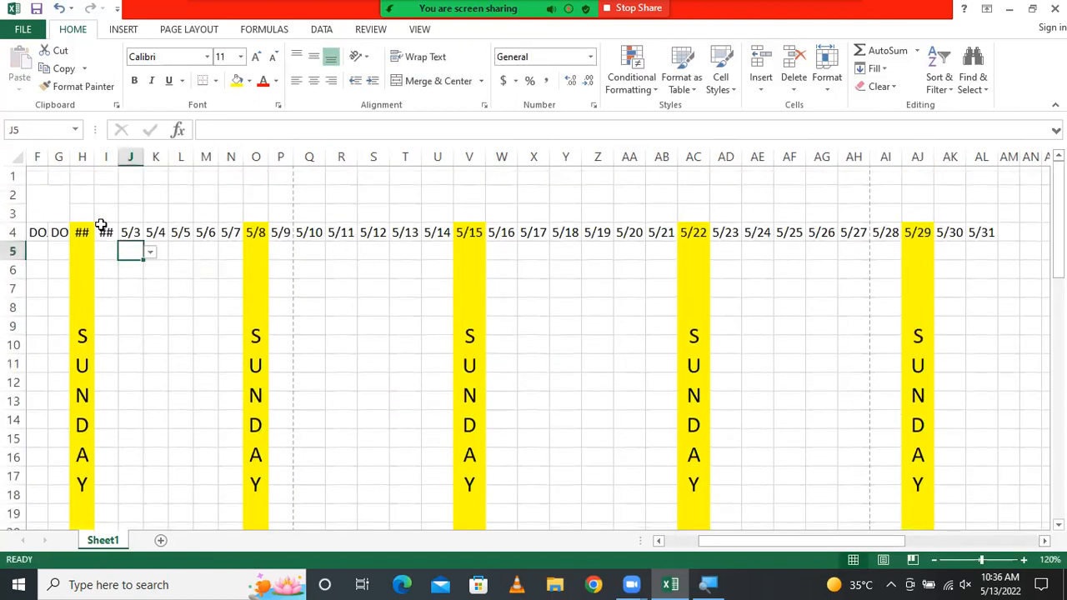
left_click(83, 233)
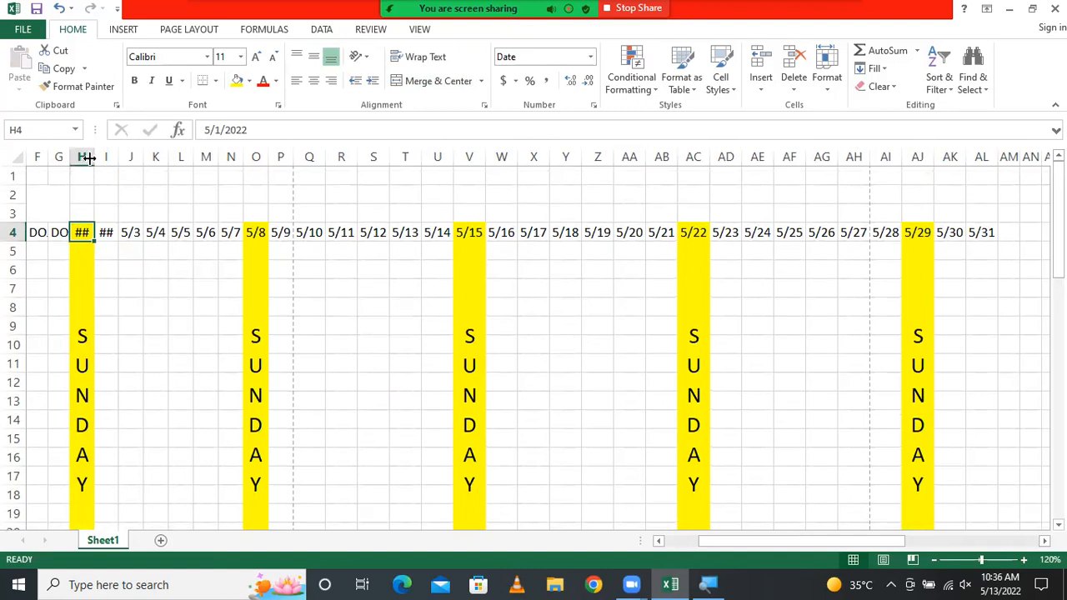
left_click_drag(95, 157, 133, 156)
- Mark the first employee's attendance in row 5 as A for 5/2 and P for 5/3 and 5/4
left_click(127, 248)
left_click(140, 252)
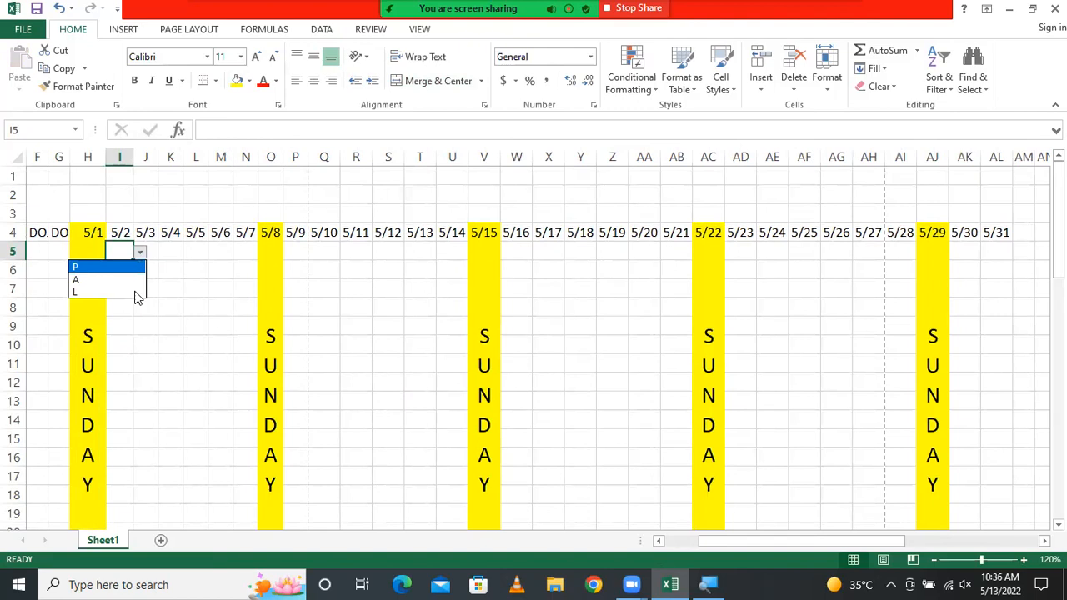
left_click(121, 279)
left_click(150, 252)
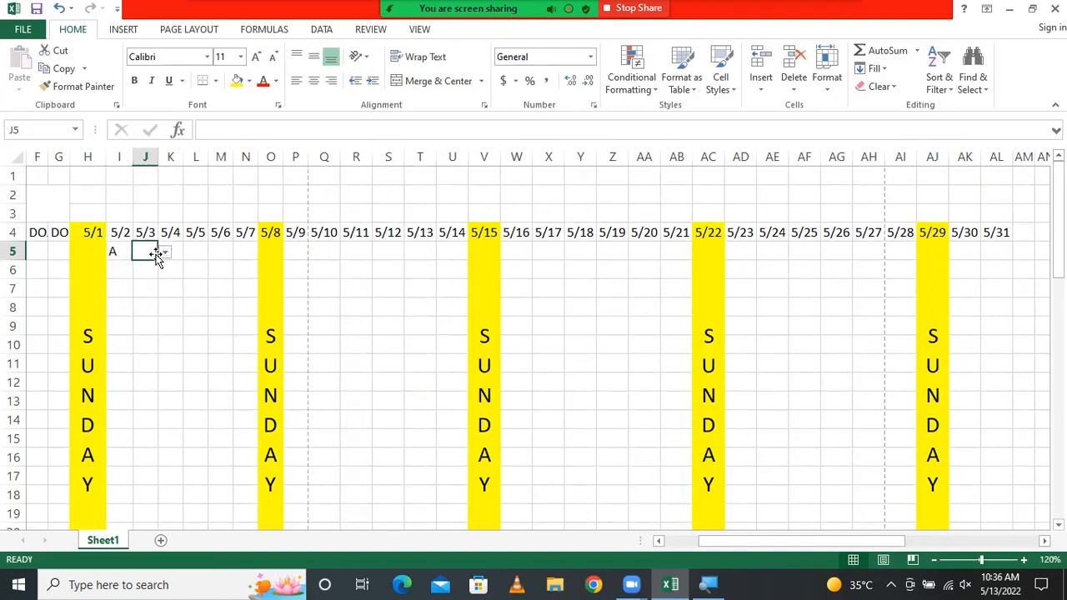
left_click(165, 251)
left_click(145, 267)
left_click(176, 250)
left_click(190, 252)
left_click(185, 265)
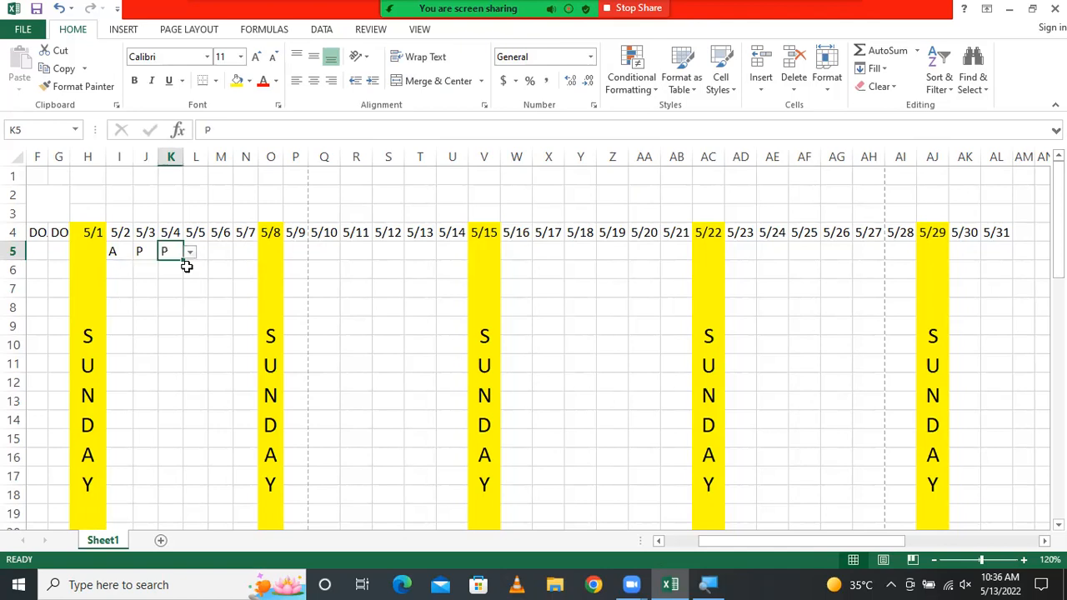
- Mark the first employee as P for 5/5, 5/6 and 5/7 in row 5
left_click(204, 255)
left_click(214, 253)
left_click(210, 265)
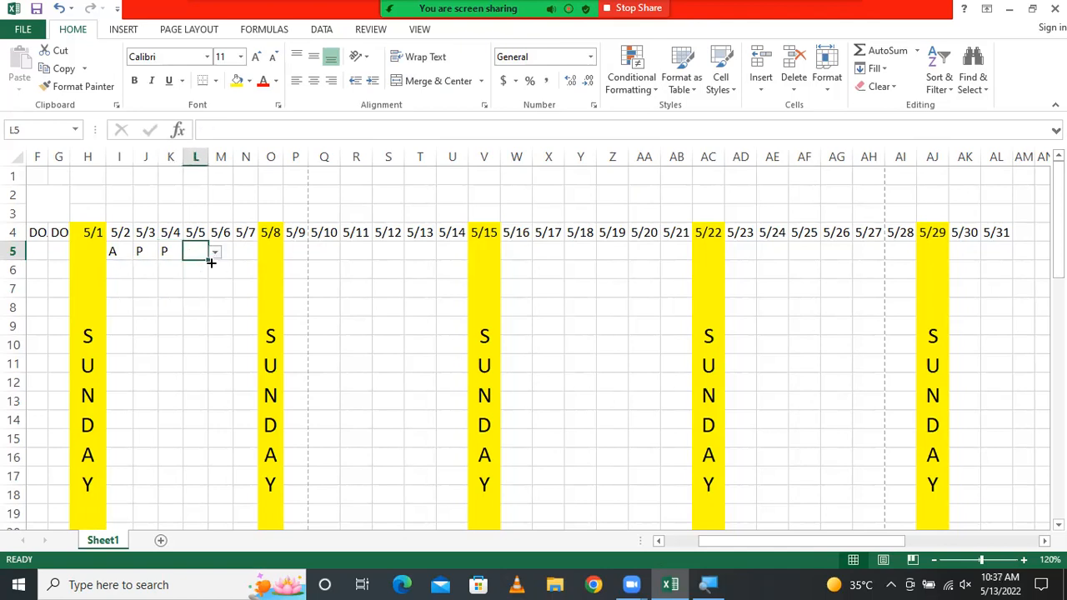
left_click(223, 252)
left_click(240, 252)
left_click(227, 268)
left_click(254, 260)
left_click(265, 253)
left_click(250, 267)
- Set the first employee's attendance to L for 5/10 and A for 5/11
left_click(312, 253)
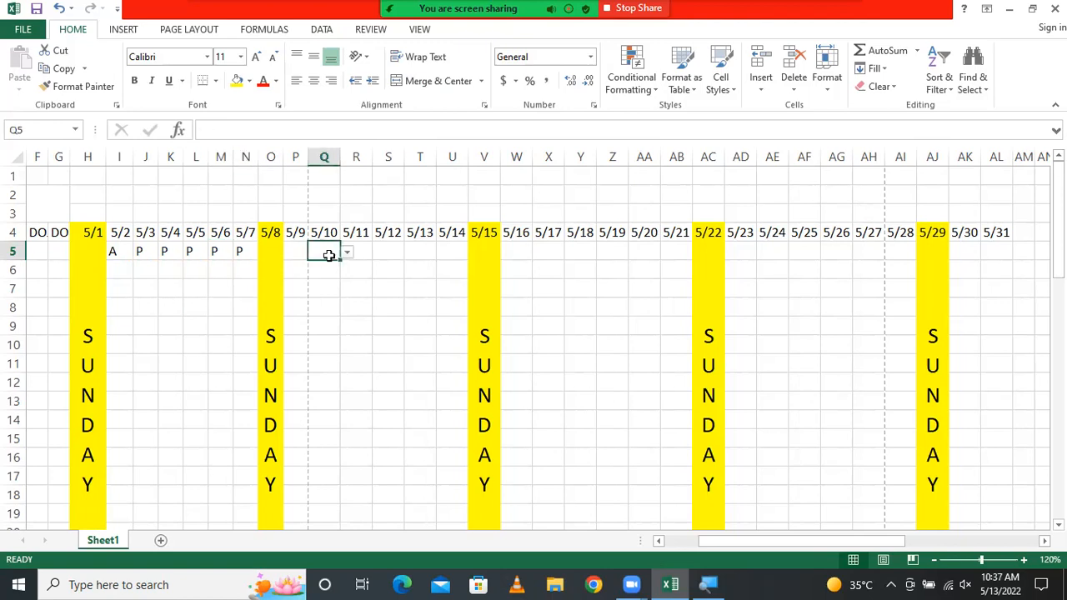
left_click(347, 253)
left_click(337, 291)
left_click(356, 251)
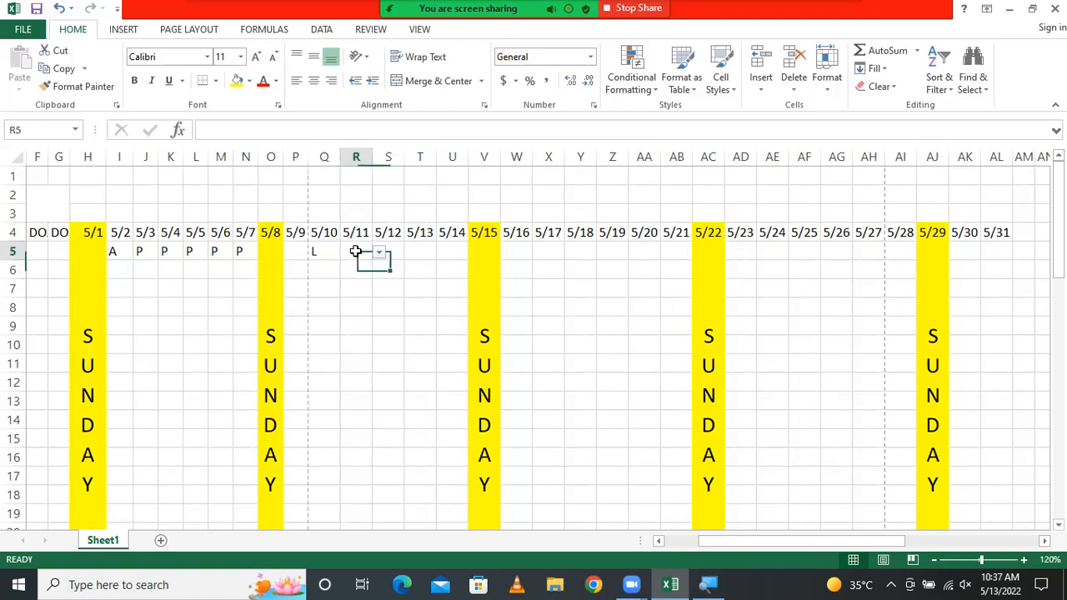
left_click(379, 253)
left_click(351, 280)
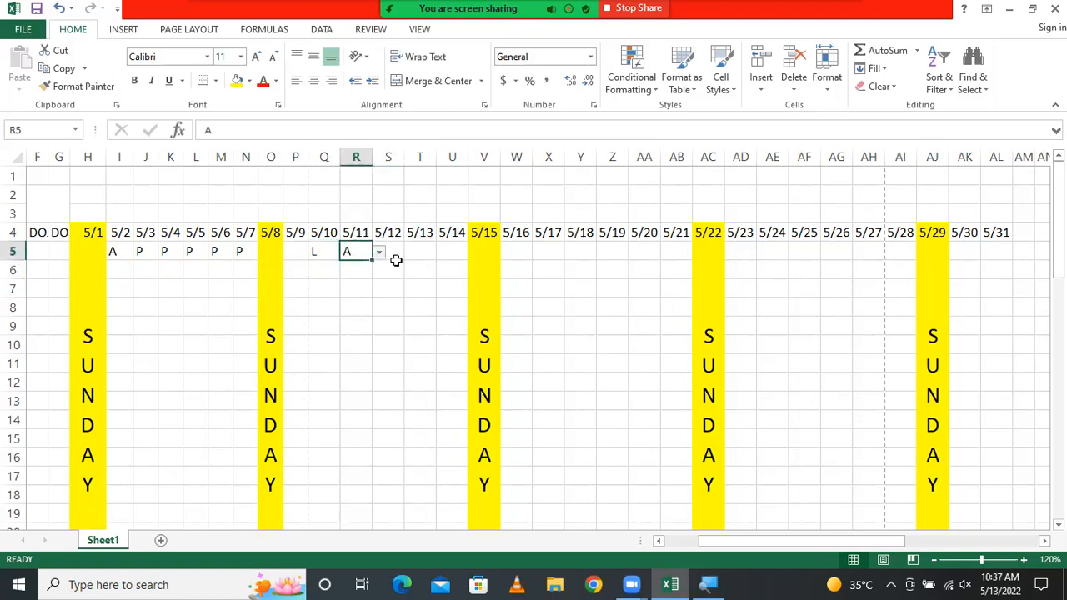
- Mark the first employee as P for 5/12 and 5/13 in row 5
left_click(394, 253)
left_click(412, 253)
left_click(407, 266)
left_click(422, 257)
left_click(443, 253)
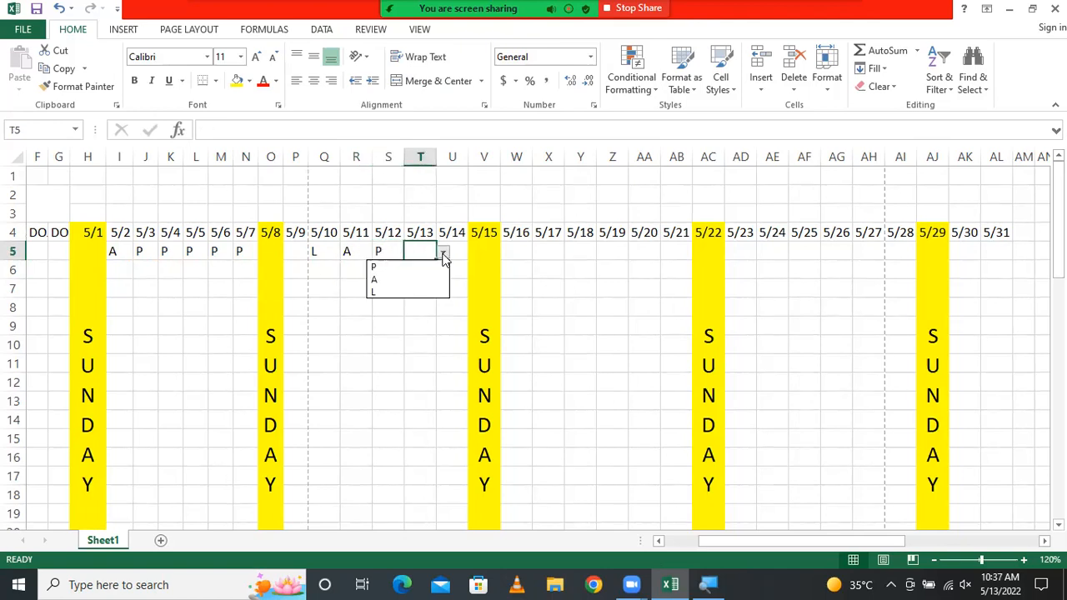
left_click(423, 267)
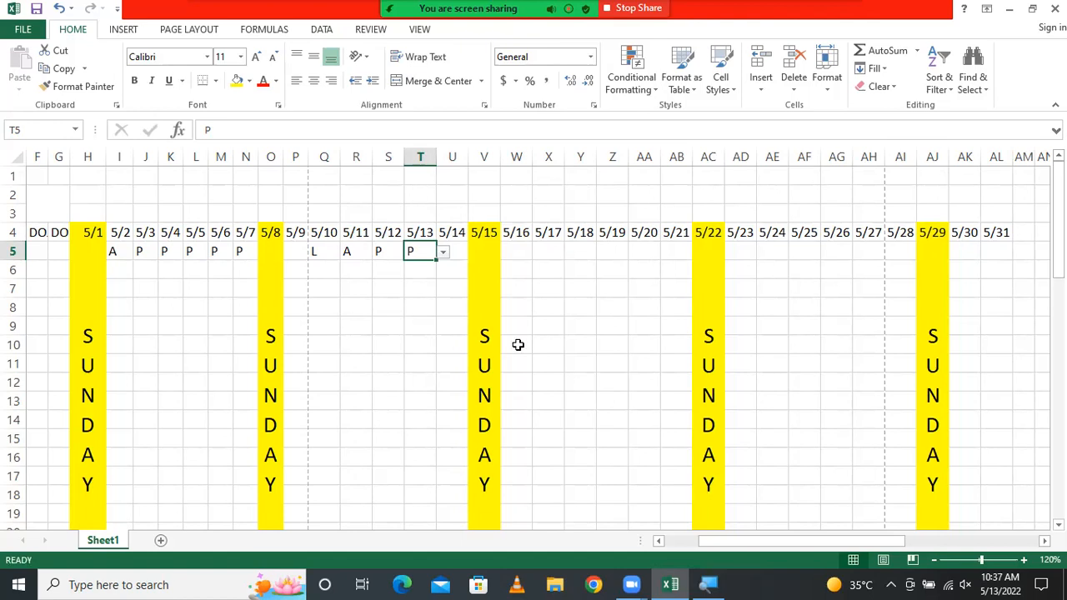
left_click(575, 255)
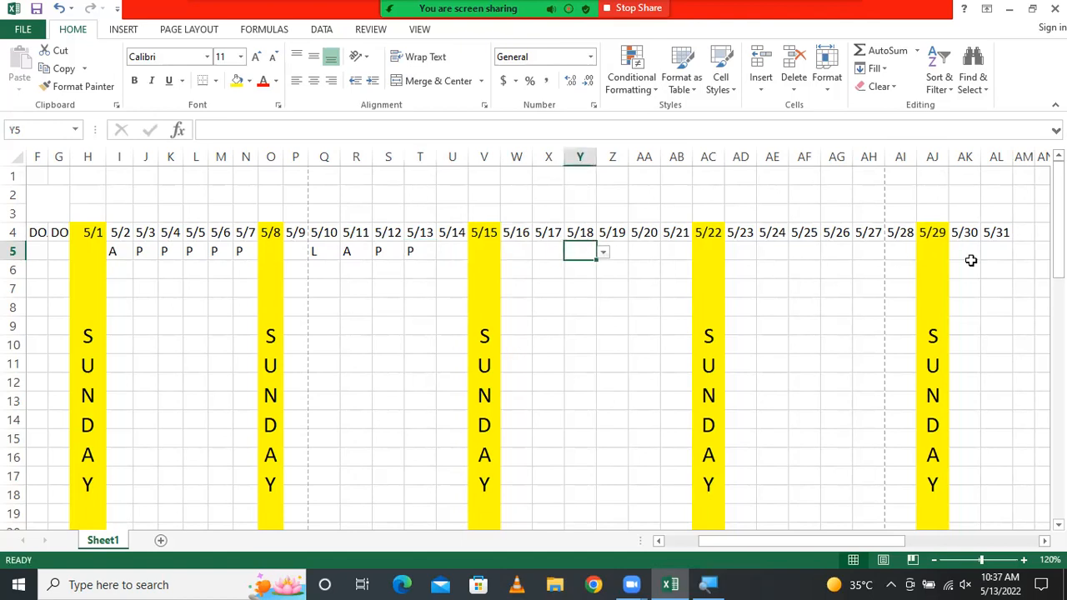
left_click_drag(877, 542, 791, 538)
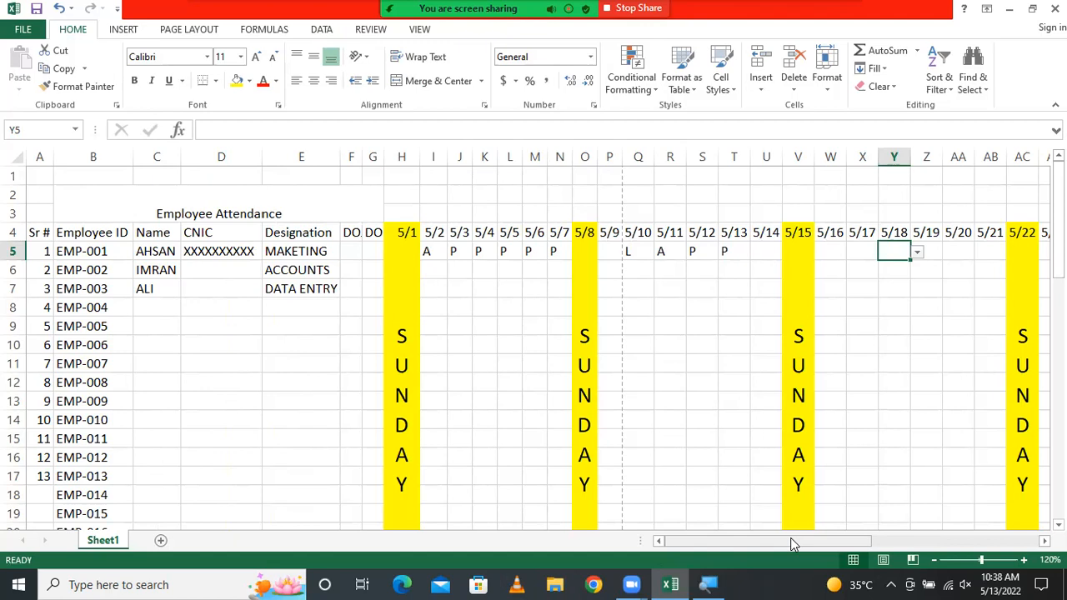
left_click_drag(855, 542, 1047, 547)
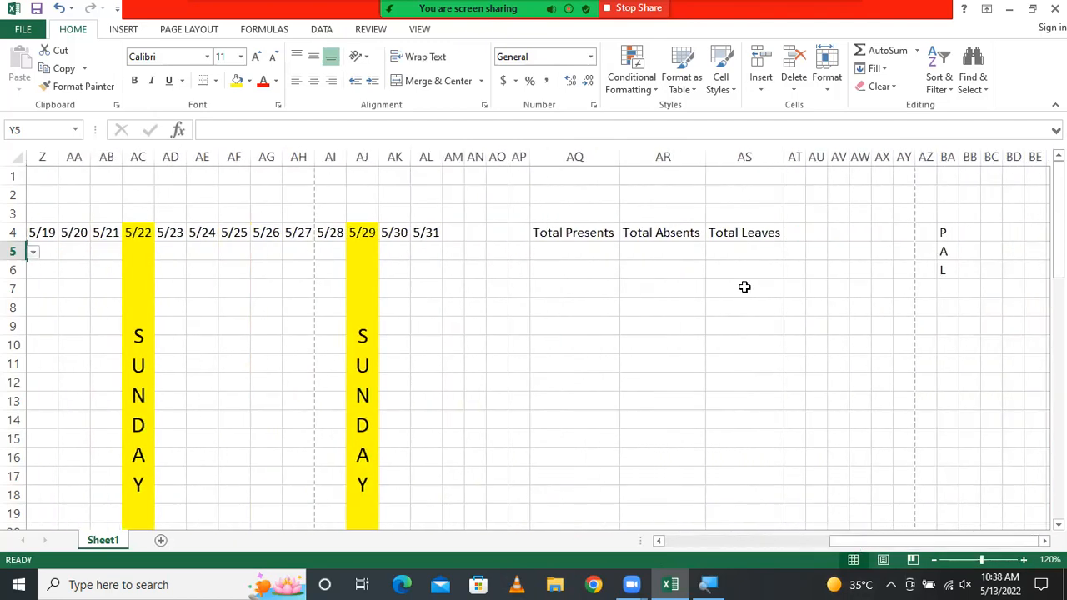
left_click(605, 255)
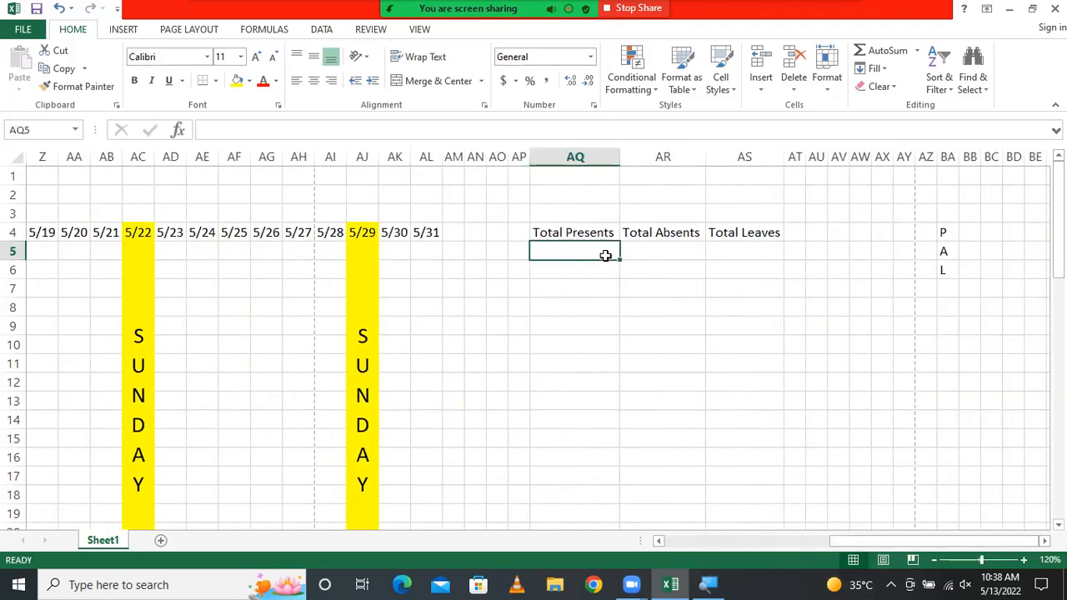
type("=SUM")
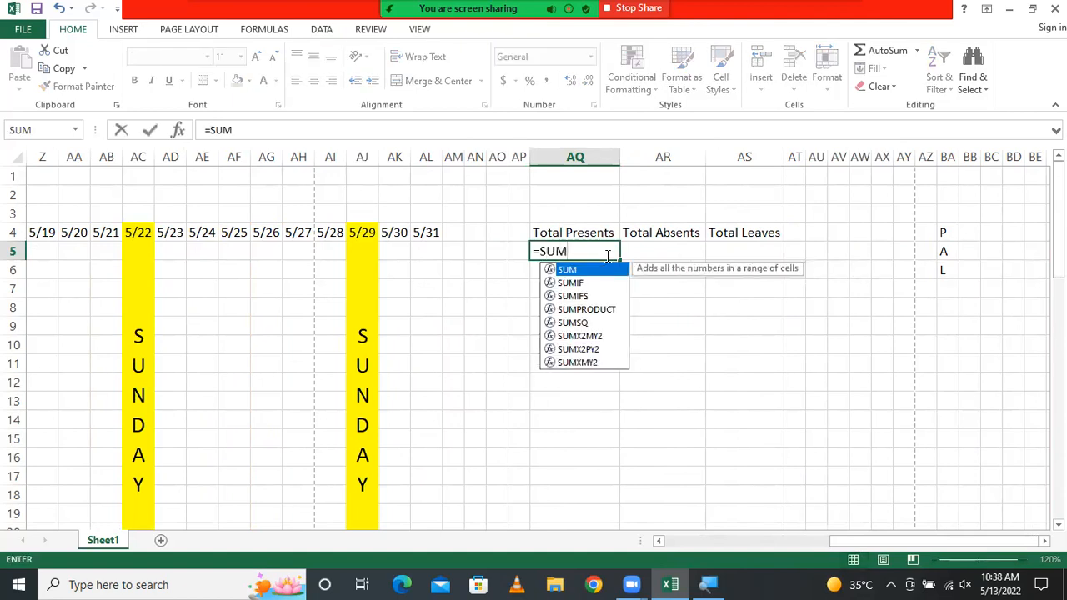
key("Down")
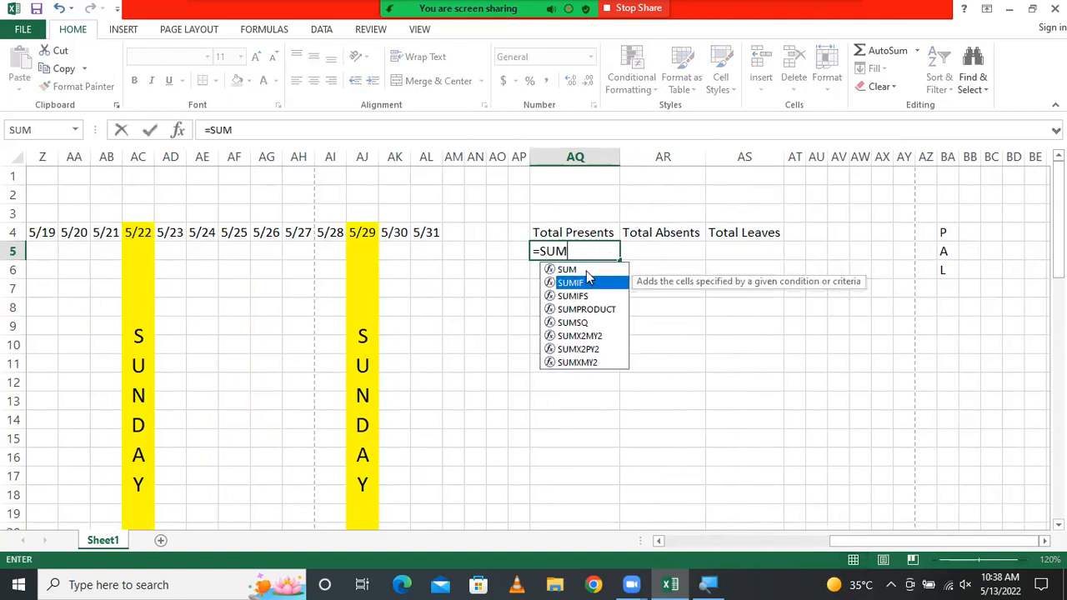
double_click(584, 284)
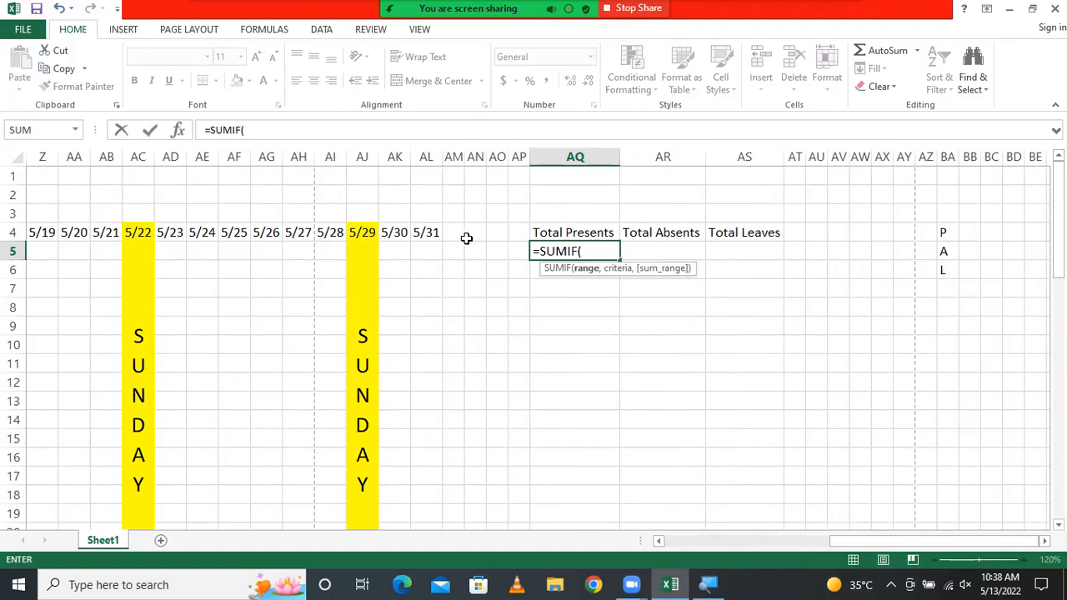
left_click_drag(432, 249, 397, 245)
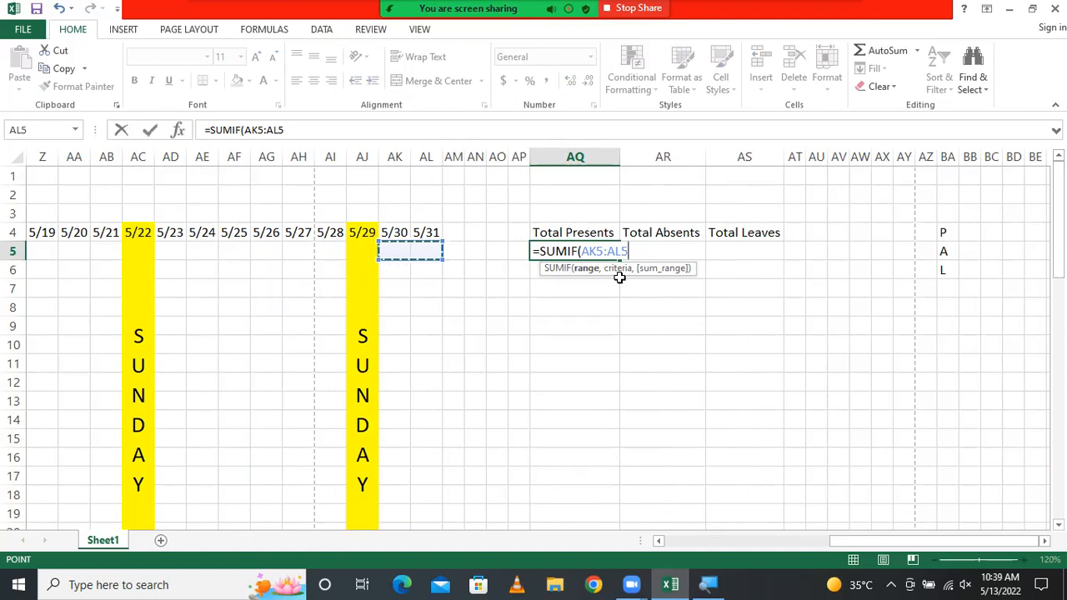
left_click(358, 247)
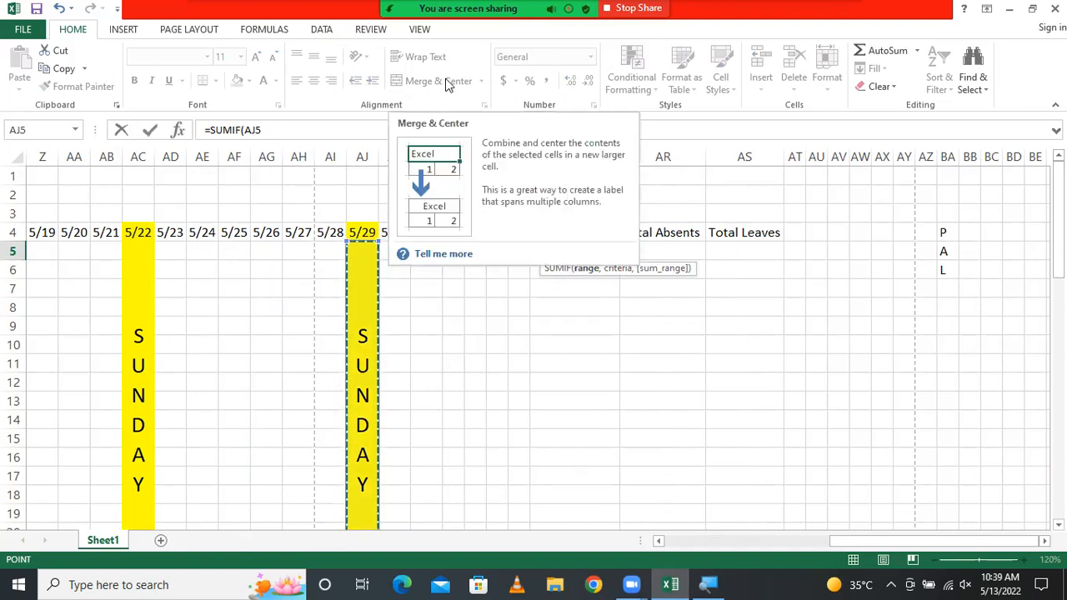
left_click(382, 321)
key("BackSpace")
key("BackSpace")
key("BackSpace")
key("BackSpace")
key("BackSpace")
key("BackSpace")
key("BackSpace")
key("BackSpace")
key("BackSpace")
key("BackSpace")
left_click(573, 306)
left_click(395, 246)
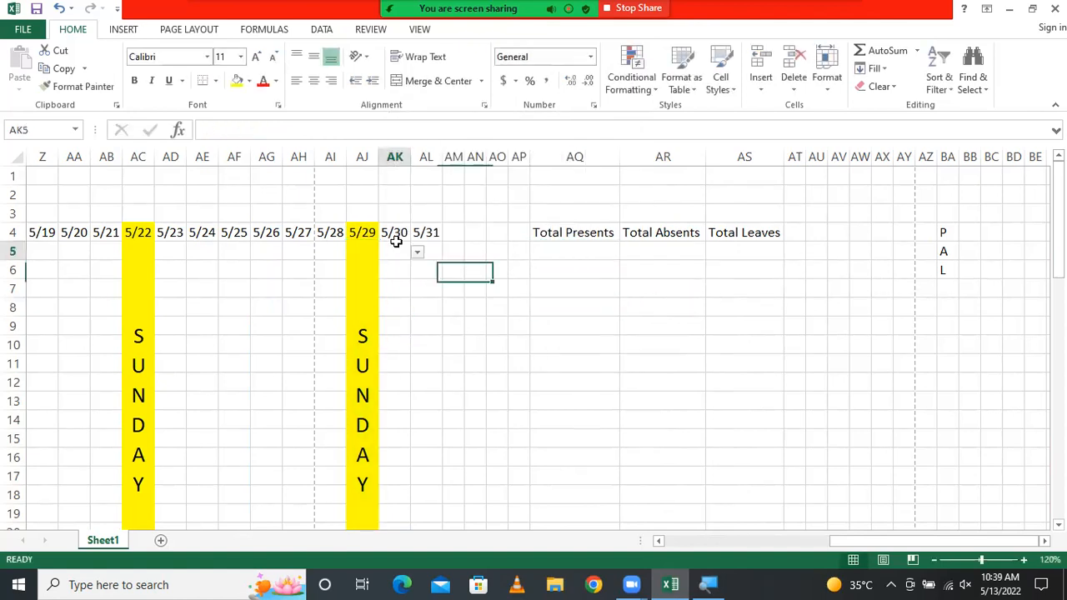
- Try to total the first employee's presents in AQ5 with the formula =SUMIF(I5:N5,BA4,I5:AL22)
left_click(568, 249)
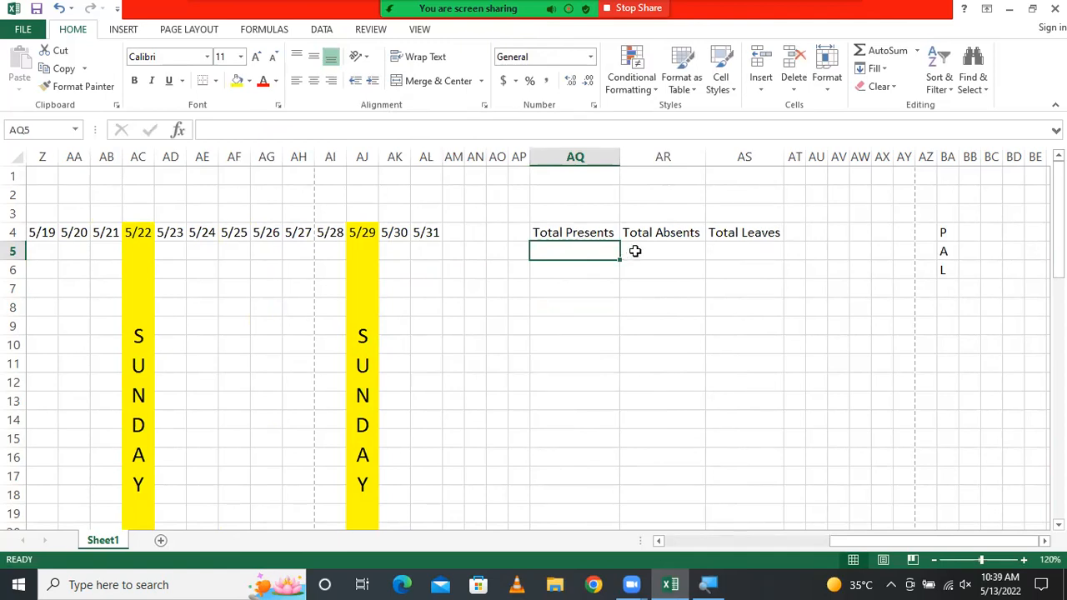
type("=")
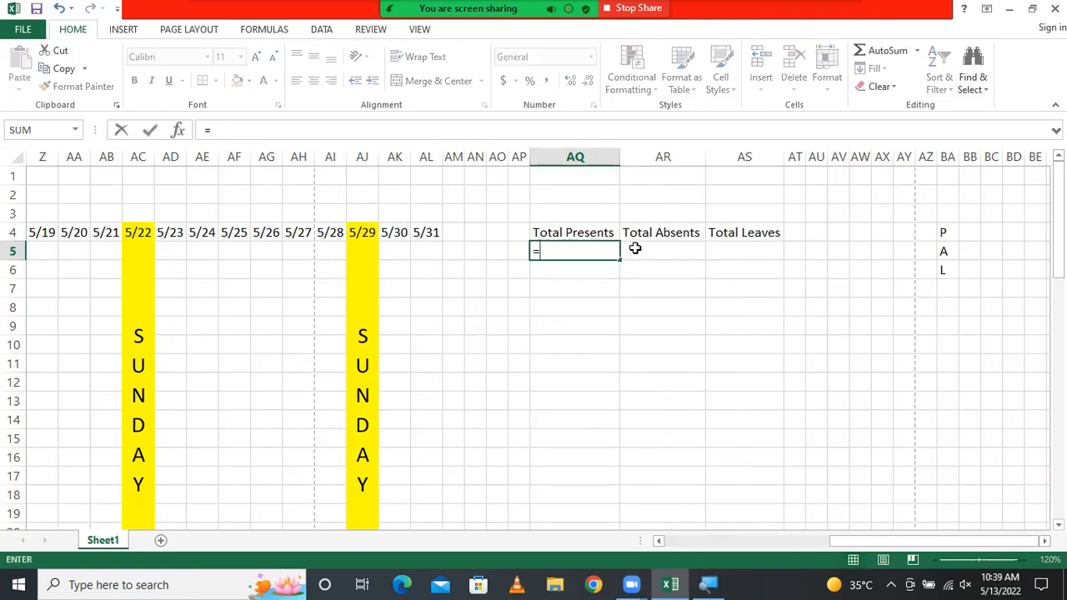
type("SUMI")
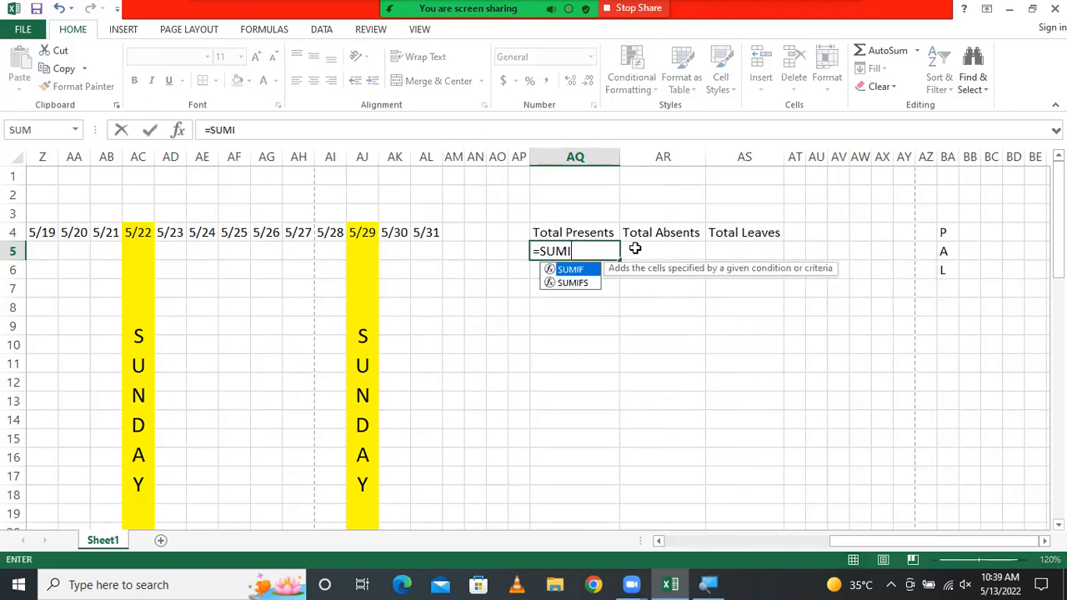
type("F(")
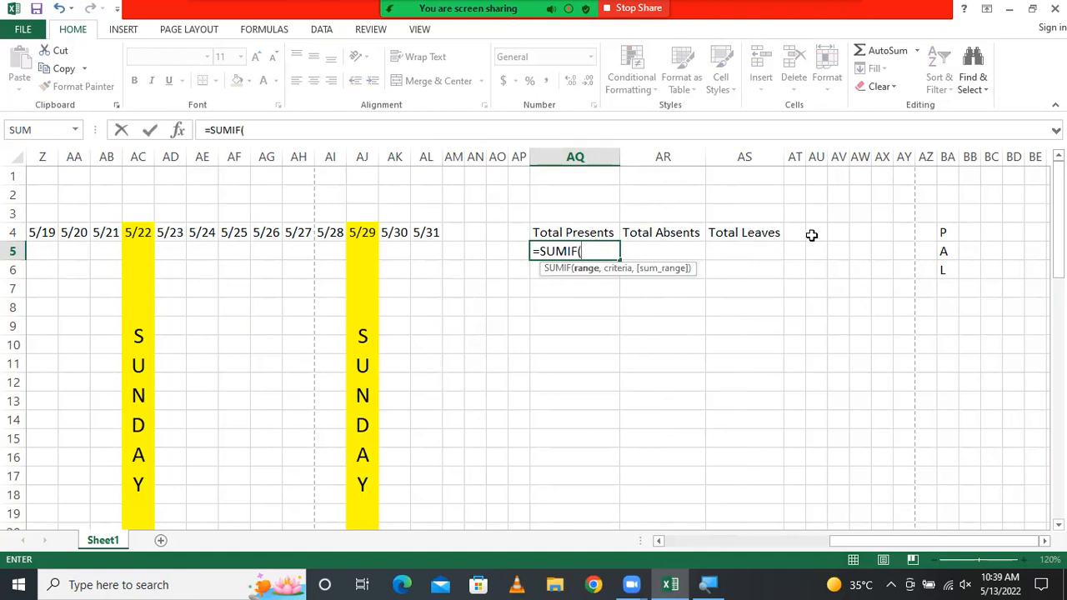
left_click_drag(880, 543, 719, 548)
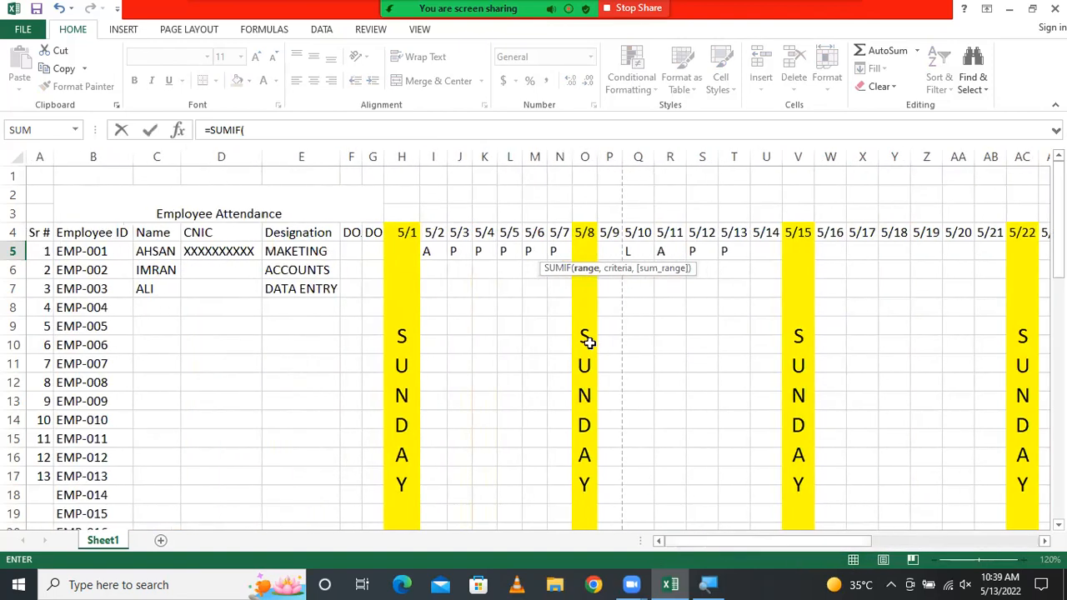
left_click_drag(429, 252, 558, 251)
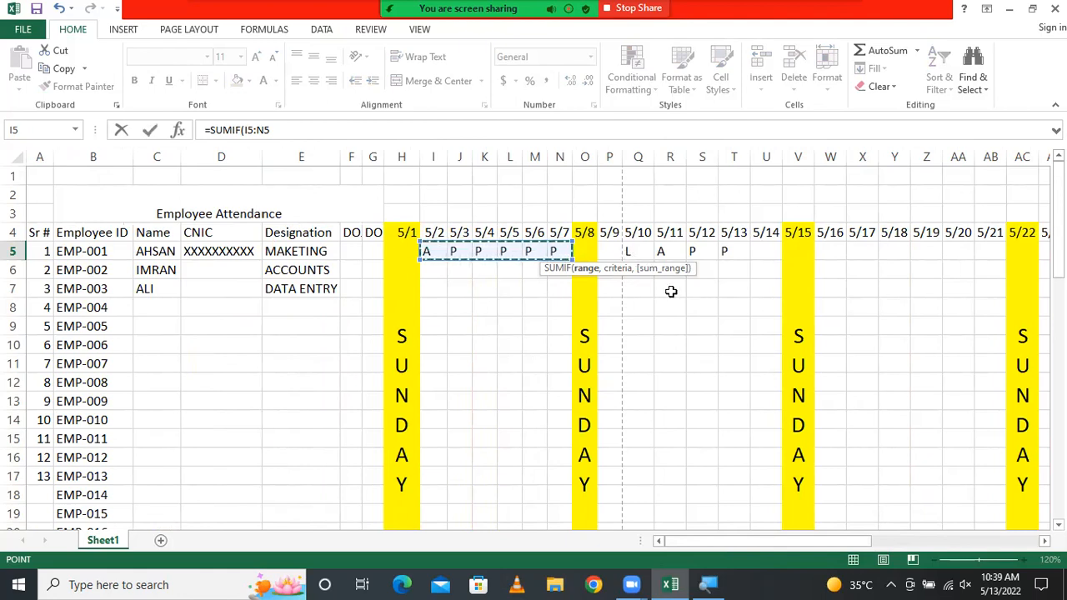
left_click(356, 136)
type(",")
left_click_drag(844, 544, 1008, 542)
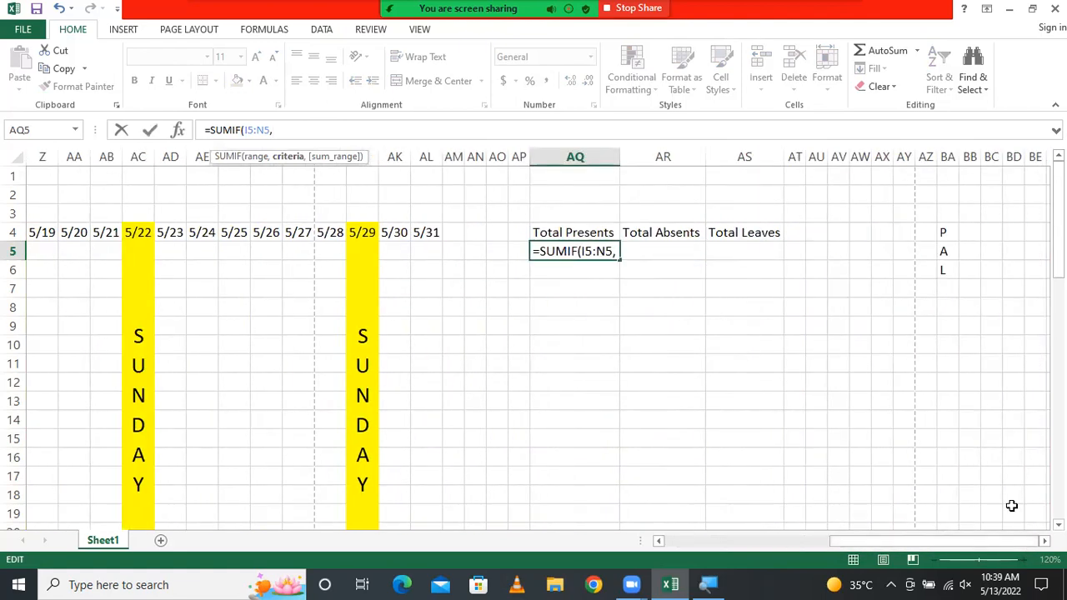
left_click(944, 236)
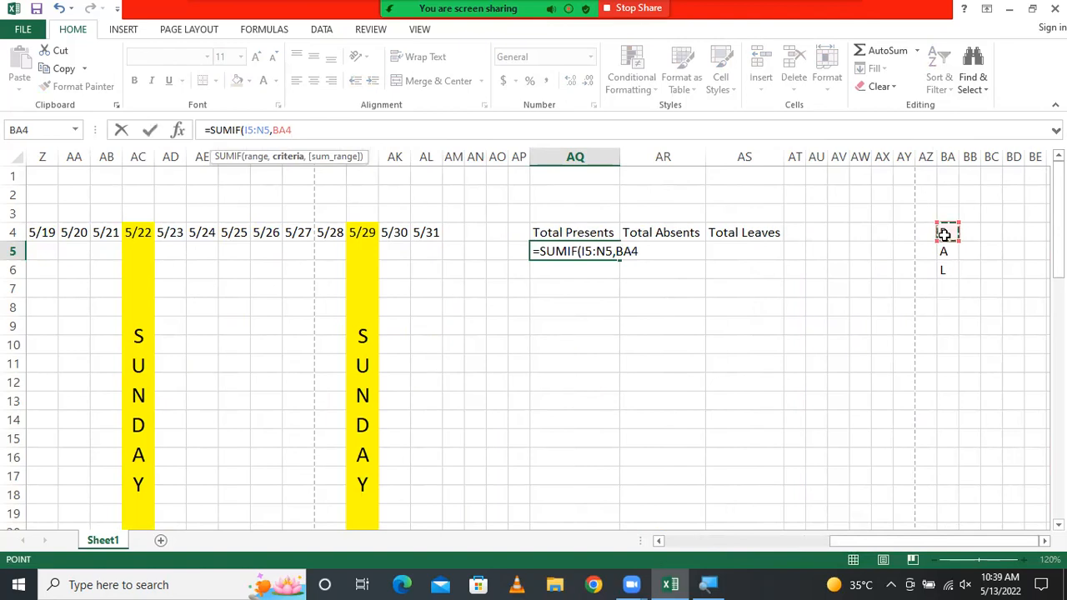
type(",")
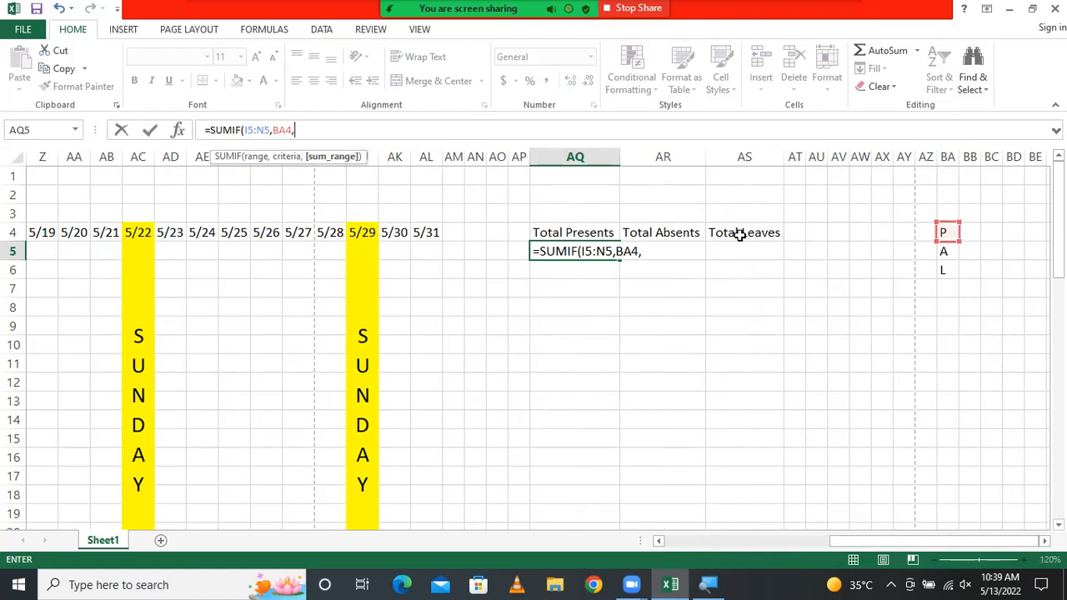
left_click_drag(423, 250, 287, 262)
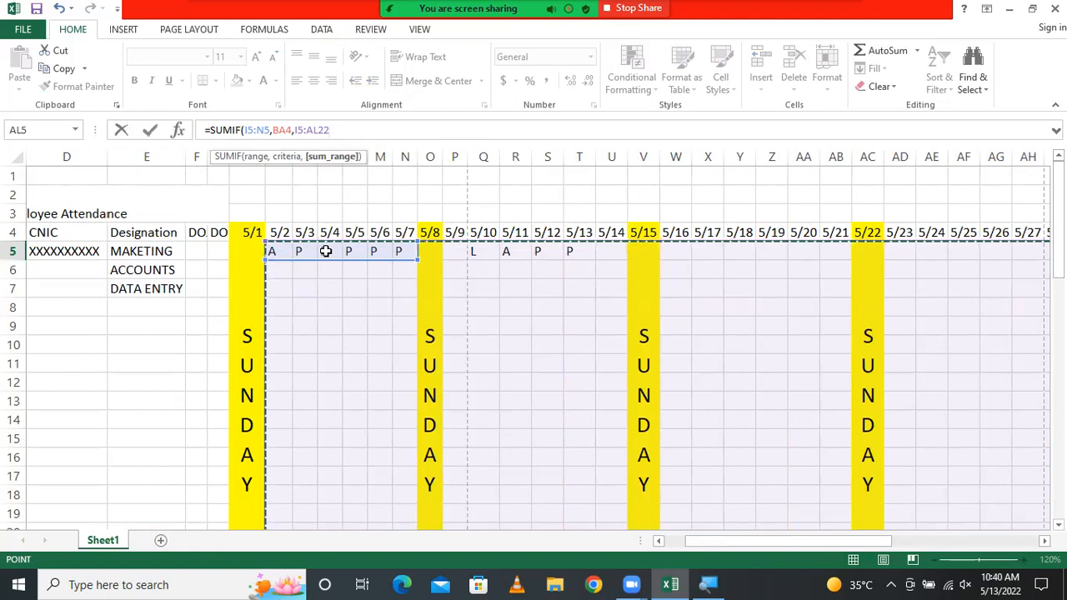
key("Return")
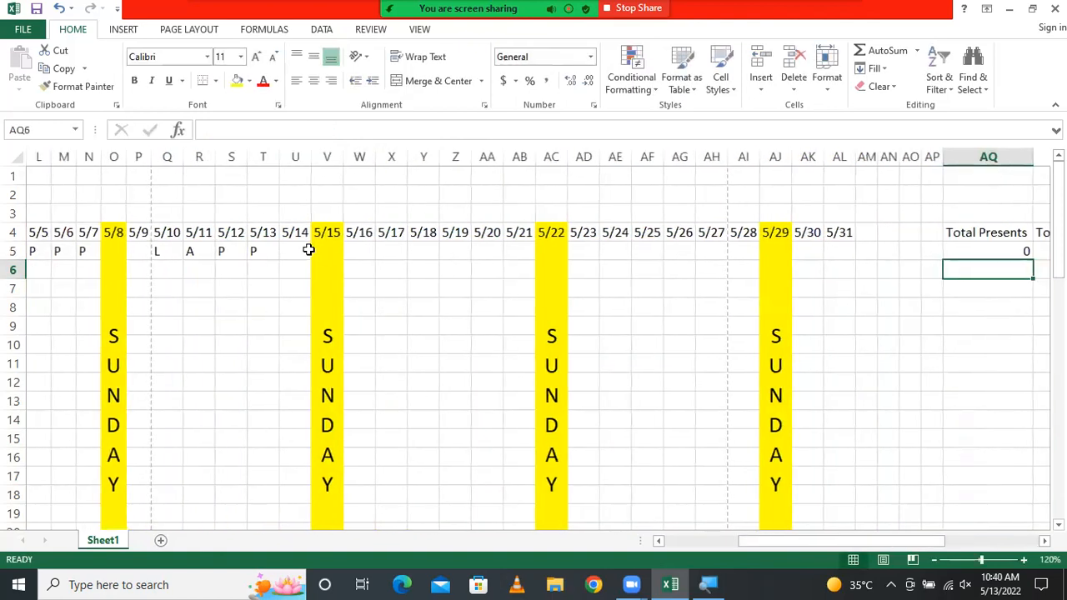
- Remove the sum range from the Total Presents formula in AQ5, leaving =SUMIF(I5:N5,BA4)
left_click(997, 248)
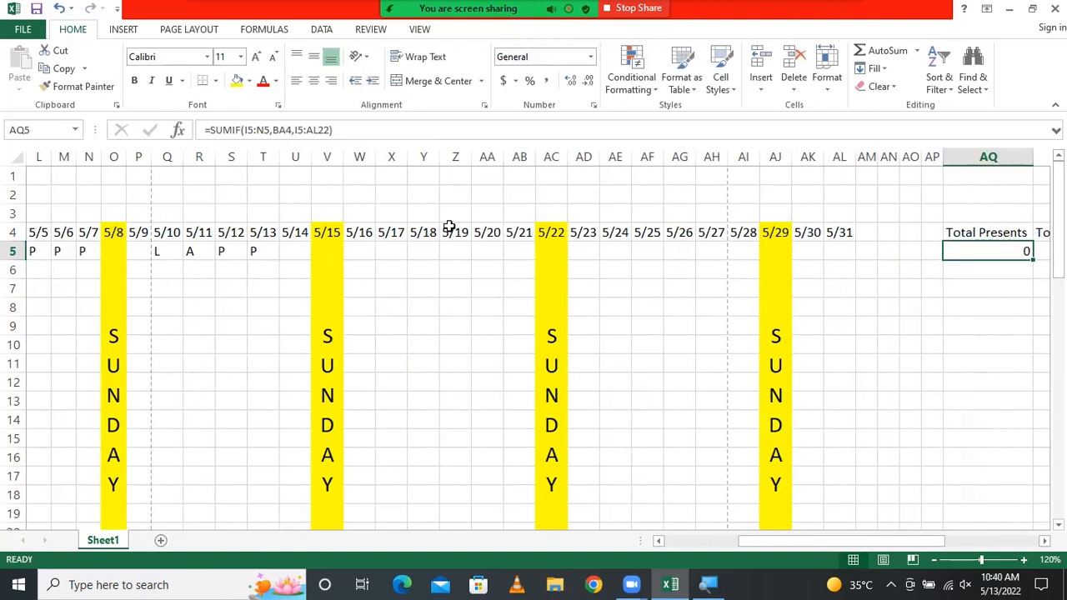
left_click_drag(331, 130, 297, 130)
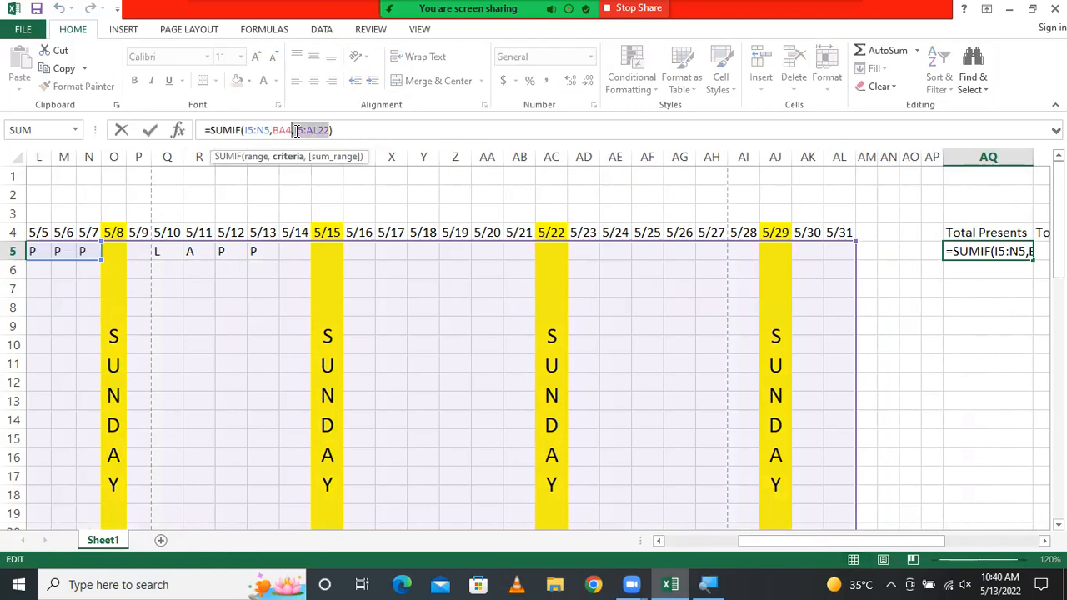
key("BackSpace")
key("Return")
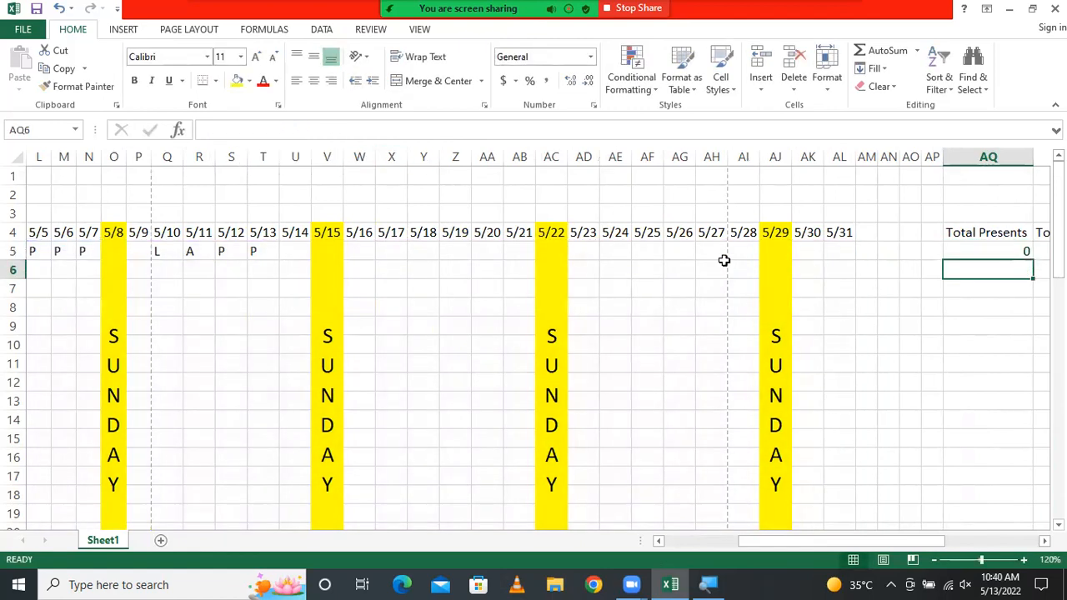
- Replace the Total Presents formula in AQ5 with =COUNTIF(H5:AL22,BA4)
left_click(1008, 254)
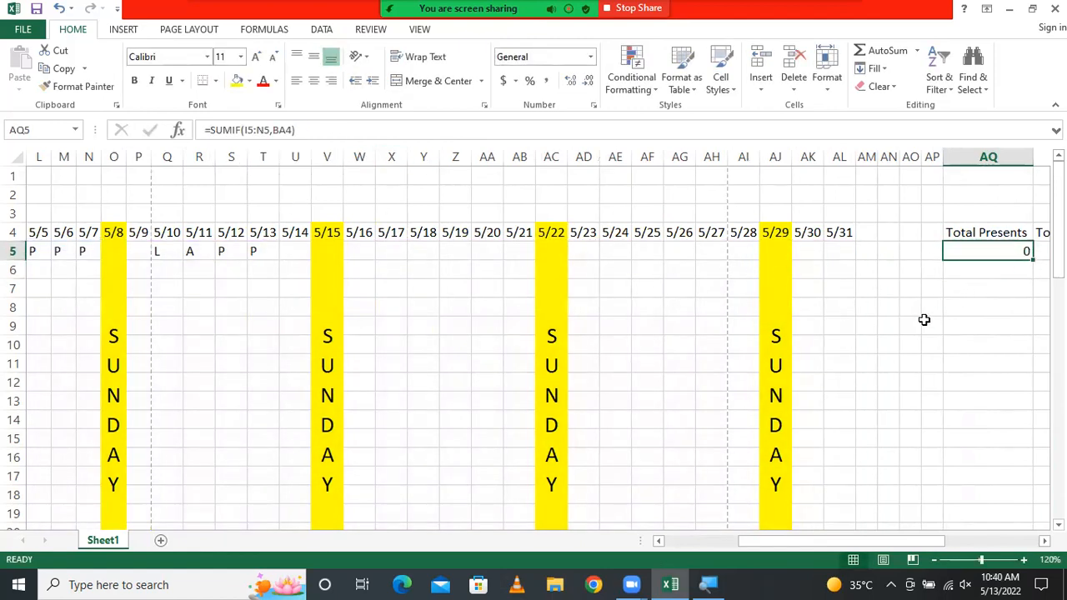
key("BackSpace")
type("=")
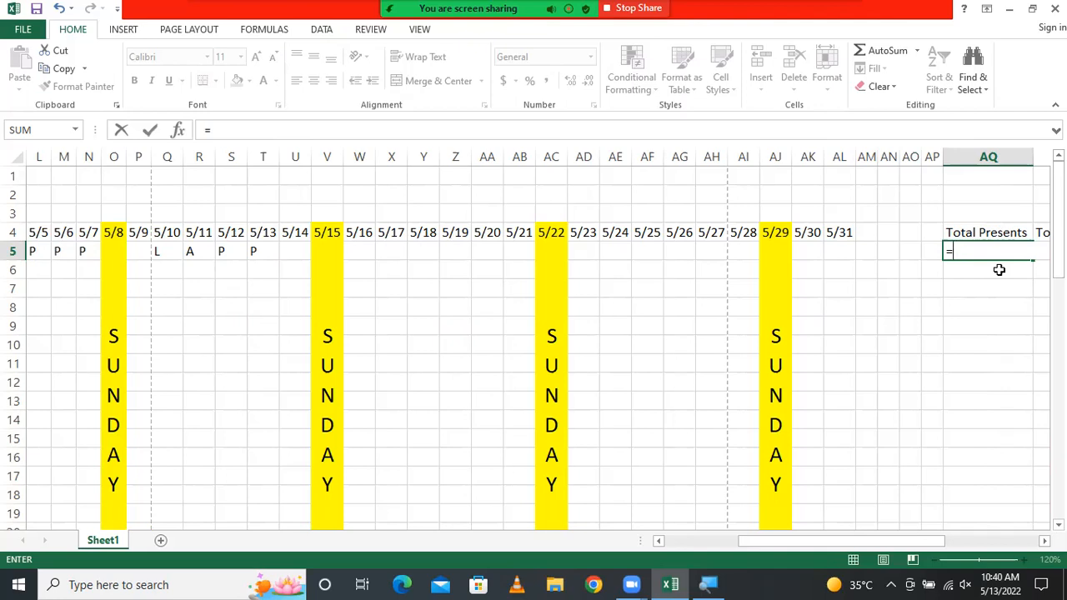
type("COUNTIF")
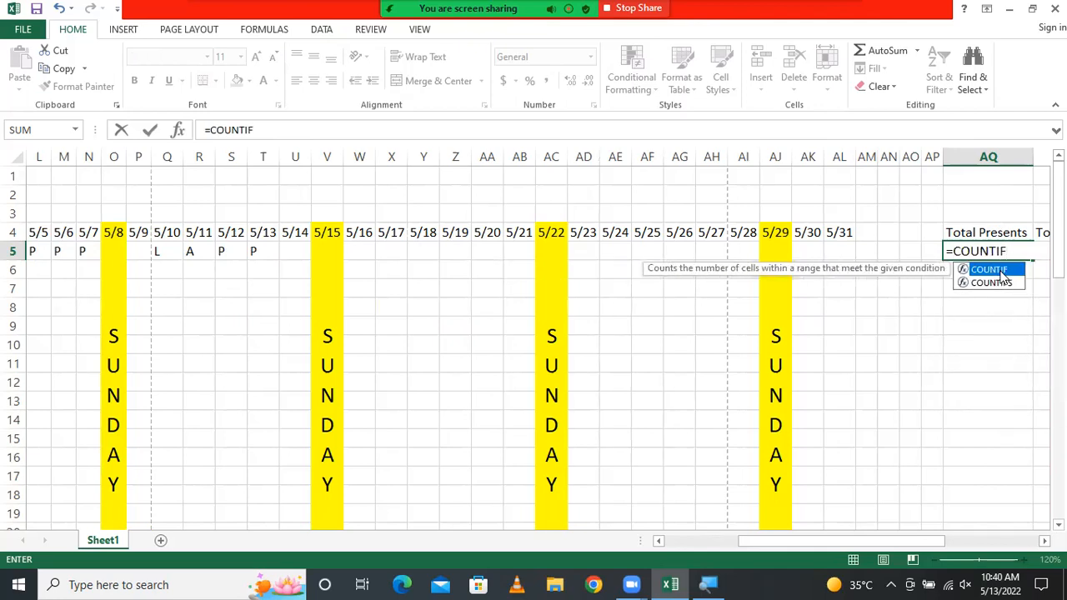
double_click(988, 270)
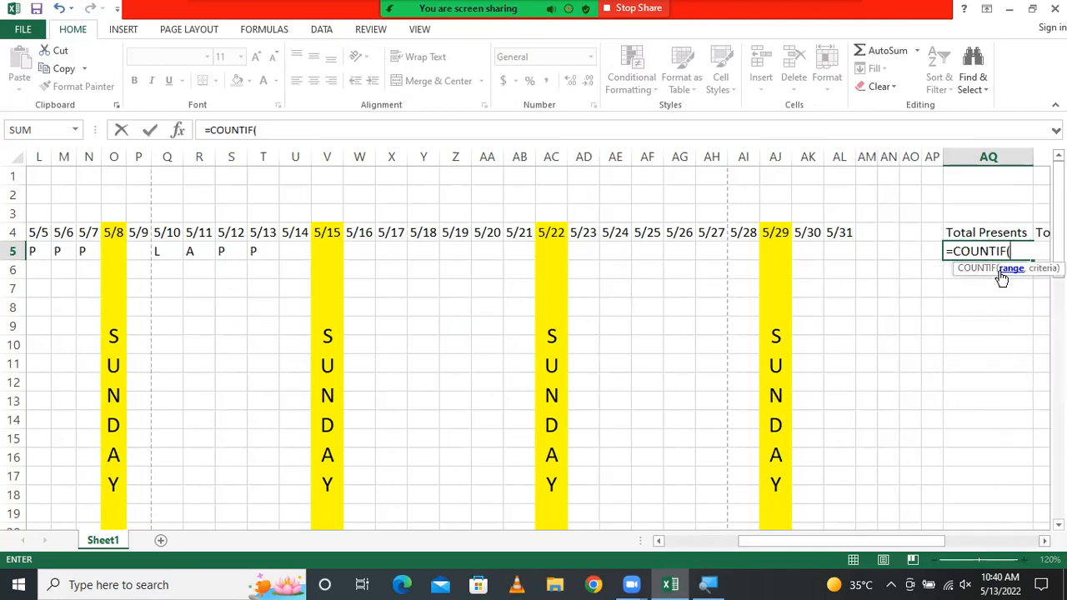
left_click_drag(850, 242, 86, 258)
type(",")
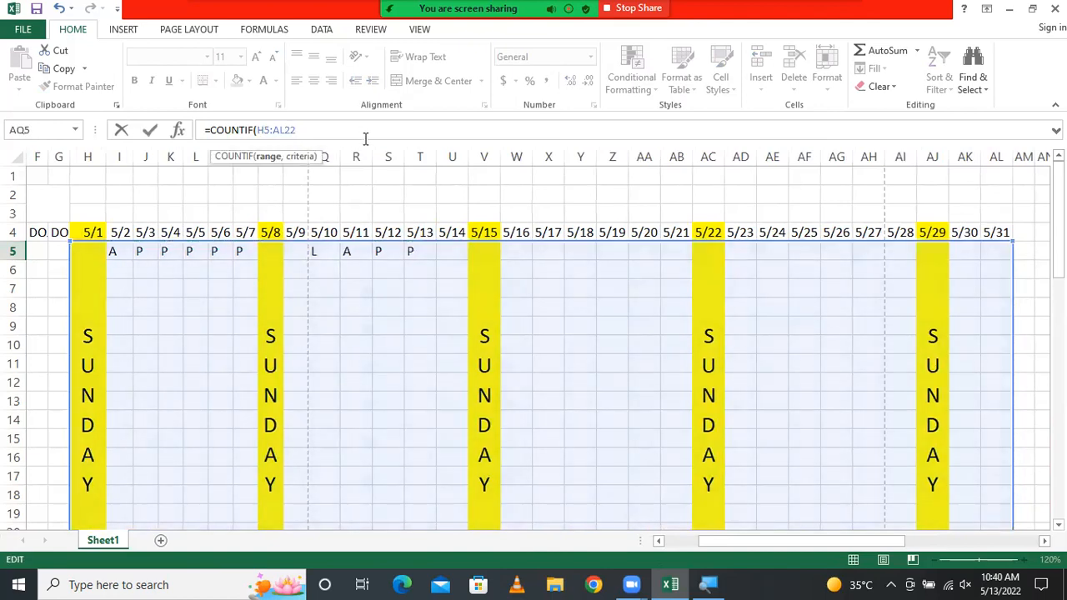
left_click_drag(824, 542, 957, 542)
left_click(952, 237)
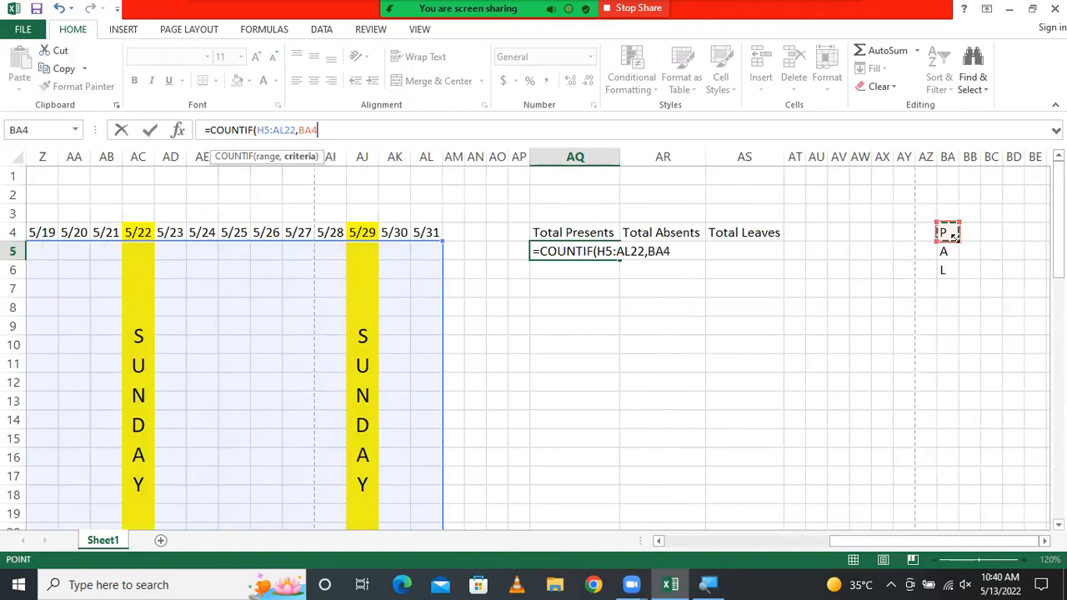
type(")")
key("Return")
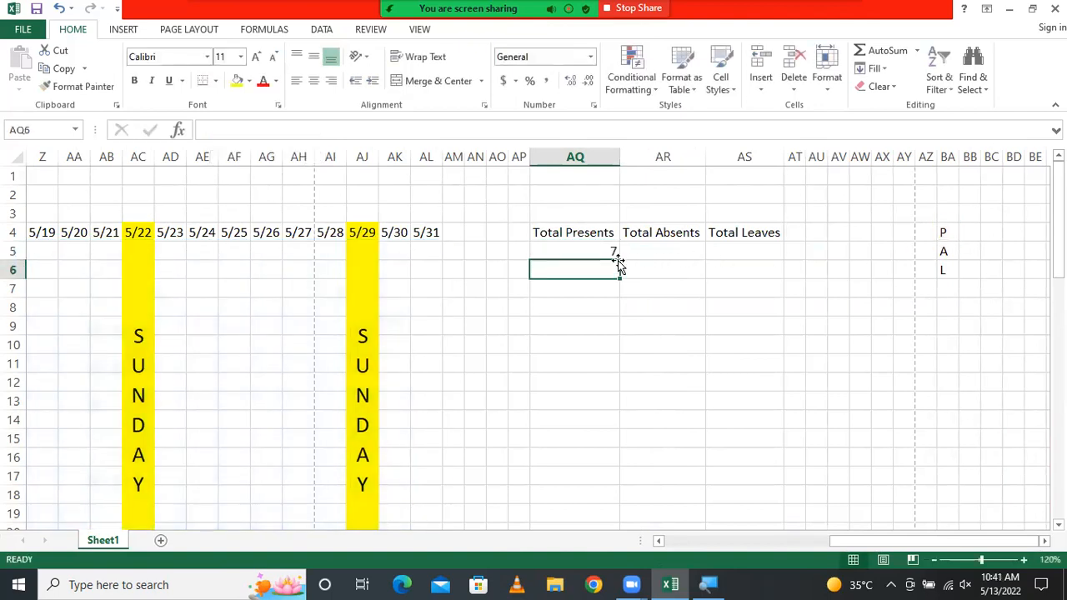
left_click(591, 249)
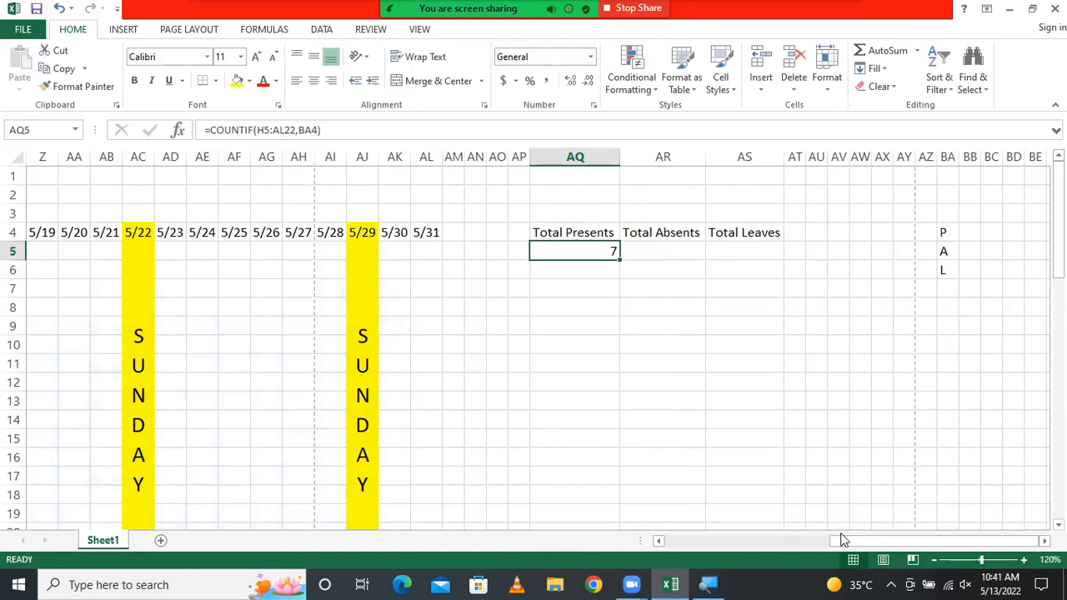
- Total the first employee's absents in AR5 with the formula =COUNTIF(H5:AL22,BA5)
left_click(662, 255)
type("=")
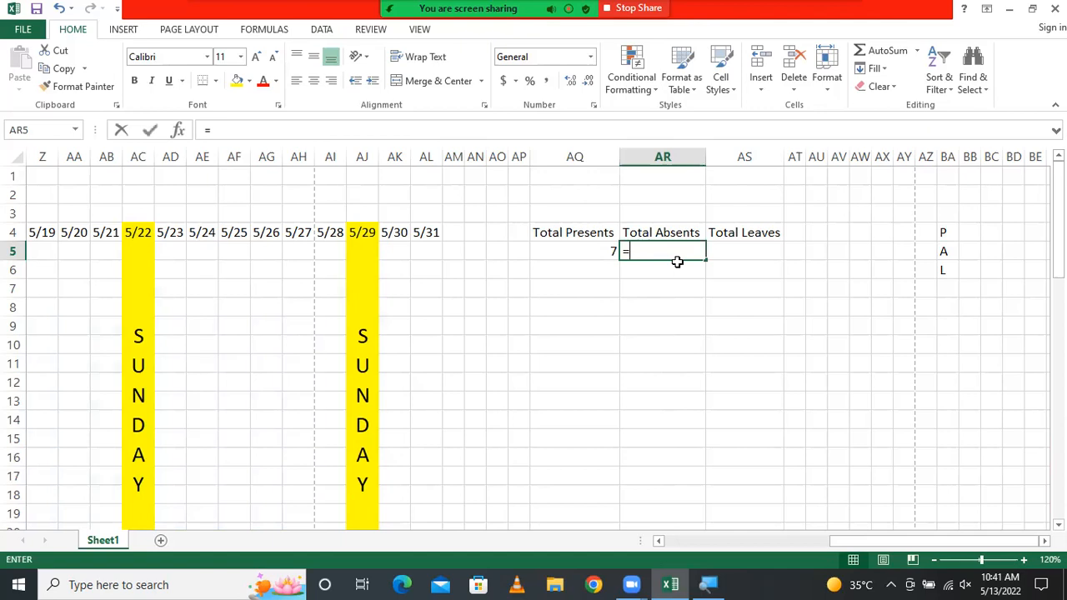
type("COU")
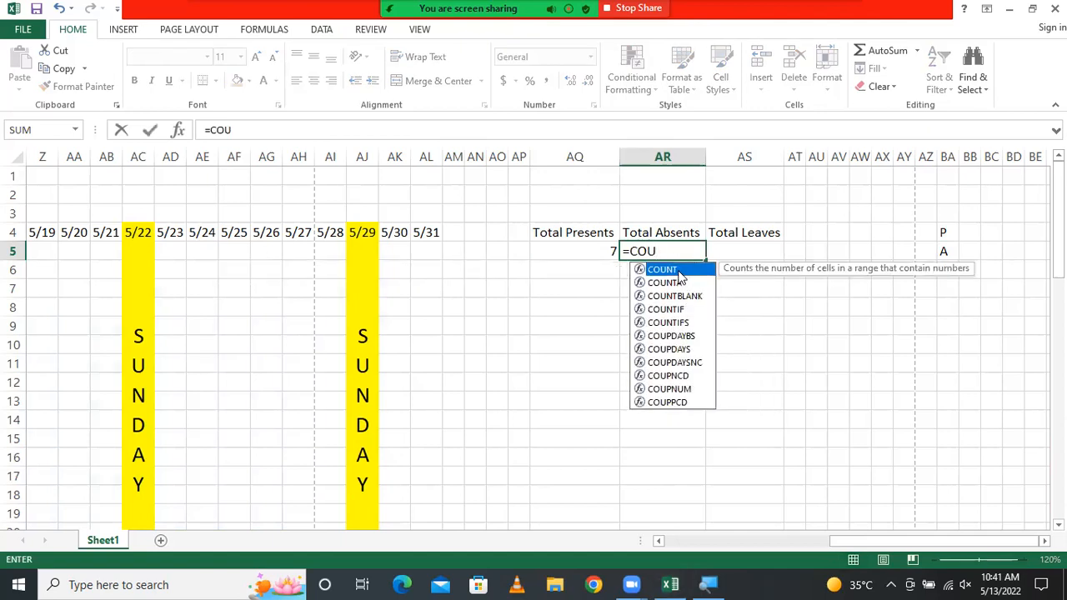
double_click(679, 310)
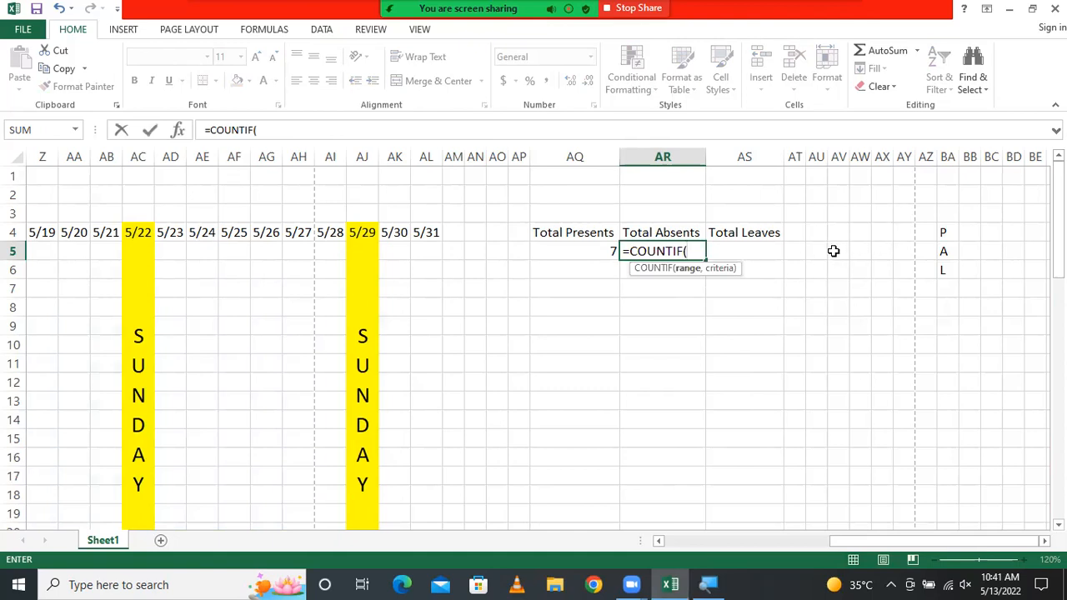
left_click_drag(435, 251, 288, 264)
left_click(322, 132)
type(",")
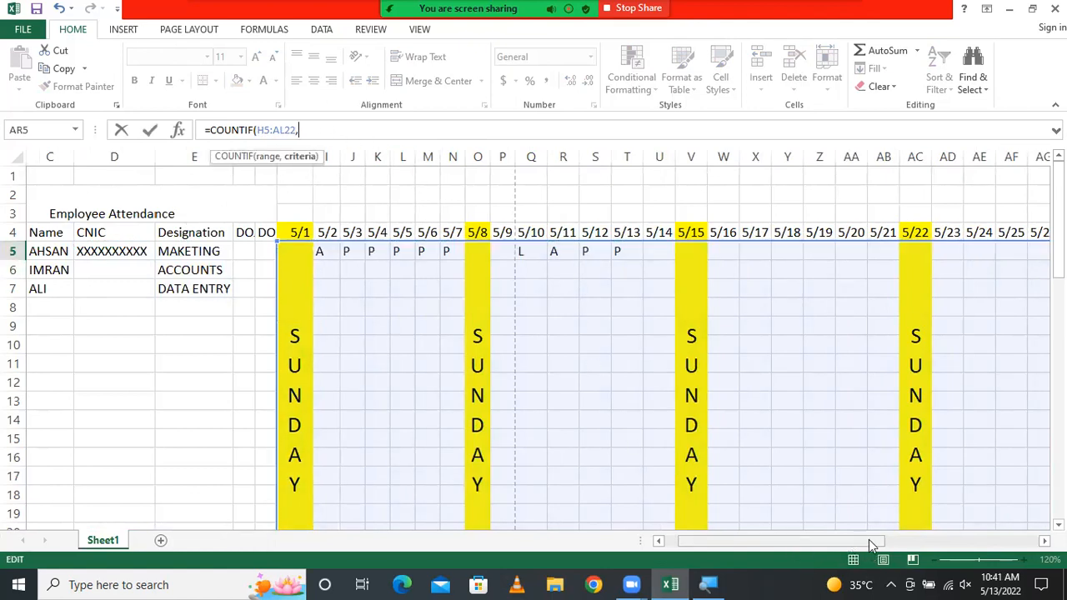
left_click_drag(868, 539, 1008, 531)
left_click(947, 252)
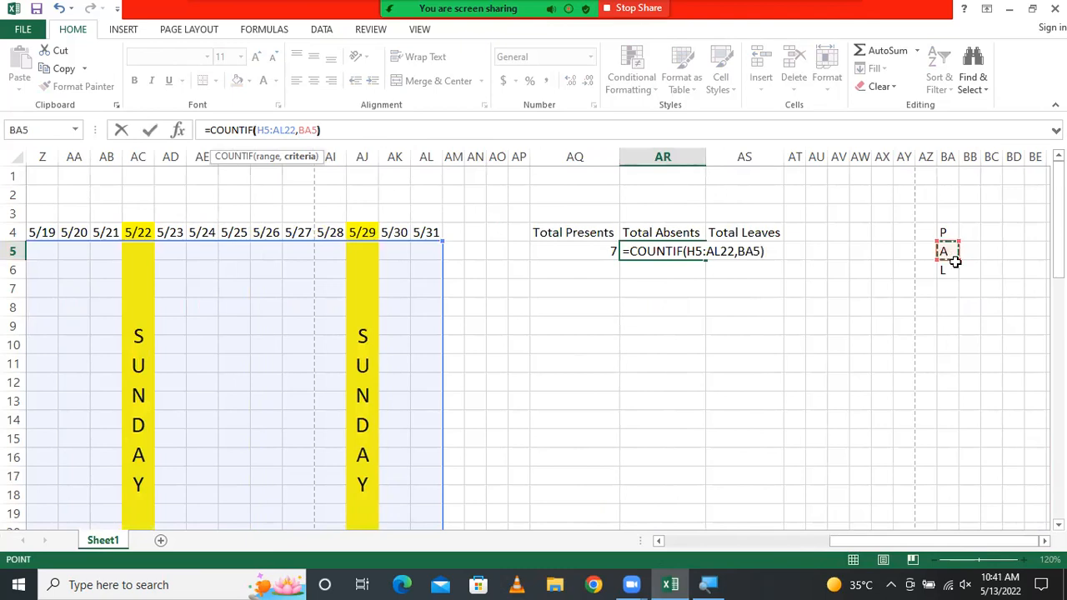
key("Return")
left_click(687, 251)
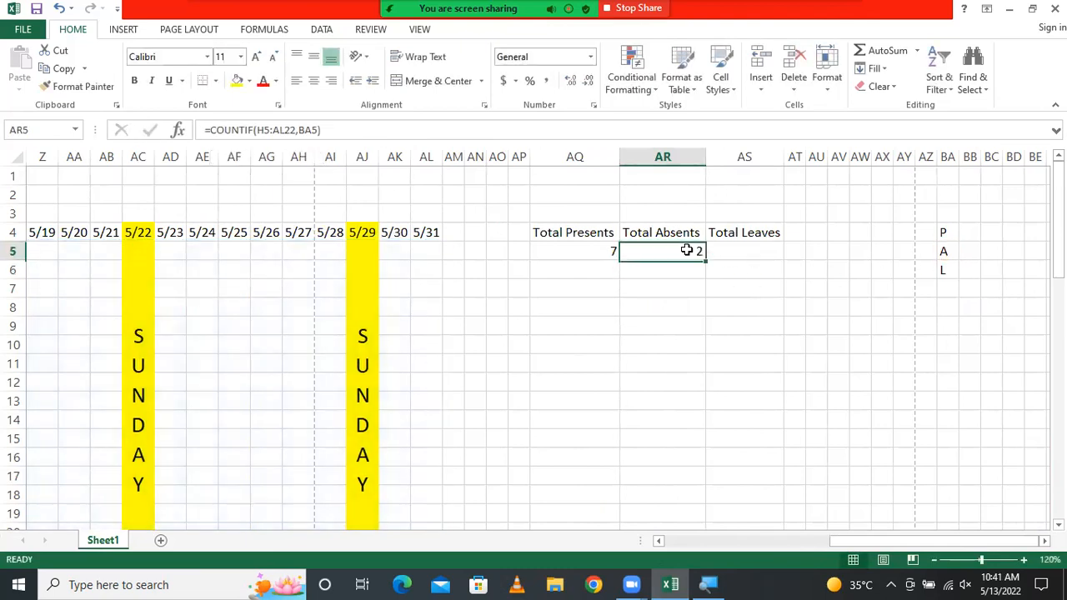
- Total the first employee's leaves in AS5 with the formula =COUNTIF(H5:AL22,BA6)
left_click(741, 252)
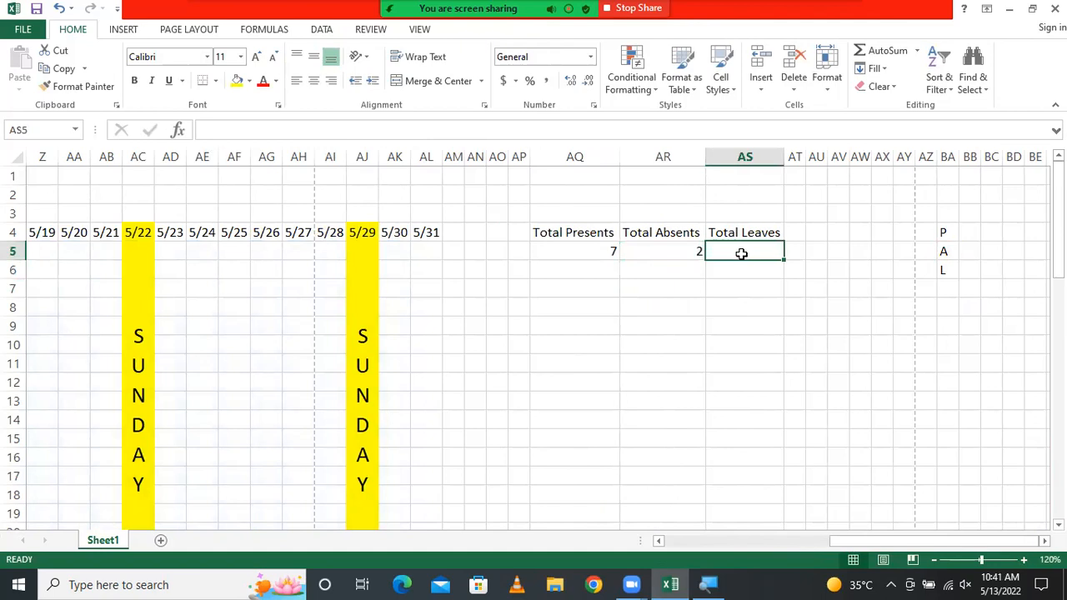
type("=")
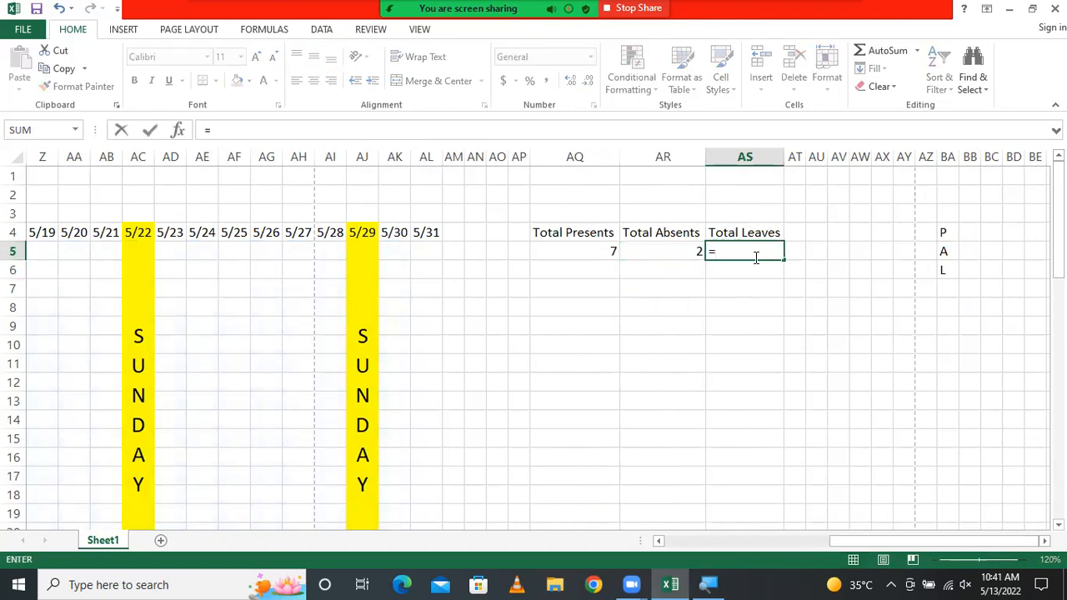
type("COUN")
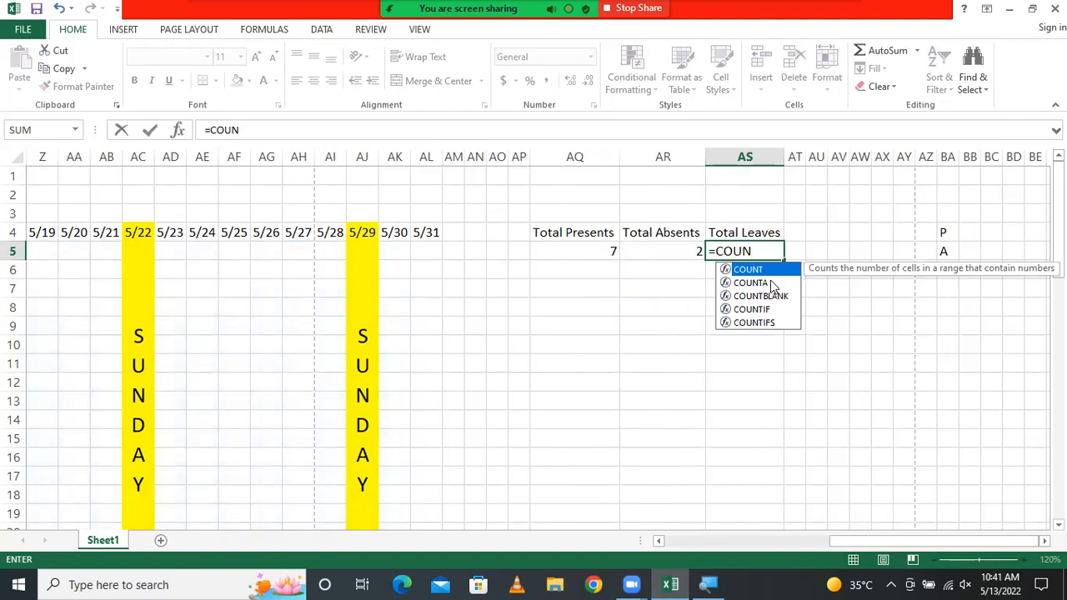
double_click(767, 309)
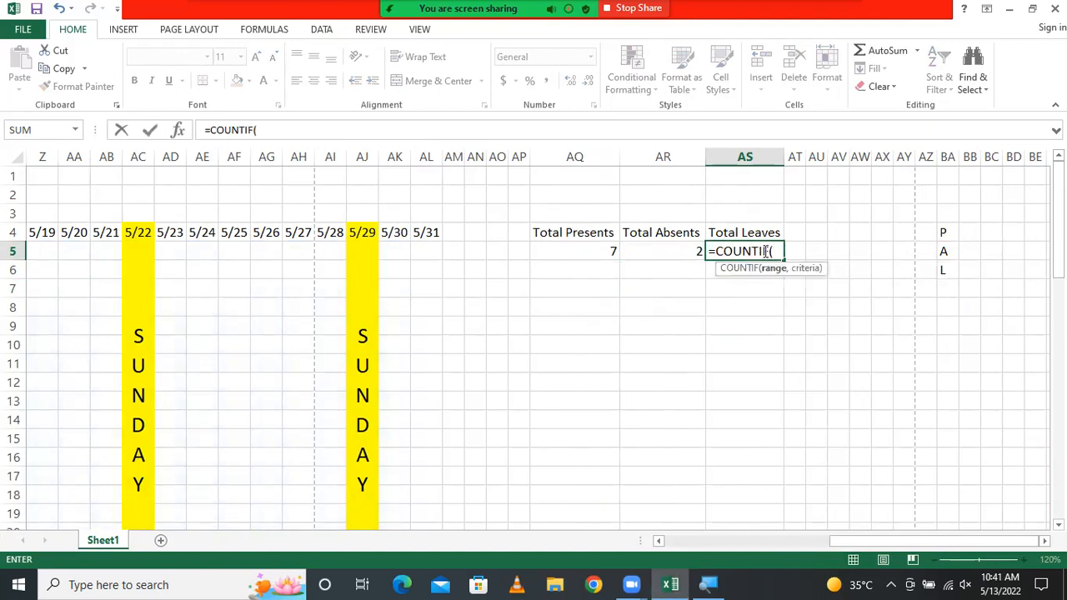
left_click_drag(425, 248, 389, 248)
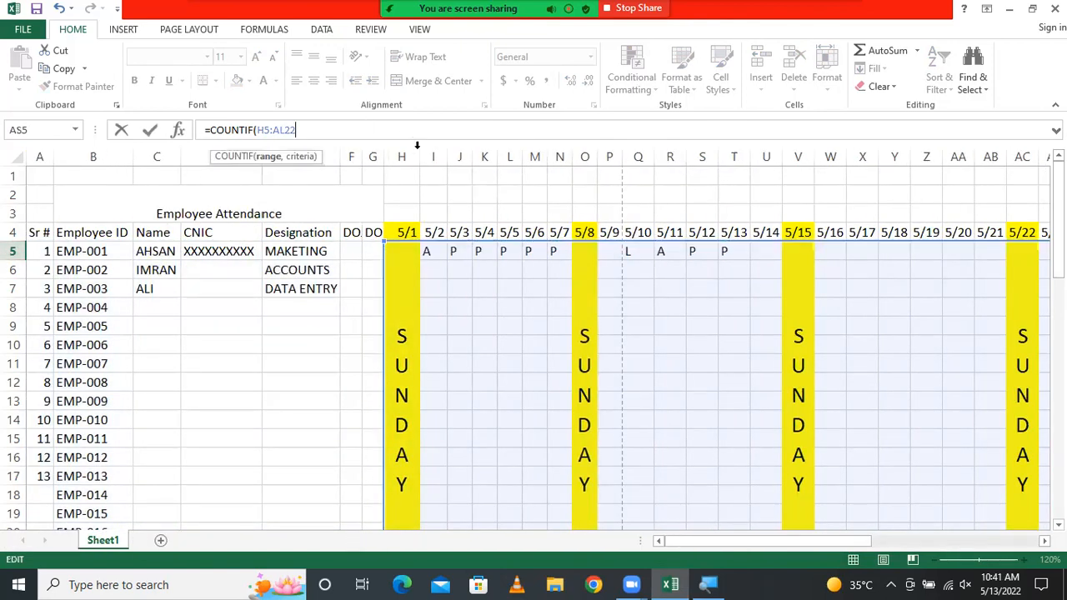
type(",")
left_click_drag(804, 539, 967, 541)
left_click(946, 269)
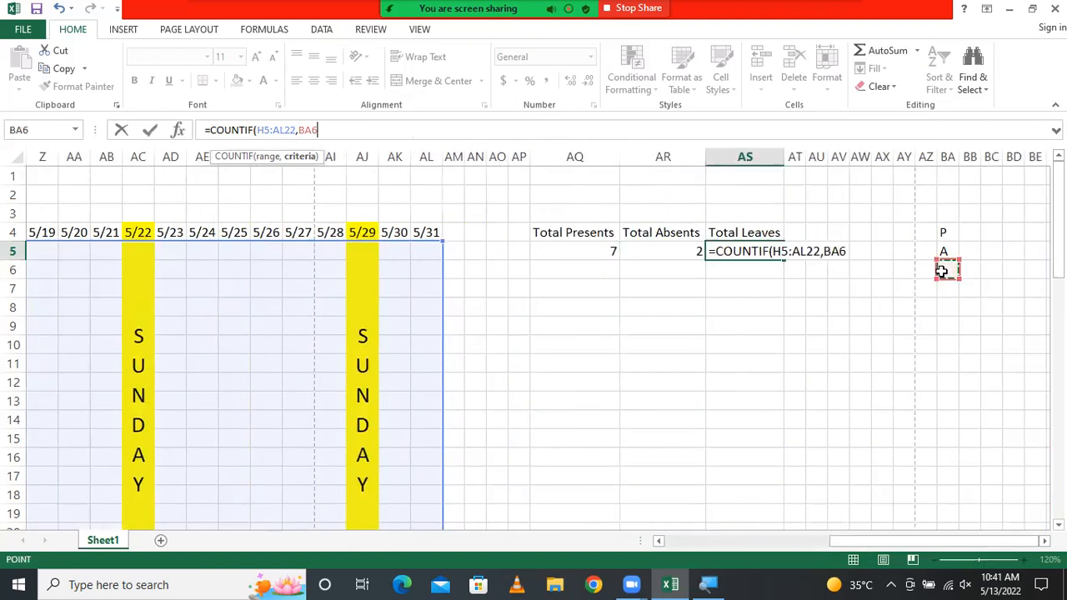
key("Return")
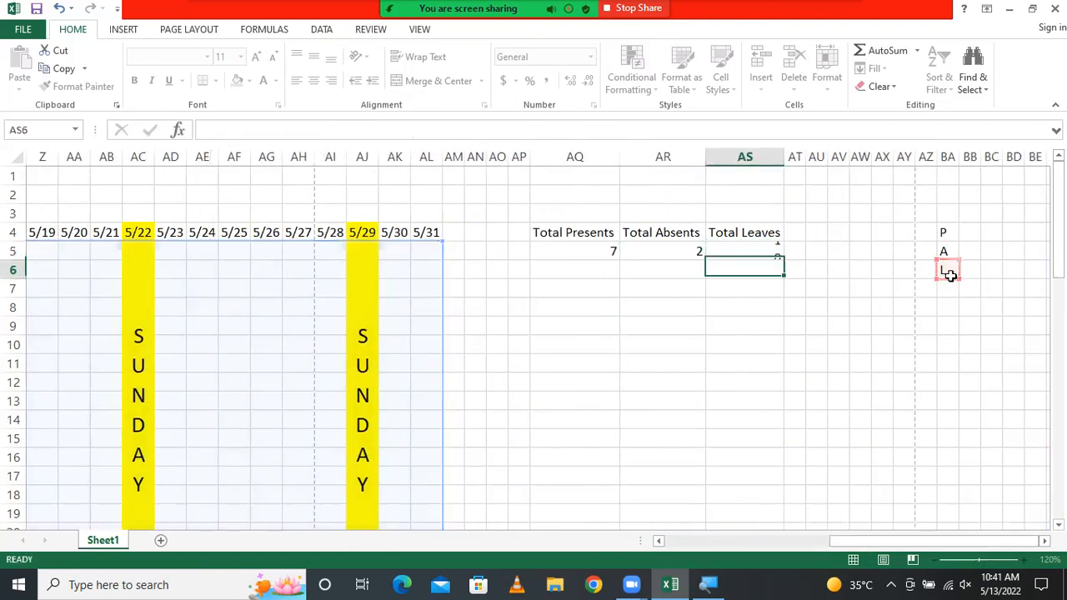
- Mark the first employee as P for 5/14 in cell U5
left_click_drag(870, 543, 759, 544)
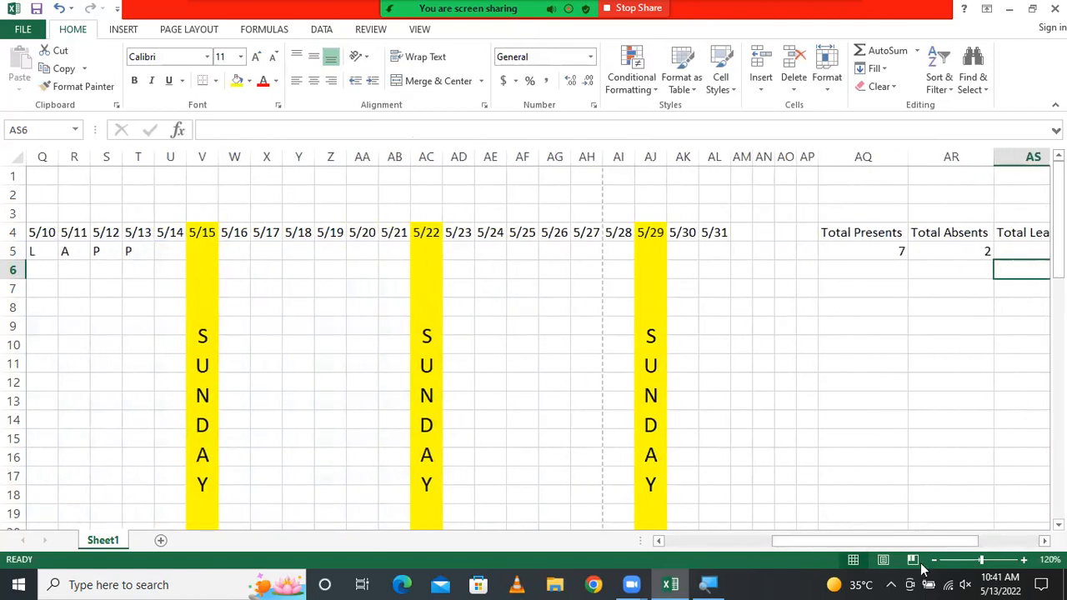
left_click(934, 560)
left_click(933, 560)
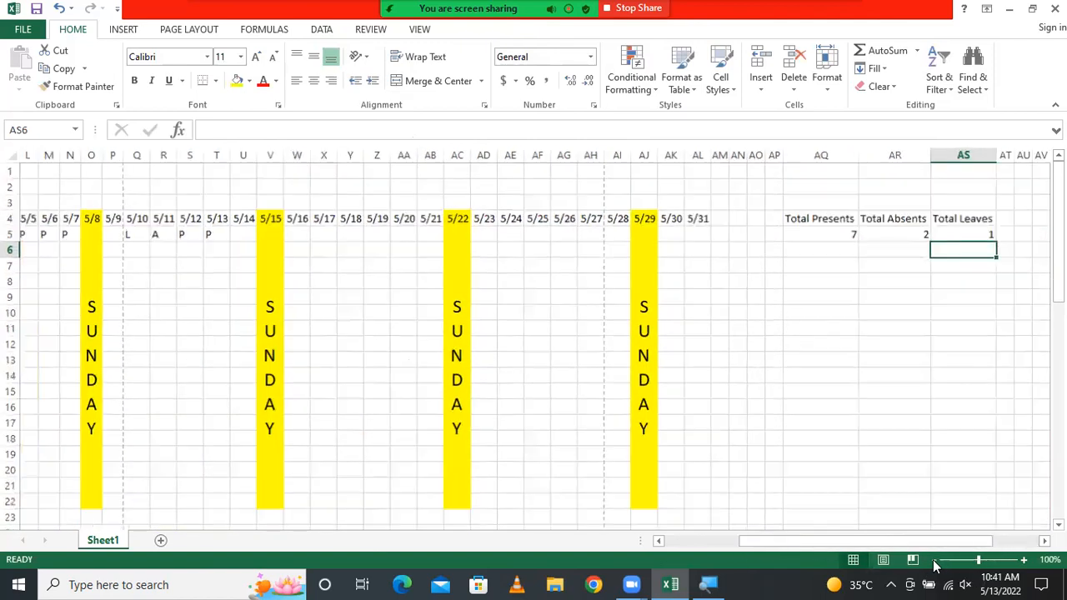
left_click(933, 560)
left_click(934, 560)
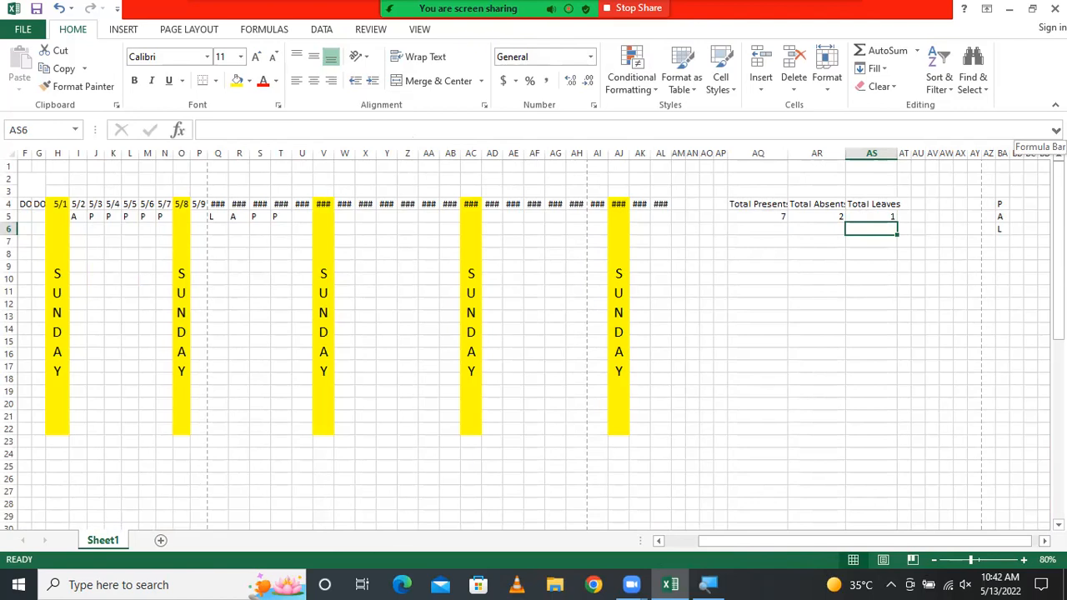
left_click(298, 216)
left_click(319, 217)
left_click(313, 227)
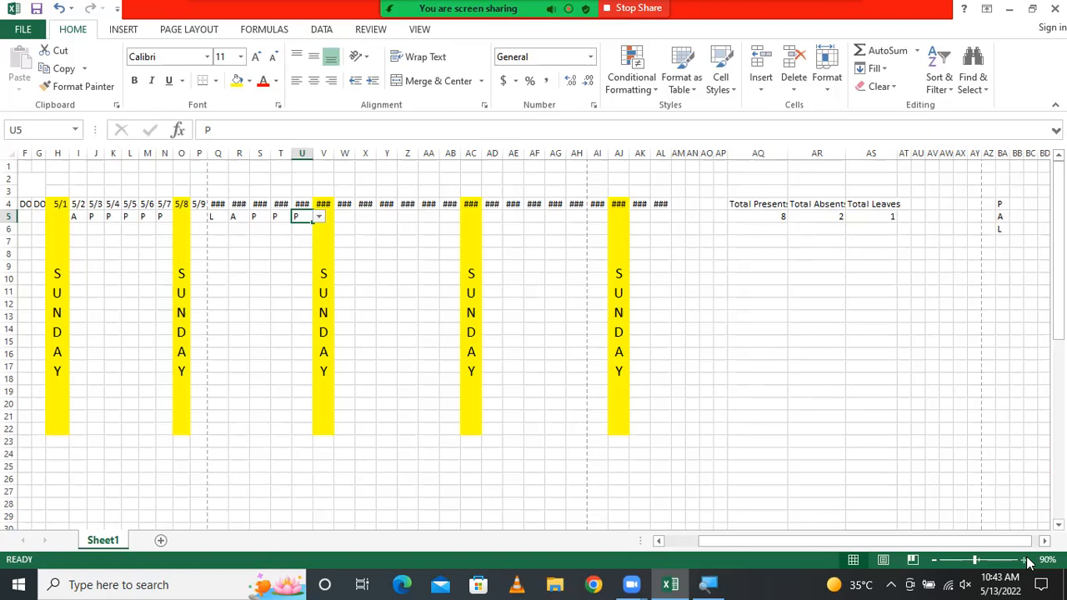
- Rename the attendance worksheet from Sheet1 to May 22
left_click(1024, 560)
left_click(1023, 559)
left_click(1024, 559)
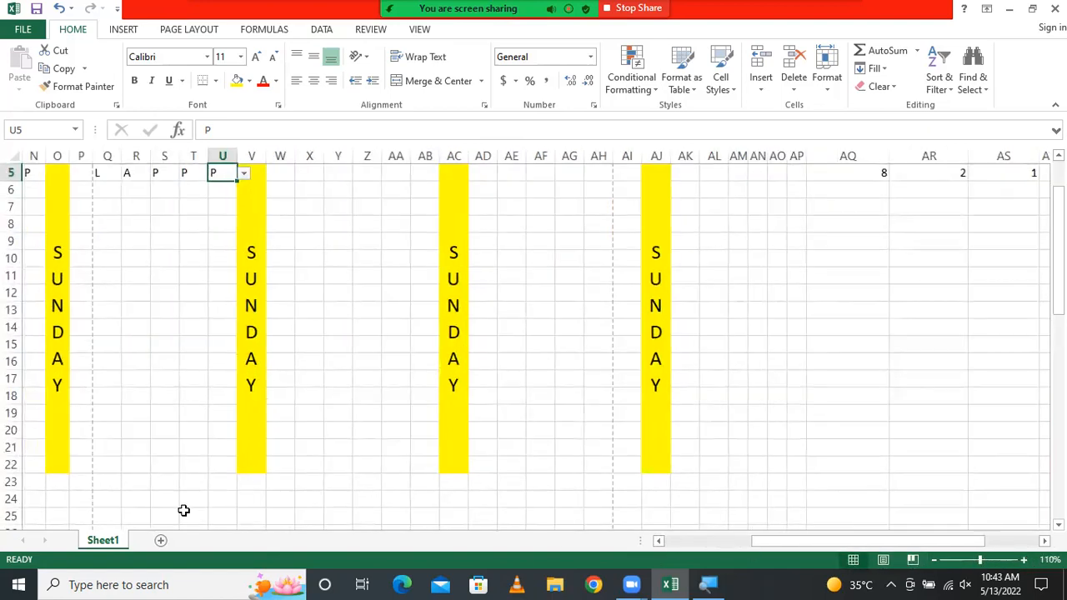
right_click(97, 544)
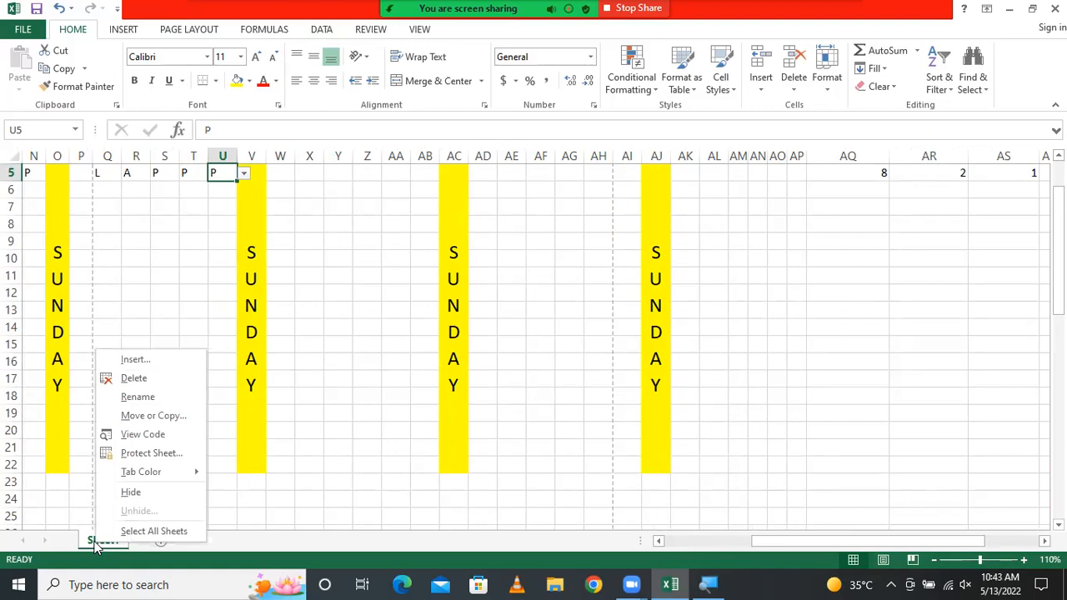
left_click(136, 397)
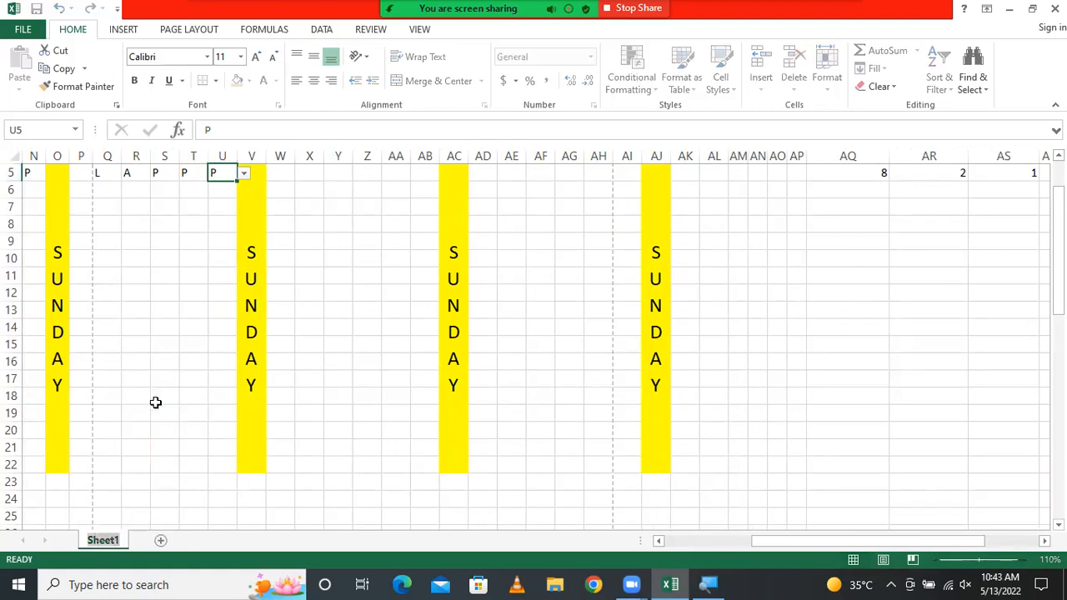
type("May")
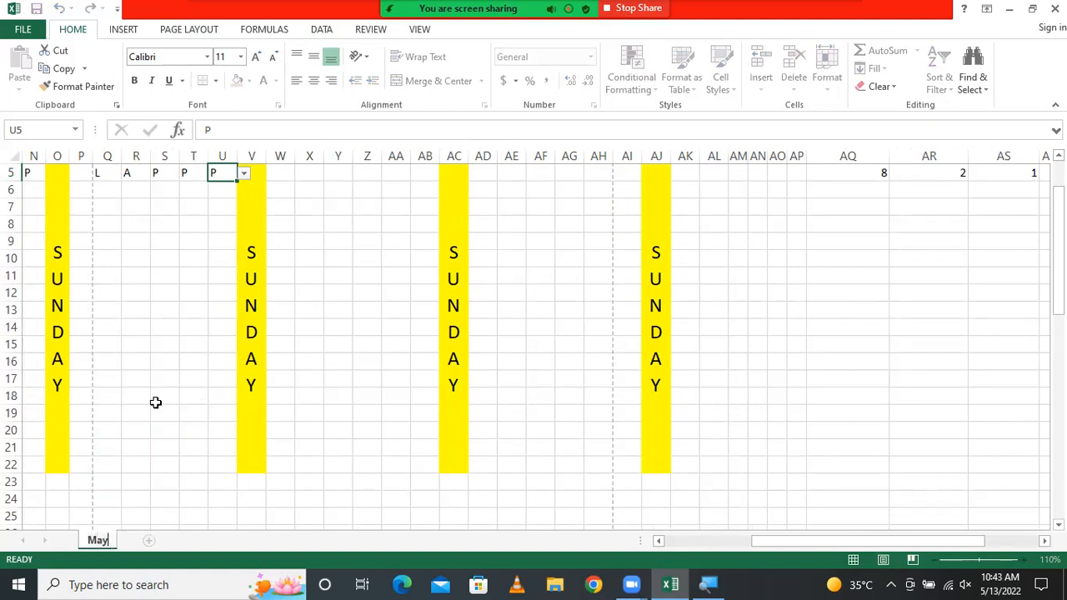
type(" 22")
key("Return")
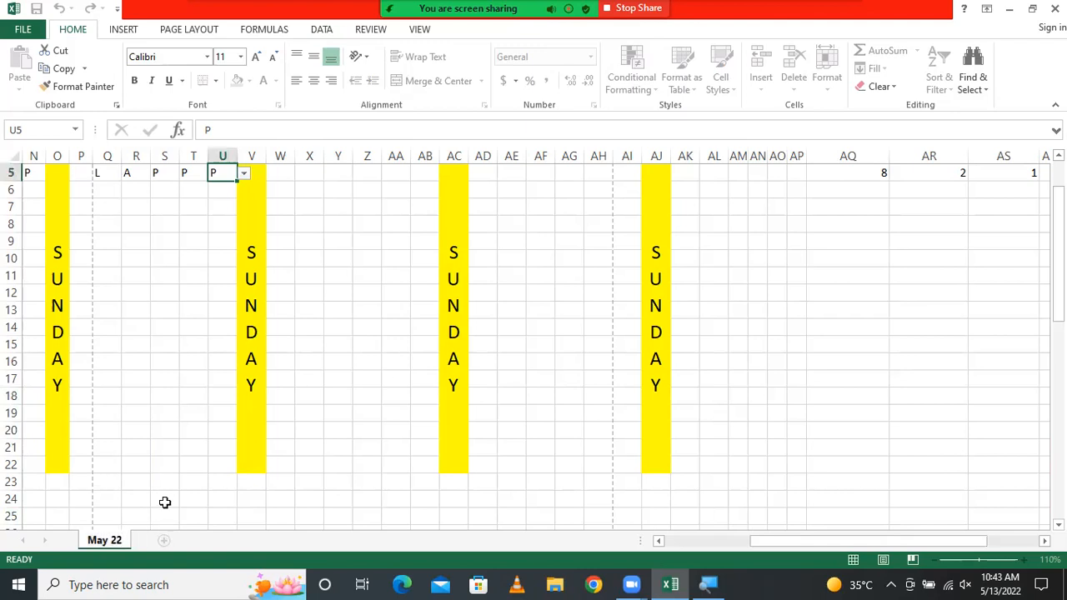
left_click(163, 541)
right_click(165, 540)
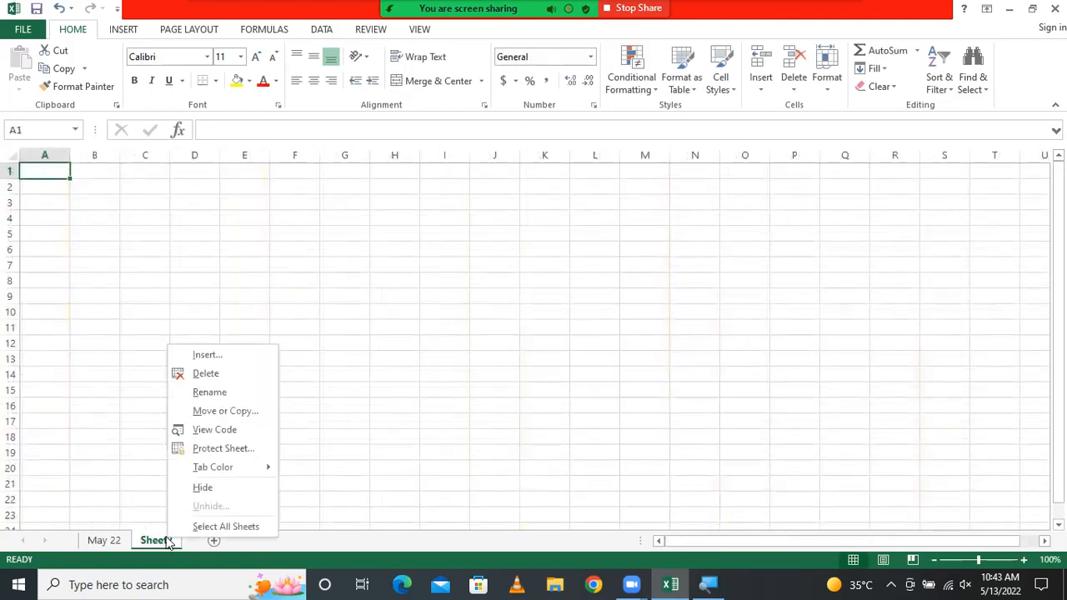
left_click(229, 378)
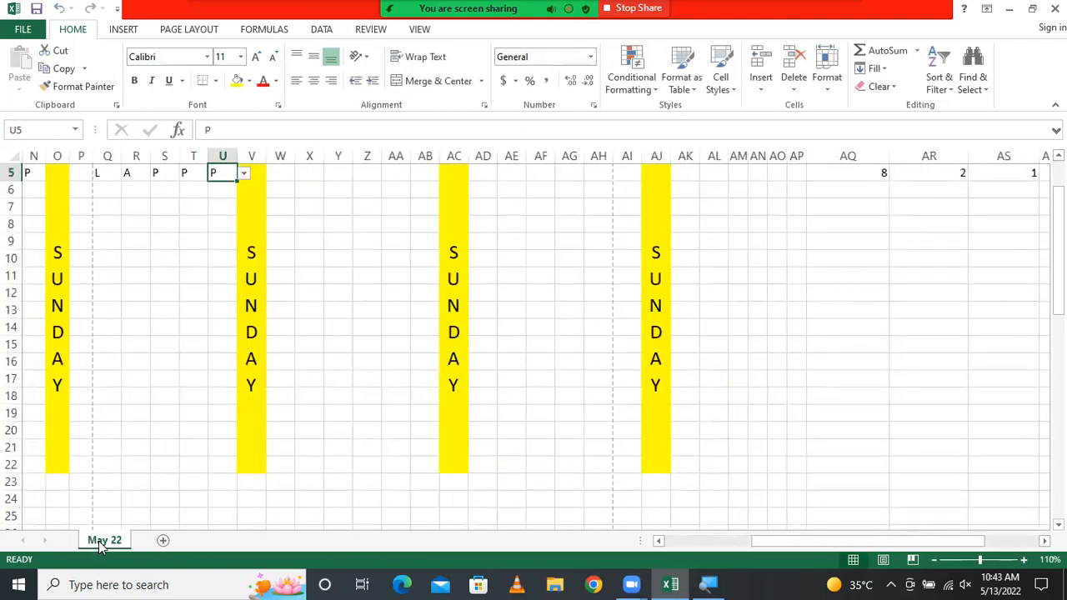
- Set up a move or copy of the May 22 sheet with the Create a copy option enabled
right_click(98, 542)
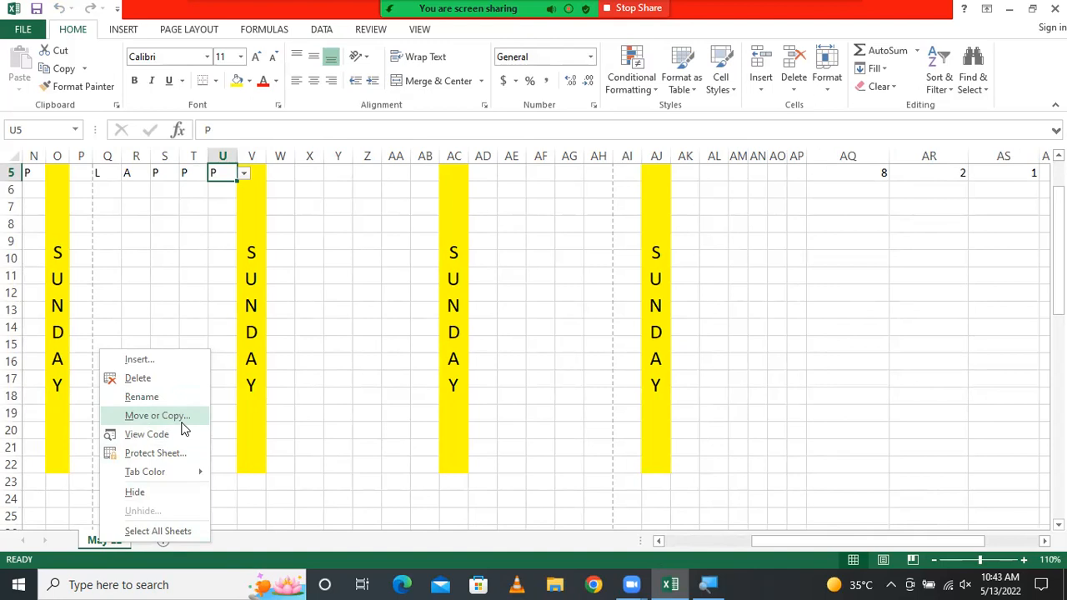
left_click(157, 415)
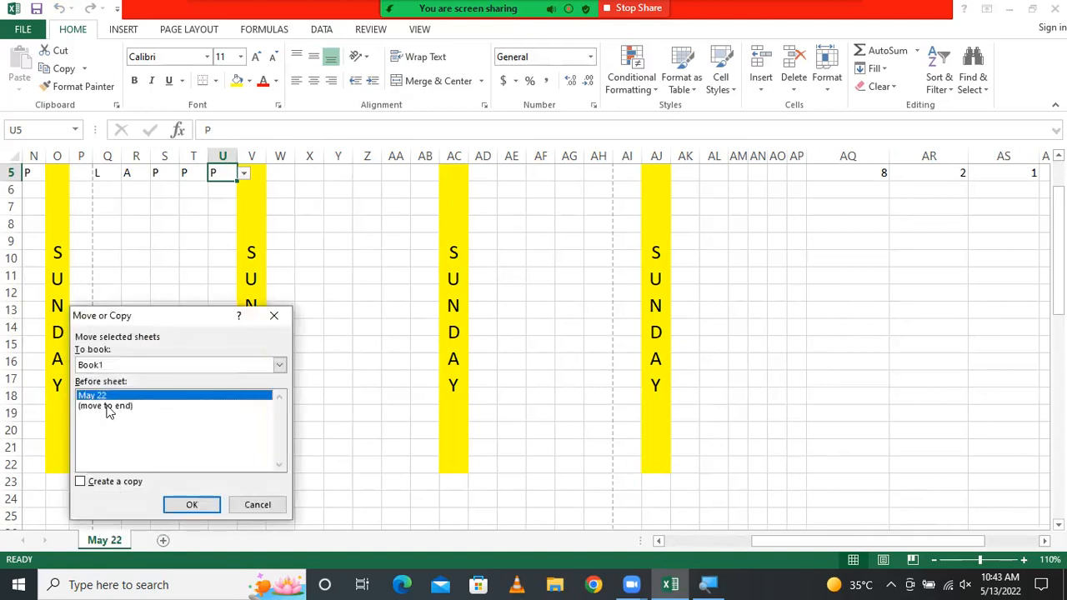
left_click(99, 484)
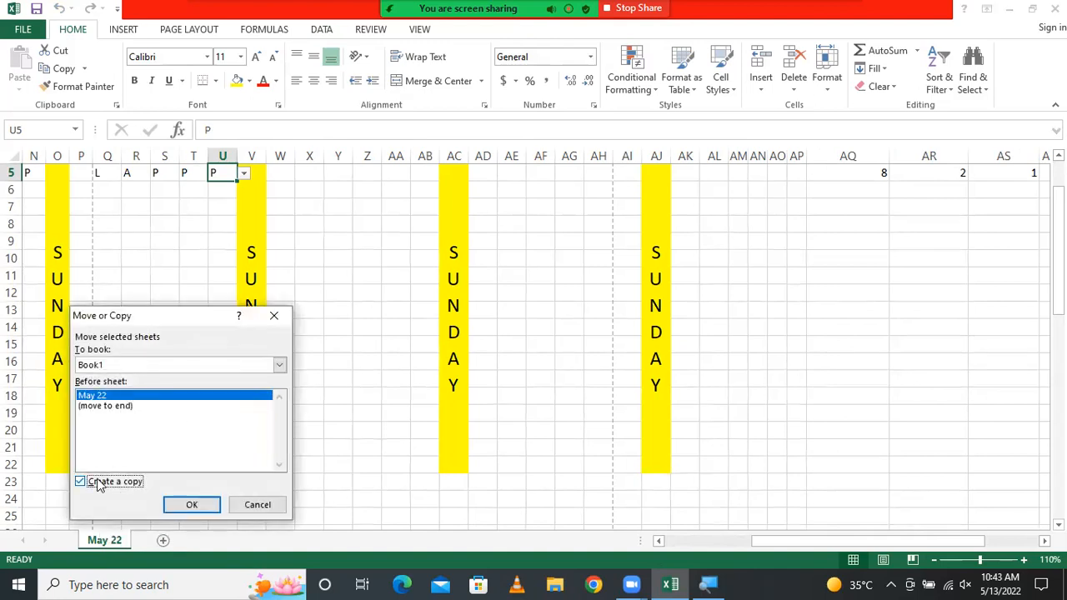
left_click(130, 366)
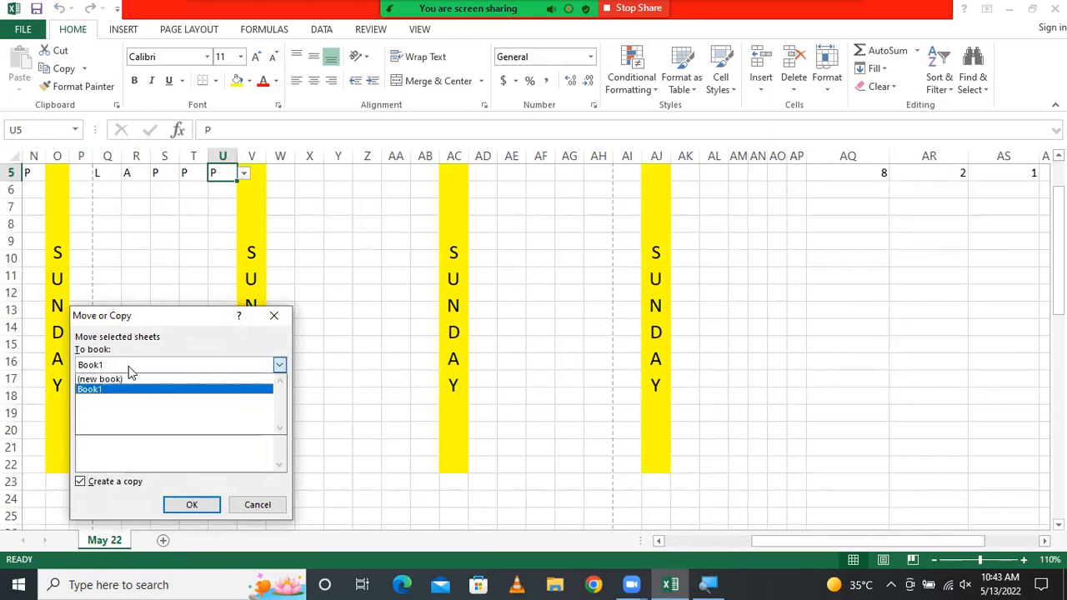
left_click(121, 373)
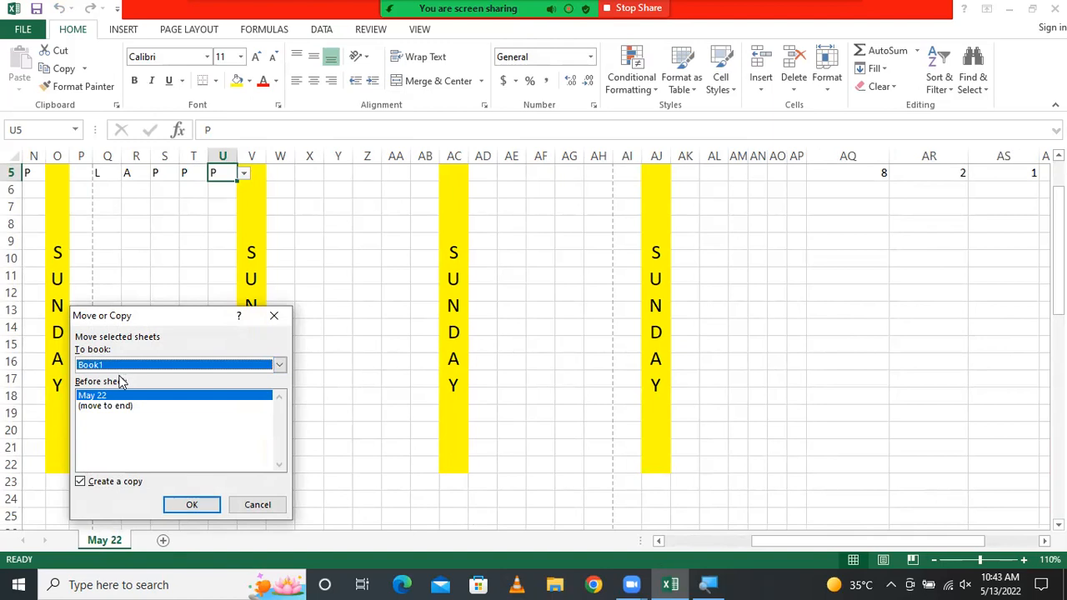
left_click(119, 370)
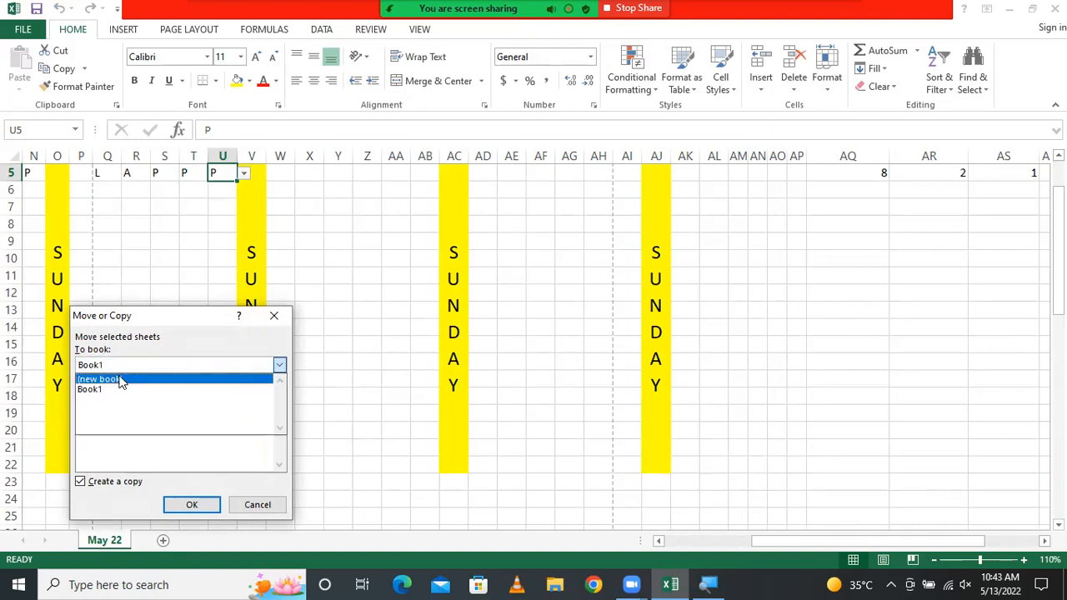
left_click(119, 376)
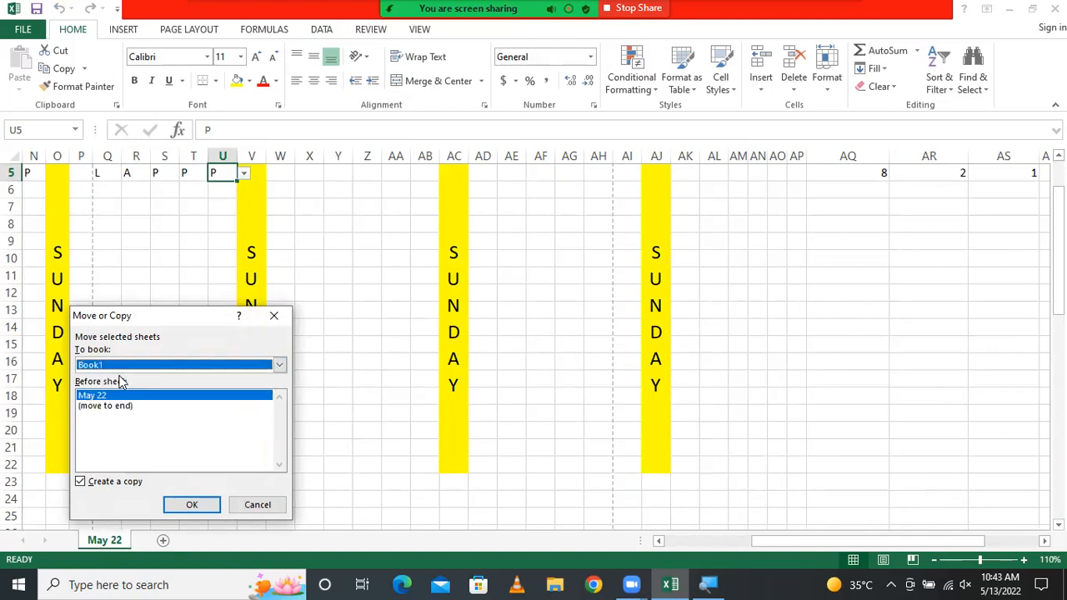
left_click(141, 364)
left_click(143, 370)
left_click(143, 371)
left_click(142, 372)
left_click(143, 371)
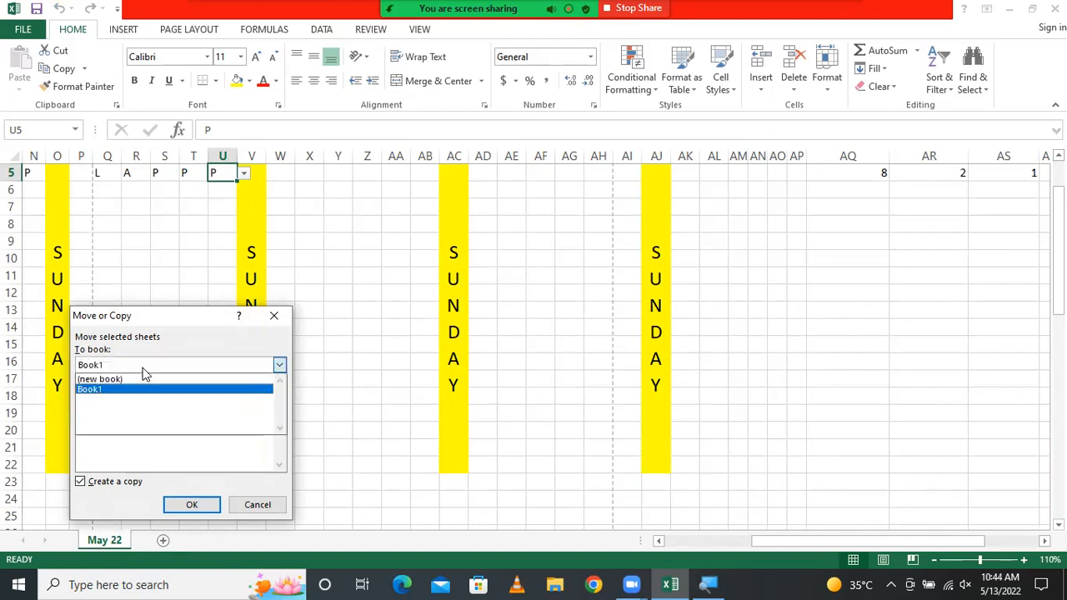
left_click(135, 379)
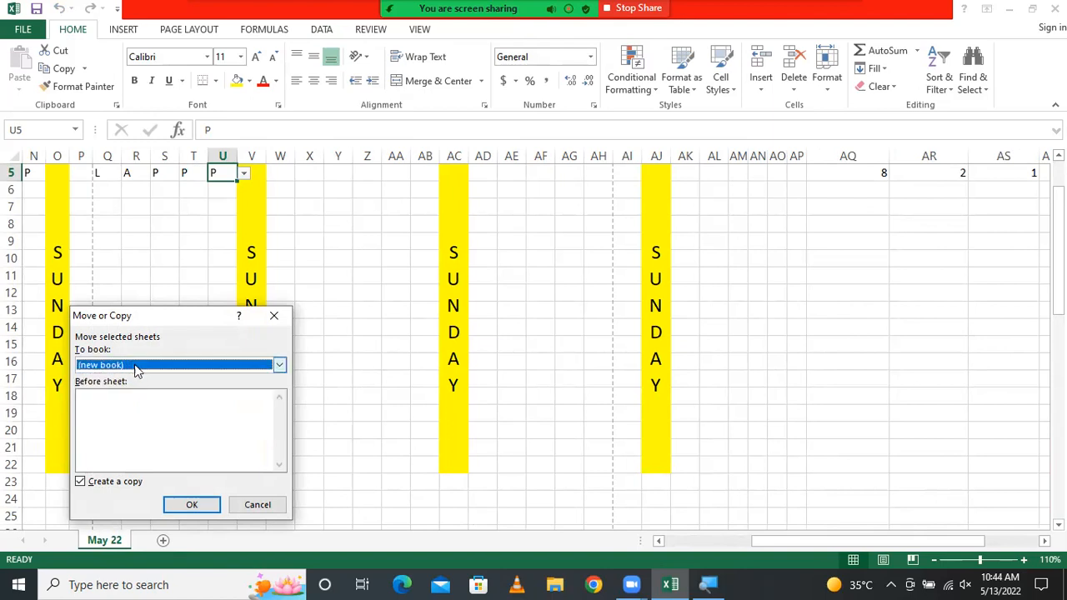
- Choose Book1 as the destination and create the sheet copy before May 22
left_click(279, 364)
left_click(226, 392)
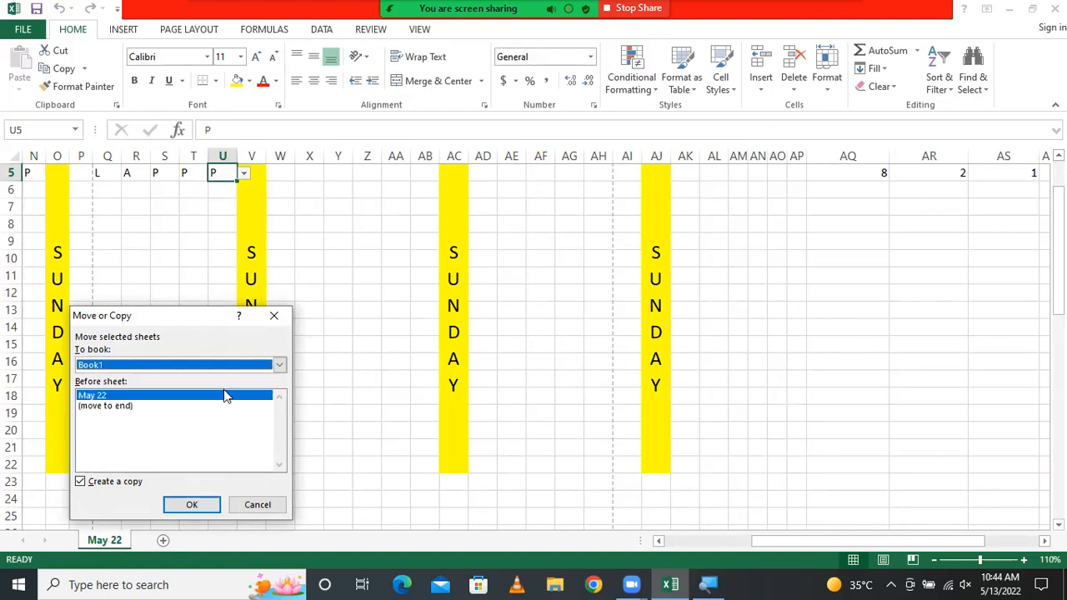
left_click(193, 505)
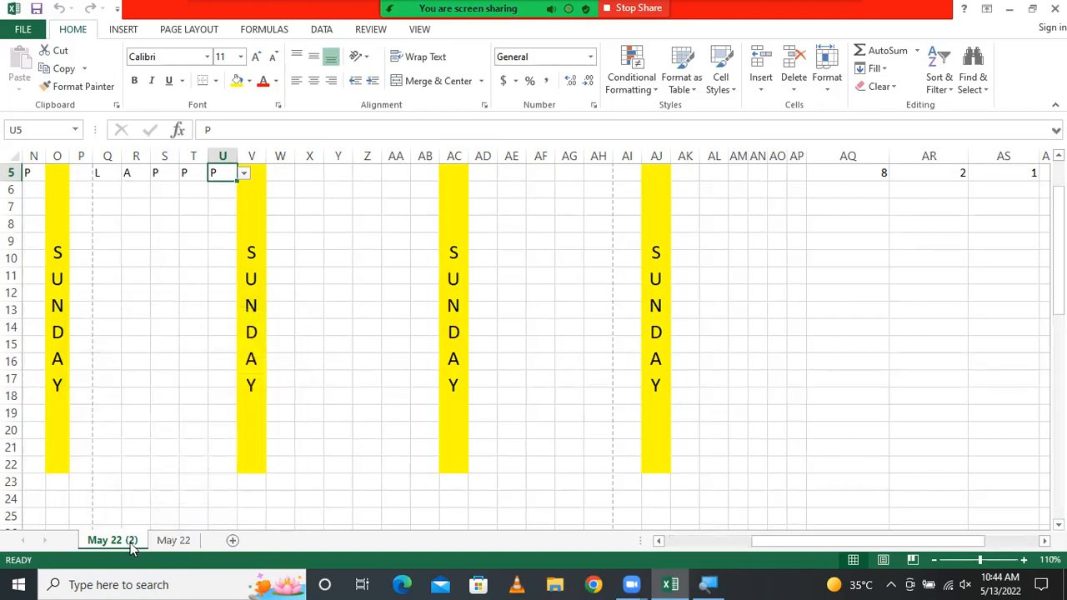
- Rename the original May 22 sheet as Jun 22
double_click(174, 540)
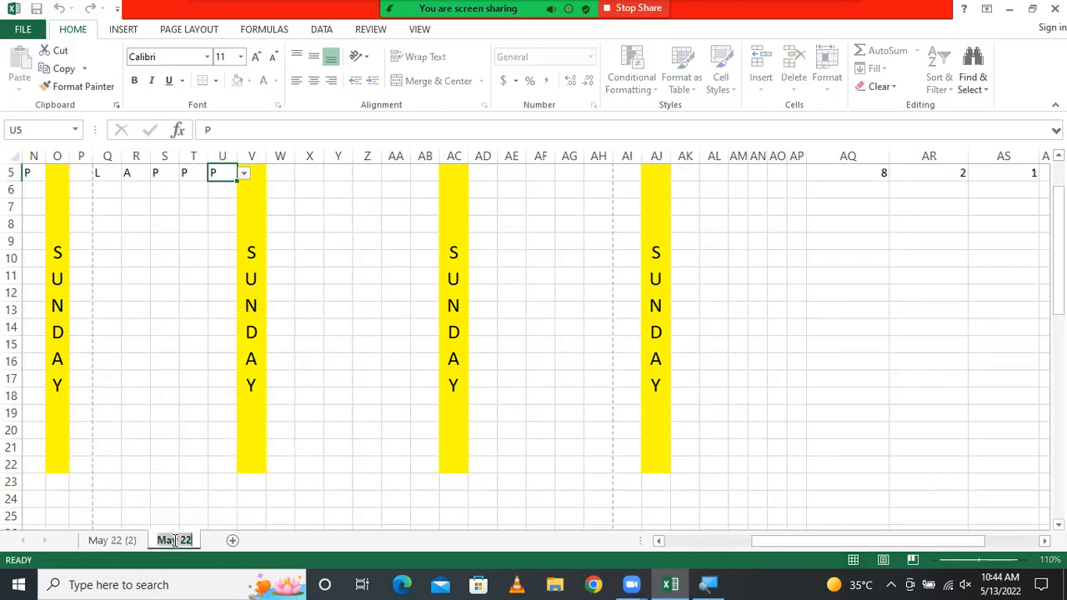
type("Jun 22")
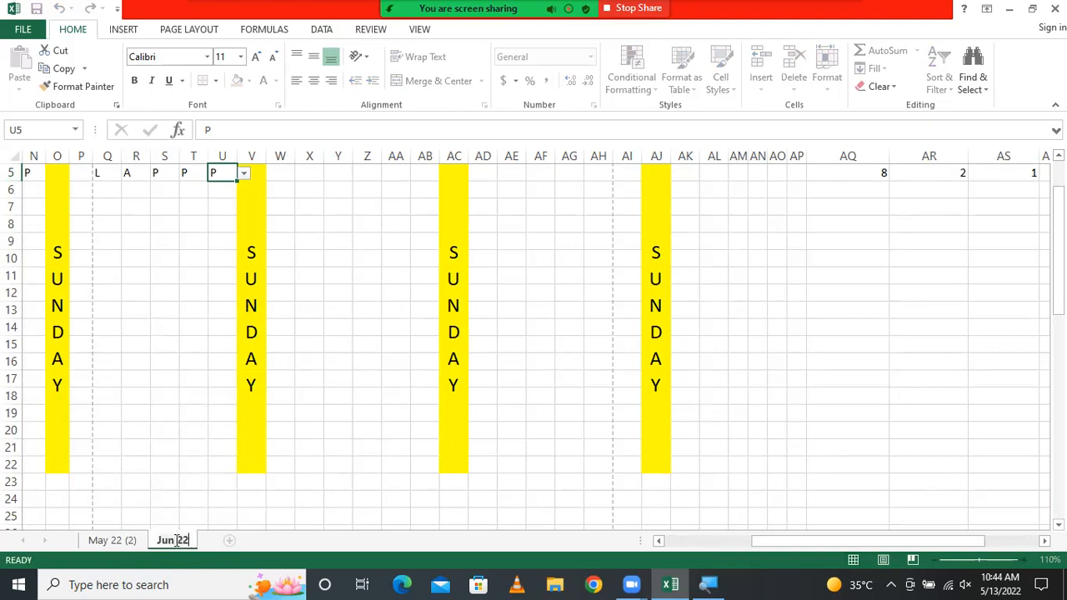
key("Return")
- Rename the May 22 (2) sheet as May 22 and switch to the Jun 22 sheet
left_click(129, 542)
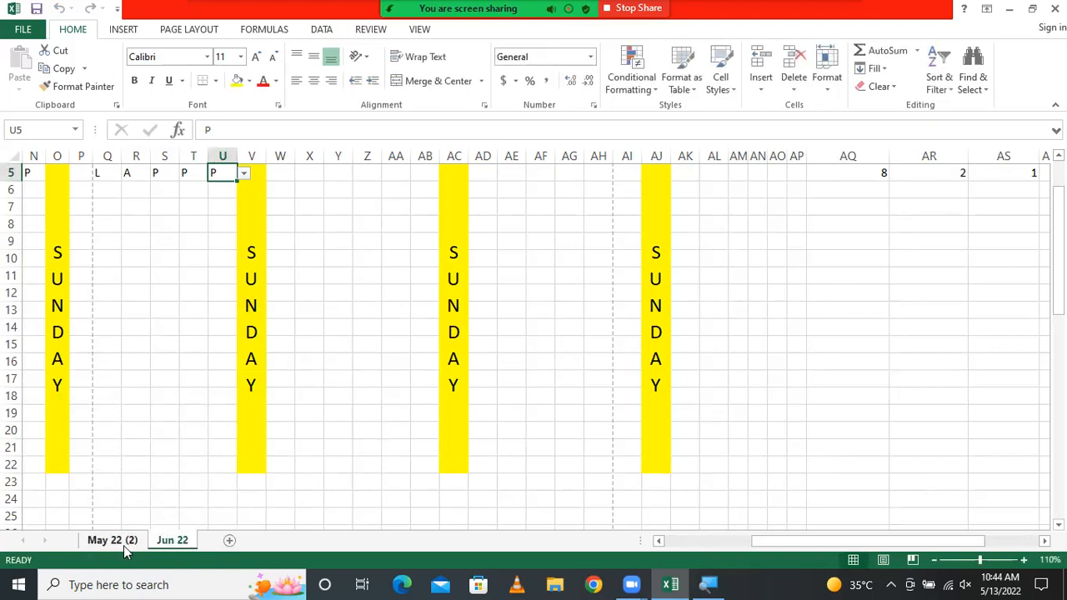
double_click(129, 542)
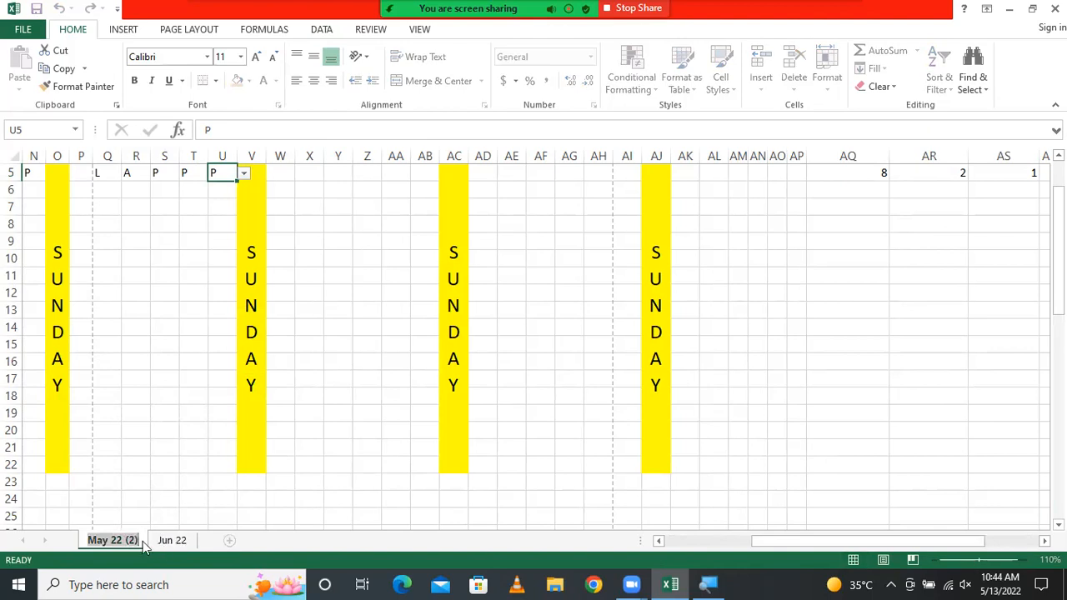
left_click(145, 545)
double_click(140, 542)
key("BackSpace")
key("BackSpace")
key("BackSpace")
key("BackSpace")
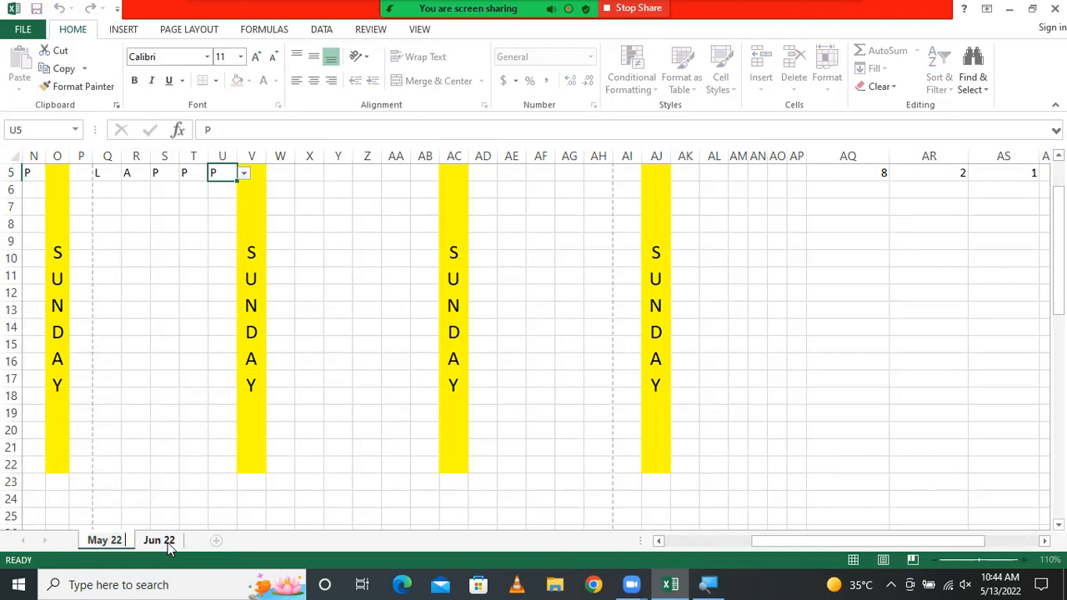
left_click(167, 543)
- Change the first date of the Jun 22 sheet in cell H4 to 6/1/2022
scroll(189, 383, "up", 2)
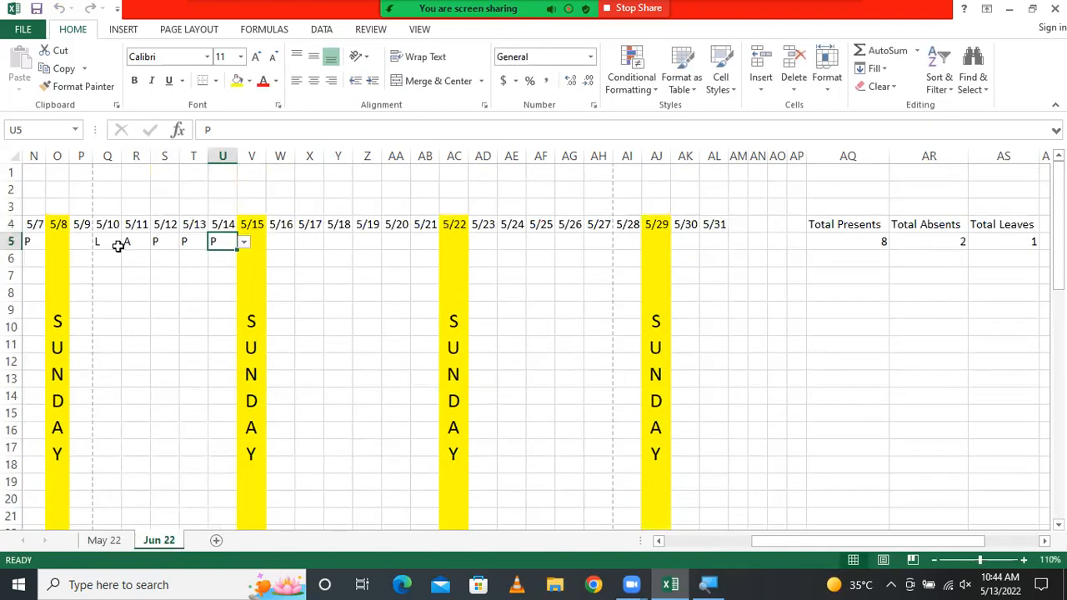
left_click_drag(806, 545, 673, 547)
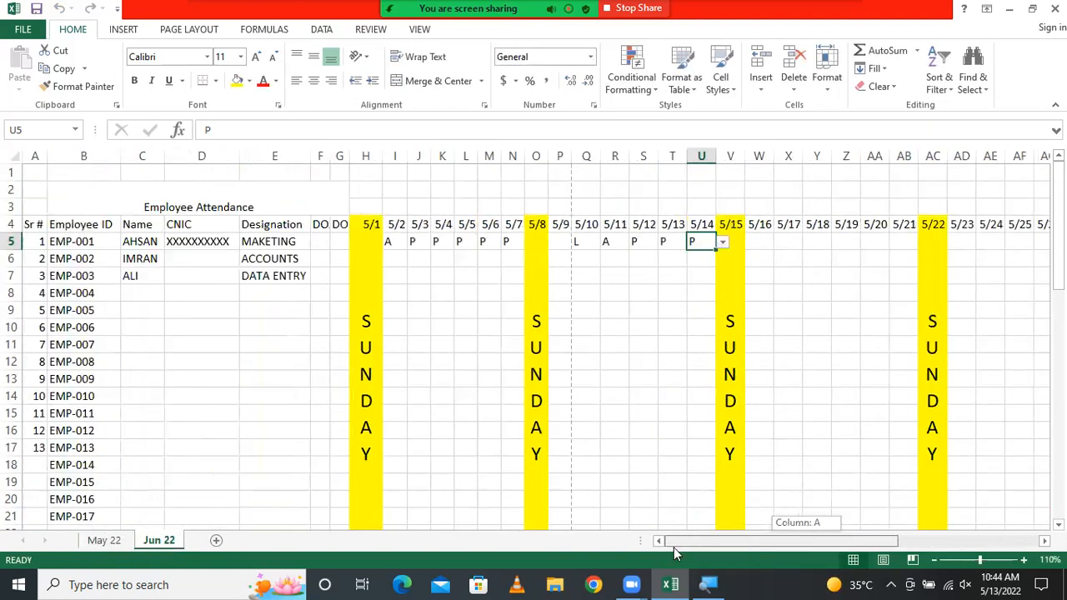
left_click(375, 223)
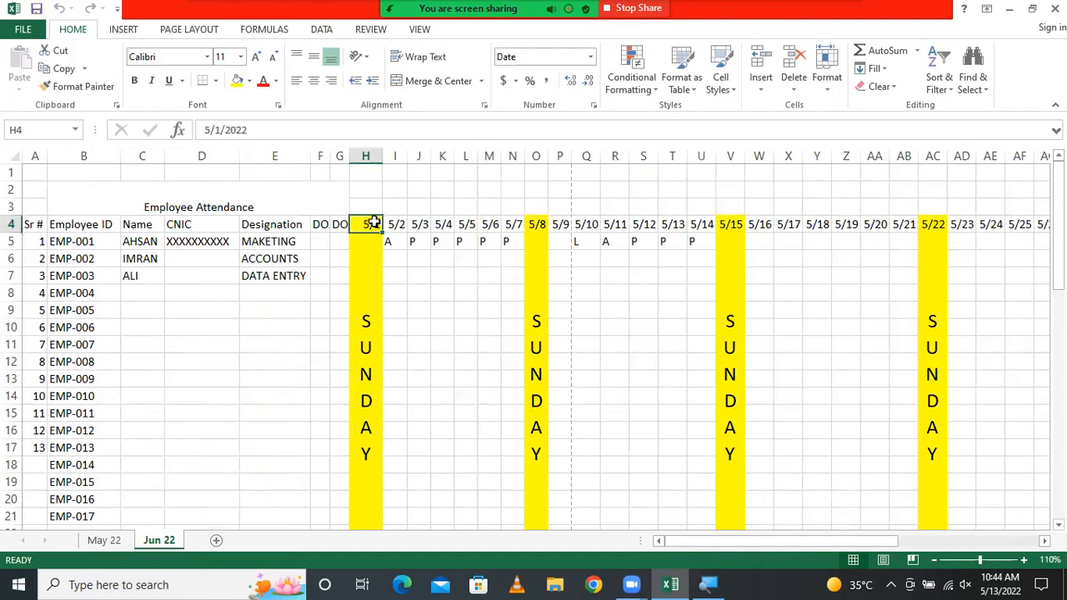
left_click(209, 130)
key("BackSpace")
type("6")
key("Return")
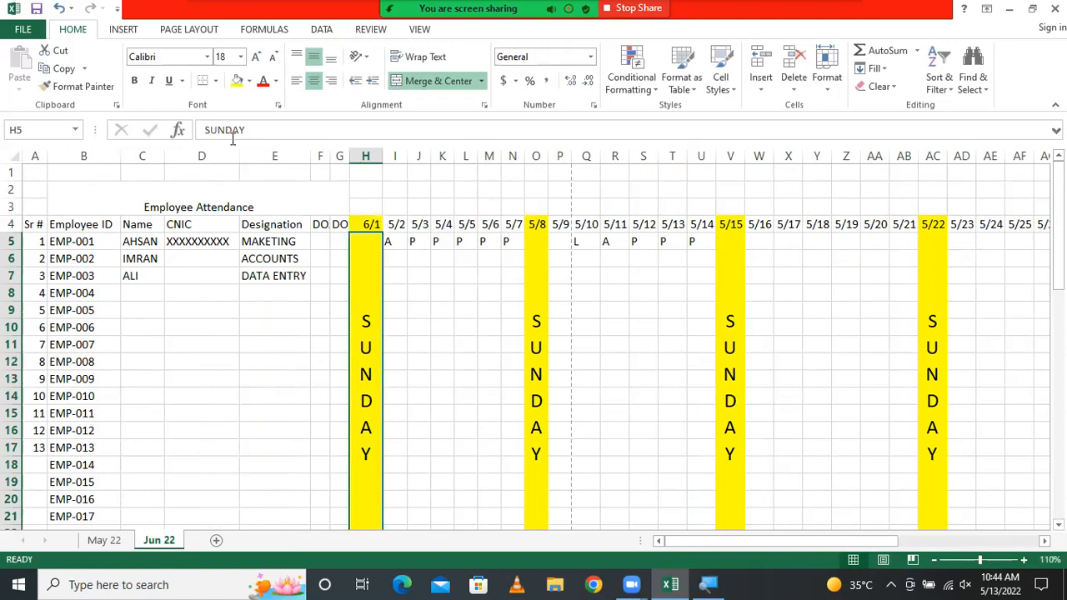
- Extend the date series from H4 across to AL4 and remove the fill color from those date headers
left_click(371, 226)
left_click_drag(381, 233, 988, 243)
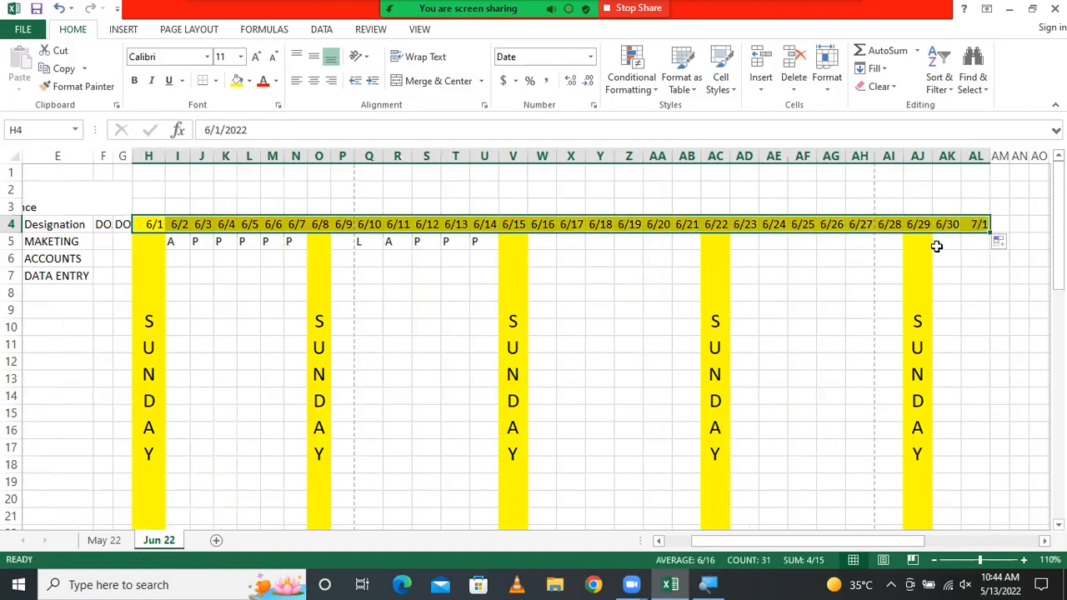
left_click(249, 81)
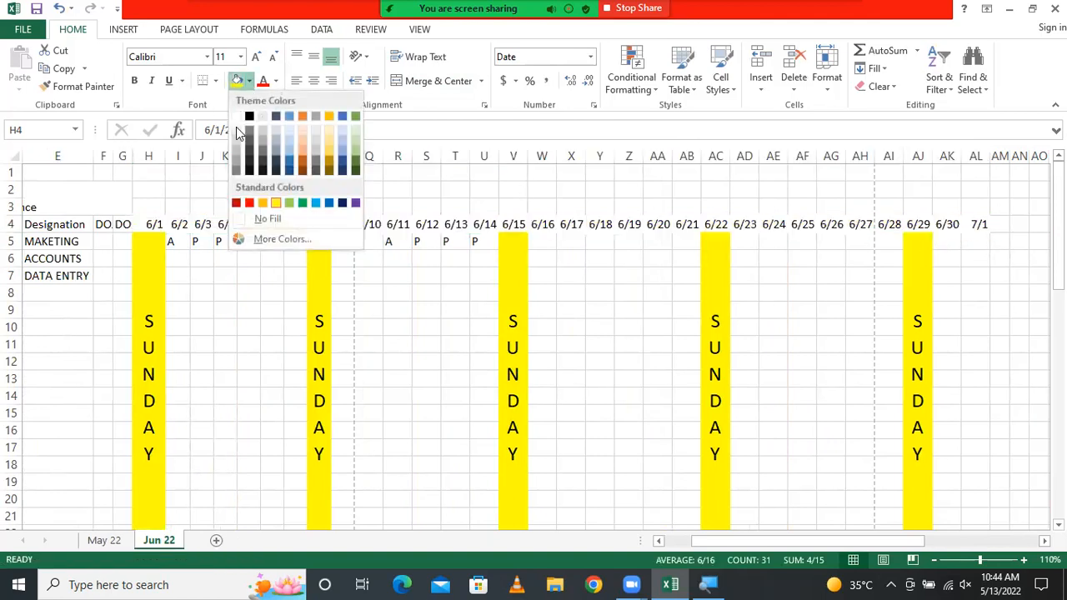
left_click(247, 219)
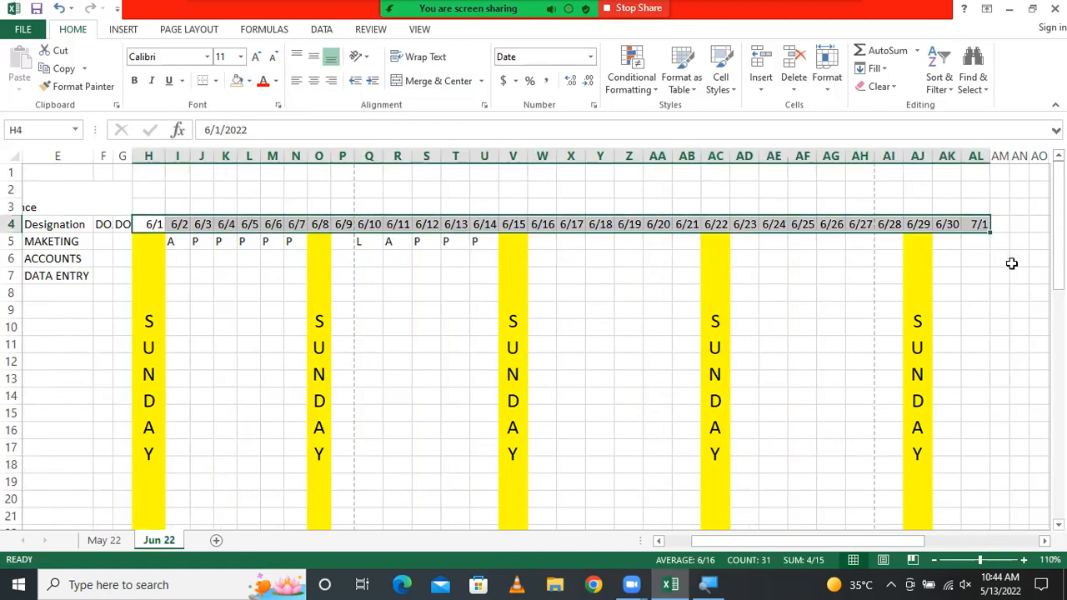
- Delete the entire 7/1 date column AL from the Jun 22 sheet
left_click(976, 240)
left_click(978, 222)
left_click(977, 164)
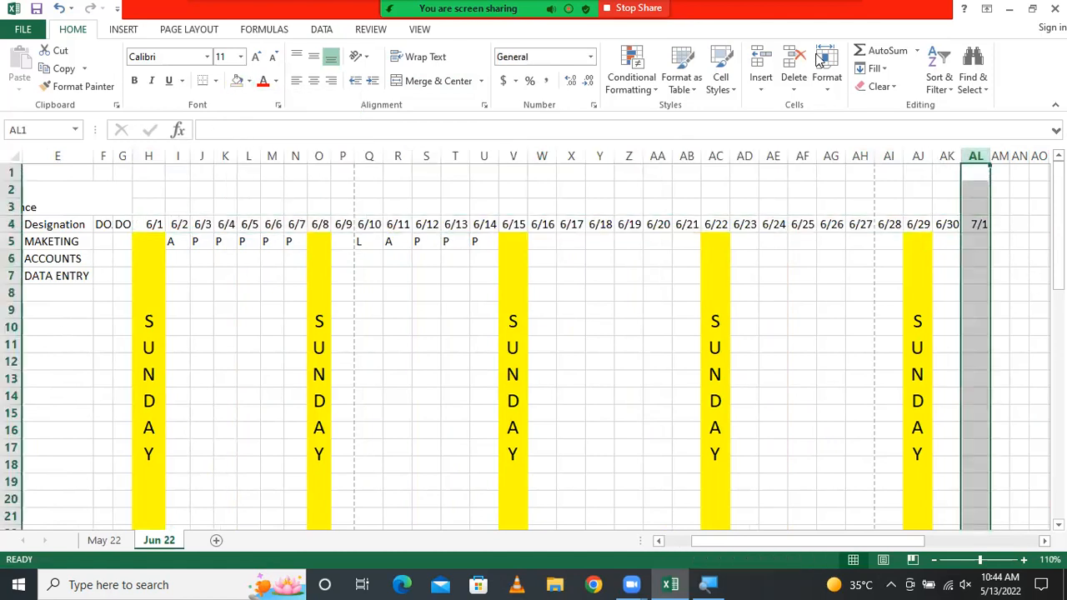
key("ctrl+minus")
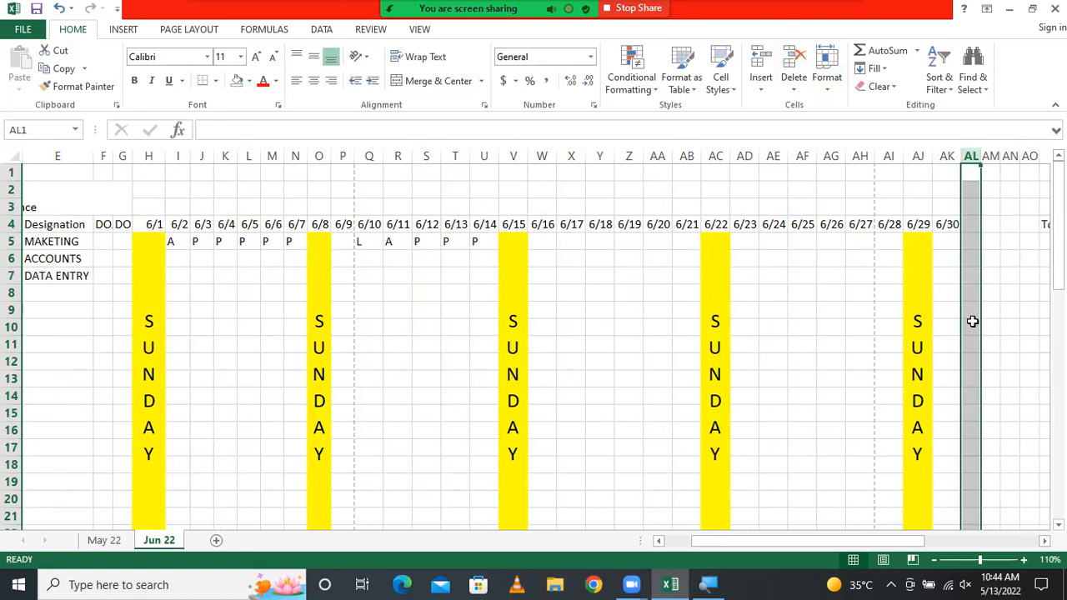
- Unmerge the SUNDAY block under 6/29 in column AJ and clear its formats and text
left_click(913, 256)
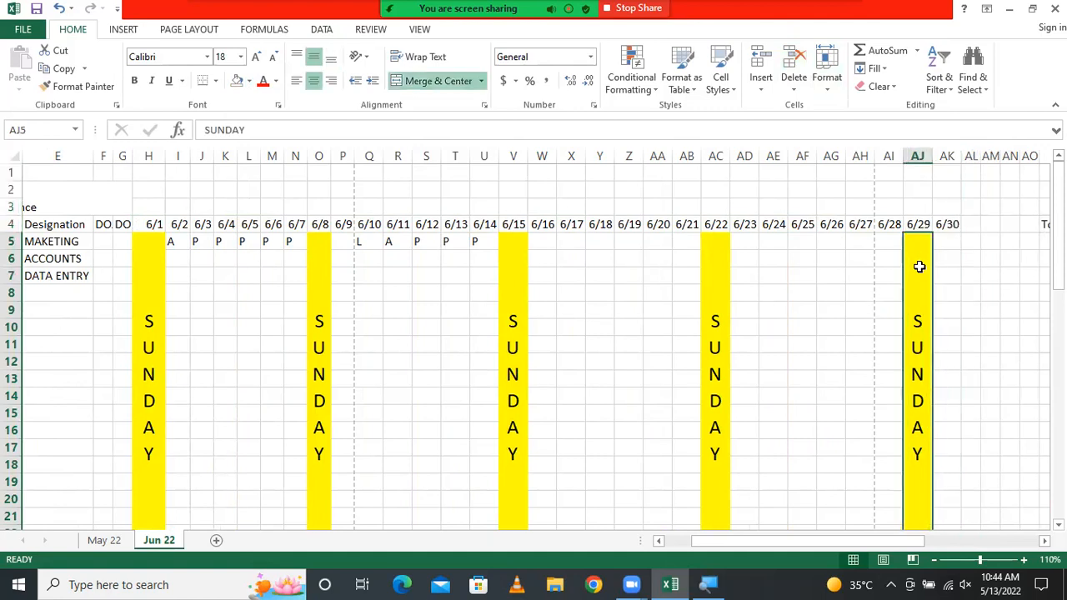
left_click(437, 81)
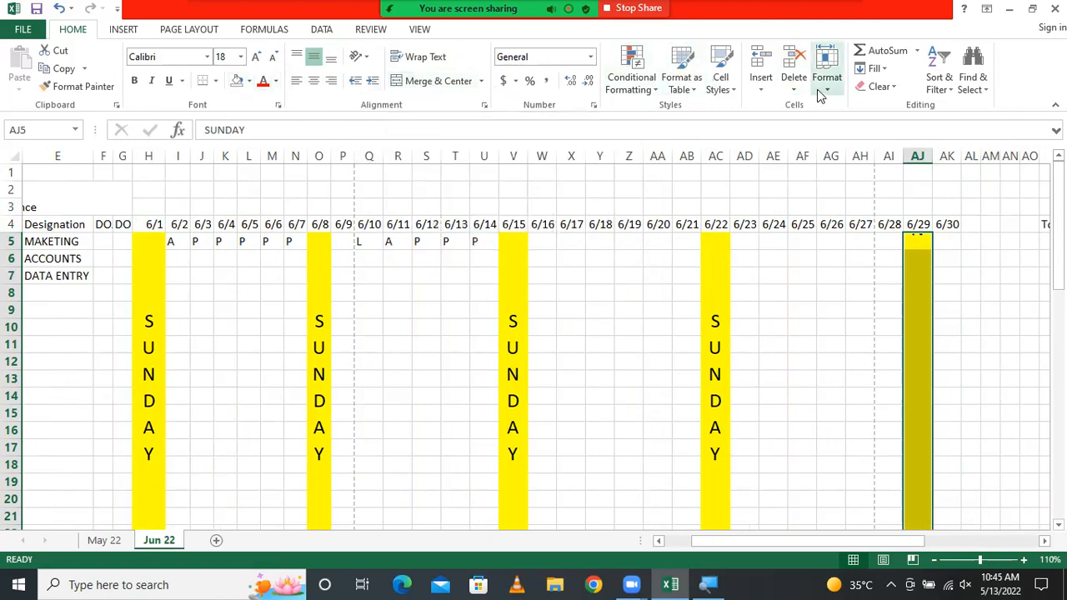
left_click(881, 87)
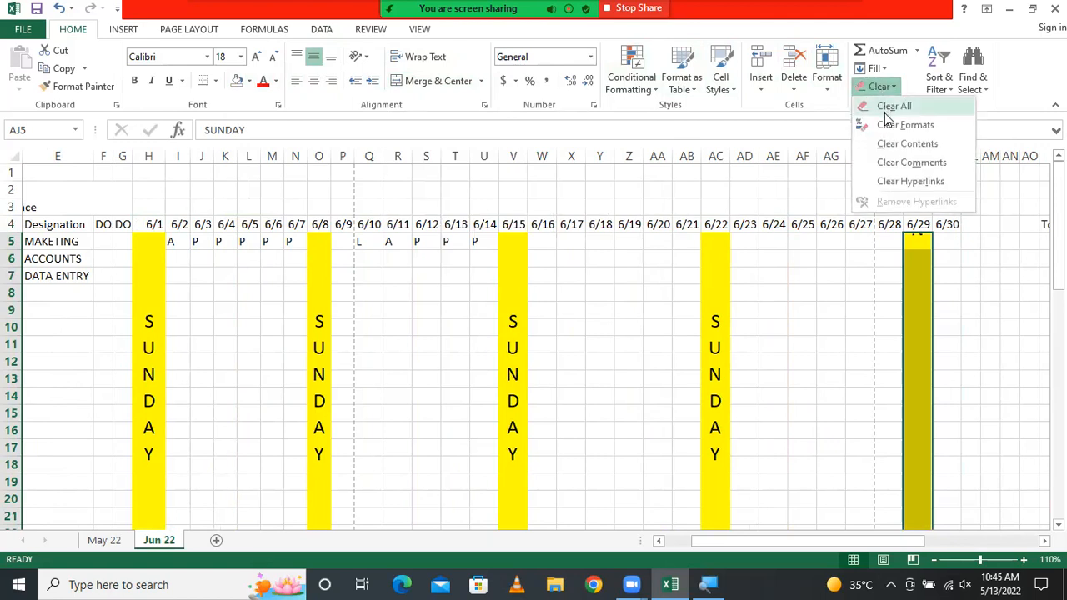
left_click(888, 124)
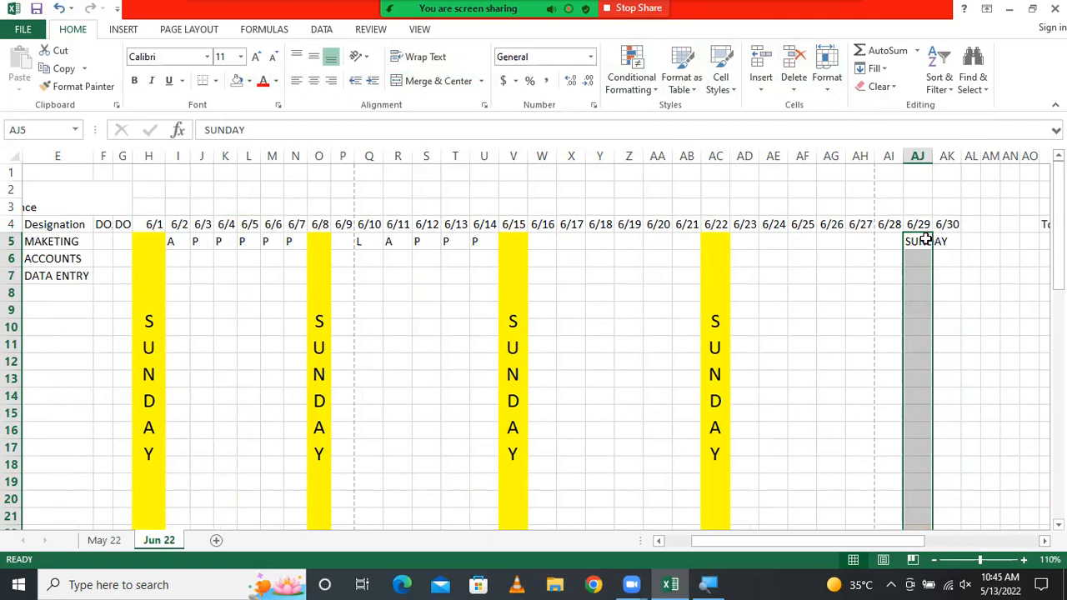
- Clear all content and formatting from the four remaining SUNDAY blocks in columns AC, V, O and H together
left_click_drag(926, 239, 721, 247)
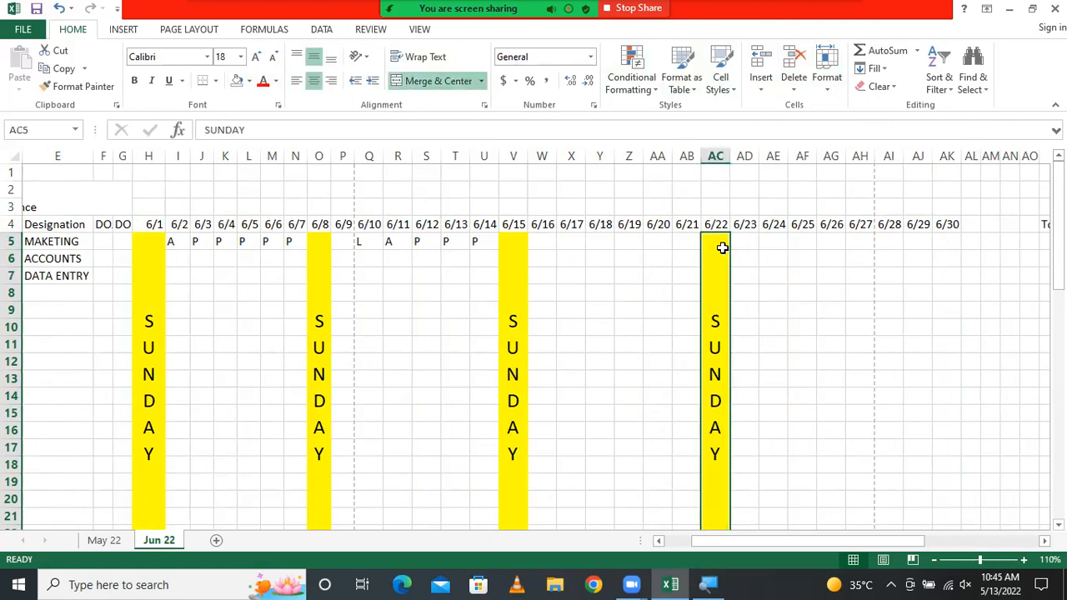
left_click(507, 255, "ctrl")
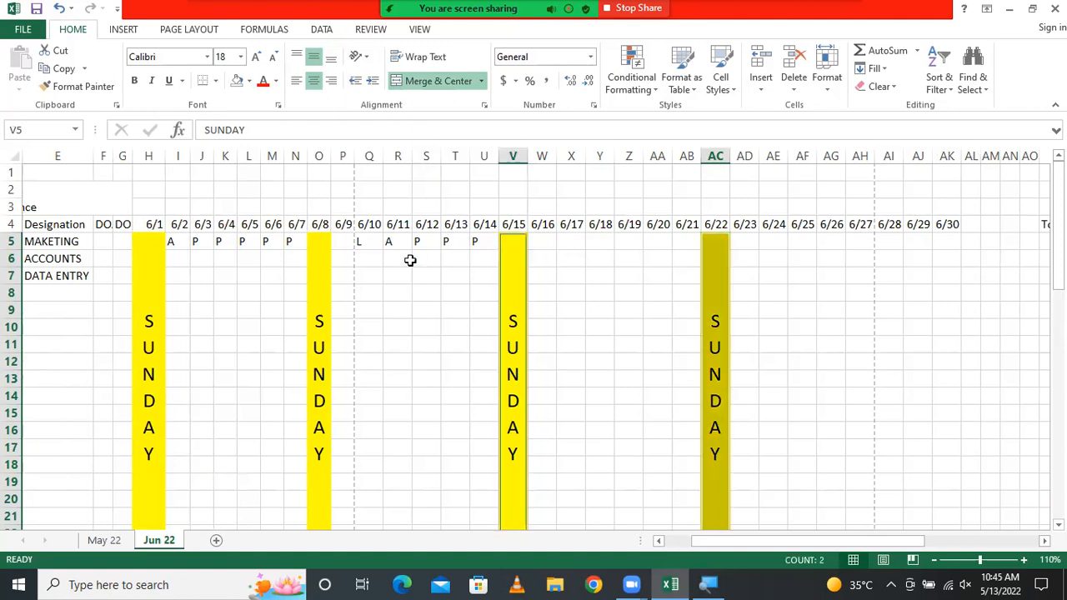
left_click(318, 268, "ctrl")
left_click(152, 278, "ctrl")
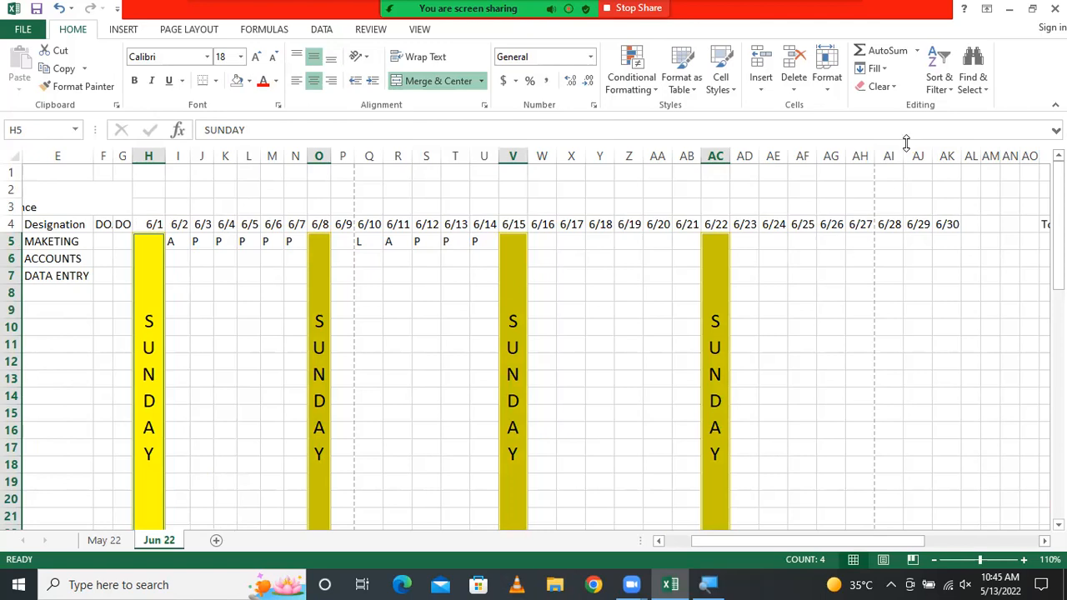
left_click(879, 86)
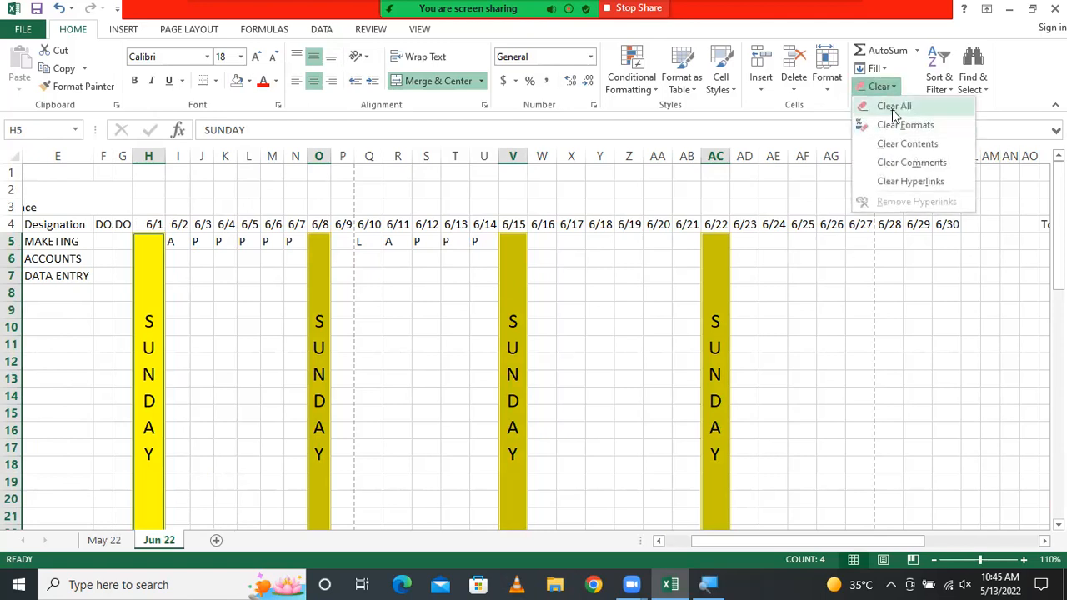
left_click(888, 106)
left_click(760, 272)
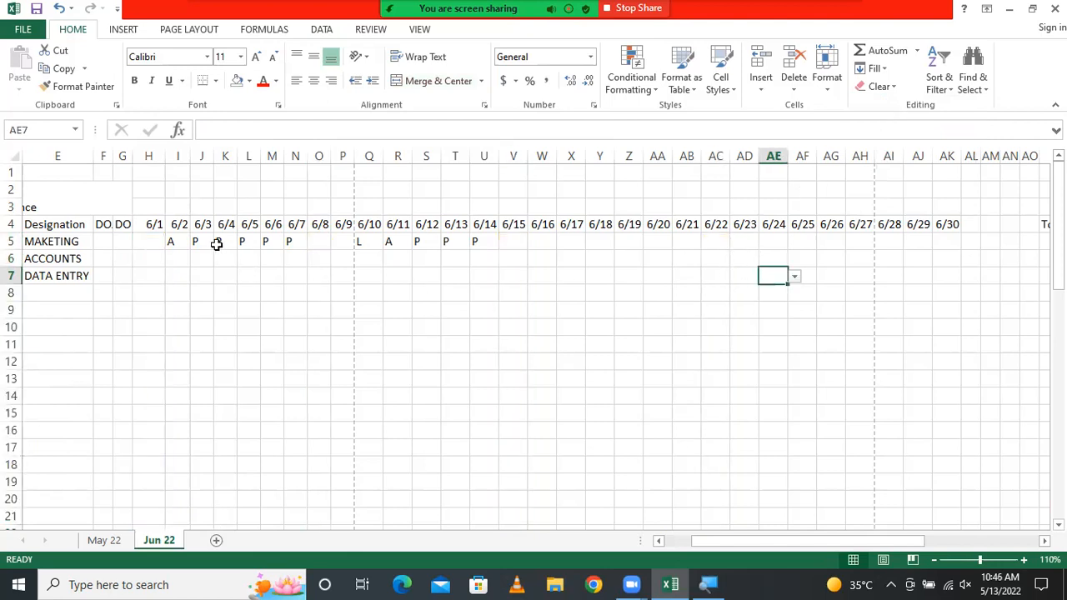
left_click(171, 241)
left_click(149, 238)
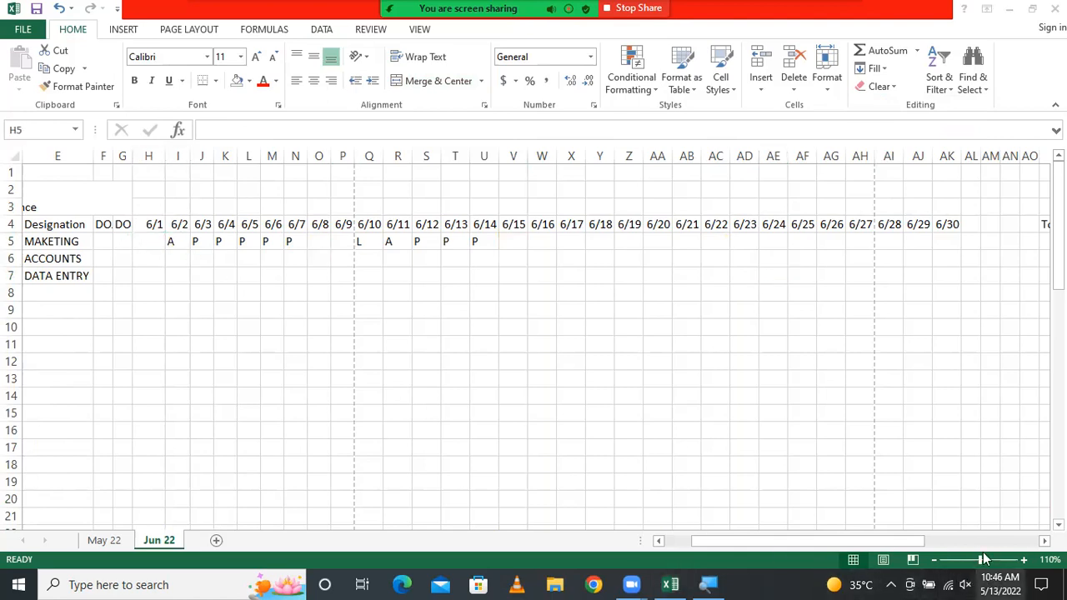
- Check the calendar for June's first Sunday and move the marks in I5:L23 one column earlier so they start under 6/1
left_click(996, 583)
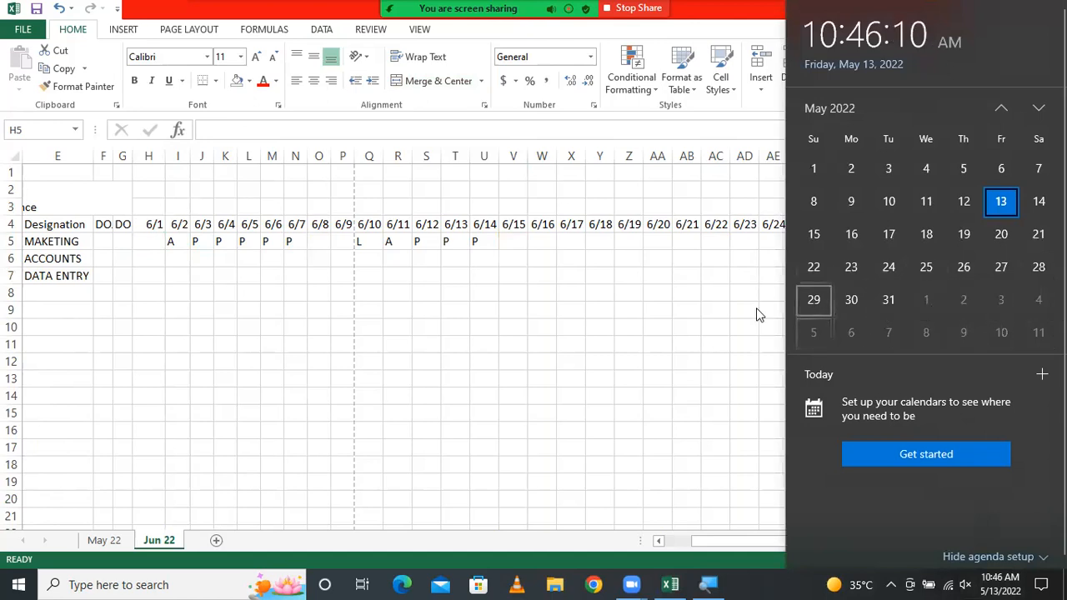
left_click(155, 247)
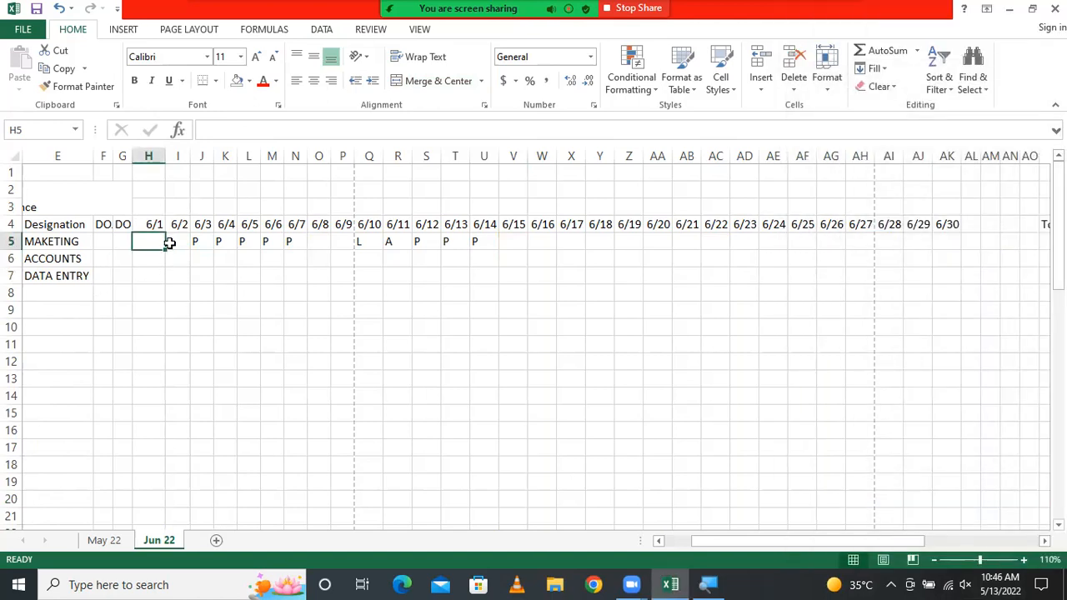
left_click(171, 241)
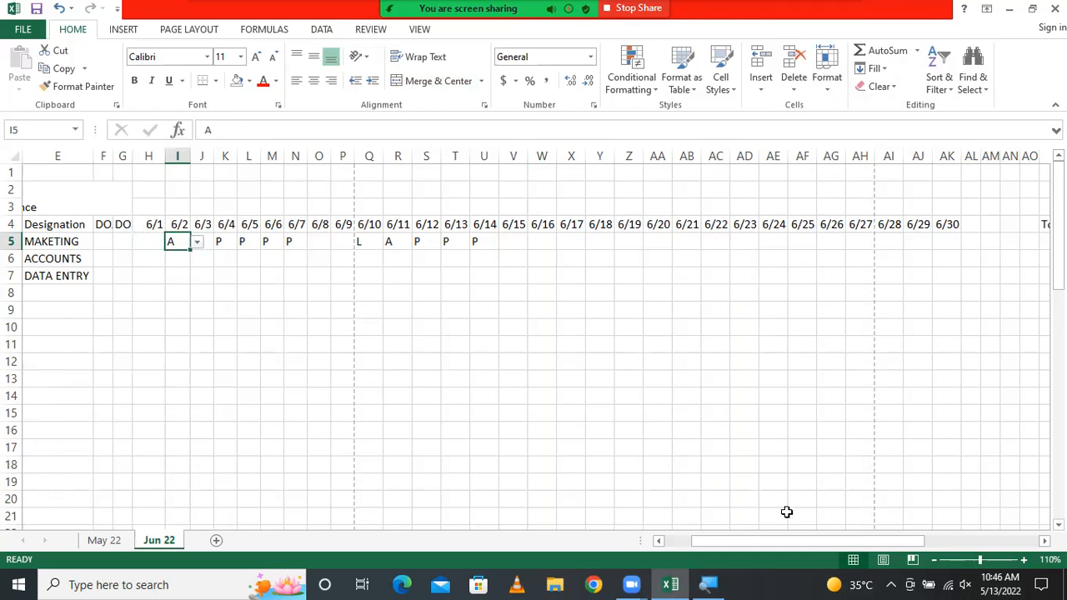
left_click(992, 583)
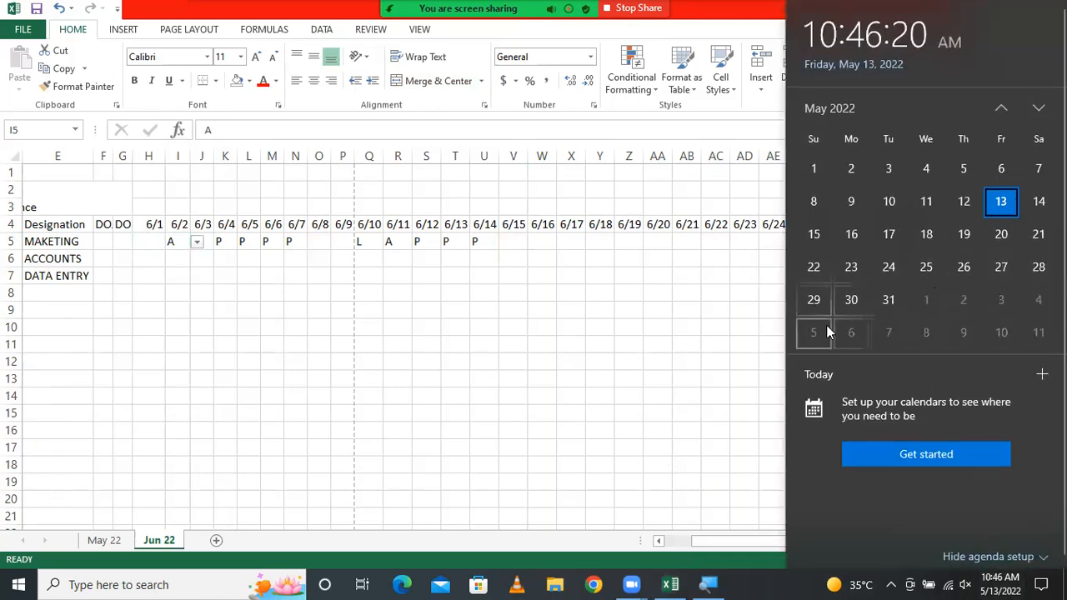
left_click(548, 361)
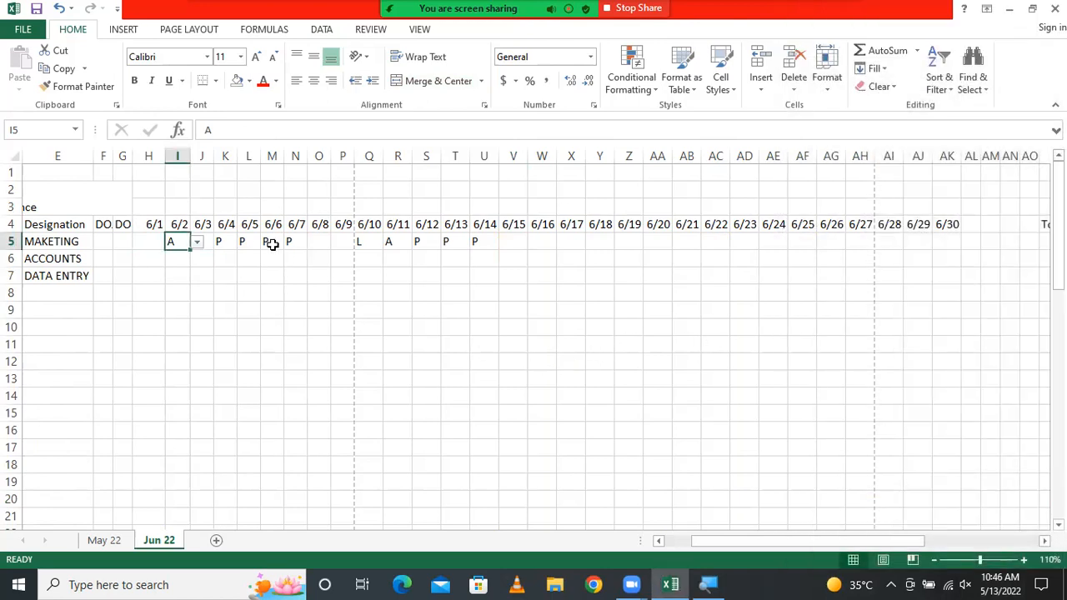
left_click_drag(251, 241, 255, 354)
left_click_drag(250, 478, 180, 517)
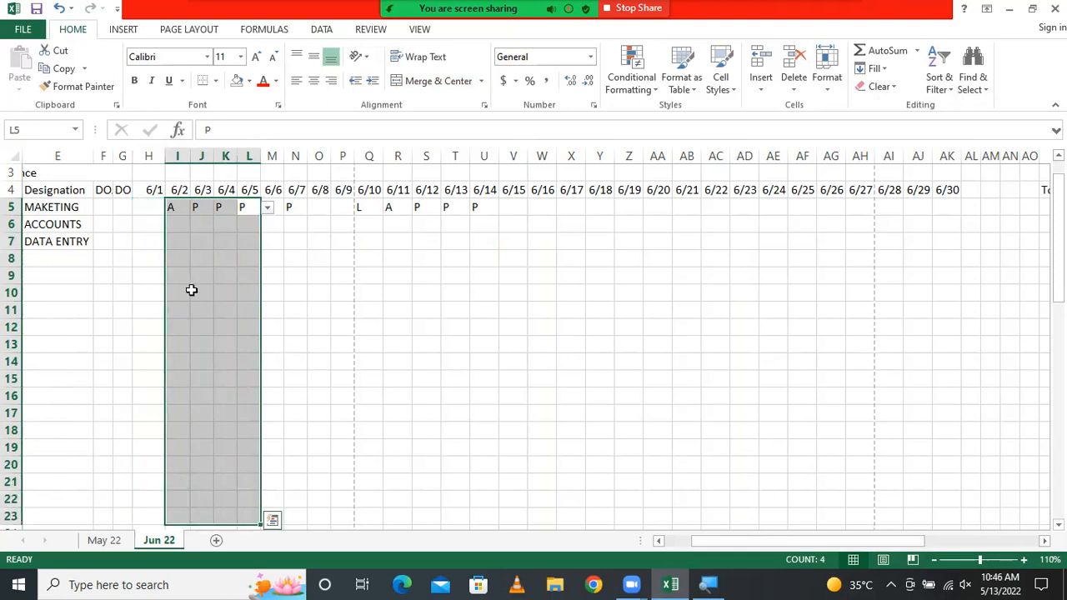
mouse_move(164, 319)
left_mouse_down()
mouse_move(131, 329)
mouse_move(158, 312)
left_mouse_up()
- Merge and center L5:L23 under 6/5 and enter "Sunday" in the merged block
left_click_drag(250, 206, 254, 512)
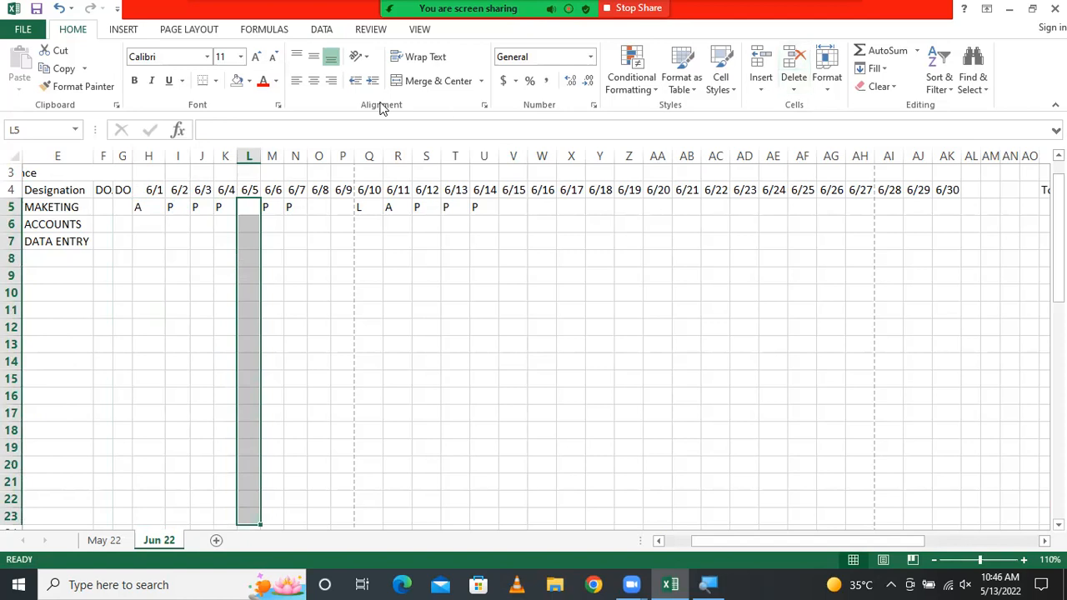
left_click(425, 80)
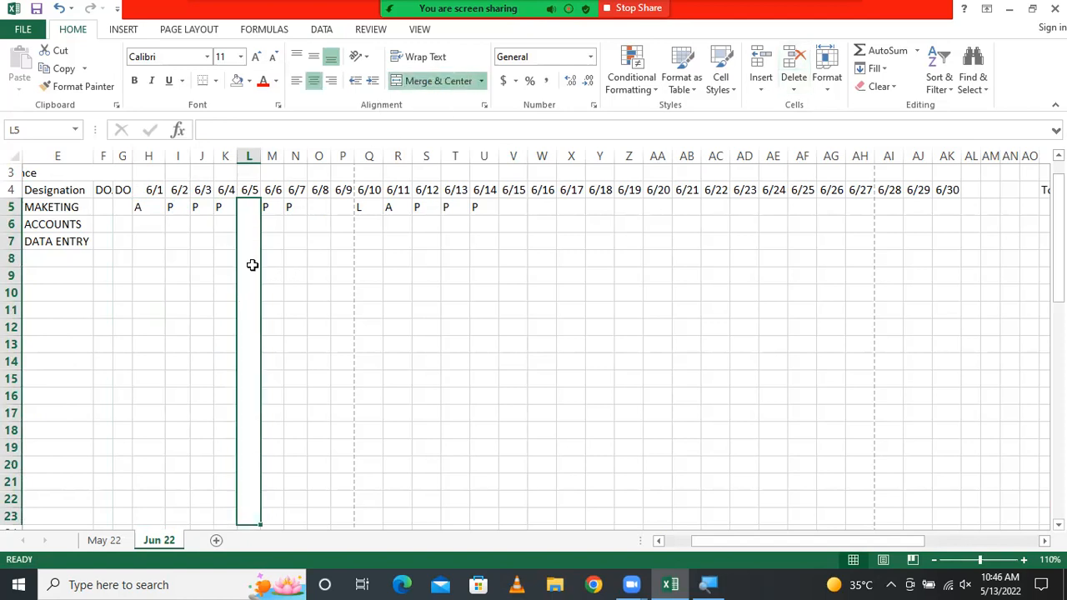
type("Sunday")
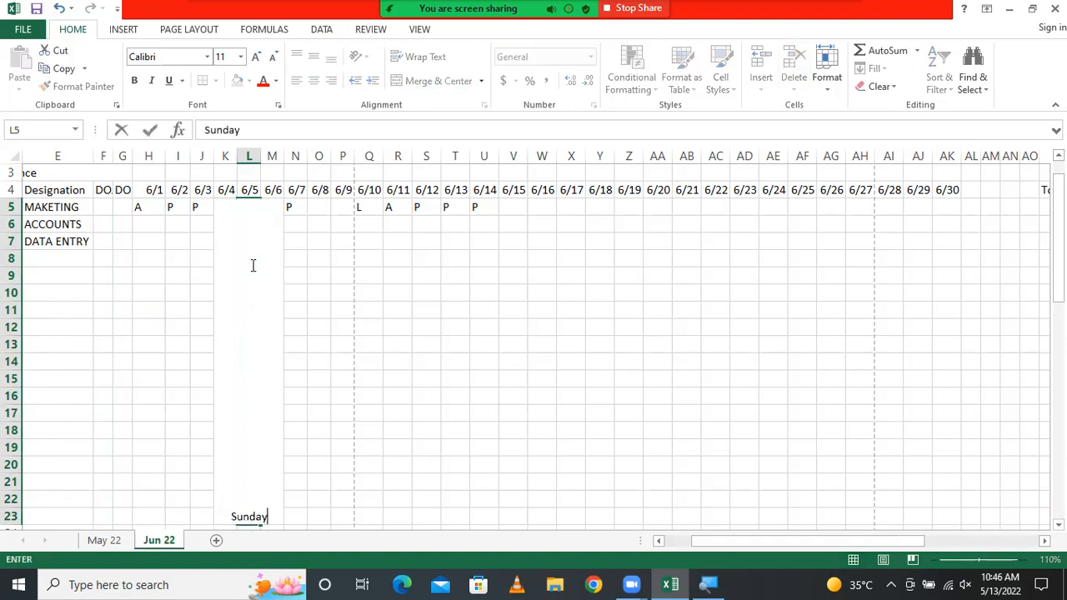
key("Return")
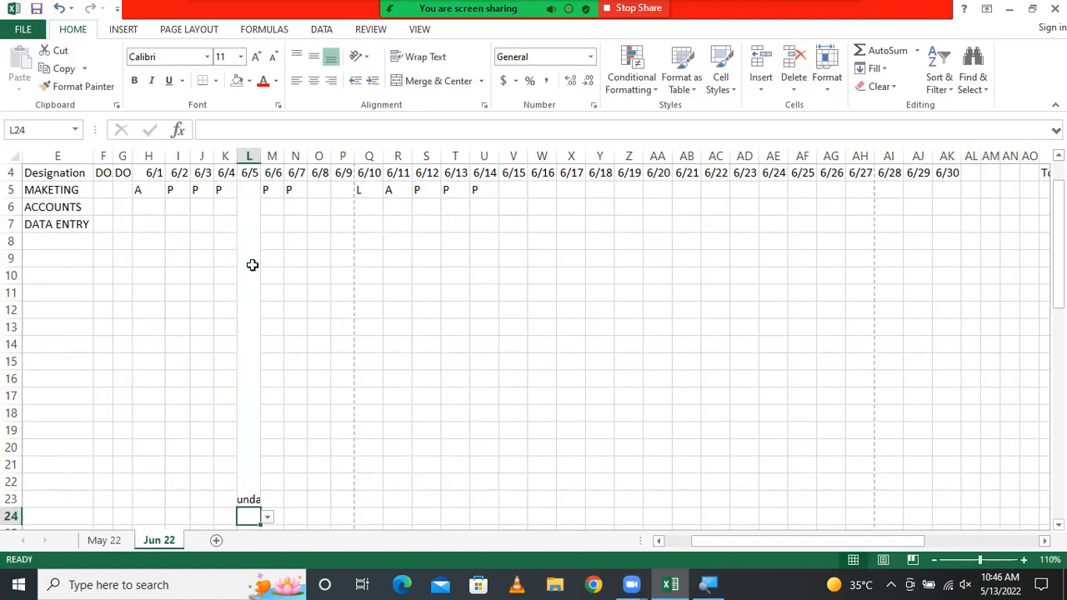
left_click_drag(17, 517, 4, 582)
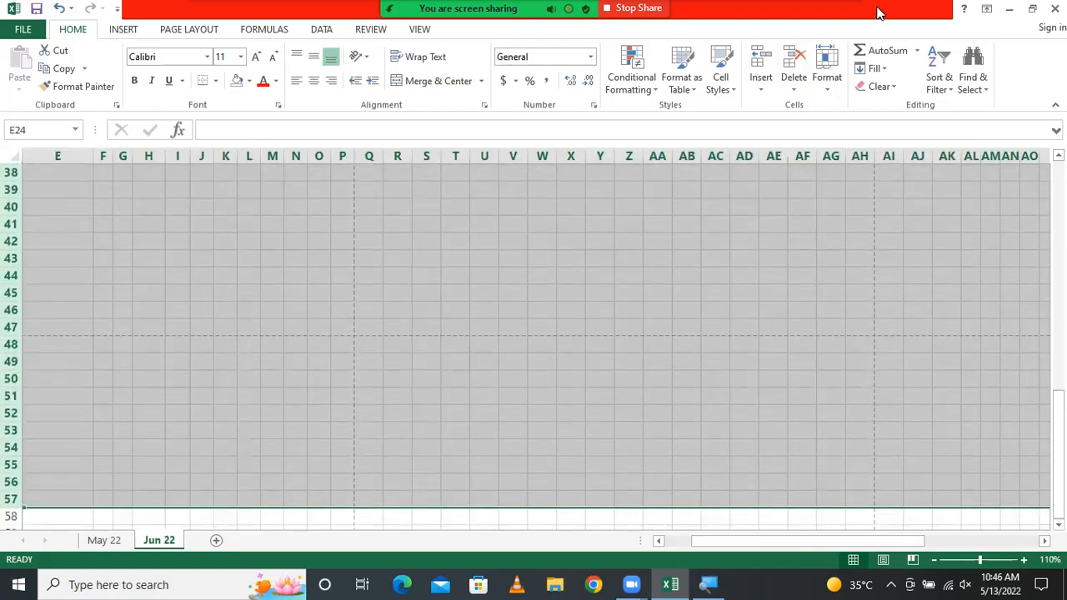
- Format the Sunday block in column L as vertical text, middle-aligned, with font size 22
scroll(463, 274, "up", 8)
scroll(464, 274, "up", 4)
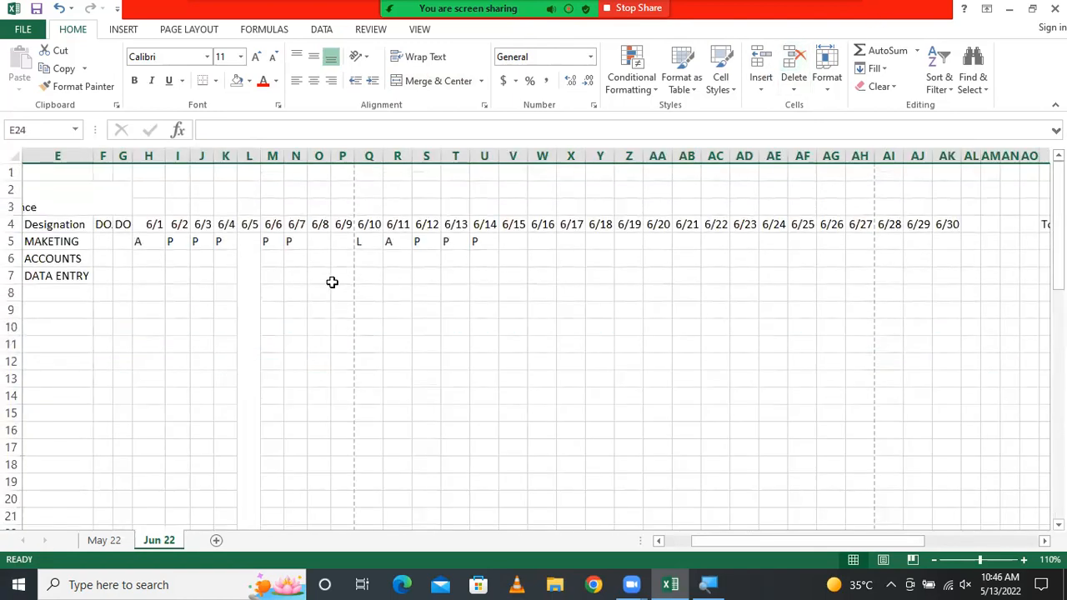
left_click(258, 286)
left_click(358, 57)
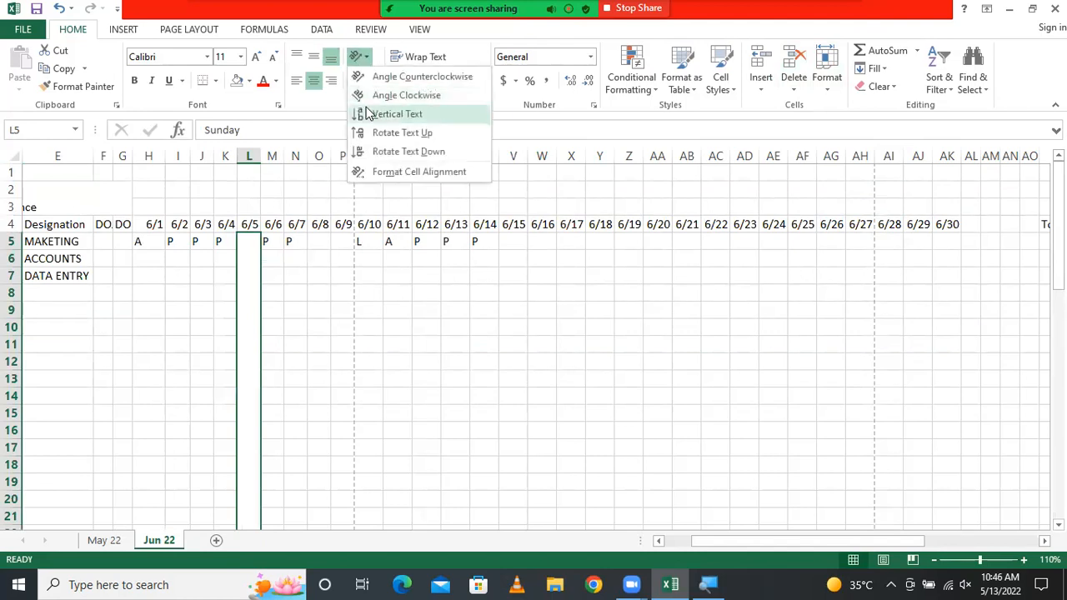
left_click(382, 113)
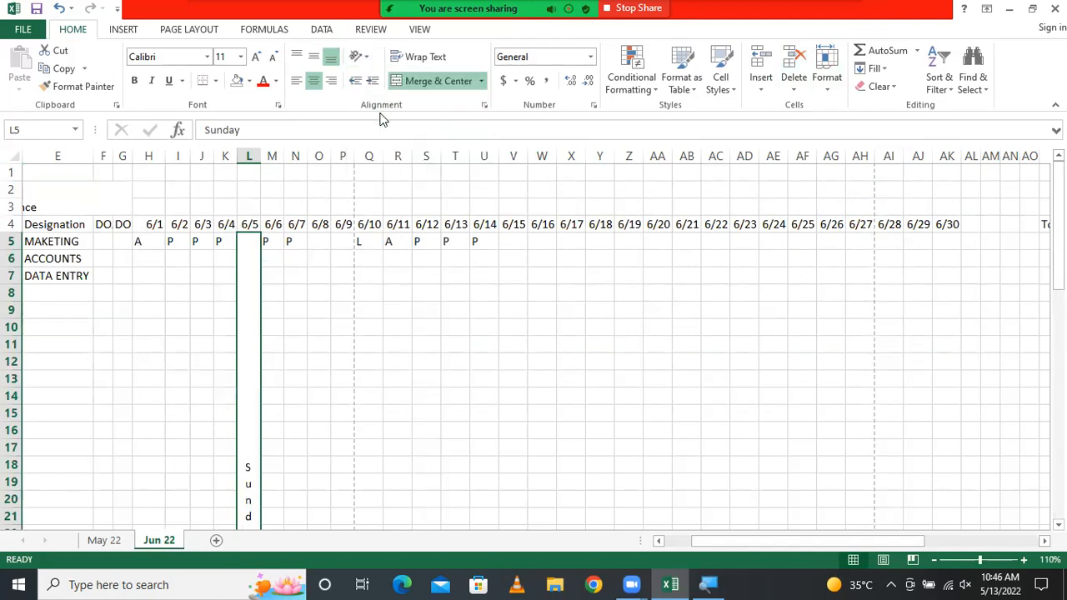
left_click(314, 56)
left_click(256, 58)
left_click(256, 58)
left_click(256, 59)
left_click(256, 59)
left_click(256, 59)
left_click(256, 59)
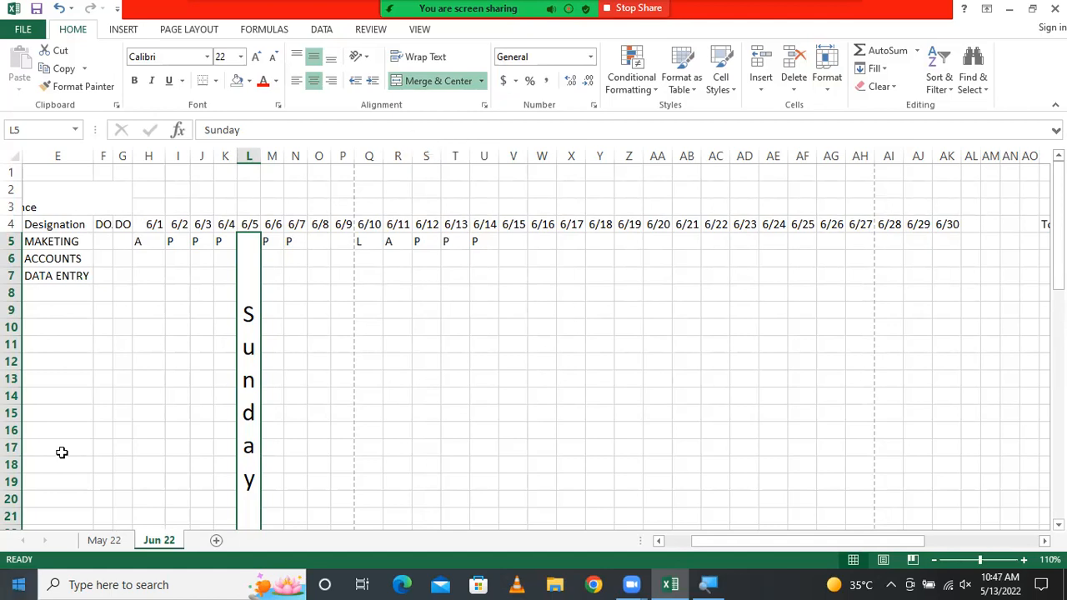
- Check the calendar for June's second Sunday and move the marks under 6/9 through 6/12 one column earlier, emptying the 6/12 column
left_click(314, 331)
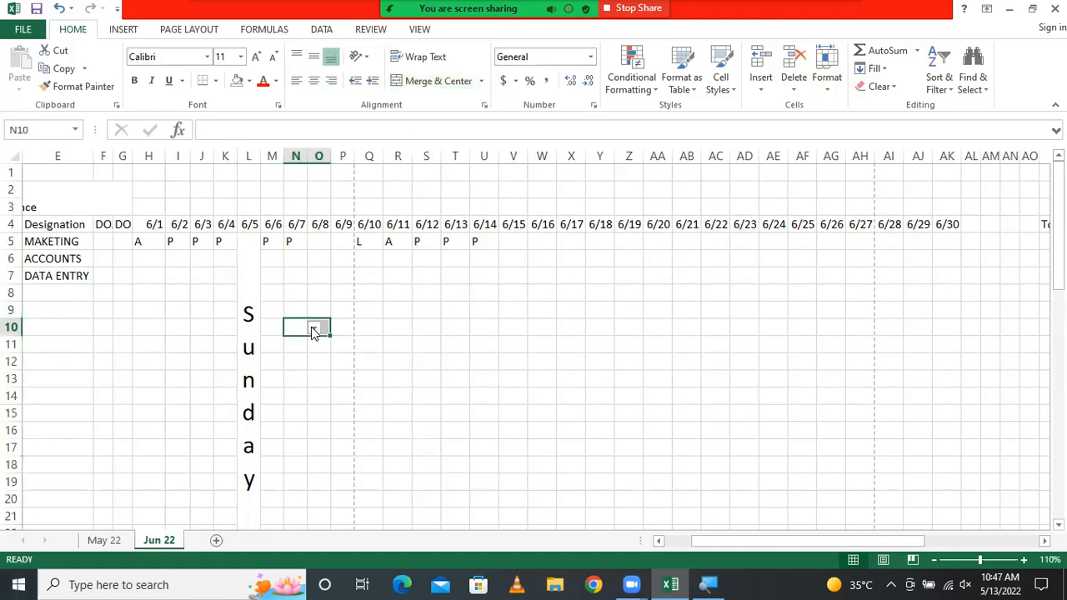
left_click(320, 238)
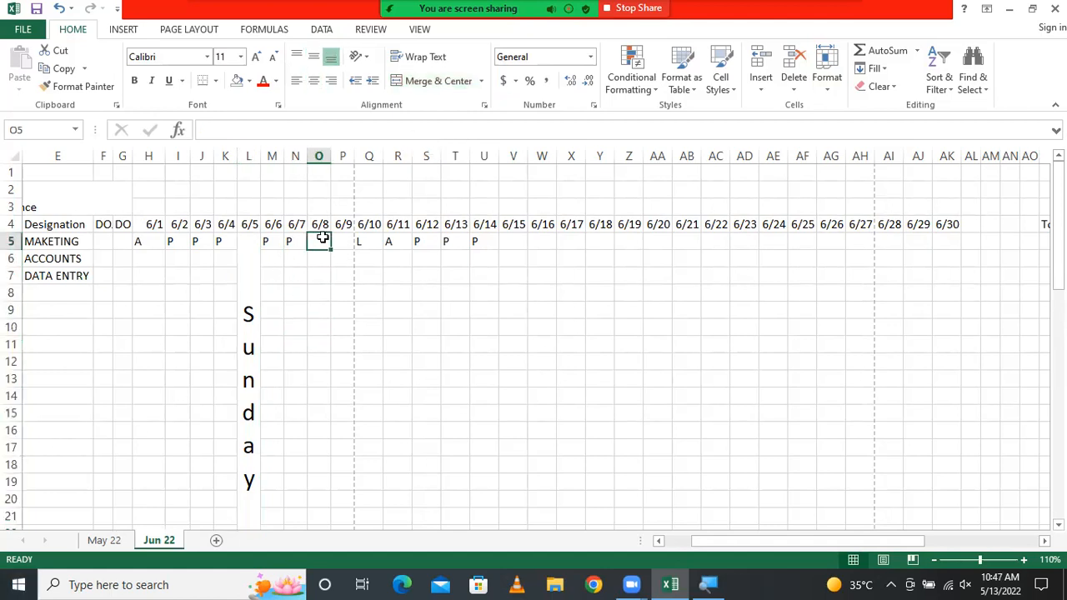
left_click(987, 581)
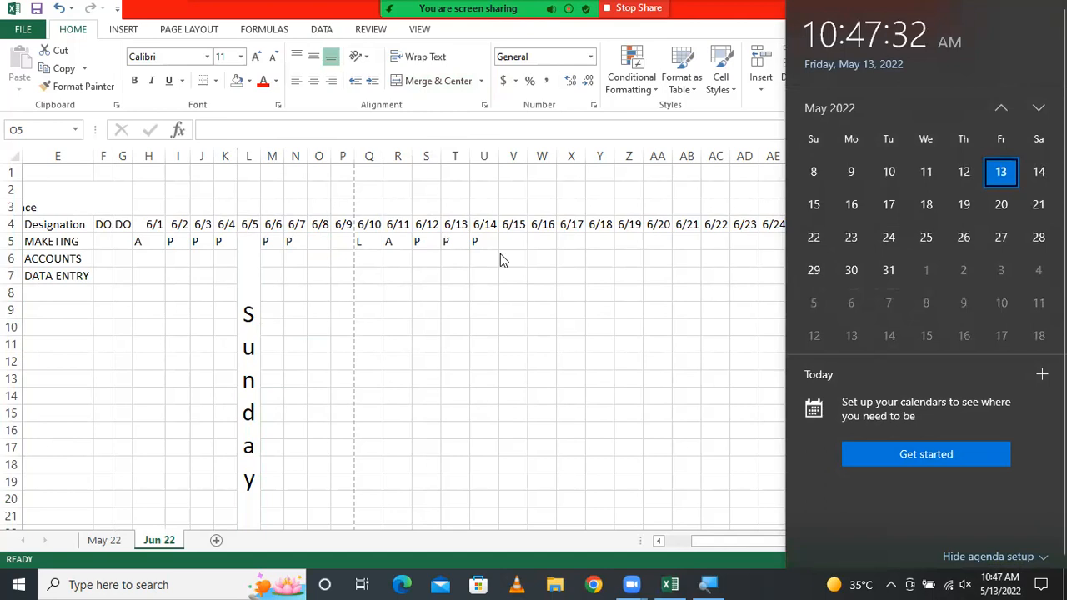
left_click(423, 240)
left_click_drag(422, 240, 311, 512)
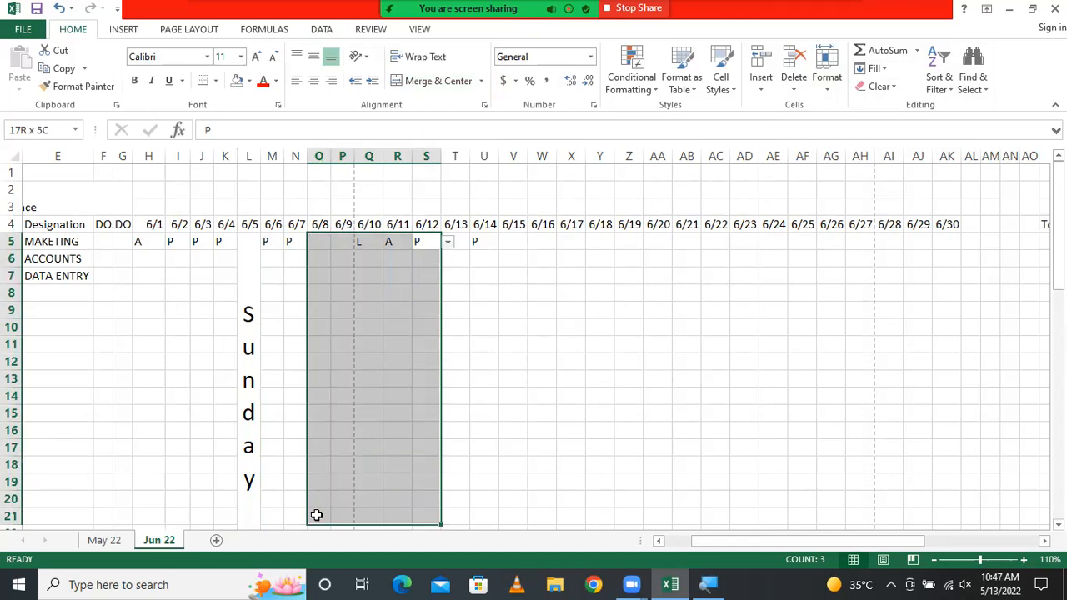
left_click_drag(312, 519, 320, 518)
left_click(342, 412)
left_click(319, 292)
left_click(341, 242)
left_click(341, 275)
left_click(320, 242)
left_click(320, 258)
left_click(319, 292)
left_click_drag(341, 244, 428, 496)
left_click_drag(336, 412, 318, 400)
left_click(420, 300)
- Copy the Sunday block from column L into S5:S23 under 6/12
left_click_drag(435, 198, 412, 497)
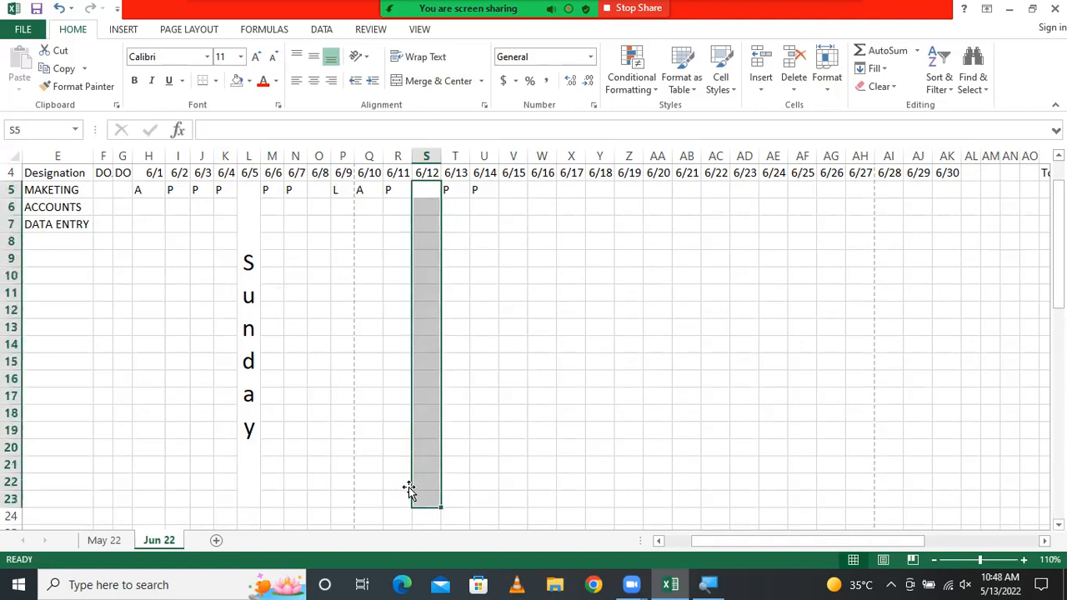
left_click(246, 395)
key("ctrl+c")
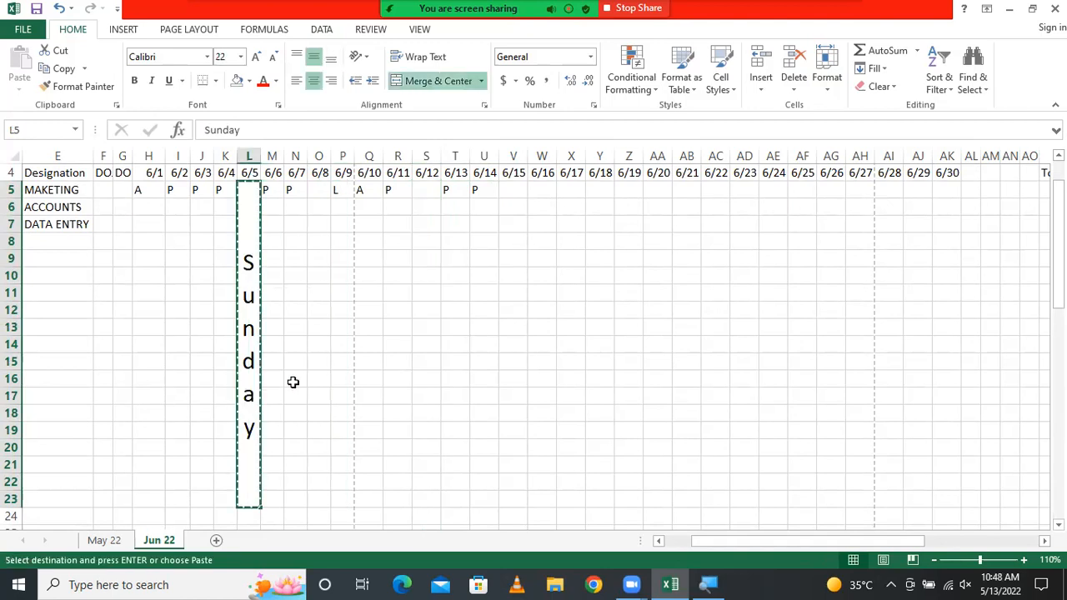
left_click(433, 190)
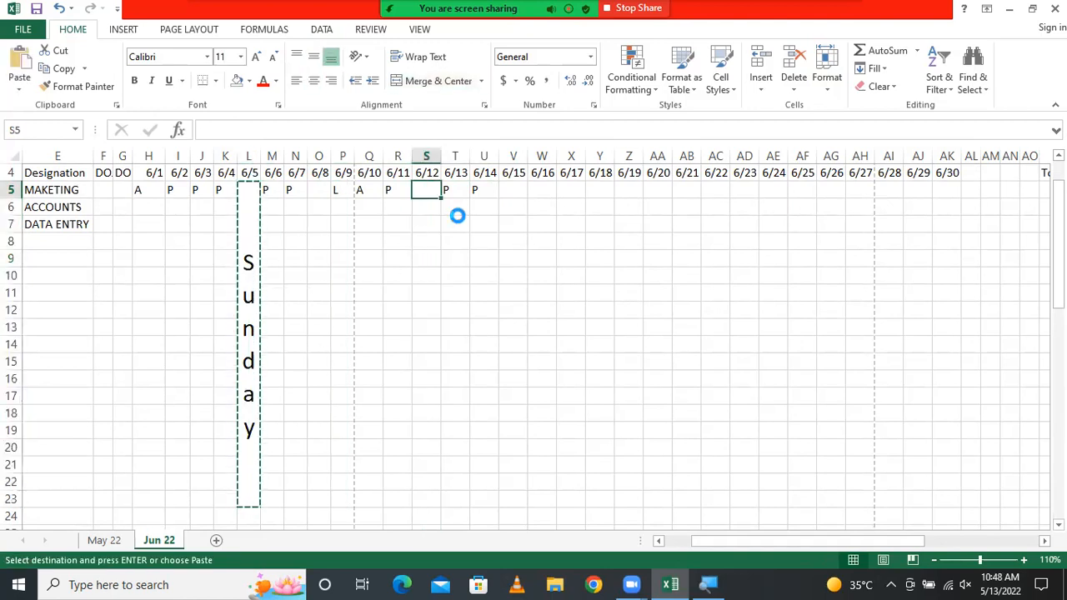
key("ctrl+v")
left_click(485, 264)
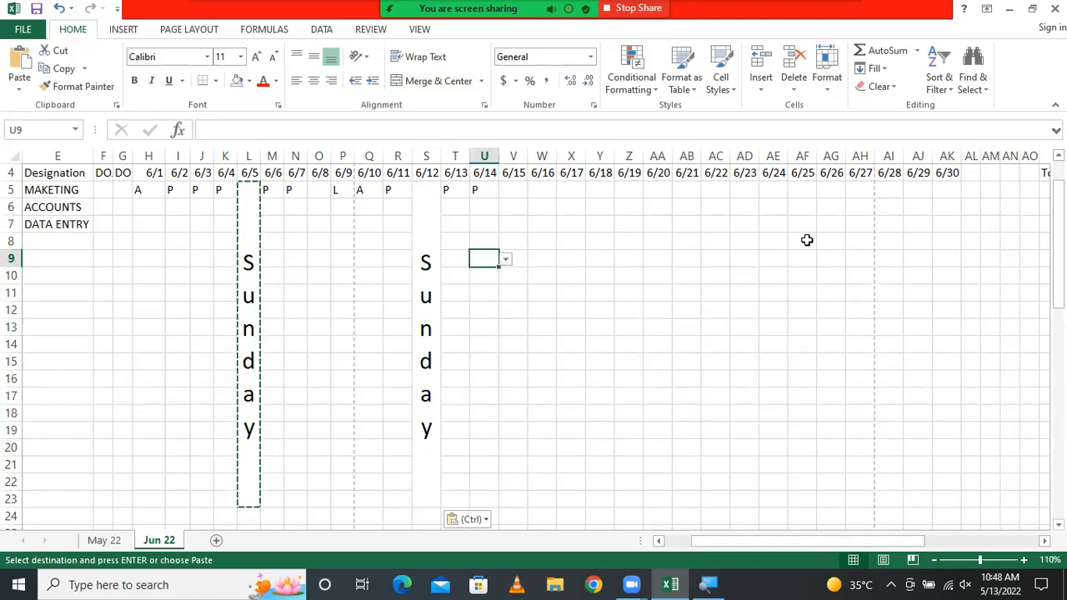
- Set the MAKETING row's marks for 6/8, 6/9 and 6/10 to P and check the Total Presents formula in AP5
left_click(332, 197)
left_click(371, 192)
left_click(389, 191)
left_click(351, 205)
left_click(342, 191)
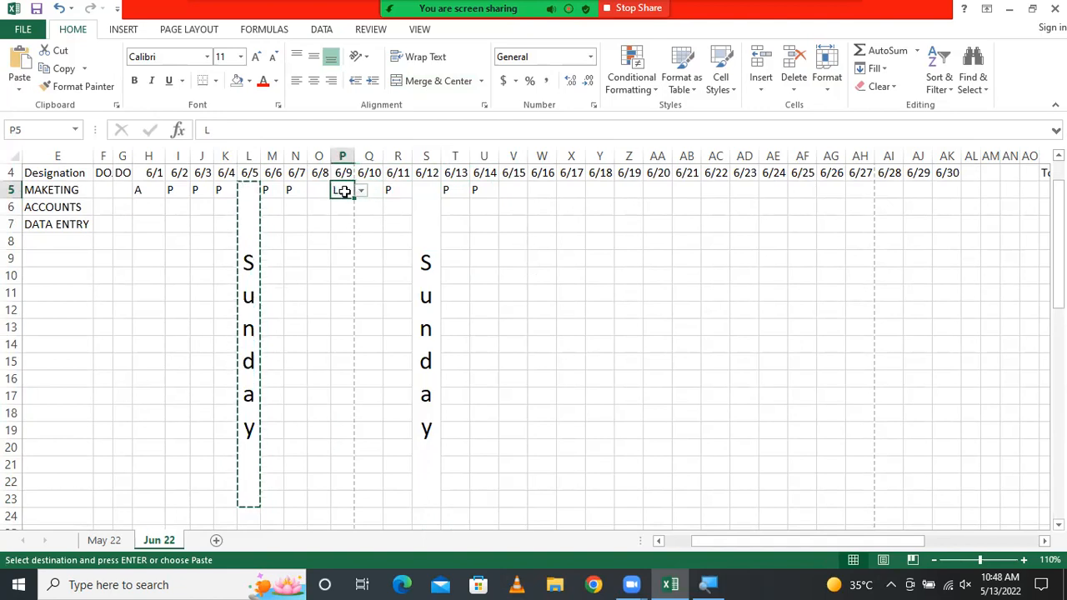
left_click(361, 190)
left_click(341, 204)
left_click(328, 192)
left_click(338, 191)
left_click(327, 205)
left_click_drag(747, 546, 973, 540)
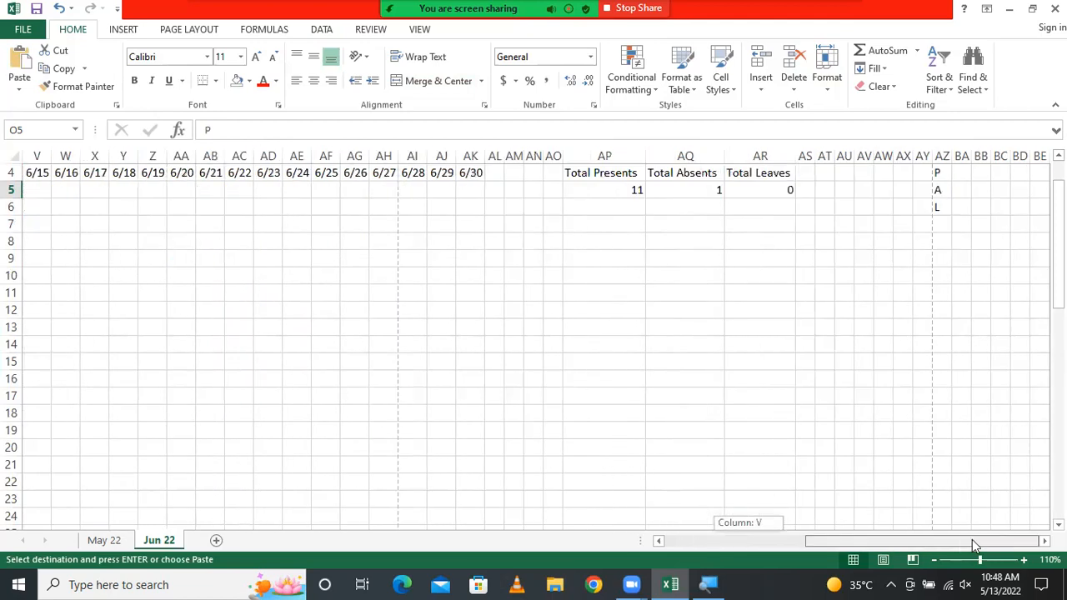
left_click(598, 190)
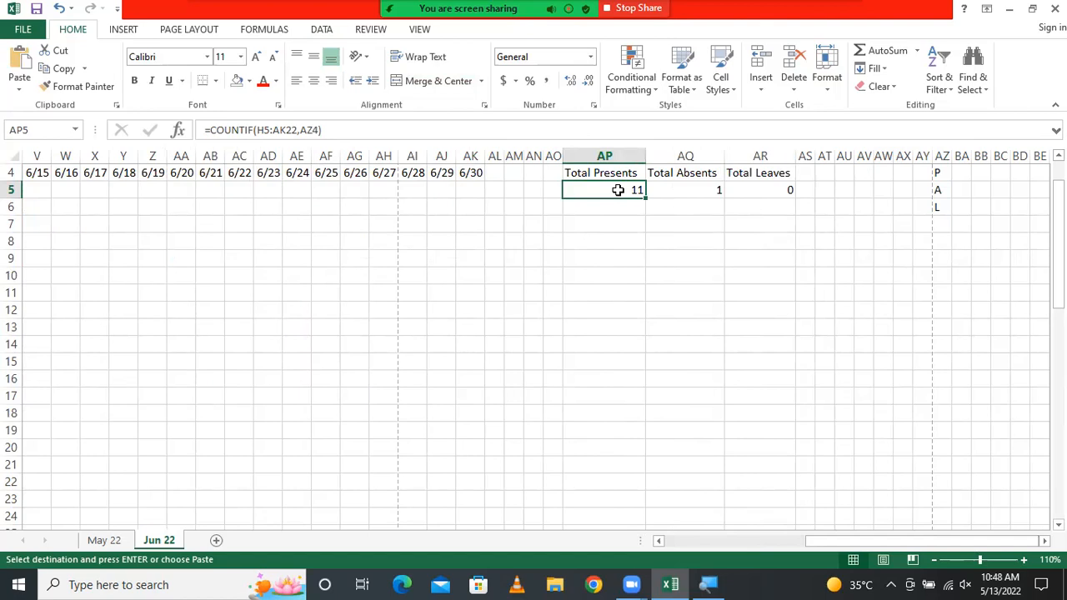
- Try to highlight cells equal to "p" in H5:AK23 with Light Red Fill with Dark Red Text, and undo the rule
left_click_drag(476, 190, 213, 442)
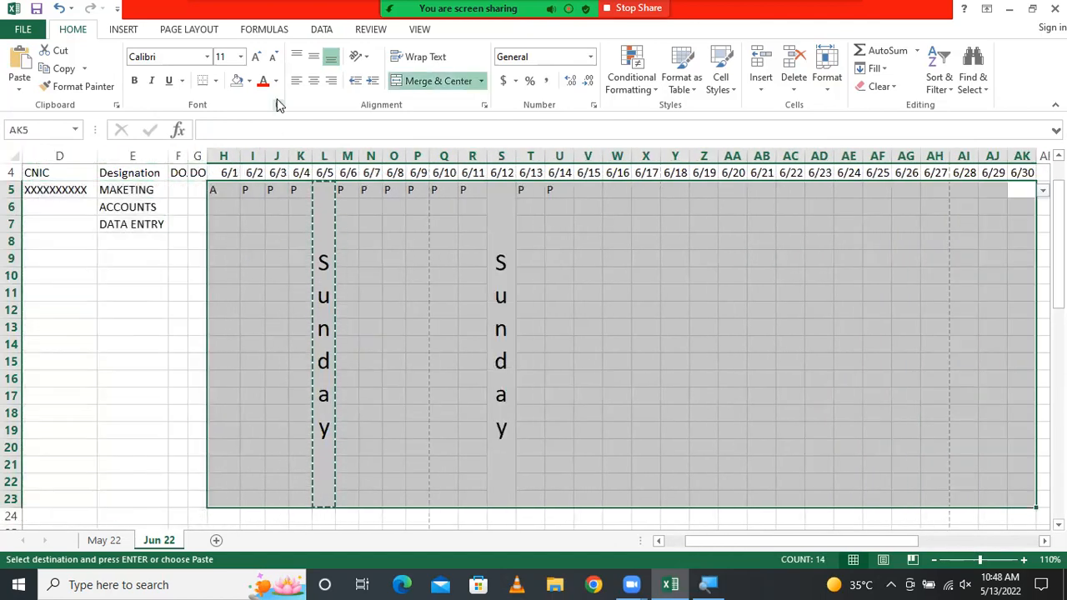
left_click(627, 92)
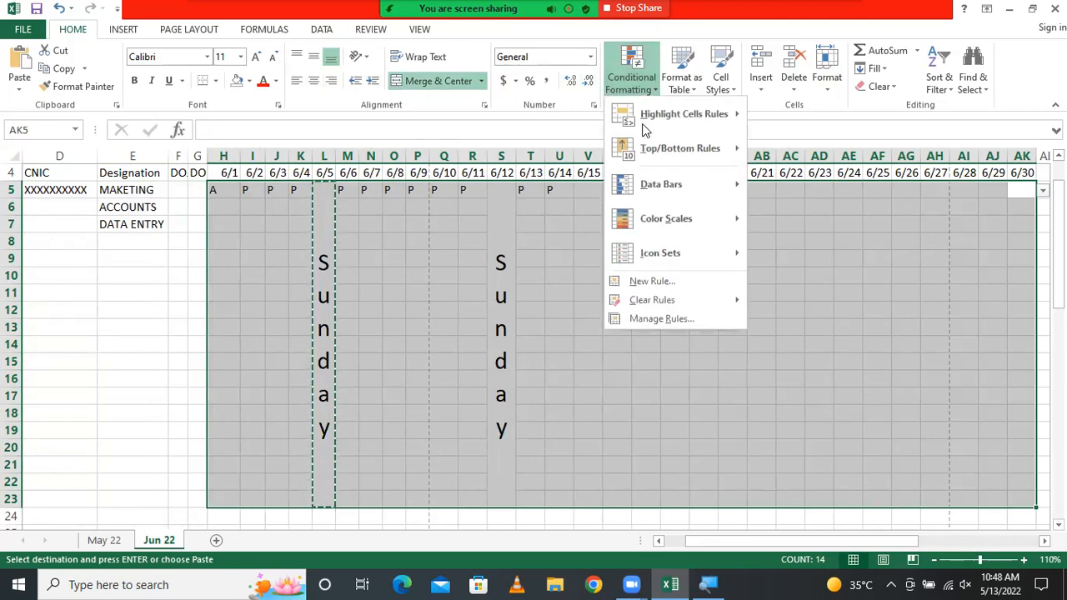
mouse_move(706, 119)
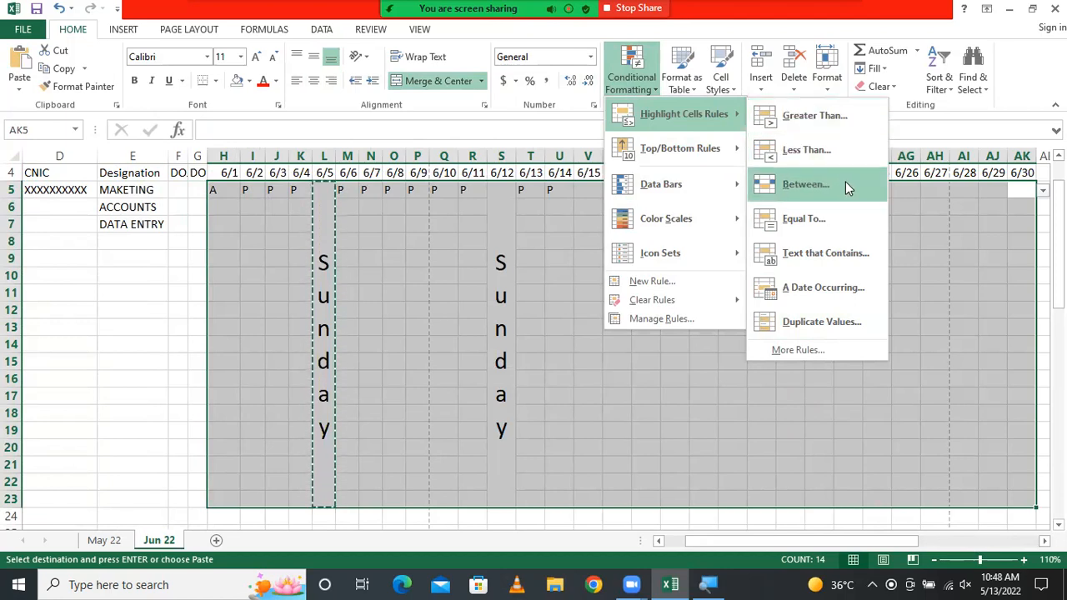
left_click(836, 226)
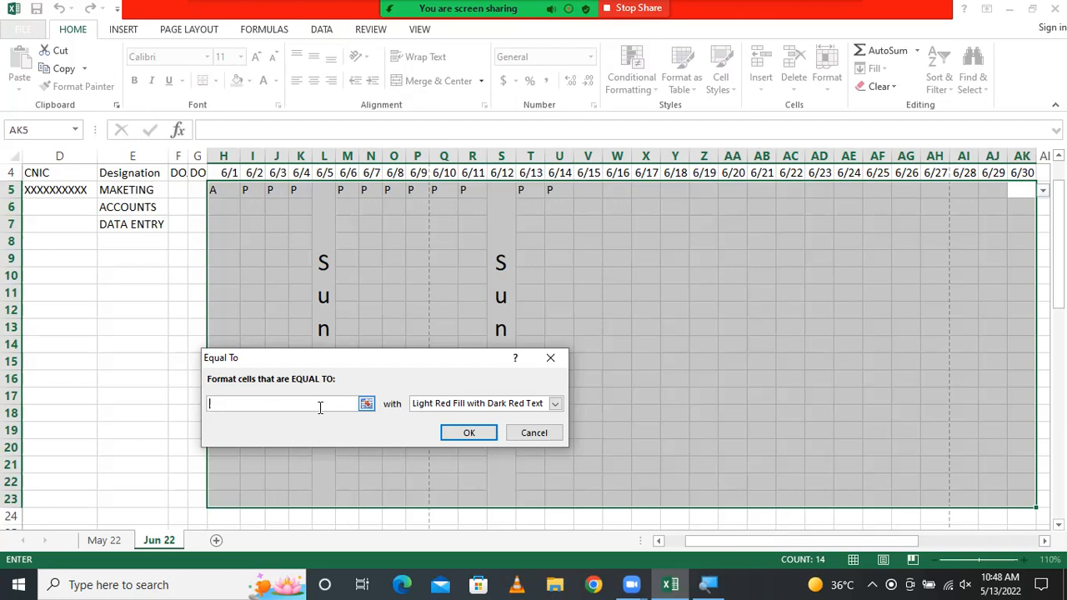
type("p")
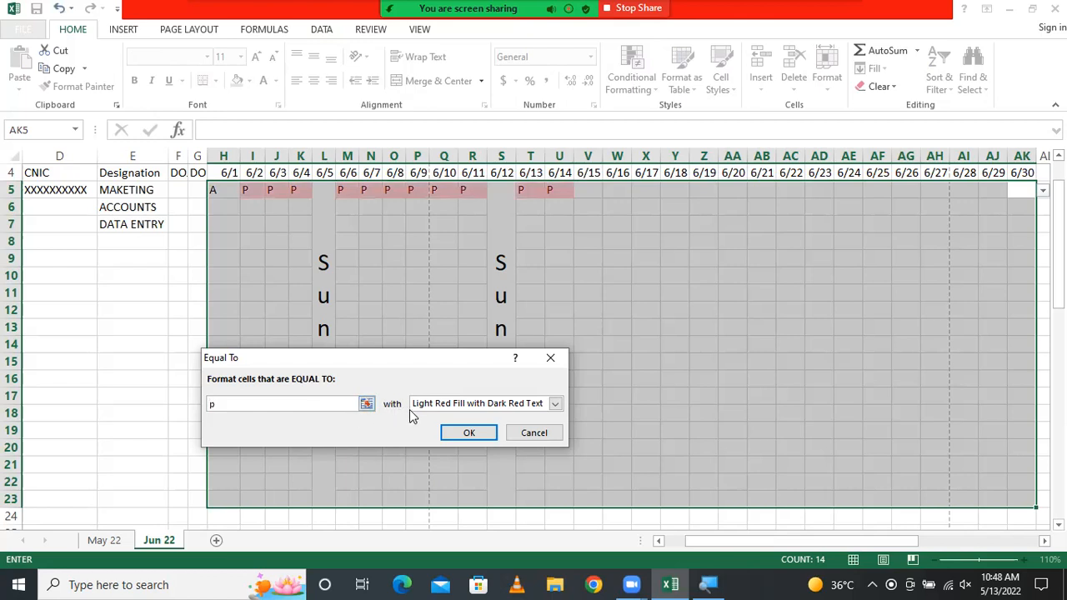
left_click(482, 434)
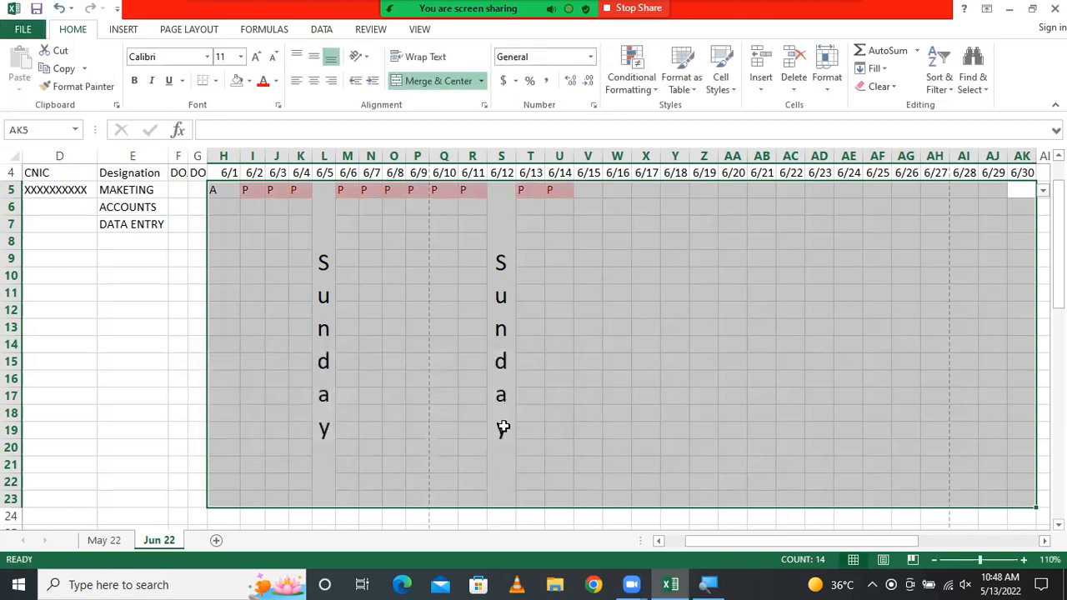
left_click(611, 410)
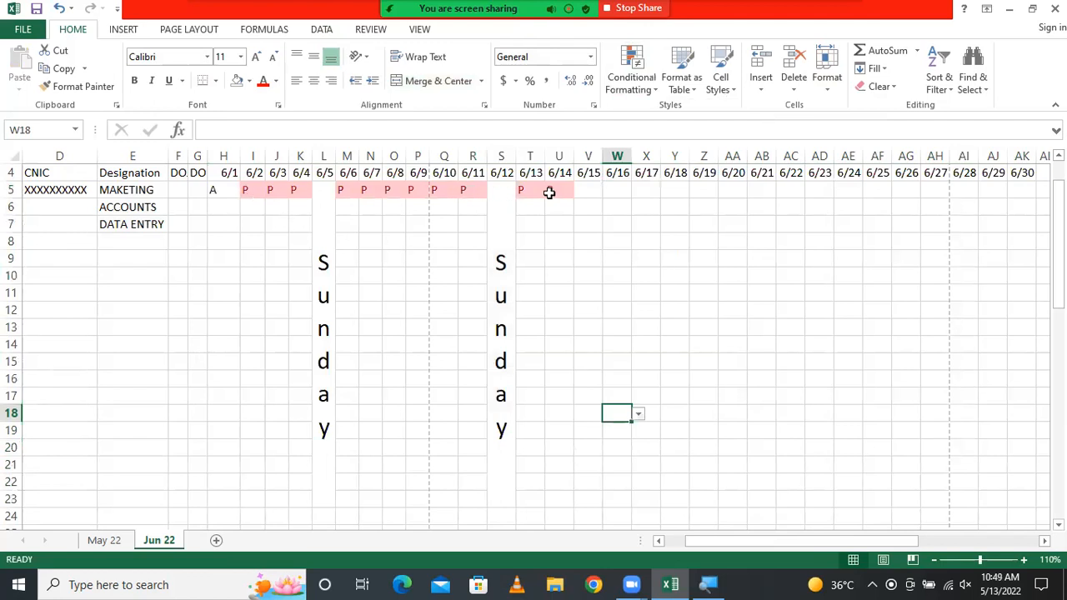
key("ctrl+z")
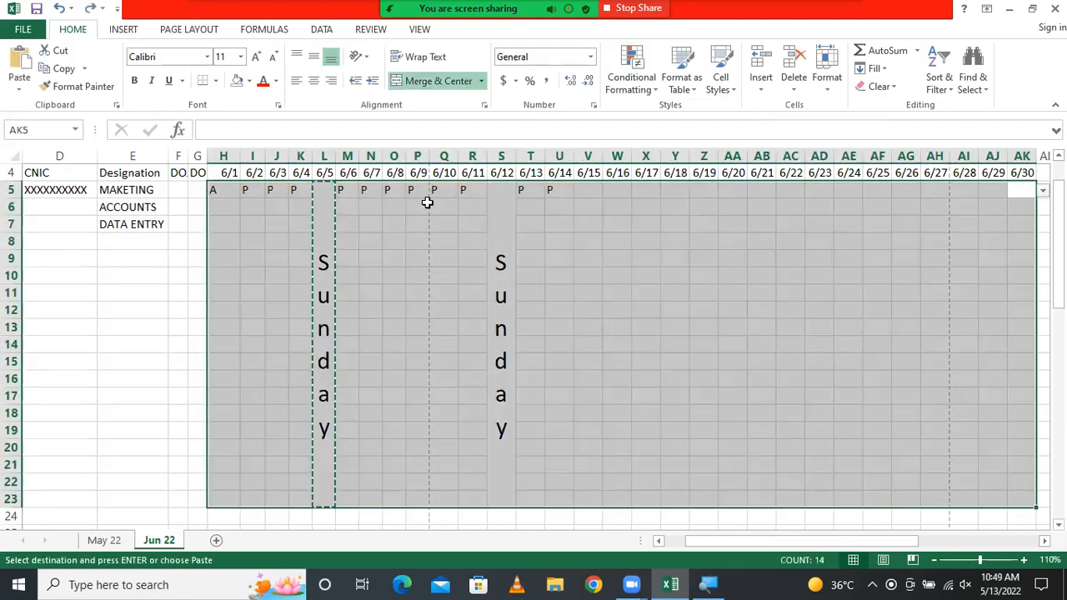
- Highlight cells equal to "A" in H5:AK23 with Light Red Fill with Dark Red Text
left_click(658, 89)
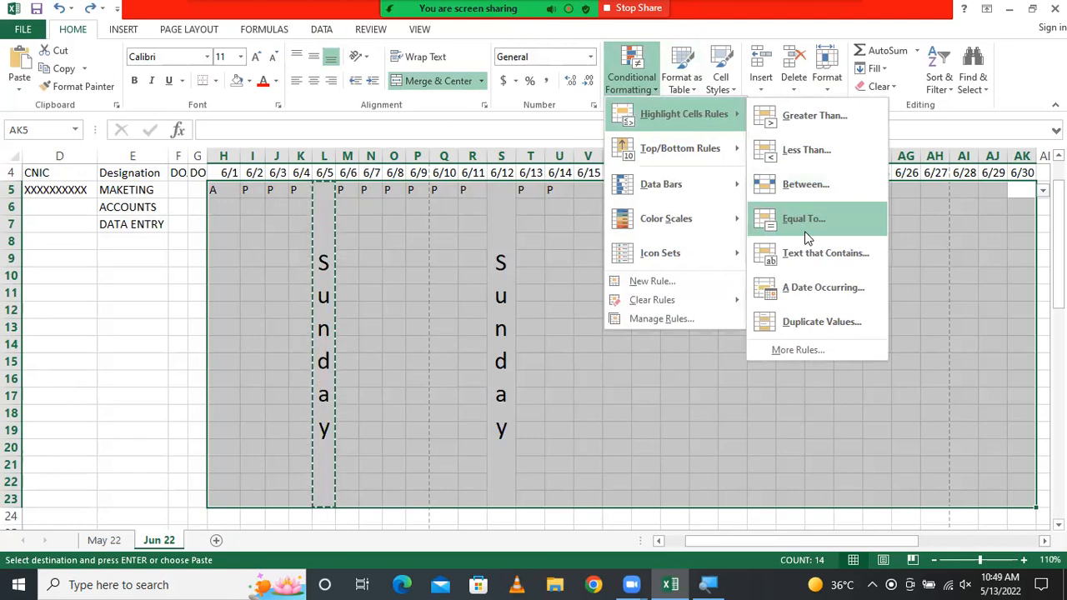
left_click(805, 237)
type("A")
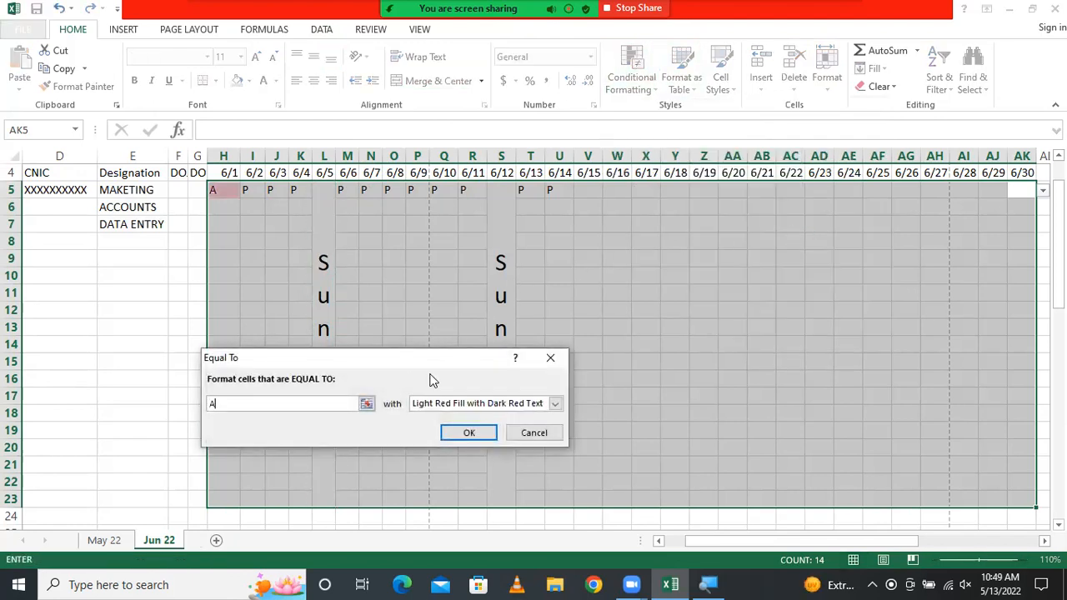
left_click(470, 433)
left_click(621, 292)
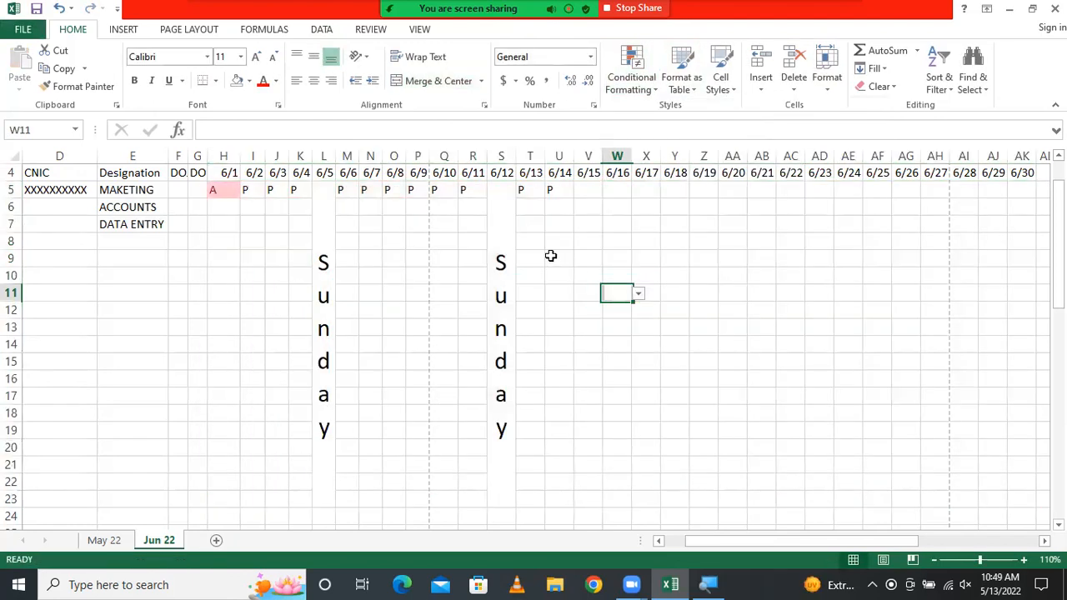
- Set the MAKETING row's marks for 6/16 and 6/17 to A
left_click(584, 190)
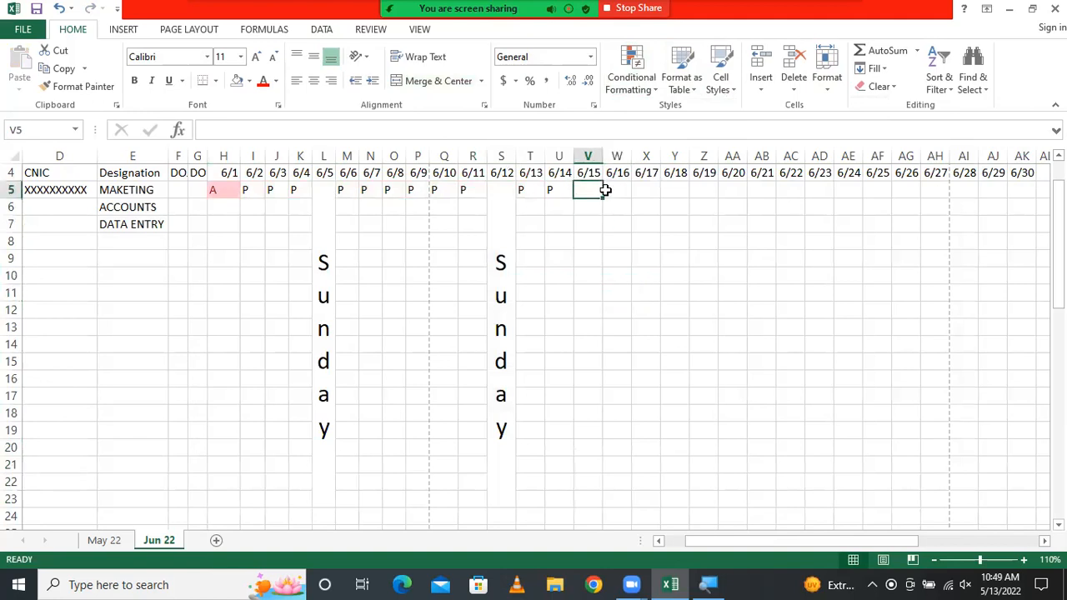
left_click(612, 189)
left_click(638, 191)
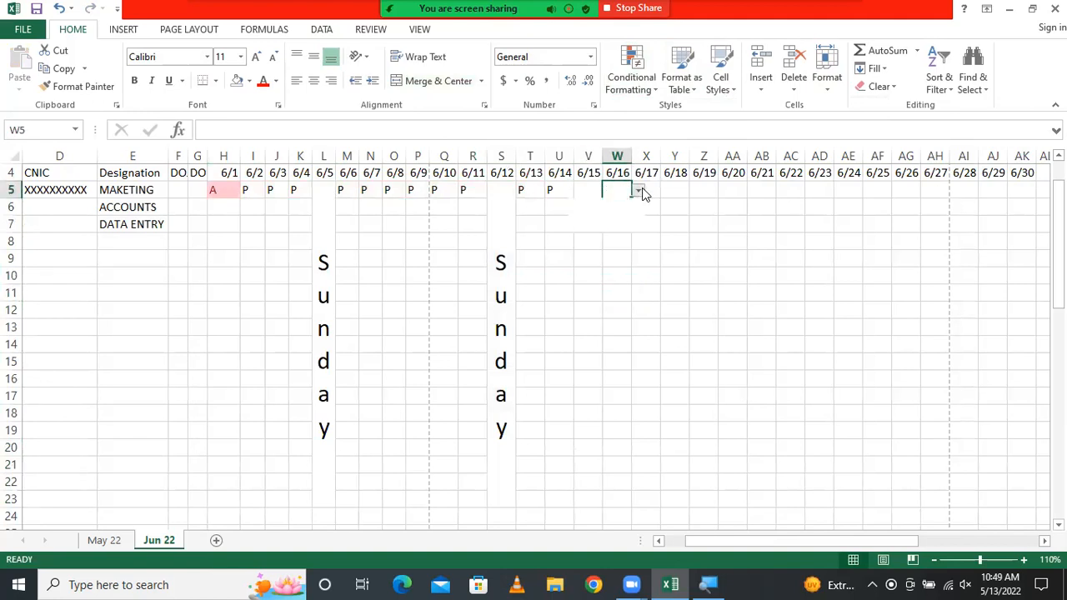
left_click(632, 205)
left_click(654, 193)
left_click(667, 190)
left_click(659, 206)
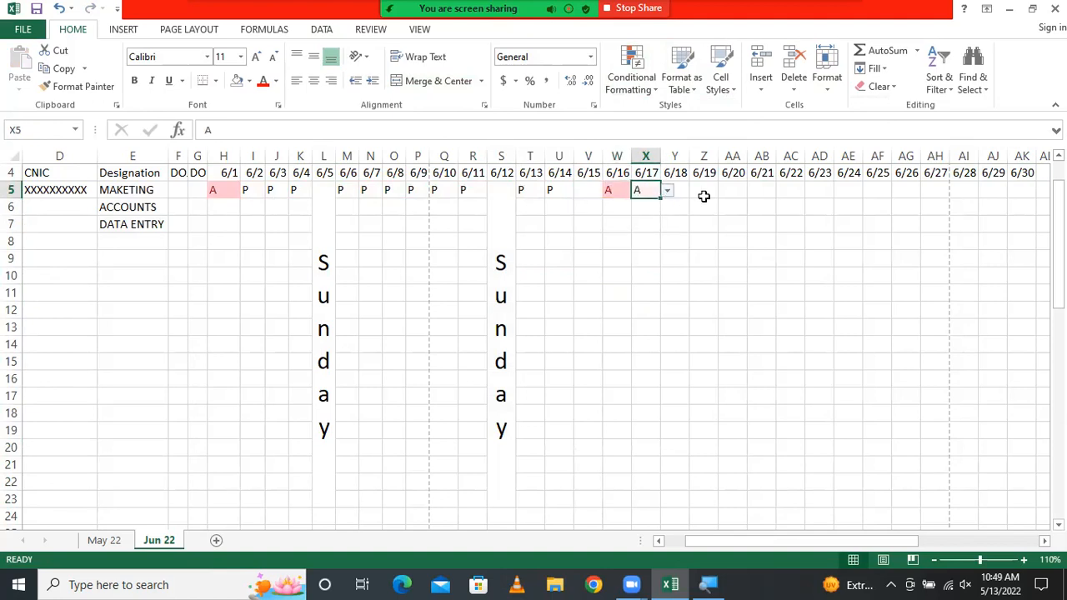
left_click(756, 173)
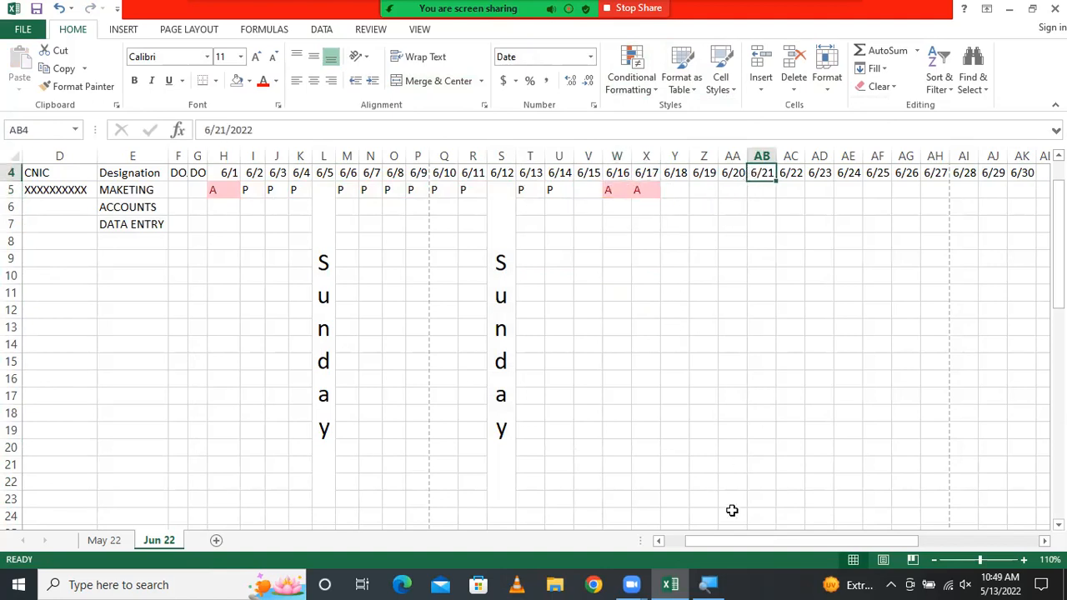
left_click_drag(786, 542, 713, 541)
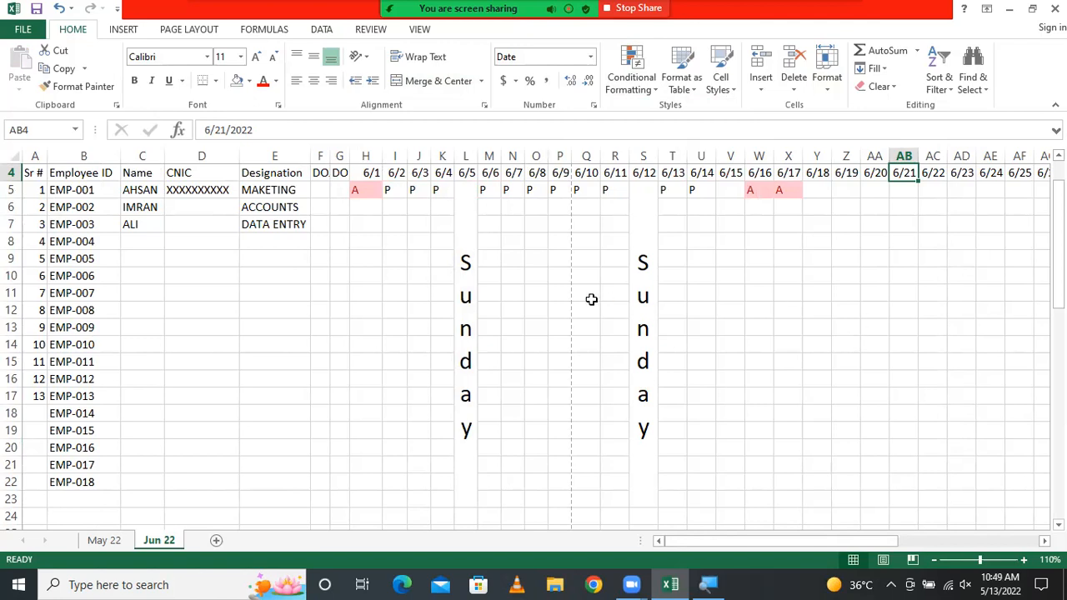
left_click(461, 224)
left_click(655, 200)
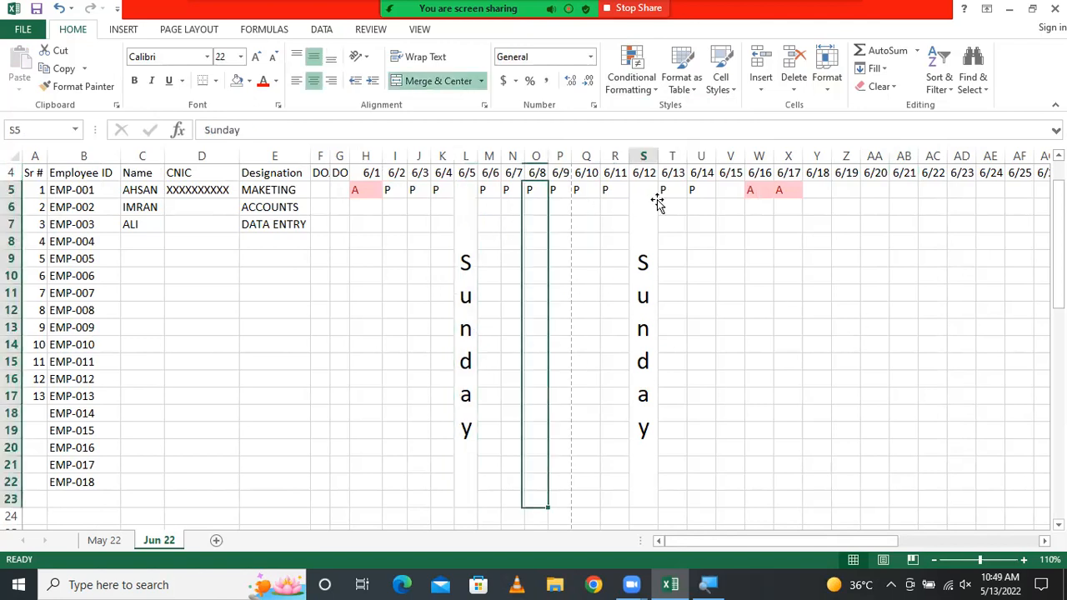
left_click(702, 193)
left_click(733, 192)
left_click_drag(753, 192, 809, 481)
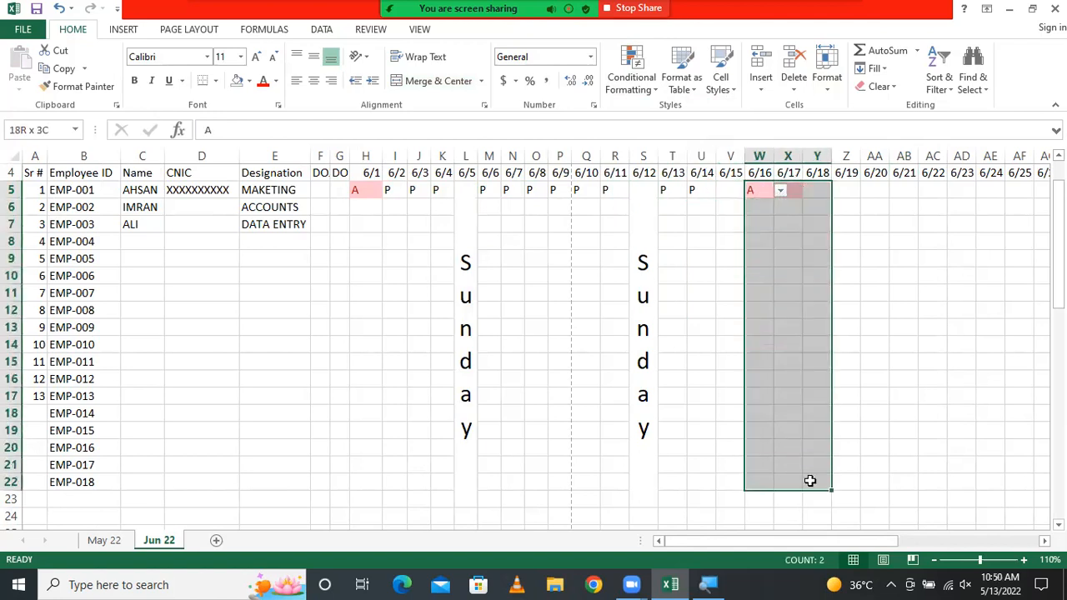
left_click(772, 380)
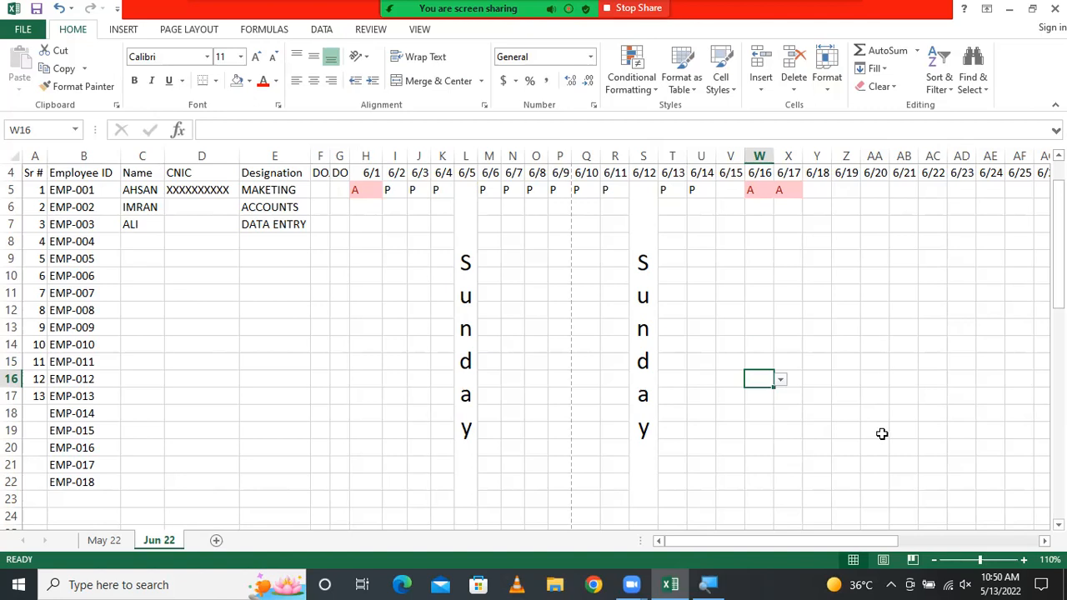
- Fill the Total Presents, Total Absents and Total Leaves formulas from AP5:AR5 down to row 24
left_click_drag(867, 542, 1034, 554)
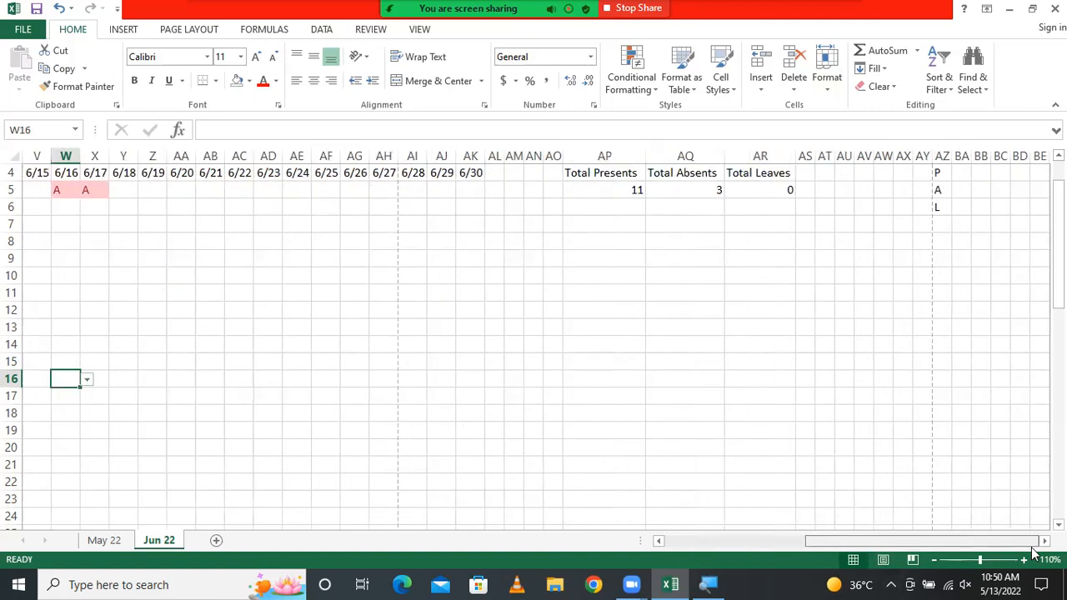
left_click_drag(632, 190, 805, 517)
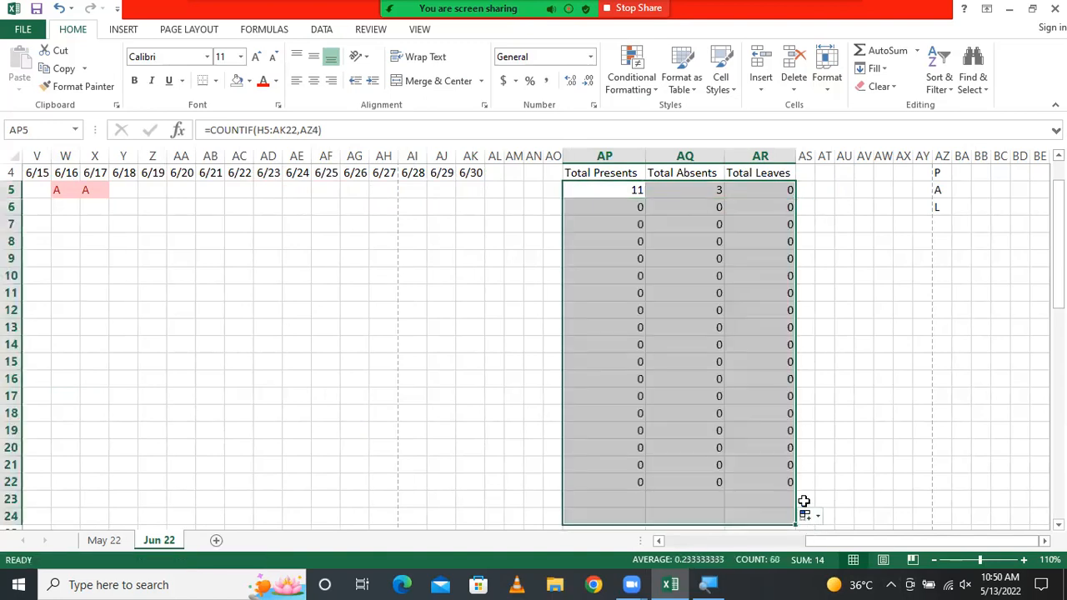
- Test the total formulas by setting the 6/28 mark in AI11 to P, and clear that mark again
left_click(412, 292)
left_click(433, 293)
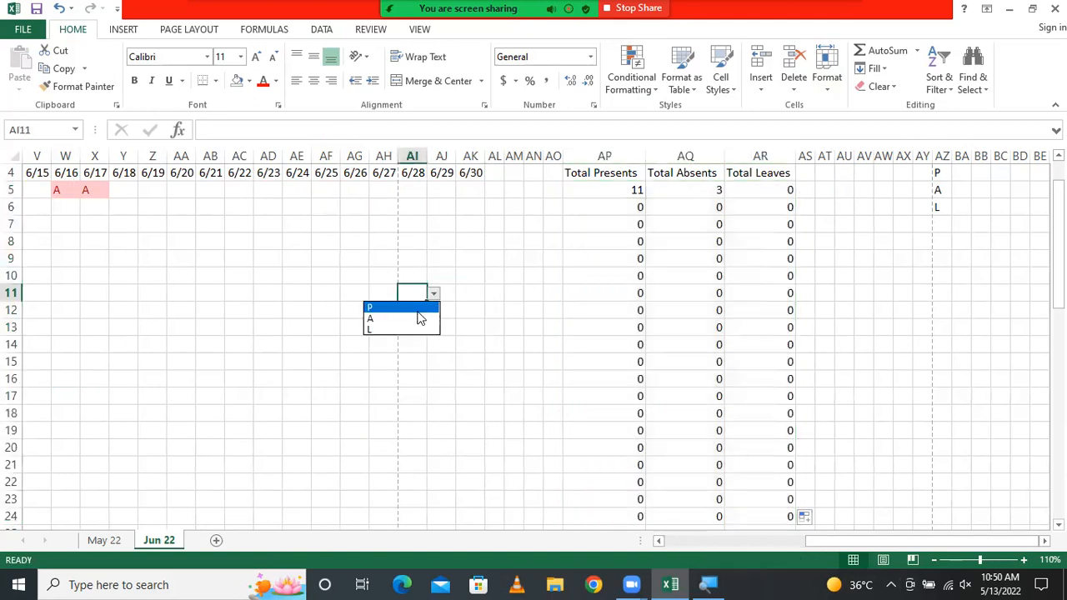
left_click(418, 309)
left_click(433, 295)
left_click(419, 291)
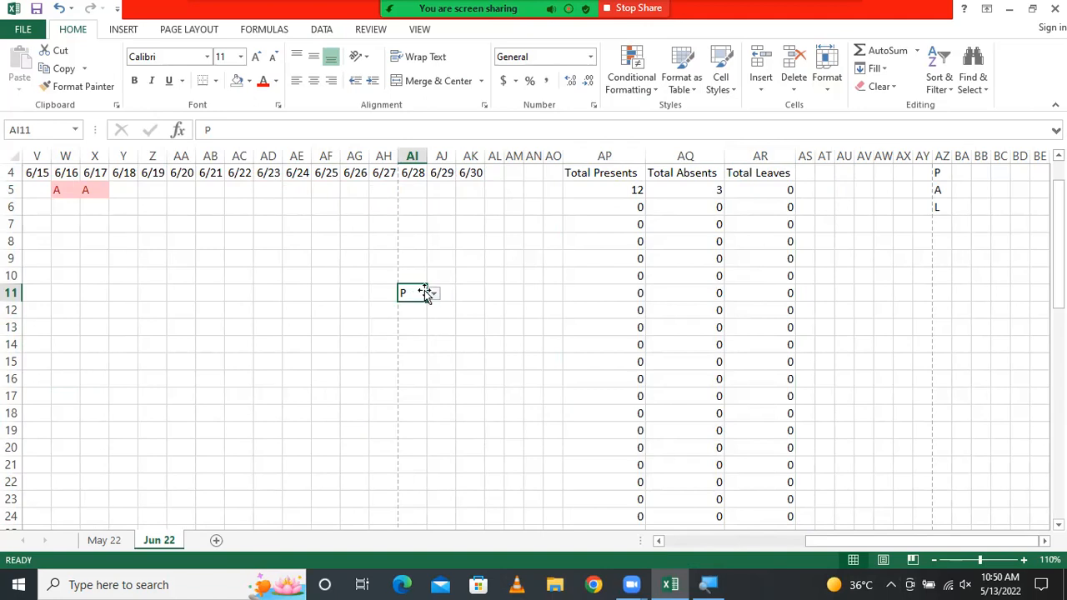
key("BackSpace")
left_click(513, 308)
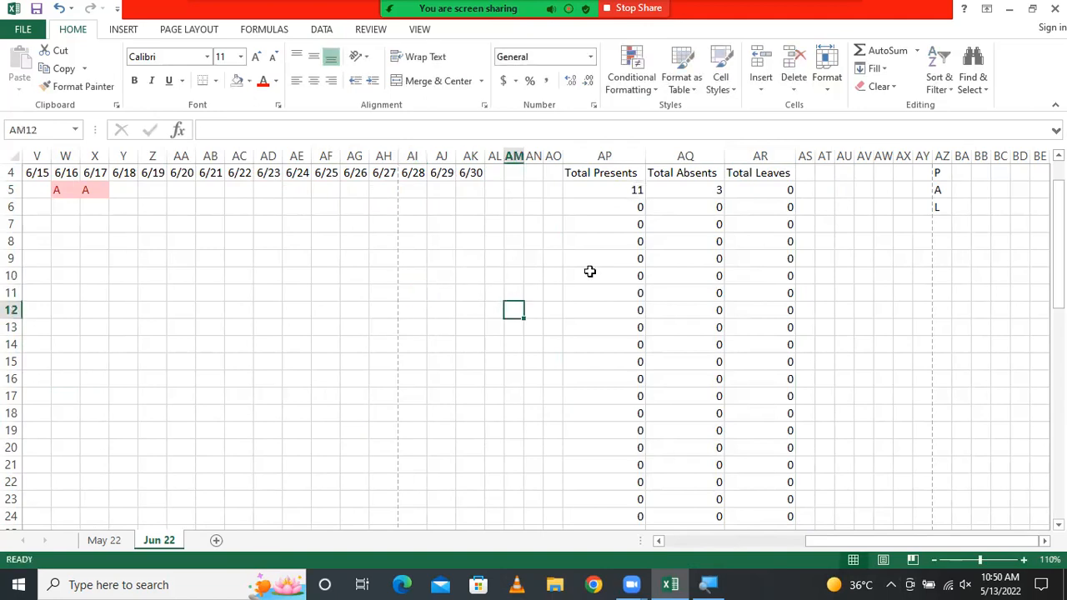
- Check the copied Total Presents formulas in AP7, AP10, AP12 and AP15
left_click(636, 225)
left_click(622, 276)
left_click(629, 311)
left_click(638, 366)
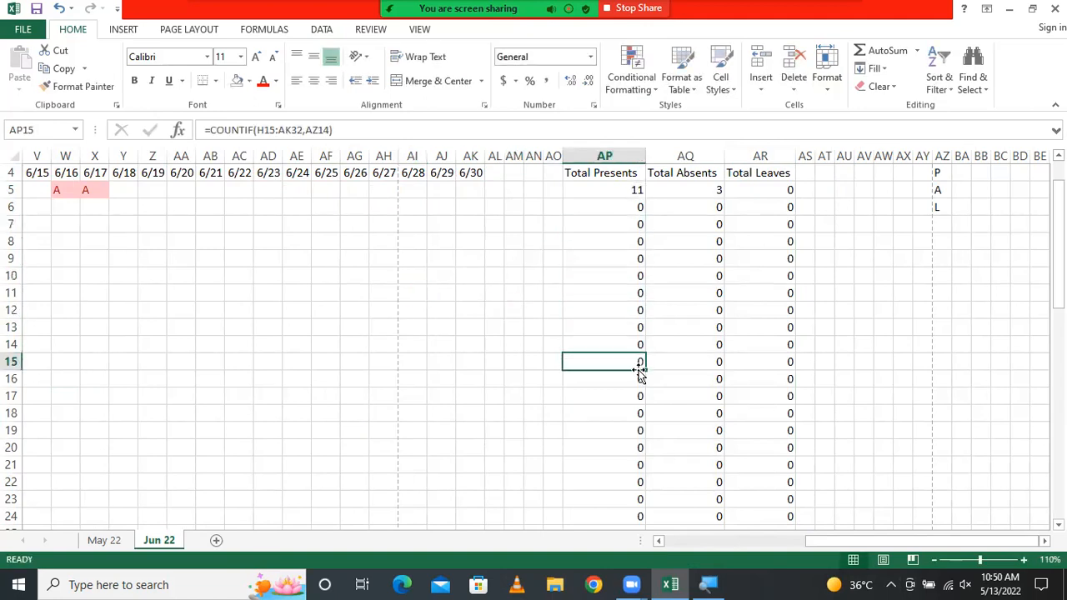
- Clear all content and formatting of the Sunday blocks under 6/5 and 6/12
left_click_drag(817, 542, 689, 541)
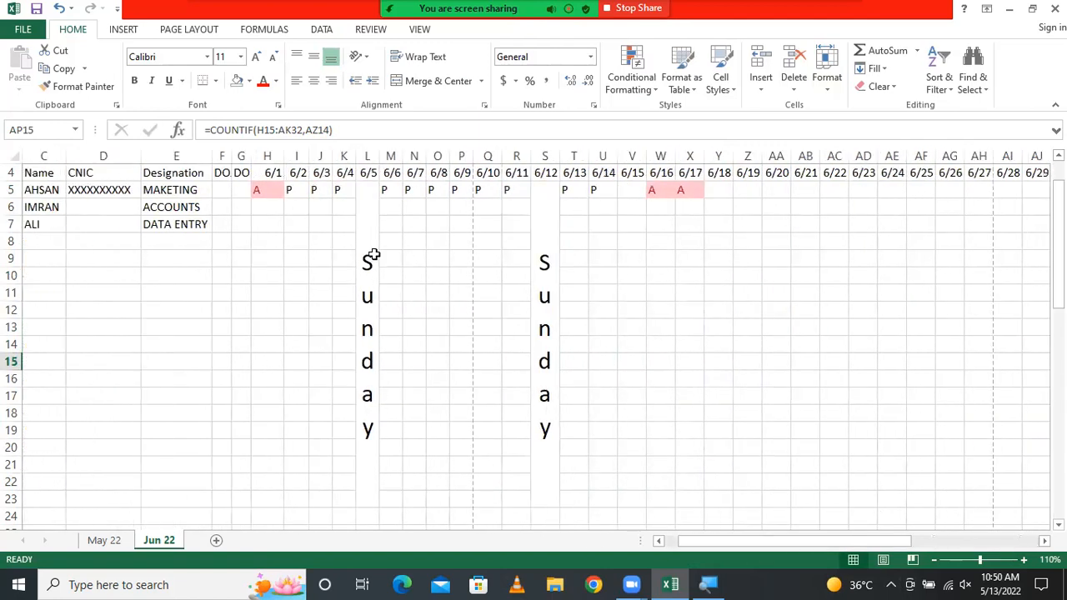
left_click(373, 250)
left_click(882, 90)
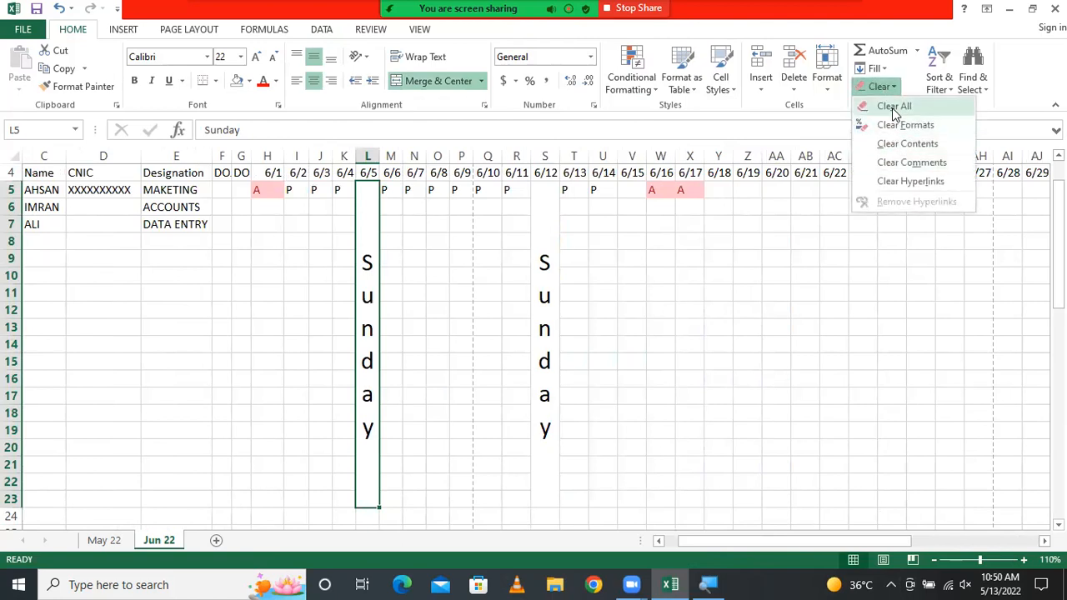
left_click(894, 106)
left_click(537, 268)
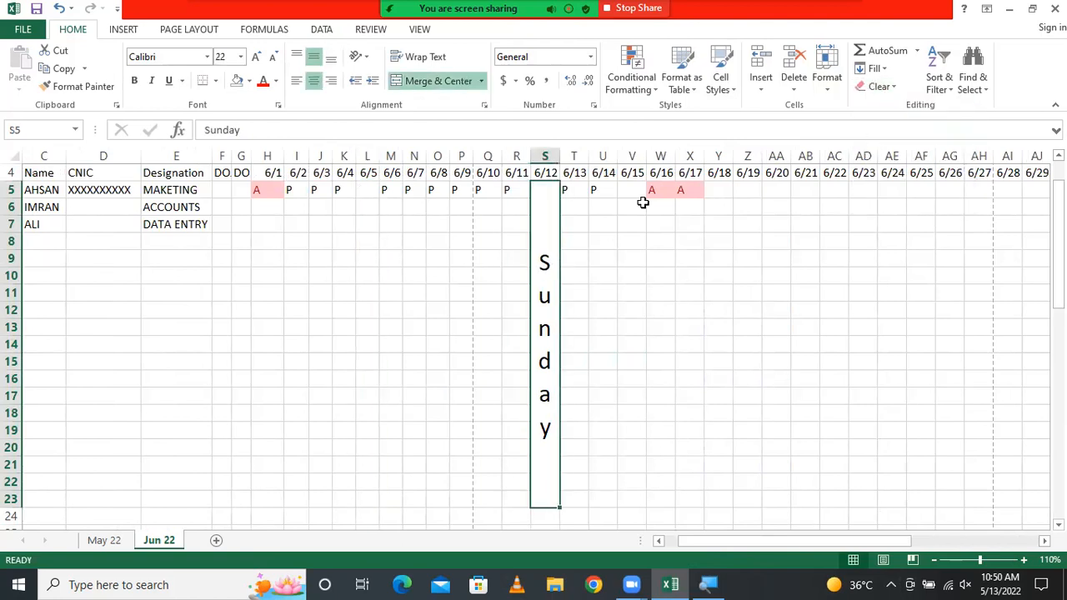
left_click(882, 87)
left_click(883, 106)
left_click(639, 269)
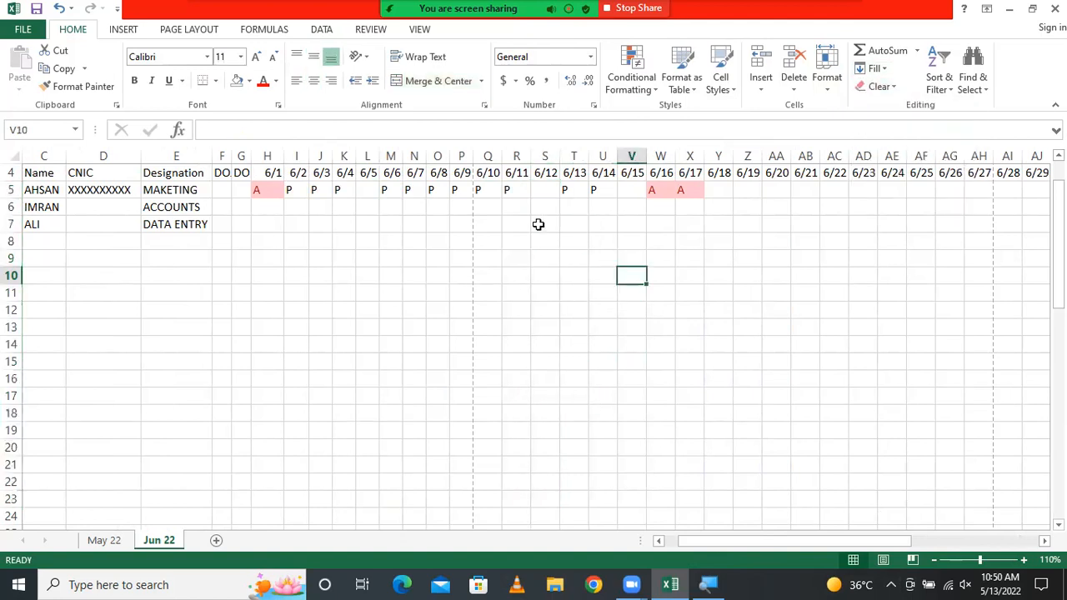
left_click(296, 193)
left_click(464, 194)
left_click(568, 193)
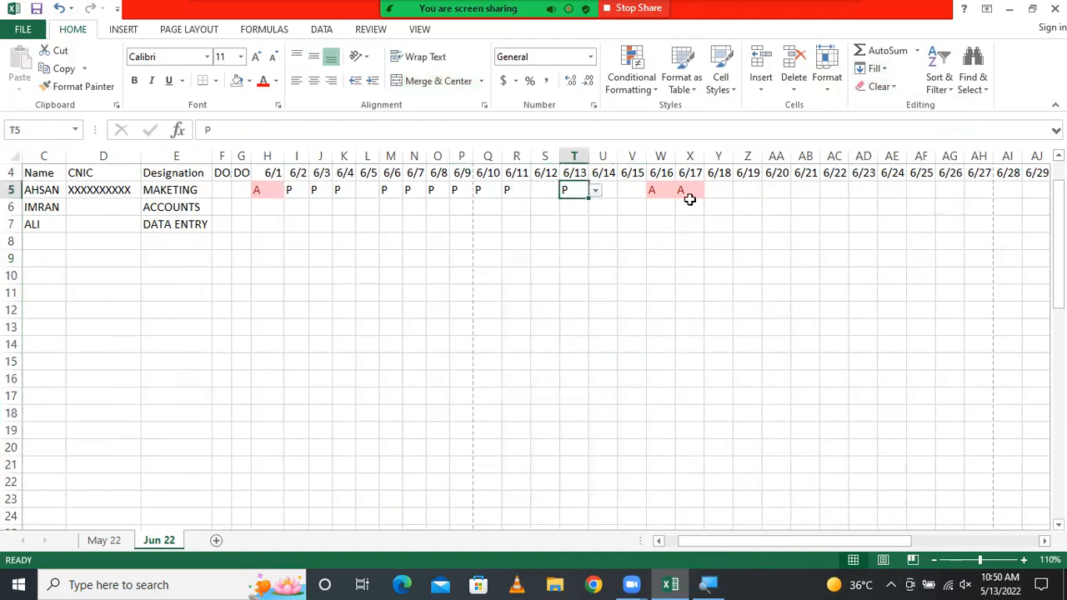
left_click(693, 201)
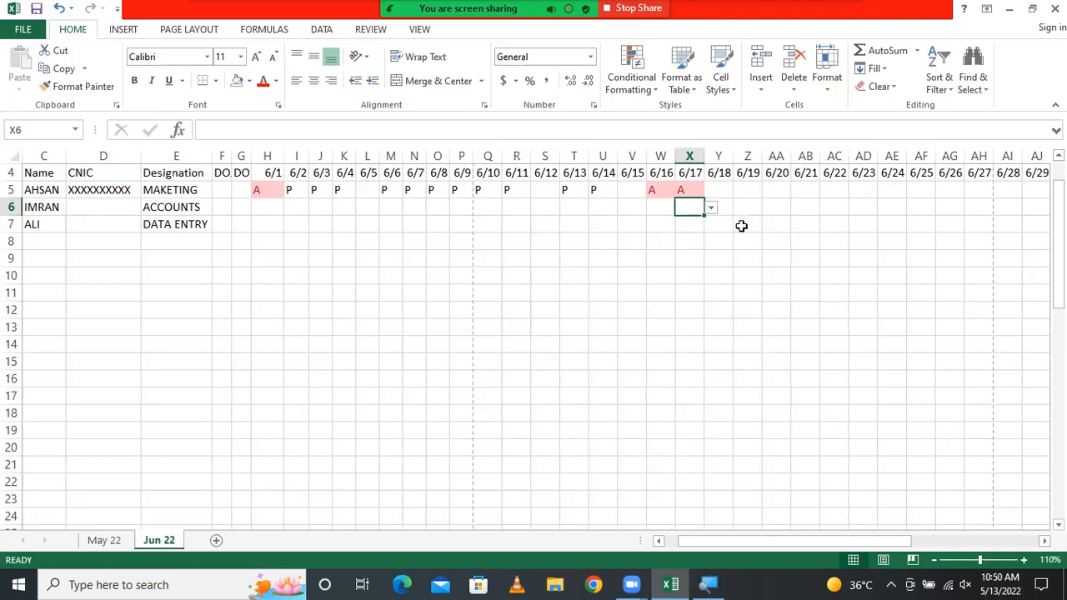
- Change the Total Presents formula in AP5 to =COUNTIF(H5:AK5,AZ4) so it counts only its own row
left_click_drag(880, 541, 961, 544)
left_click(825, 193)
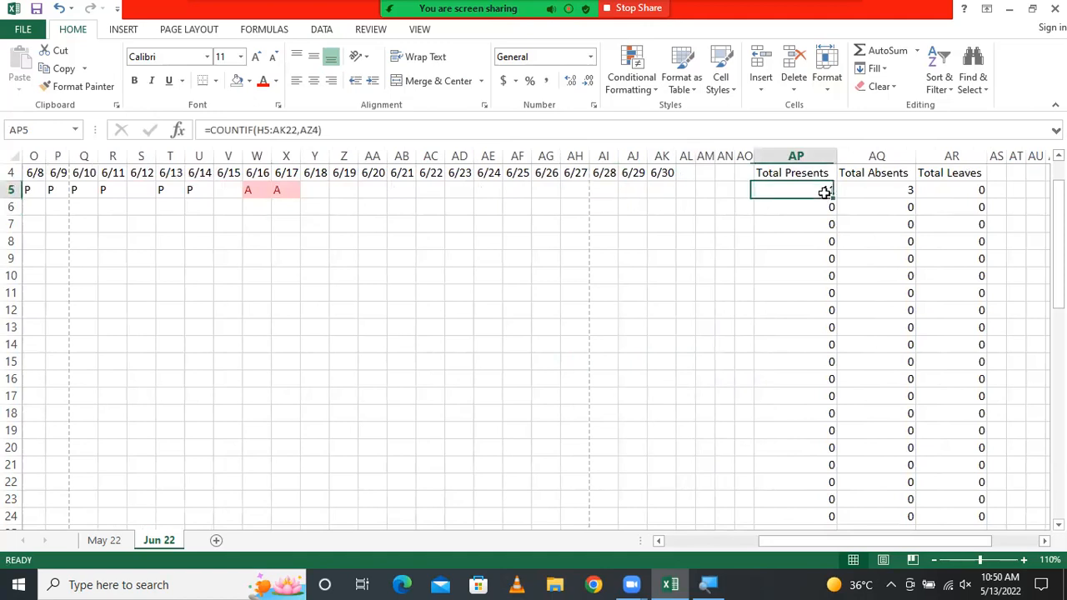
left_click(297, 131)
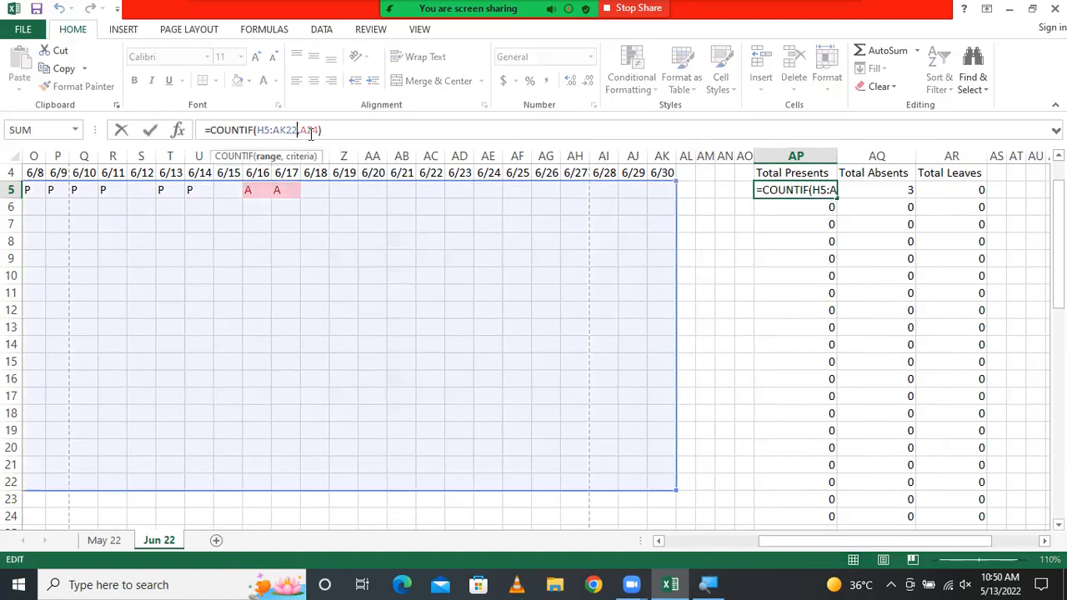
key("BackSpace")
key("BackSpace")
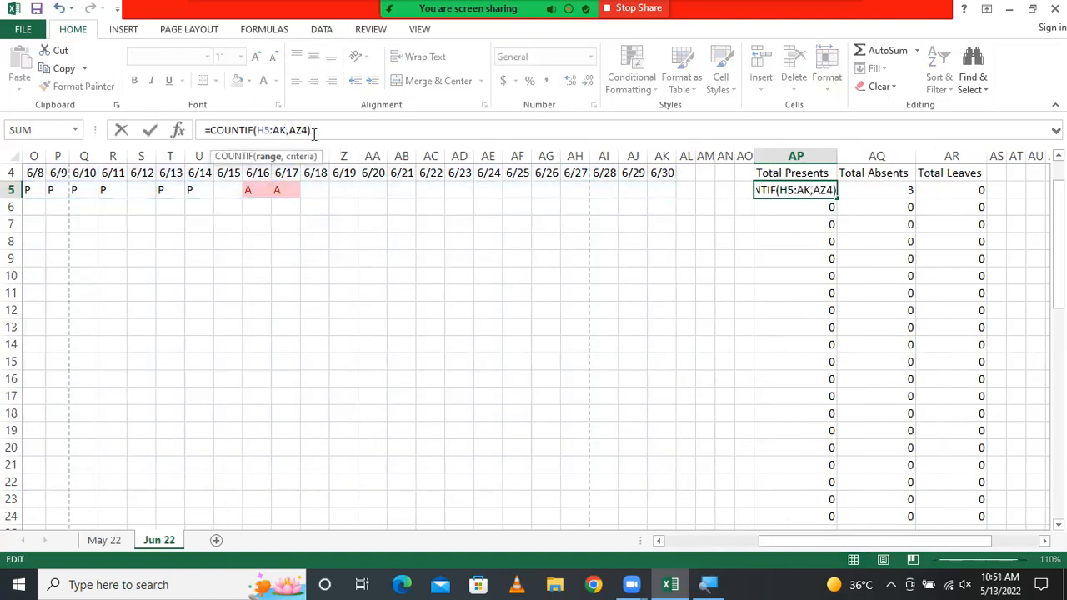
type("5")
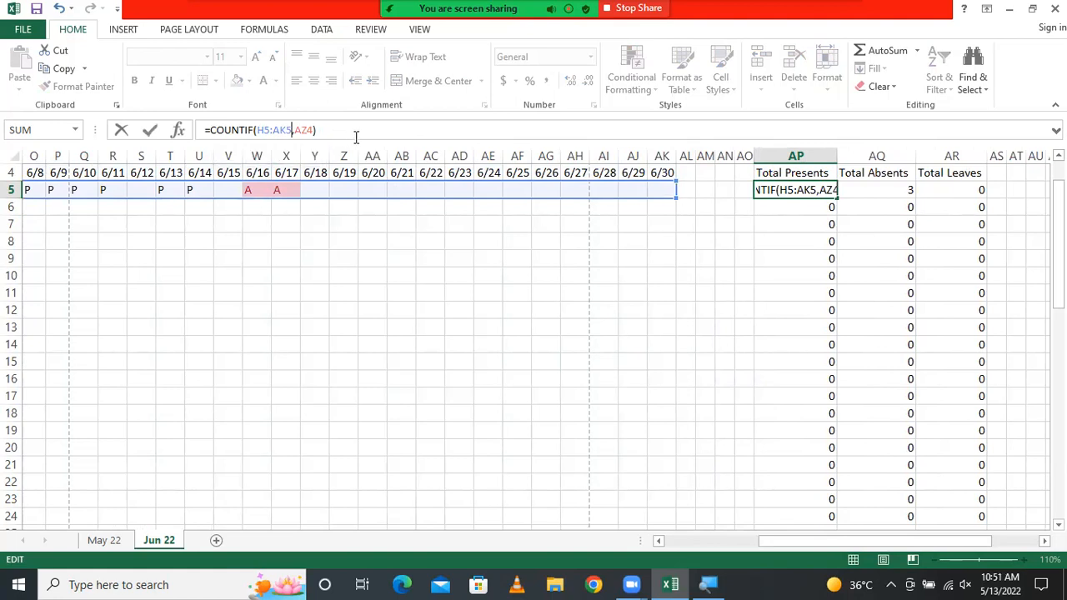
key("Return")
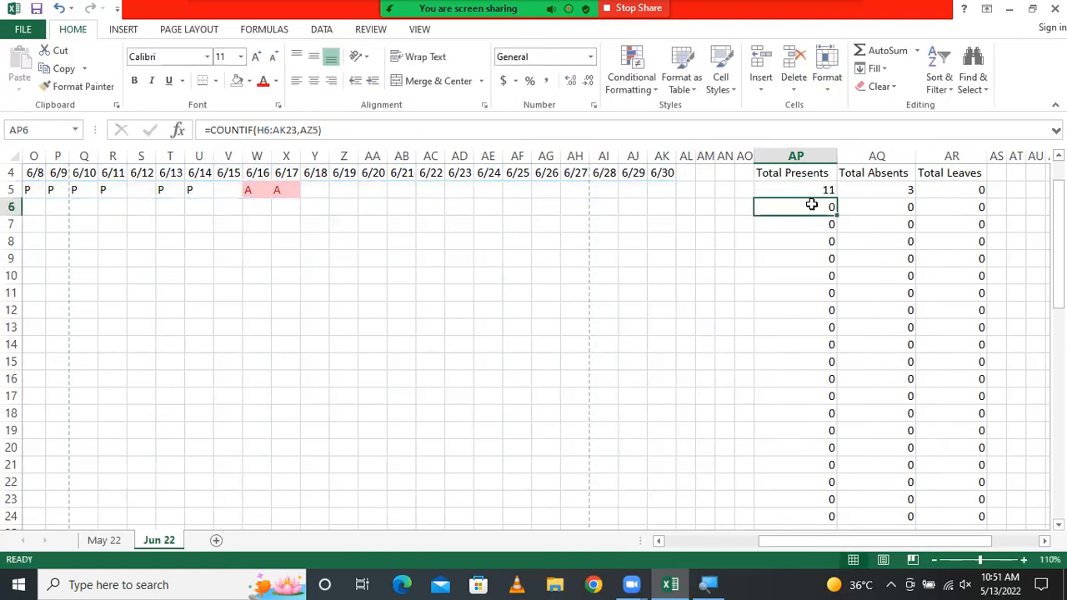
- Change the Total Presents formula in AP6 to =COUNTIF(H6:AK6,AZ5)
left_click(299, 130)
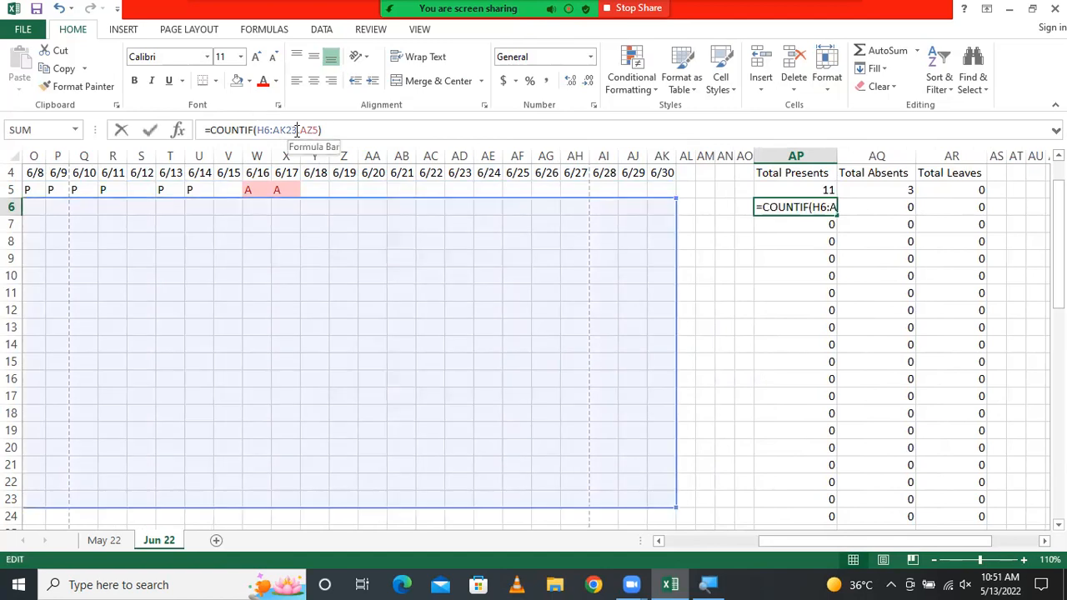
key("BackSpace")
key("BackSpace")
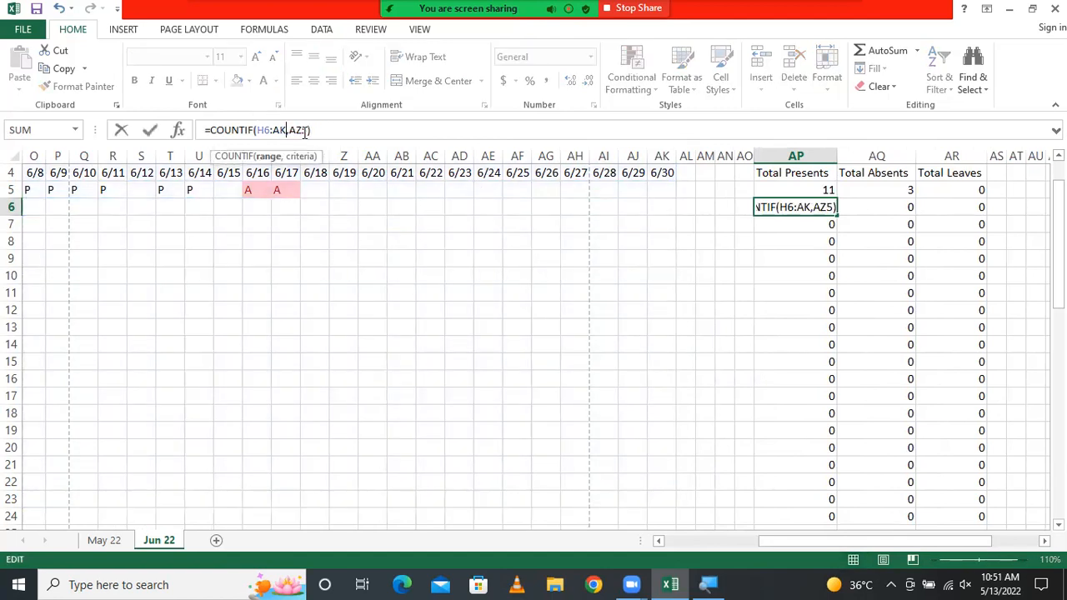
type("6")
key("Return")
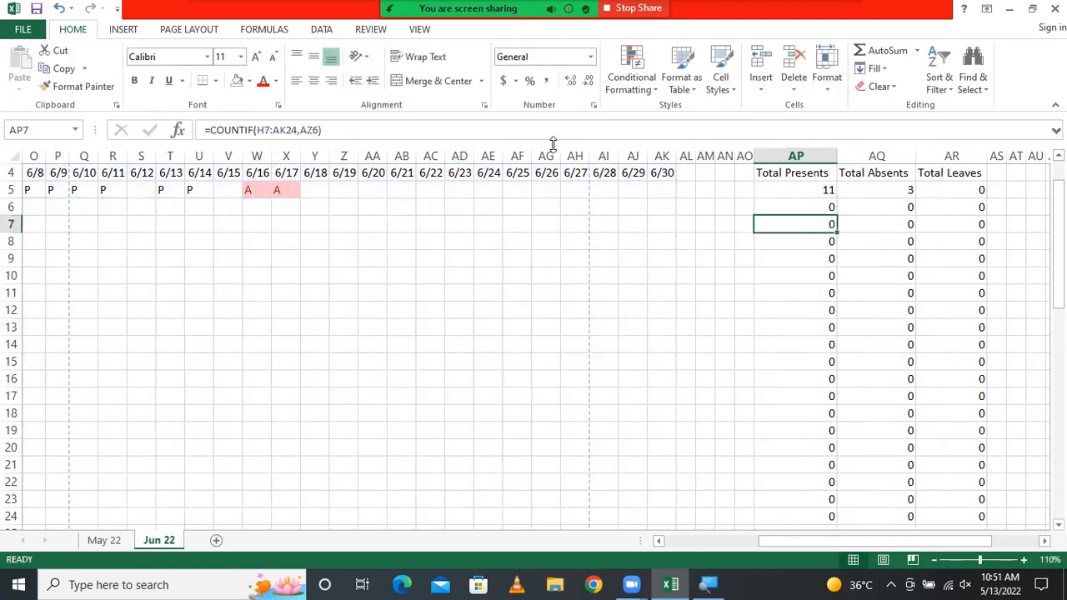
- Fill the Total Presents formula from AP5 down to AP19 and check the copy in AP9
left_click(798, 196)
left_click_drag(837, 198, 839, 436)
left_click(829, 260)
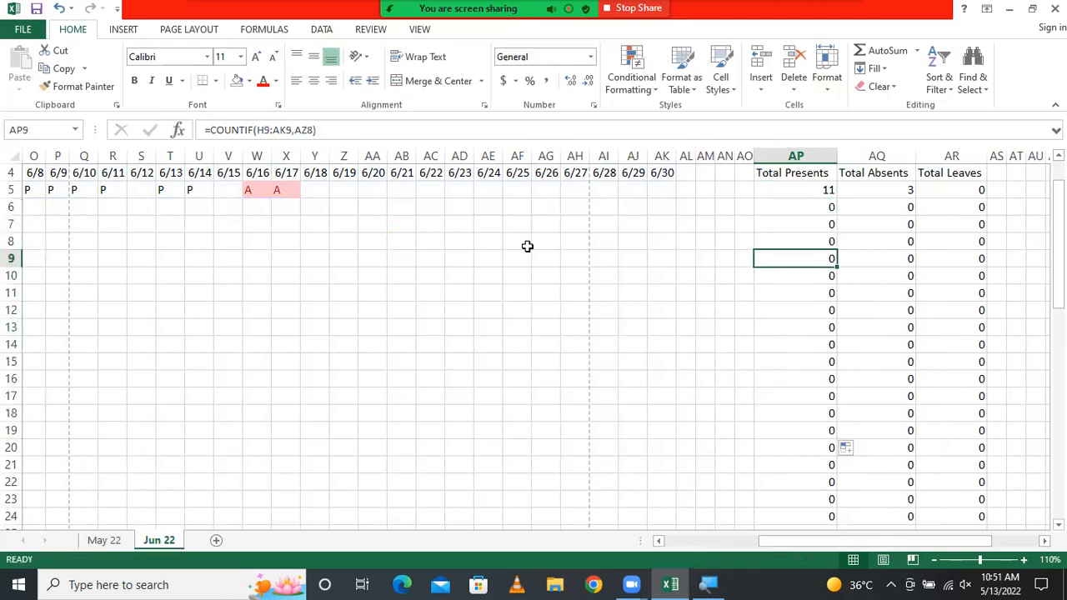
- Set the ACCOUNTS row's mark for 6/24 in AE6 to P
left_click(492, 221)
left_click(497, 208)
left_click(510, 207)
left_click(495, 223)
left_click(509, 208)
key("Escape")
left_click(509, 208)
left_click(478, 218)
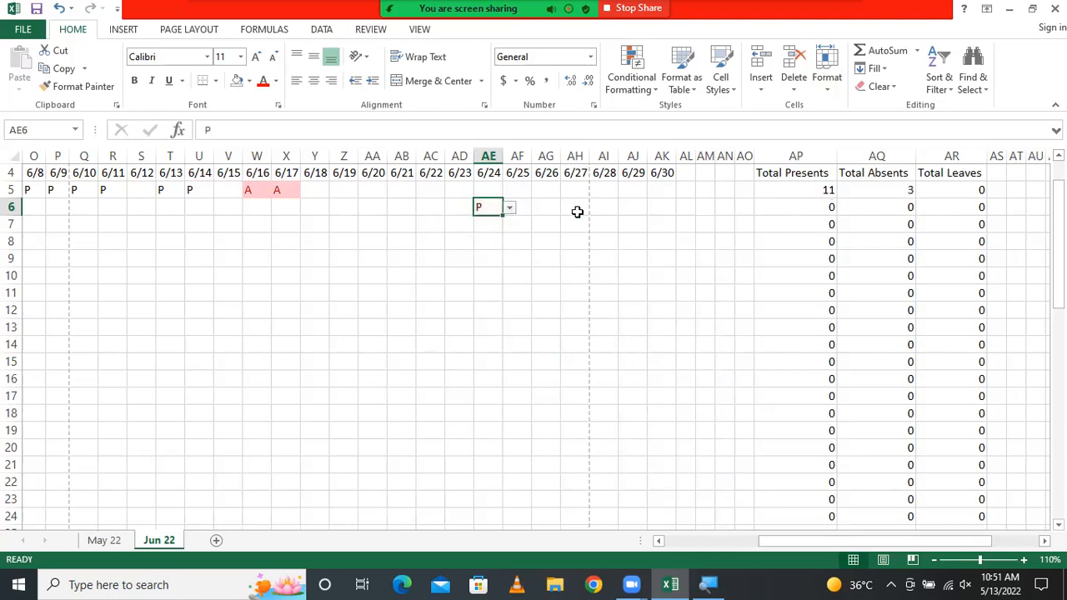
- Check the Total Presents formula in AP6 against the P, A and L criteria cells in column AZ
left_click(818, 208)
left_click(821, 217)
left_click(820, 209)
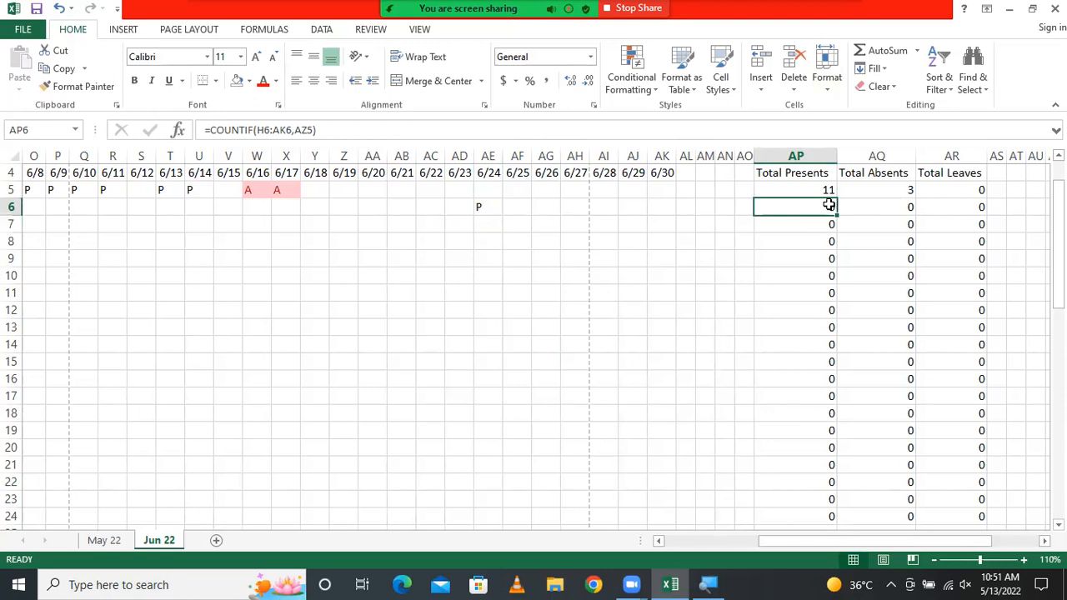
left_click_drag(817, 541, 1017, 541)
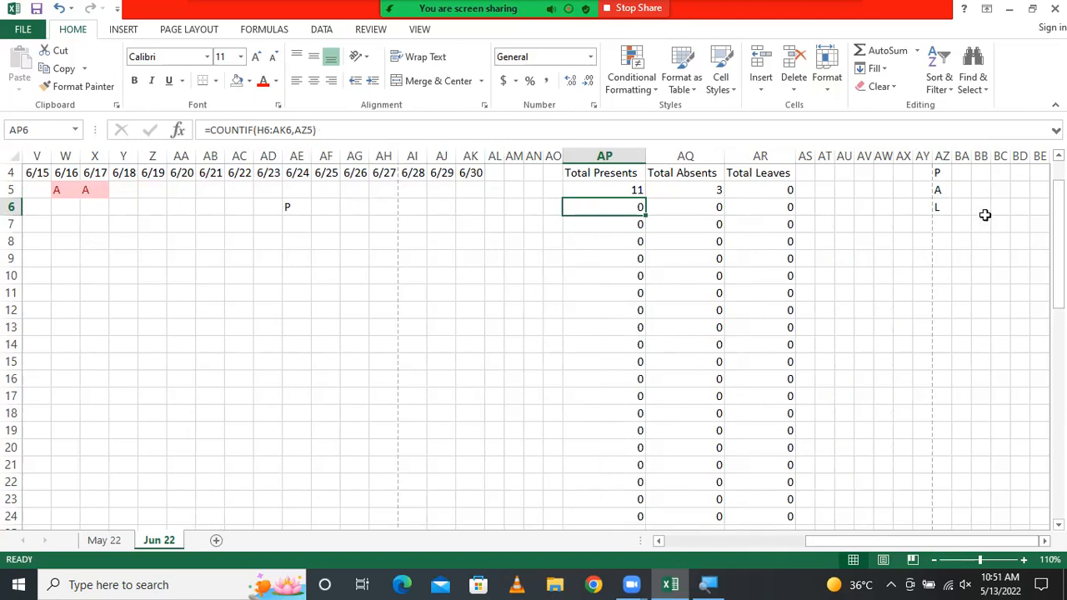
- Compare the criteria references of the Total Presents and Total Absents formulas in row 6 with the P and A cells in AZ4:AZ5
left_click(939, 172)
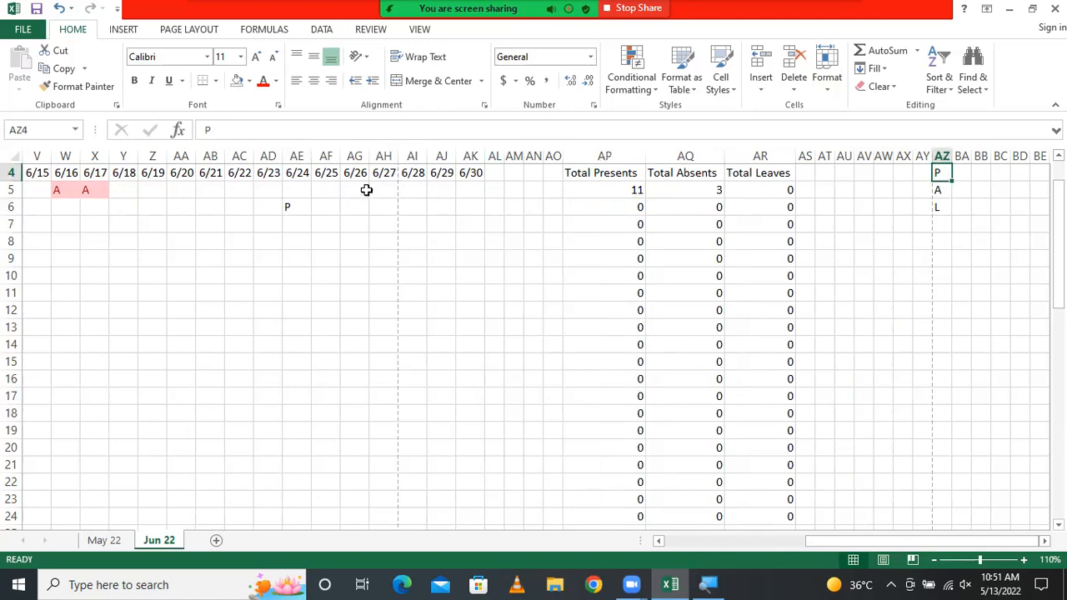
left_click(638, 207)
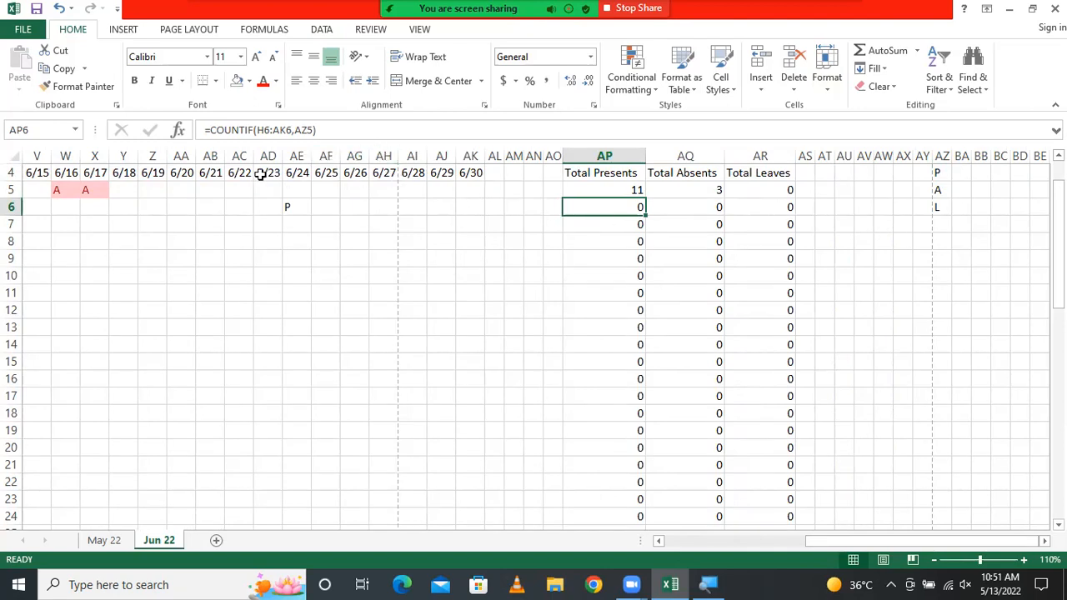
left_click(947, 190)
left_click(684, 207)
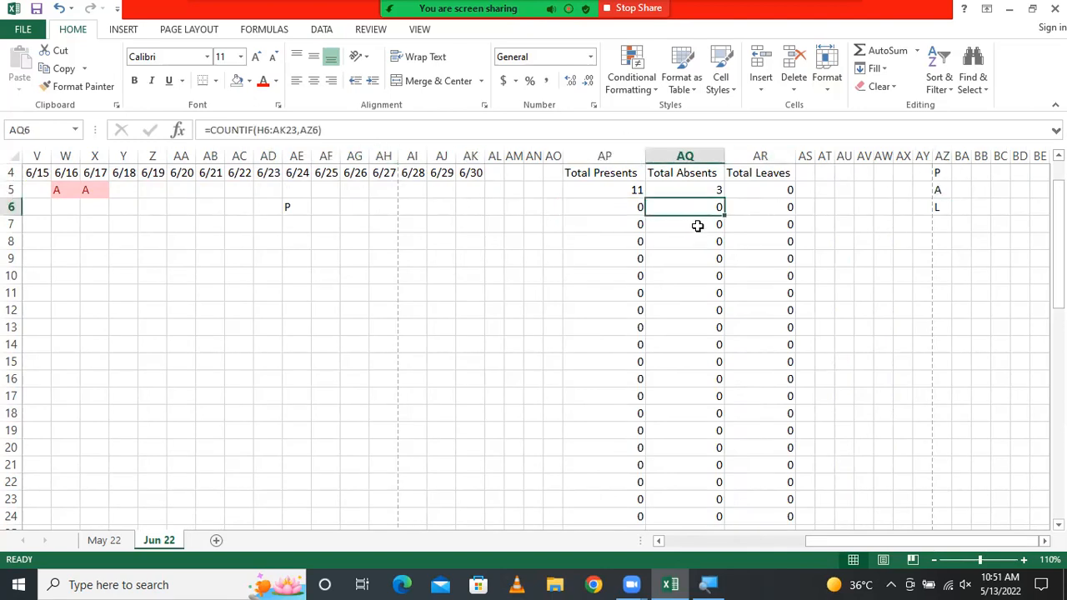
left_click(698, 226)
- Refill the Total Presents formula from AP5 into AP6 and compare the two formulas
left_click(638, 195)
left_click_drag(644, 198, 645, 216)
left_click(635, 206)
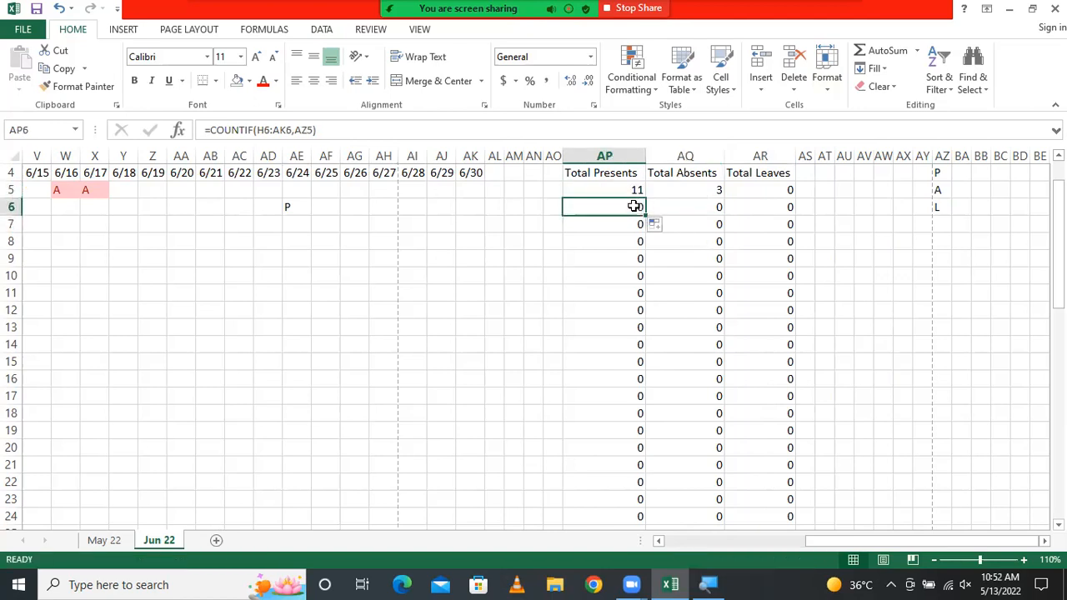
left_click(638, 192)
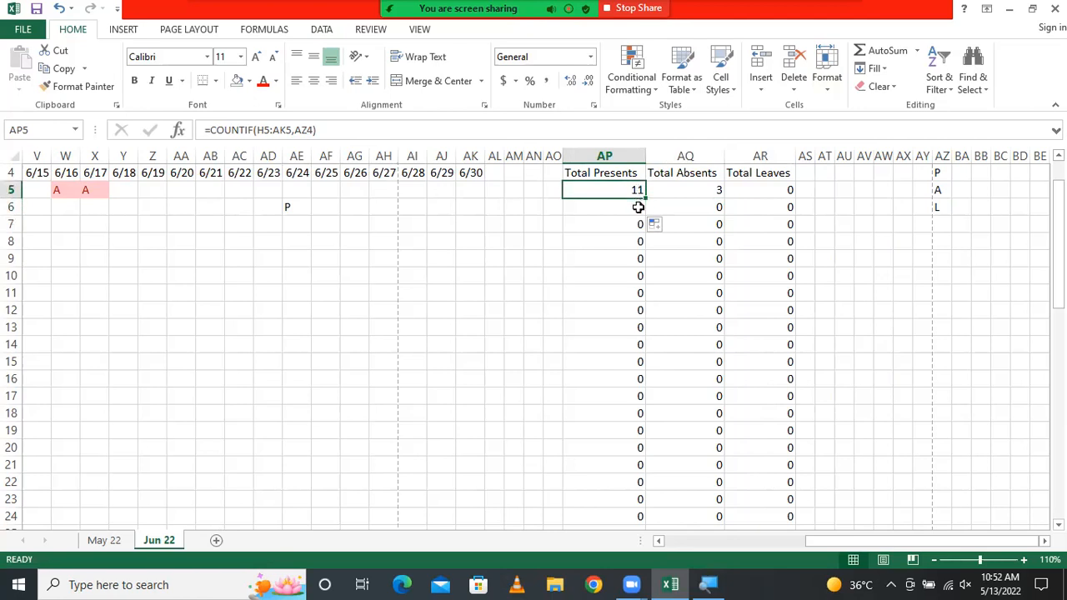
left_click(637, 207)
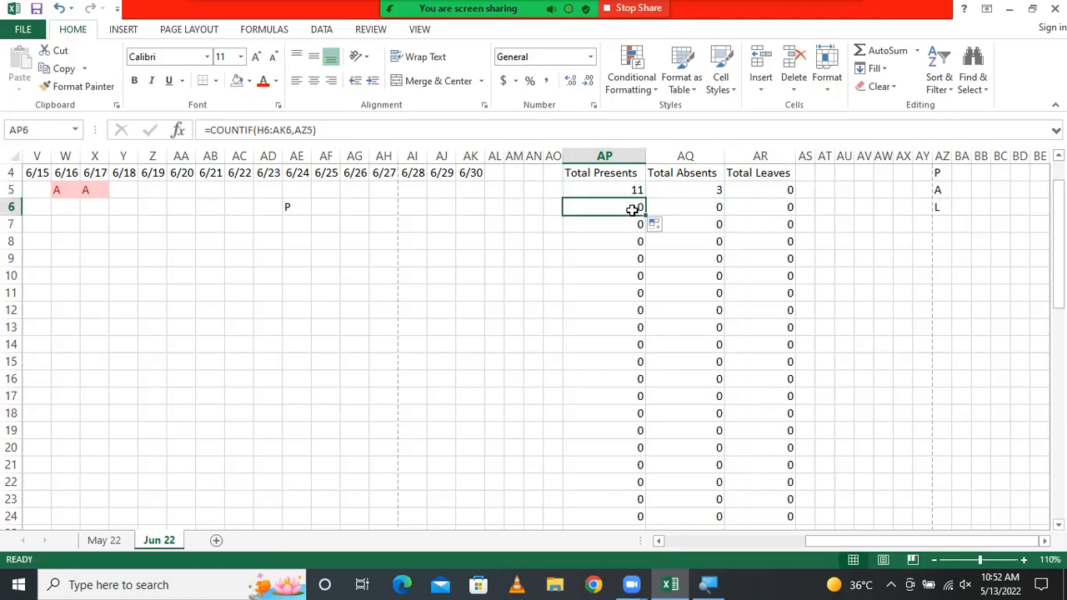
- Clear the copied formulas from row 6 down in the Total Presents, Total Absents and Total Leaves columns
left_click(625, 226)
left_click(632, 209)
key("Delete")
left_click(629, 248)
left_click_drag(629, 210, 779, 498)
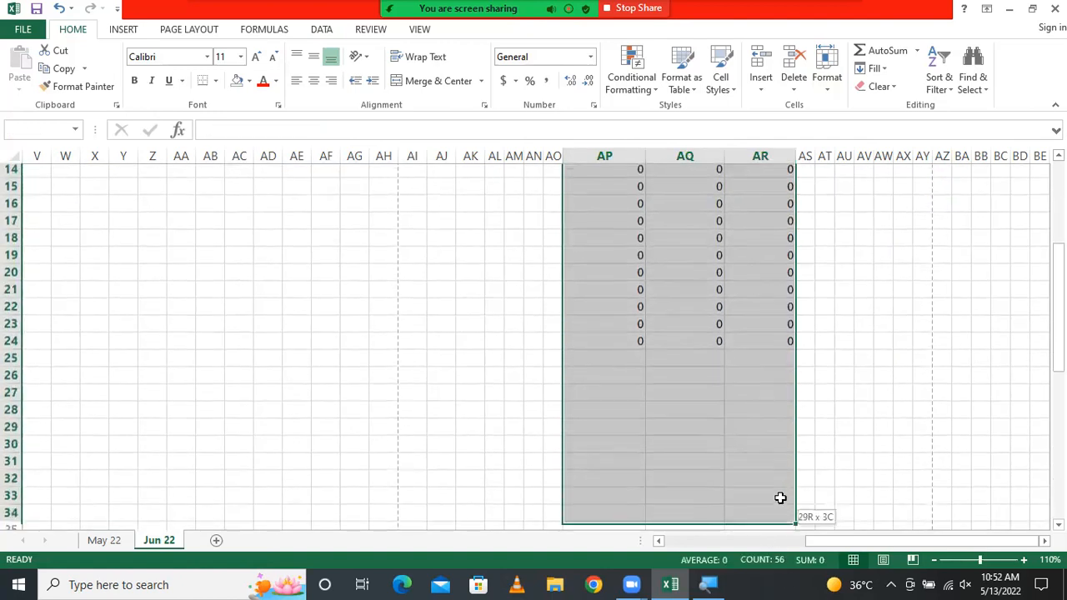
scroll(766, 461, "up", 5)
key("Delete")
- Enter the Total Presents formula =COUNTIF(H6:AK6,AZ4) in AP6 for the ACCOUNTS row
left_click(614, 261)
type("=COUNT")
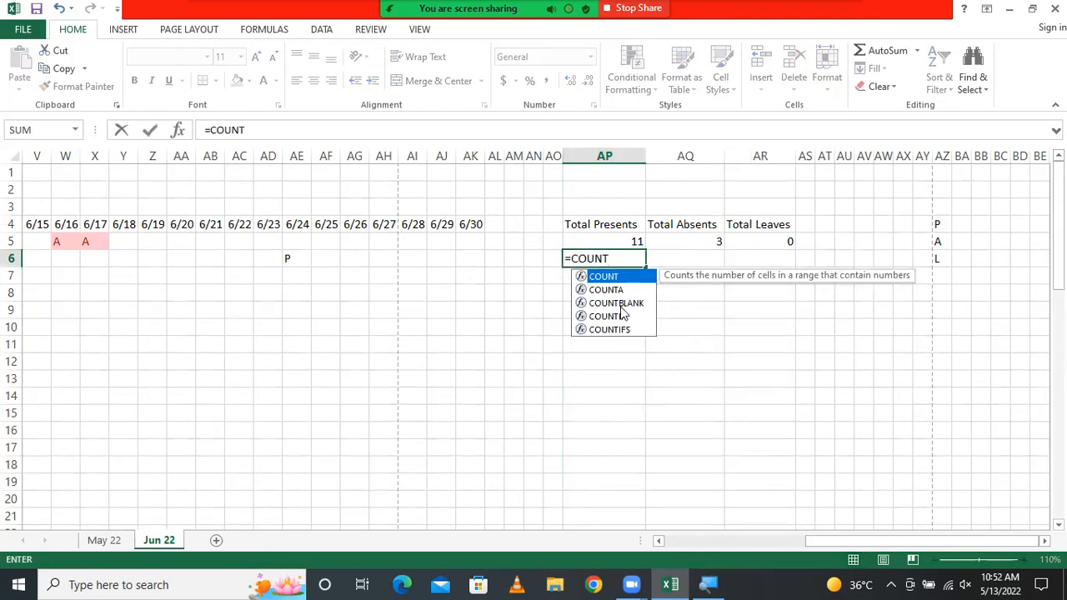
double_click(621, 316)
left_click_drag(469, 257, 137, 257)
left_click(329, 136)
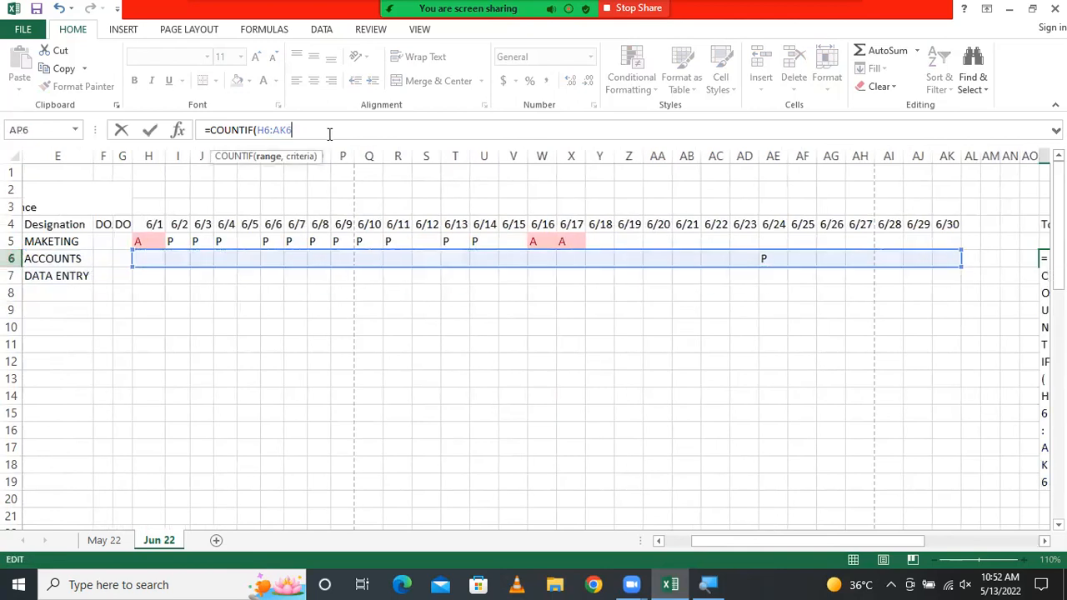
type(",")
left_click_drag(768, 542, 968, 540)
left_click(942, 225)
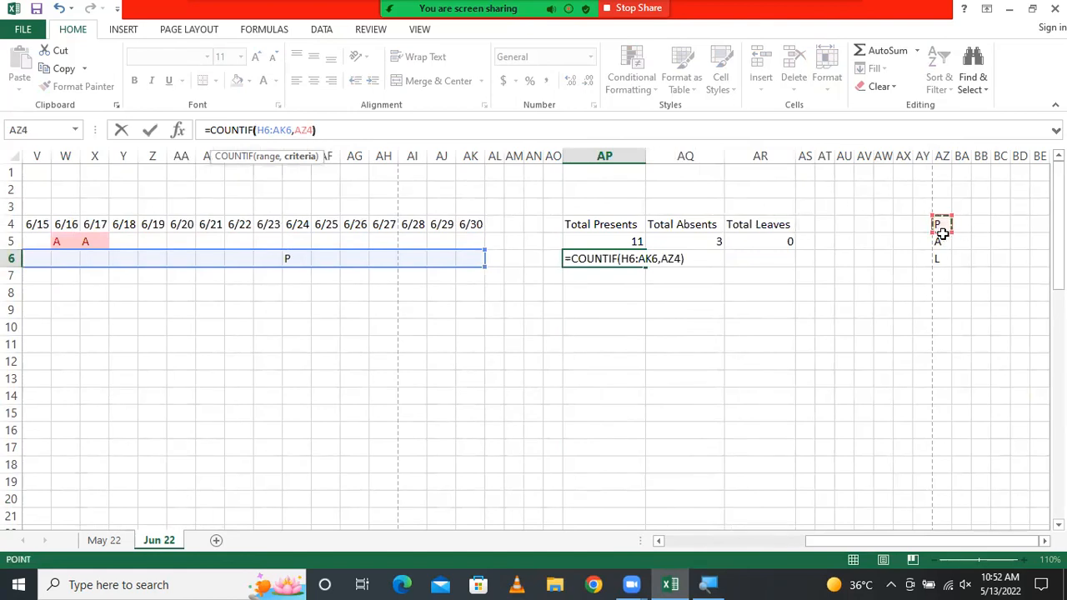
key("Return")
left_click(628, 257)
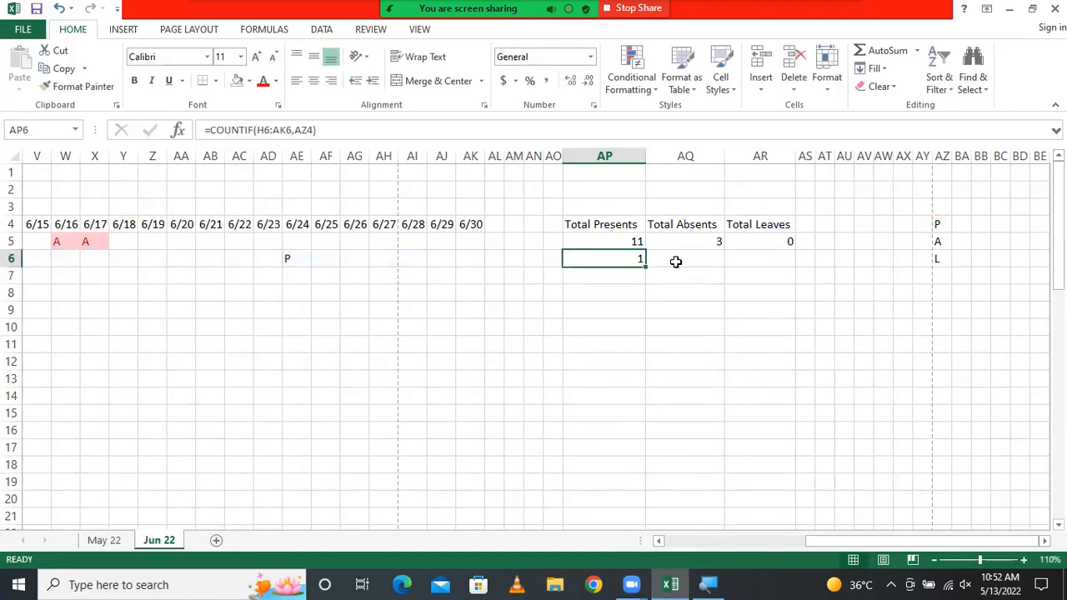
- Fill the Total Absents formula from AQ5 down to AQ6 and enlarge the sheet view to 140%
left_click(689, 263)
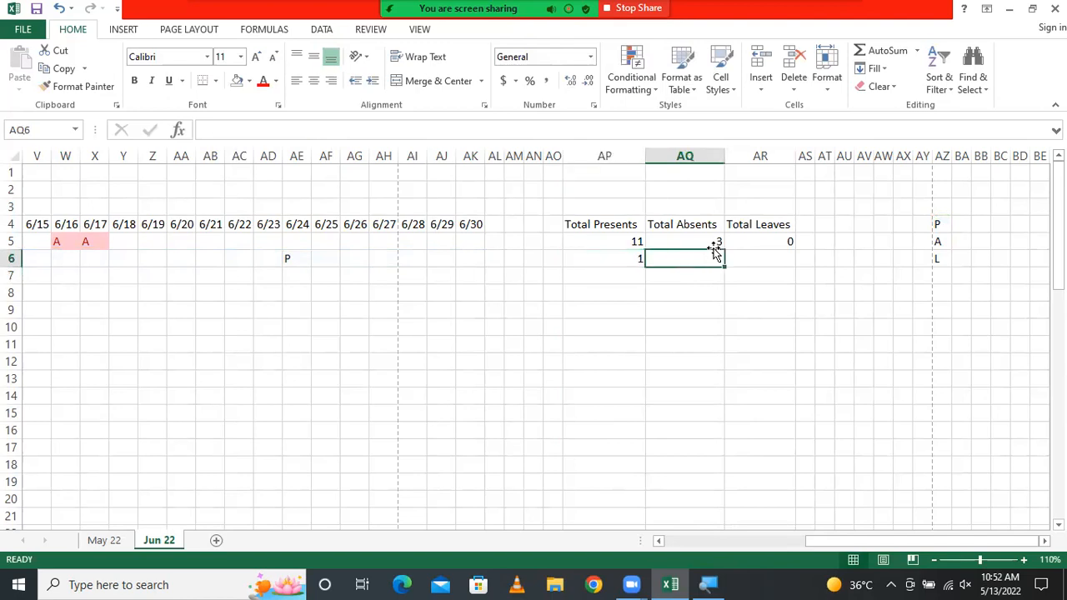
left_click(717, 243)
left_click_drag(723, 249, 717, 265)
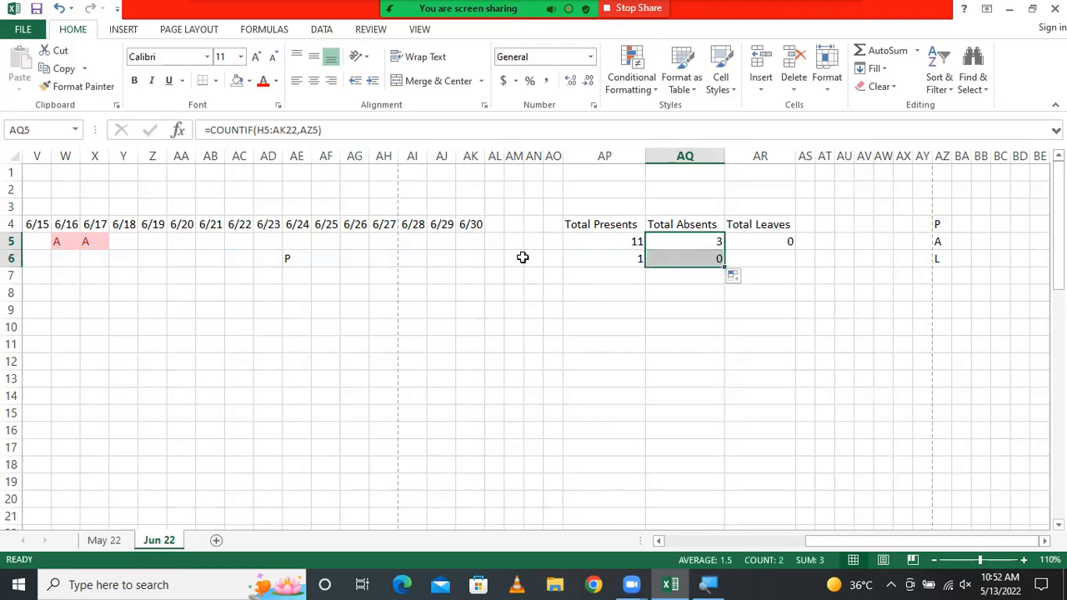
left_click(1024, 560)
left_click(1024, 560)
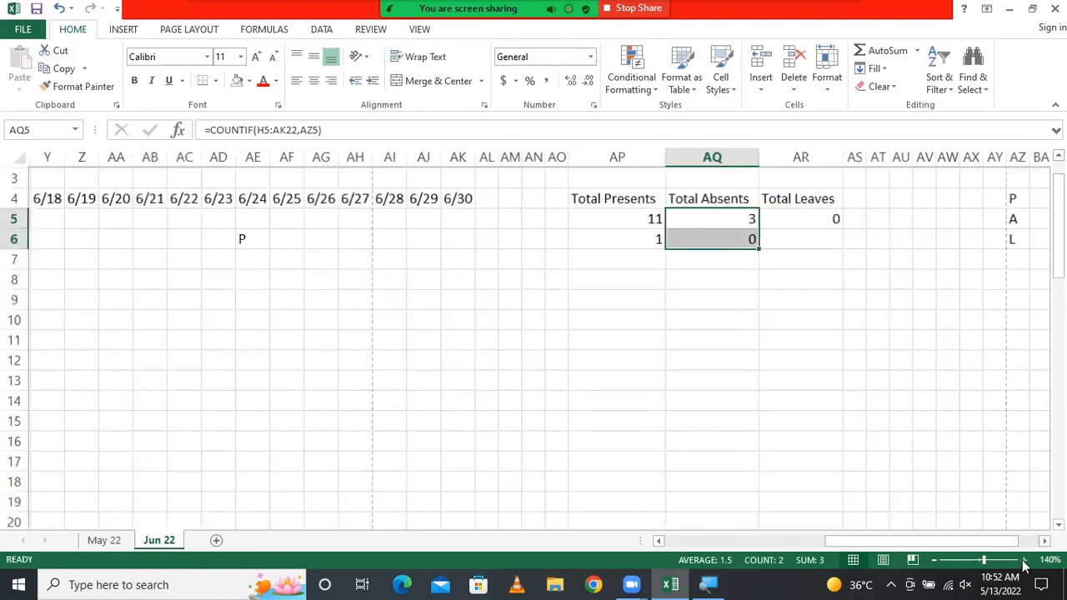
left_click(1023, 561)
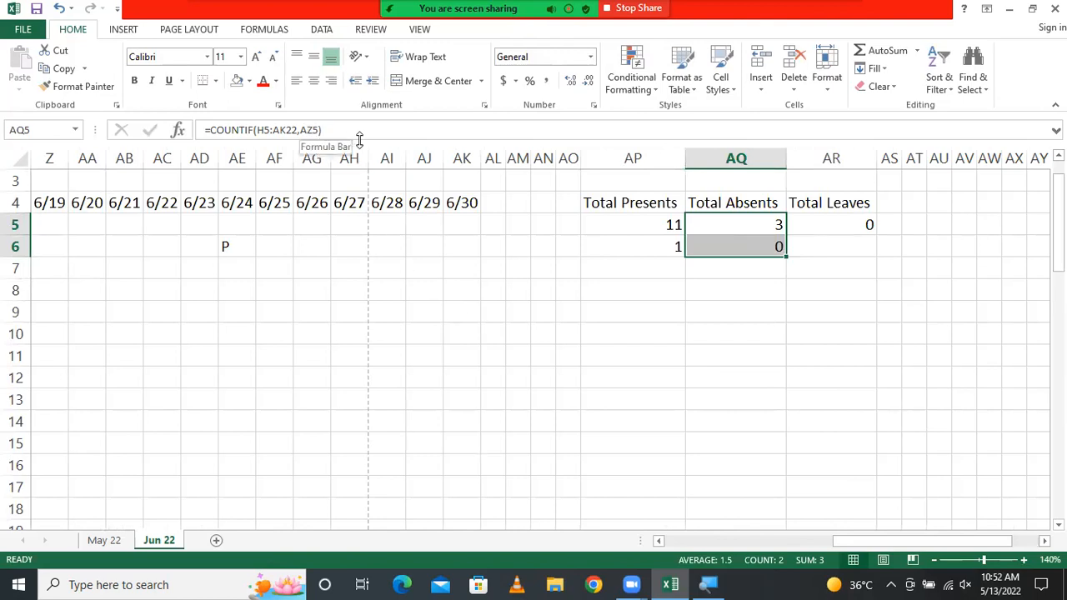
- Correct the criteria reference of the Total Absents formula in AQ6 so it reads =COUNTIF(H6:AK23,AZ5)
left_click(773, 248)
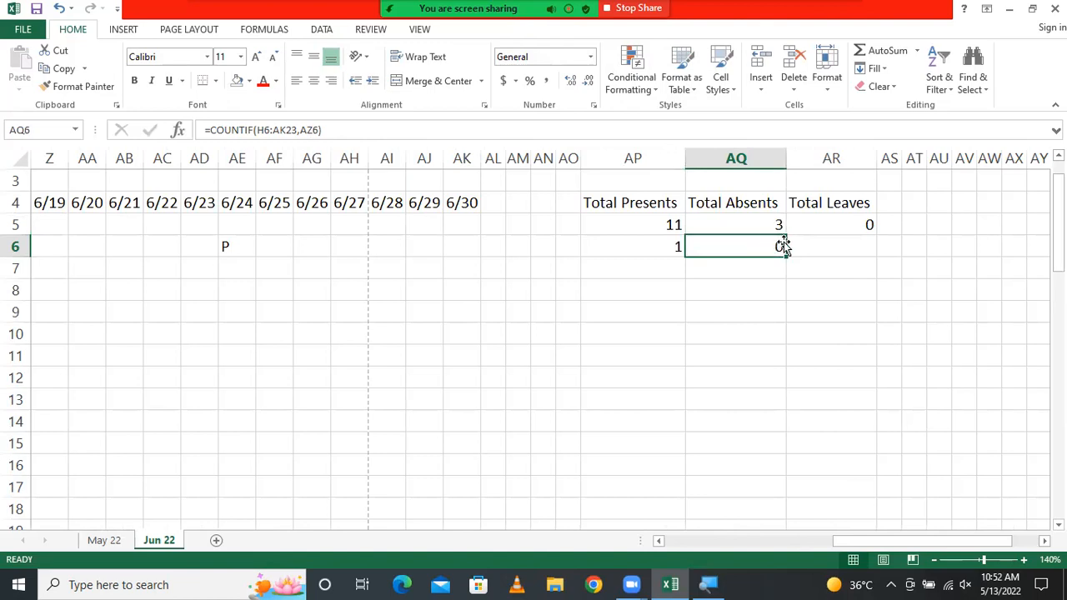
left_click(657, 243)
left_click(738, 252)
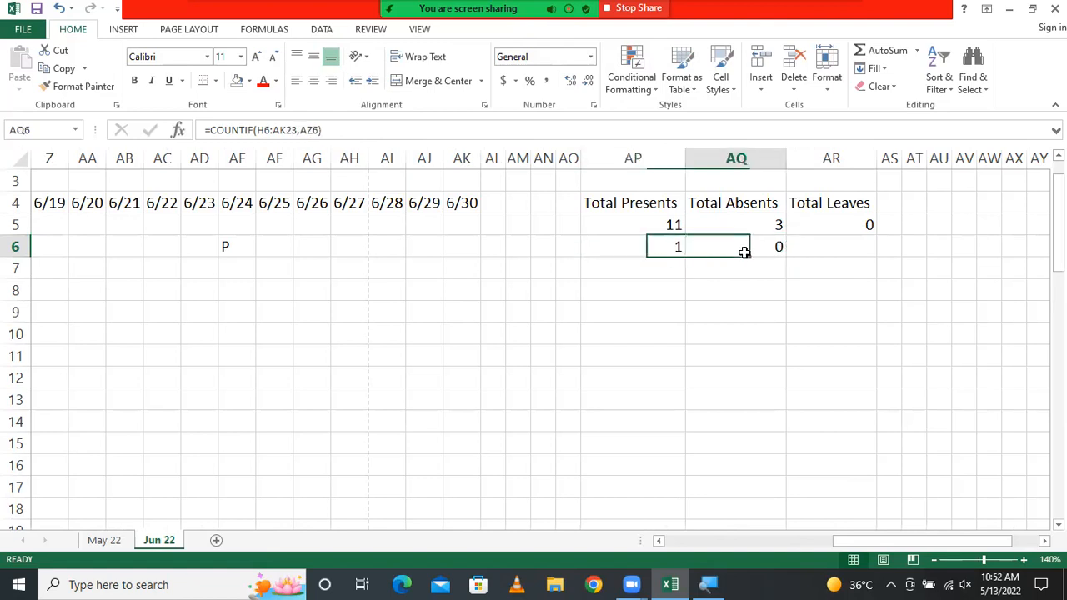
left_click(317, 129)
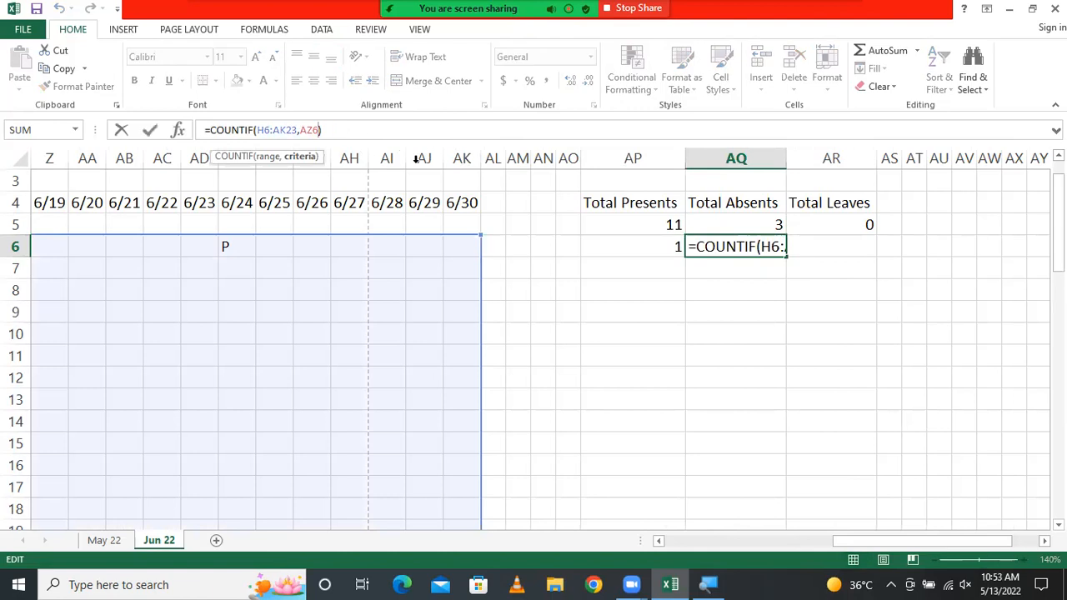
key("BackSpace")
type("5")
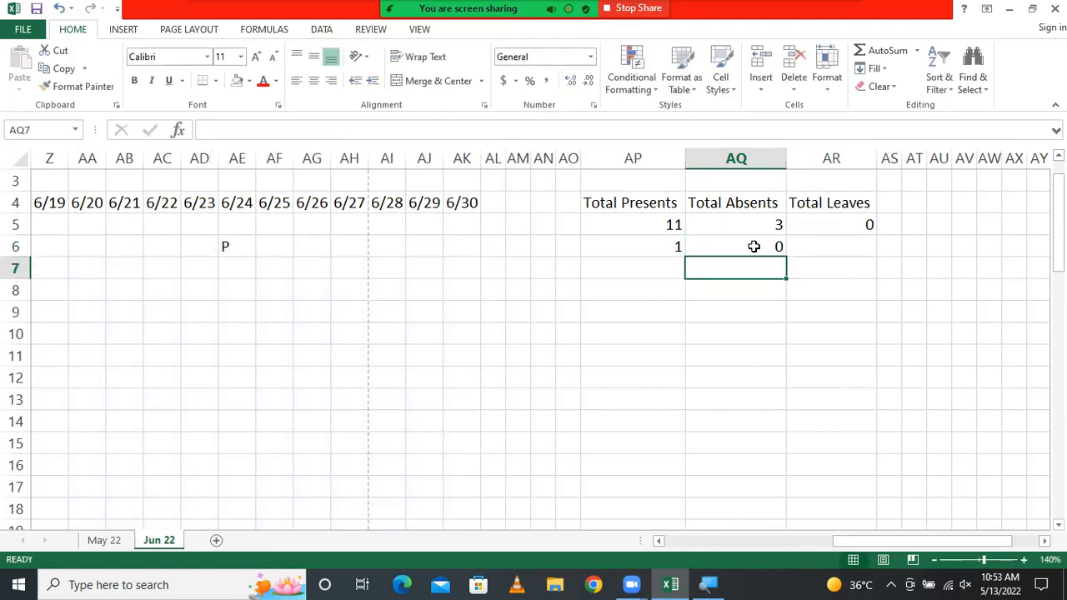
left_click(750, 246)
- Set the ACCOUNTS row's mark for 6/25 in AF6 to A and check the Total Absents cell AQ6
left_click(284, 246)
left_click(300, 250)
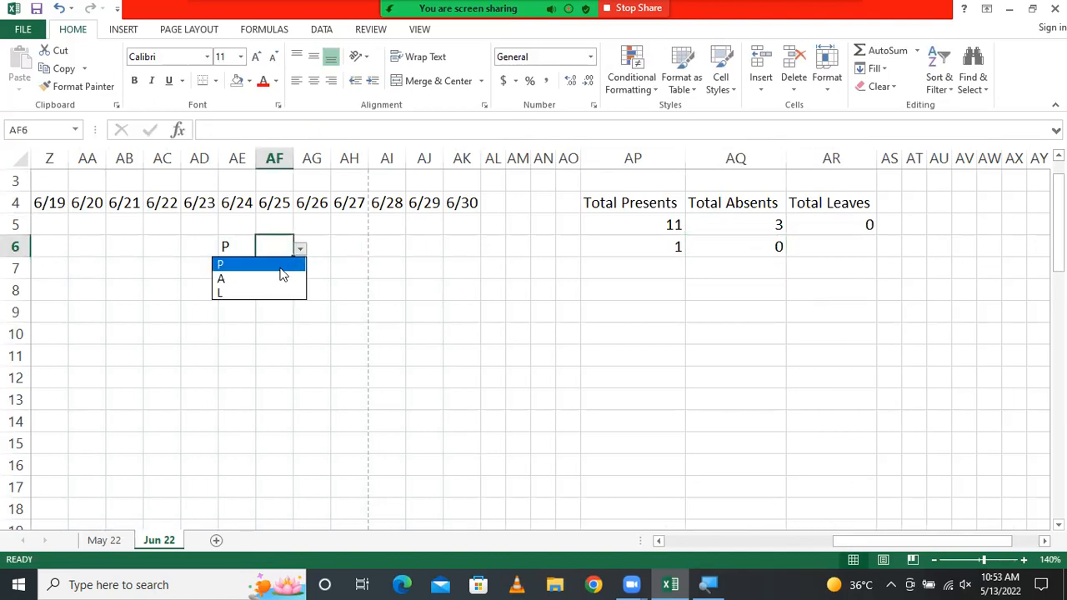
left_click(277, 279)
left_click(761, 245)
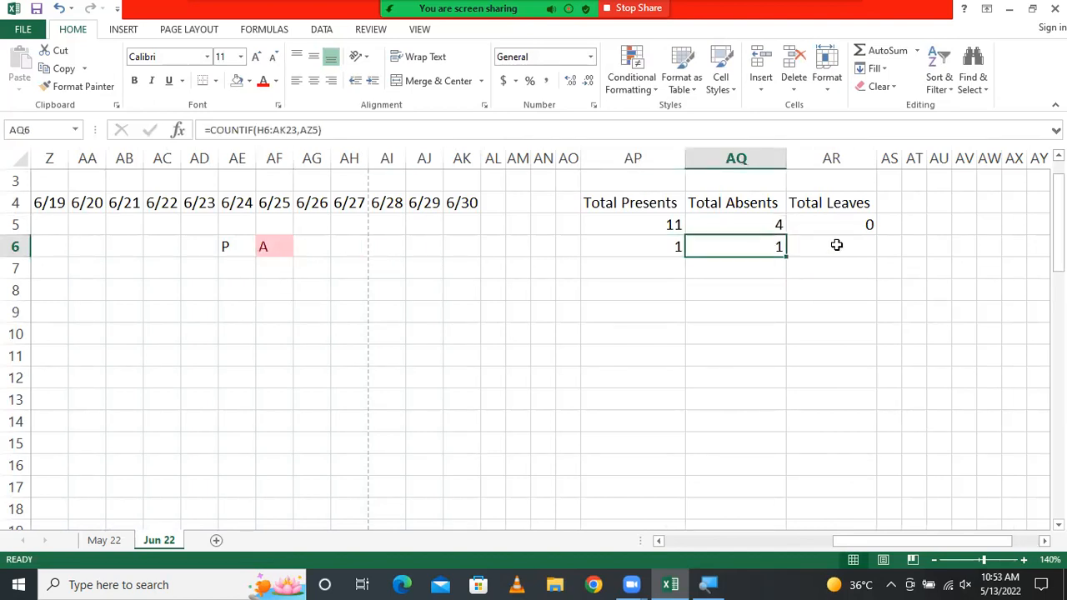
- Sum the three totals of row 5 in AS5 with =SUM(AP5:AR5) and fill the formula down to AS6
left_click(837, 245)
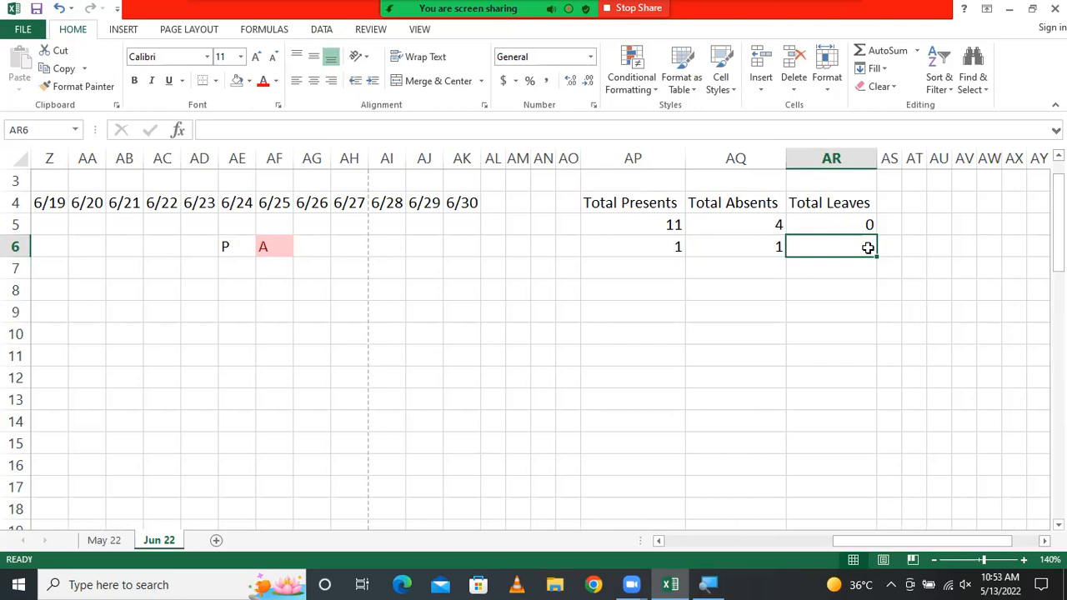
left_click(914, 223)
left_click_drag(657, 222, 897, 223)
left_click(886, 50)
left_click(891, 225)
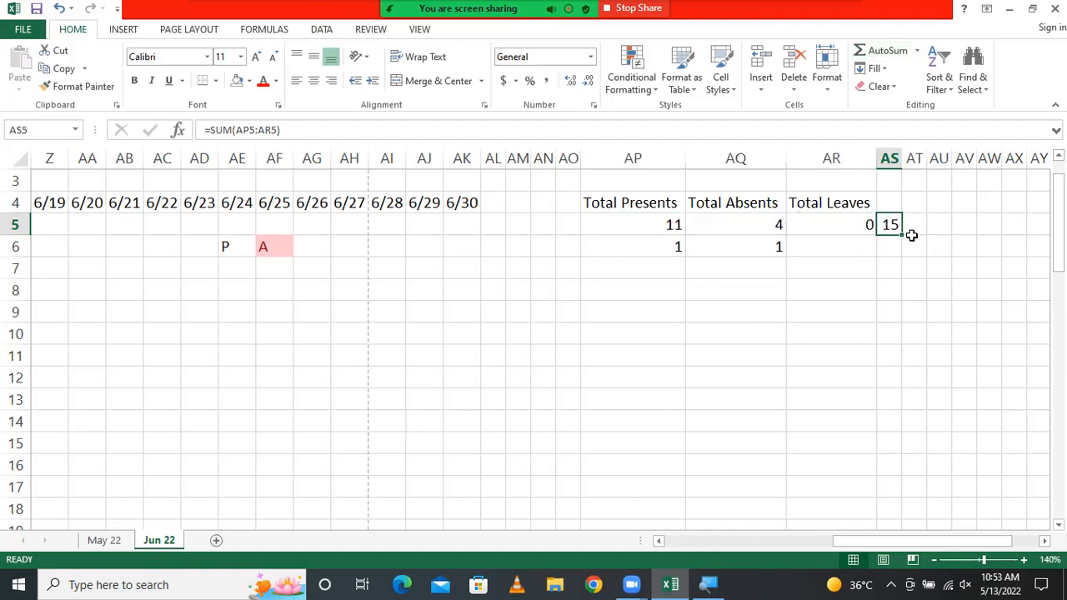
mouse_move(902, 235)
left_mouse_down()
mouse_move(903, 250)
mouse_move(888, 244)
left_mouse_up()
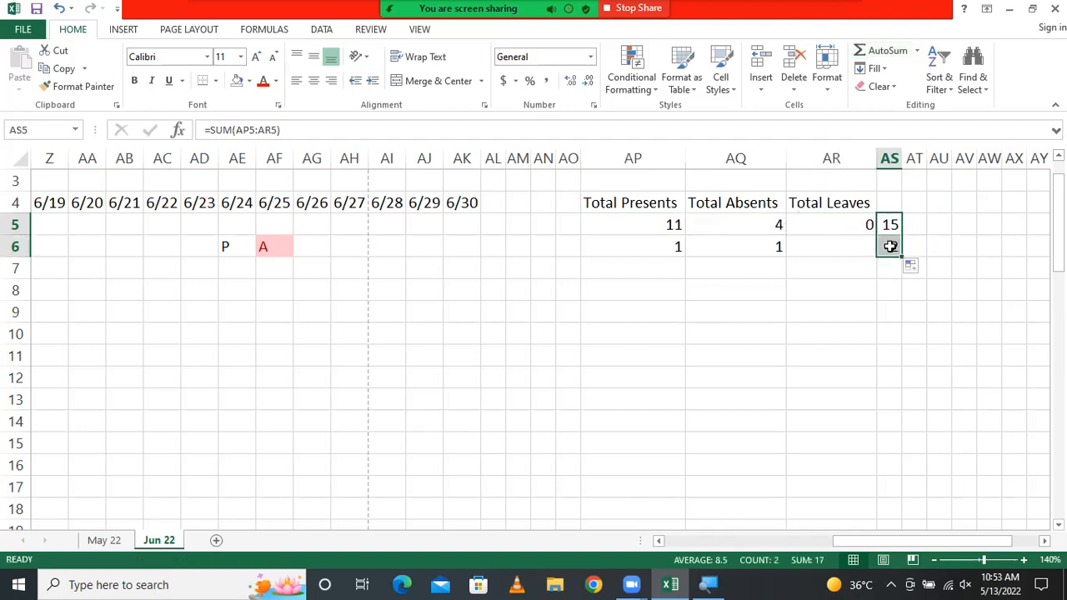
left_click(889, 243)
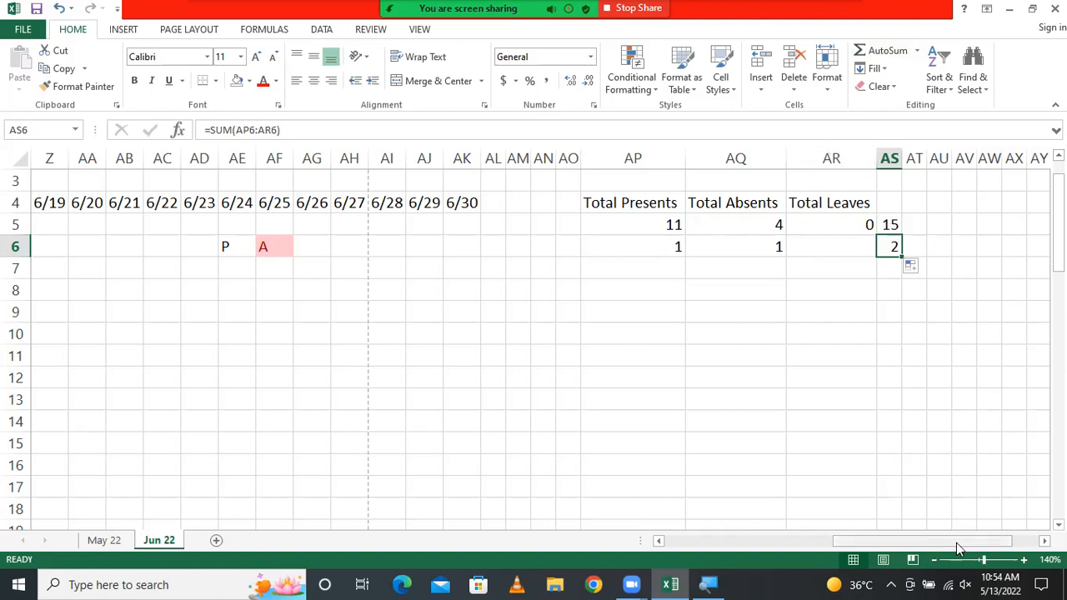
- Insert a blank cell at AS6, shifting the existing row sum down
left_click_drag(959, 546, 987, 545)
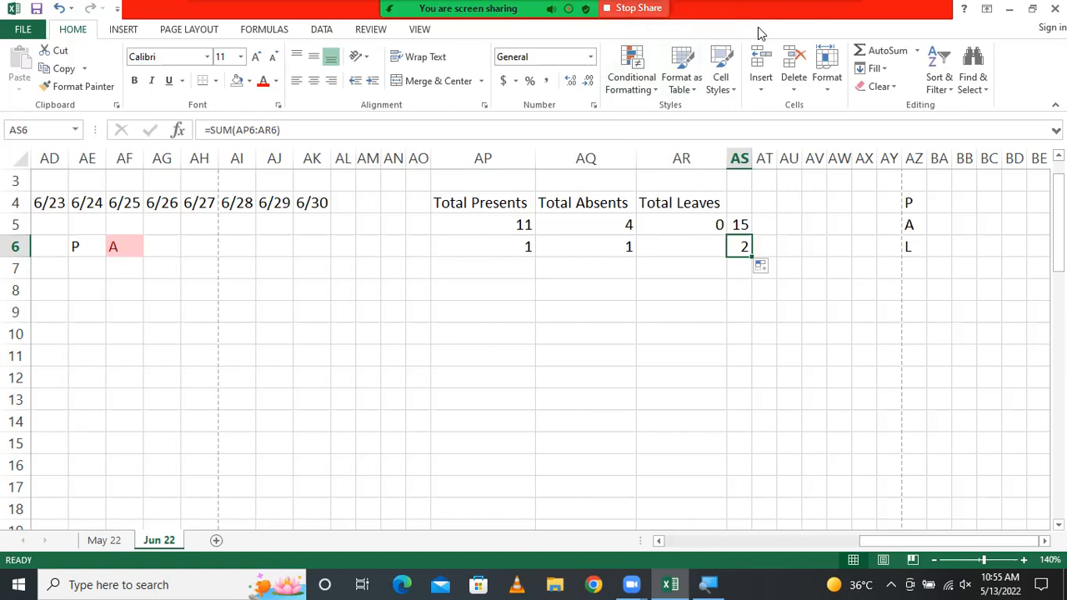
left_click(760, 59)
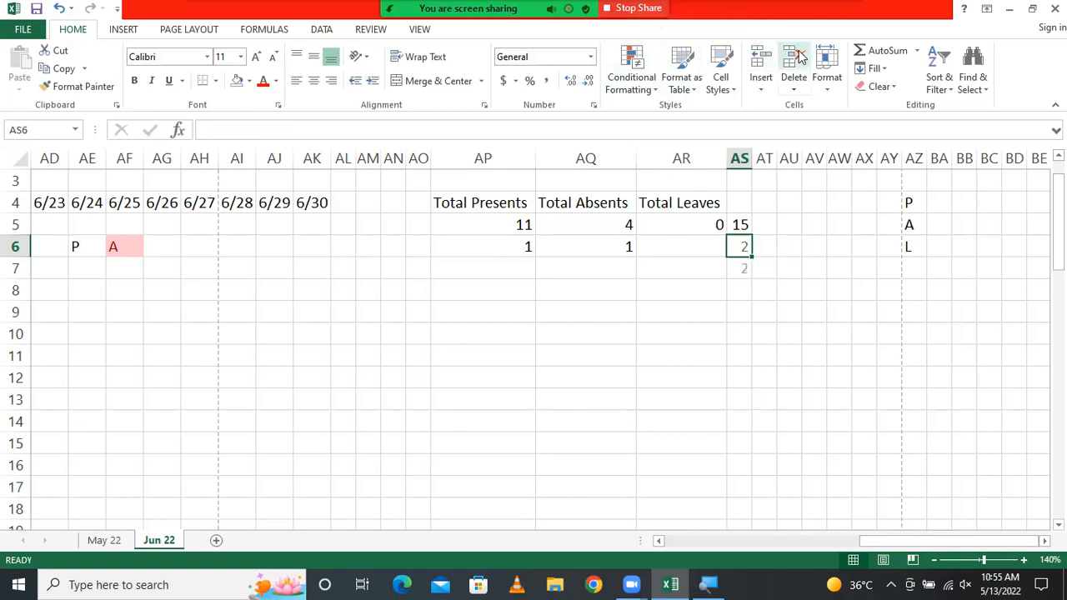